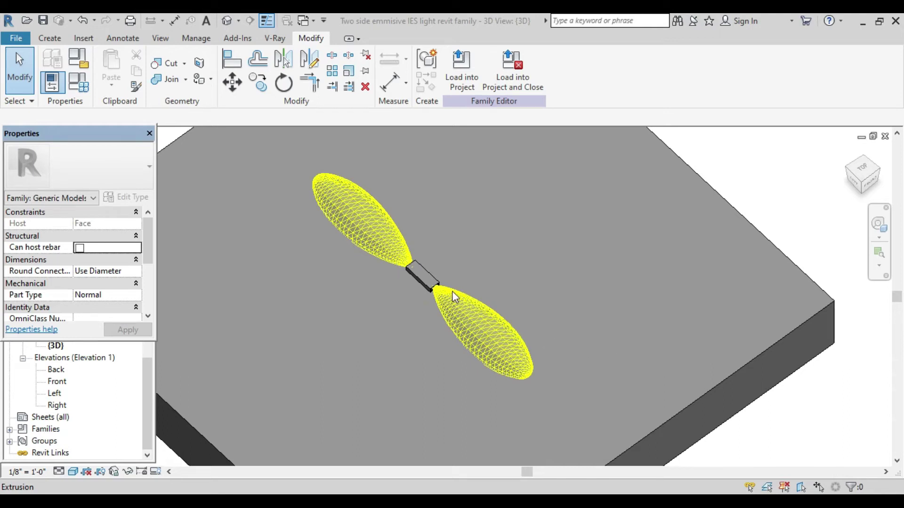
Step: Orbit and zoom around the two-sided light family to inspect its yellow light lobes above the slab
mouse_move(451, 326)
shift+middle_down()
mouse_move(465, 327)
mouse_move(399, 313)
mouse_move(470, 314)
mouse_move(425, 357)
mouse_move(447, 331)
mouse_move(478, 264)
mouse_move(470, 258)
shift+middle_up()
mouse_move(480, 289)
shift+middle_down()
mouse_move(440, 291)
mouse_move(447, 304)
mouse_move(440, 325)
shift+middle_up()
scroll(439, 289, up, 2)
scroll(443, 273, up, 4)
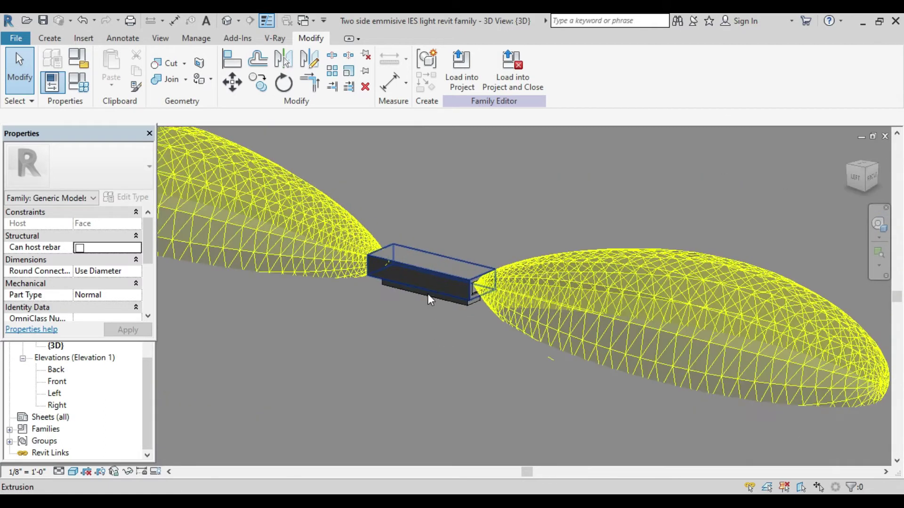
scroll(431, 290, down, 2)
scroll(438, 301, down, 2)
scroll(487, 309, down, 1)
scroll(487, 311, up, 2)
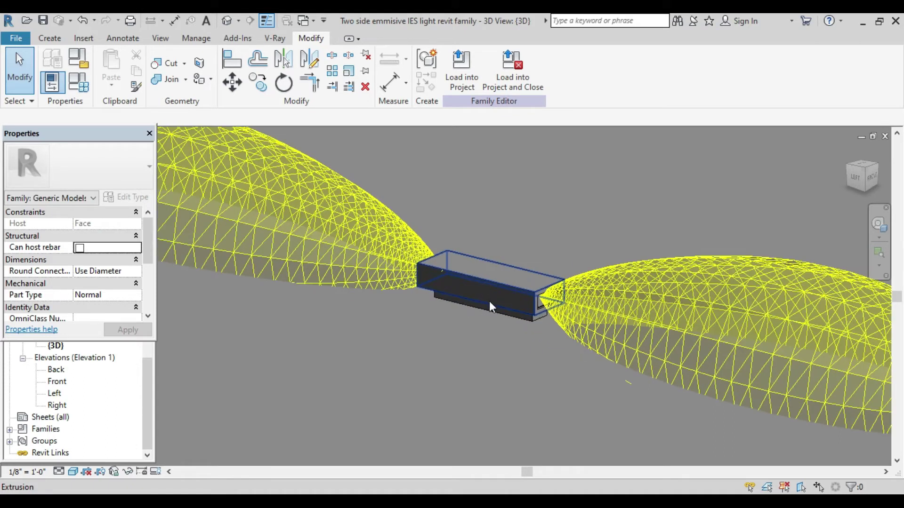
scroll(482, 300, down, 2)
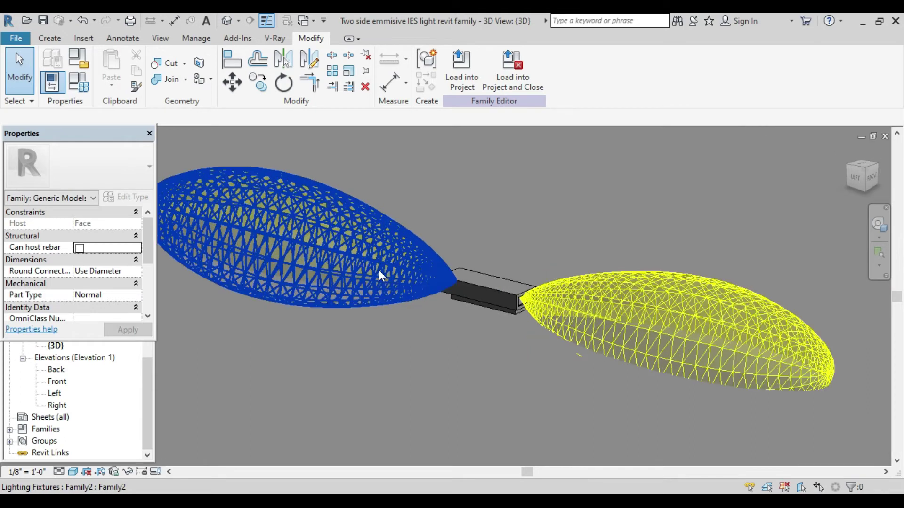
scroll(378, 270, down, 2)
scroll(569, 309, down, 1)
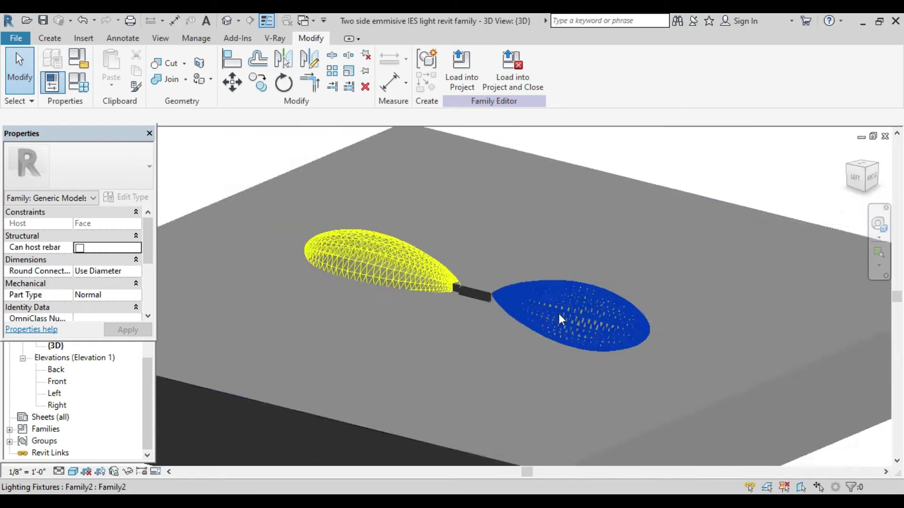
scroll(558, 313, down, 1)
mouse_move(487, 300)
shift+middle_down()
mouse_move(495, 365)
mouse_move(518, 351)
shift+middle_up()
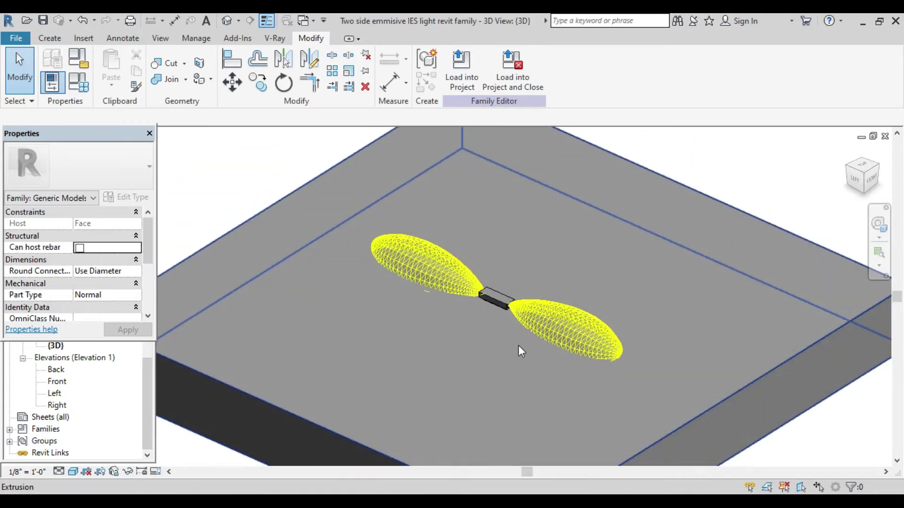
Step: Float the family 3D view in a smaller window and maximize Project1's 3D view
click(872, 137)
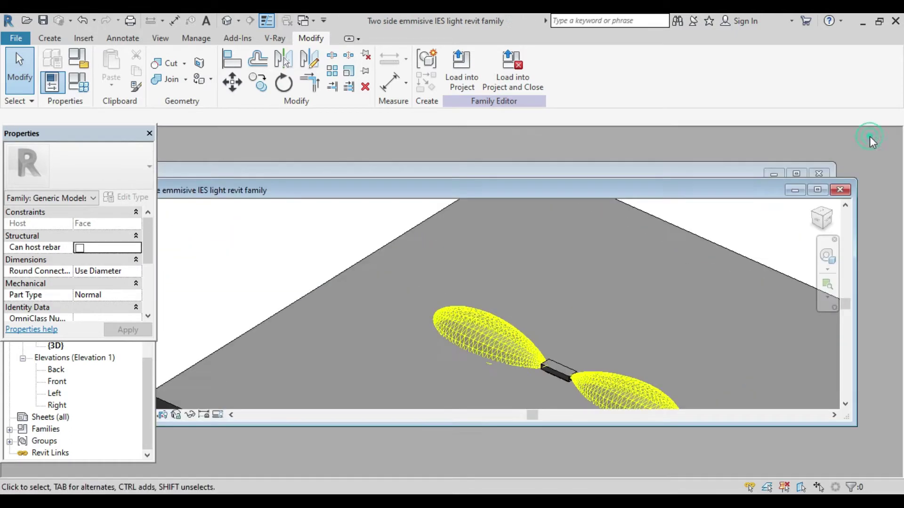
click(502, 173)
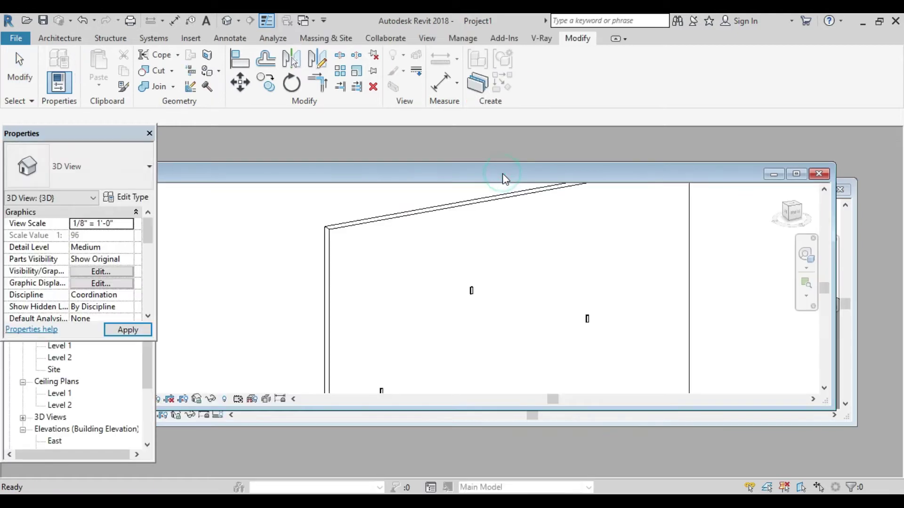
click(796, 174)
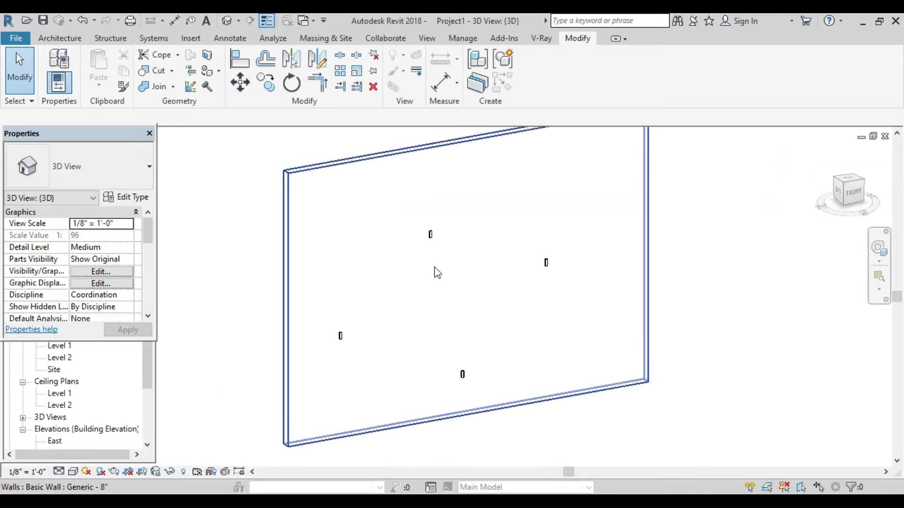
scroll(348, 337, up, 3)
scroll(342, 339, up, 3)
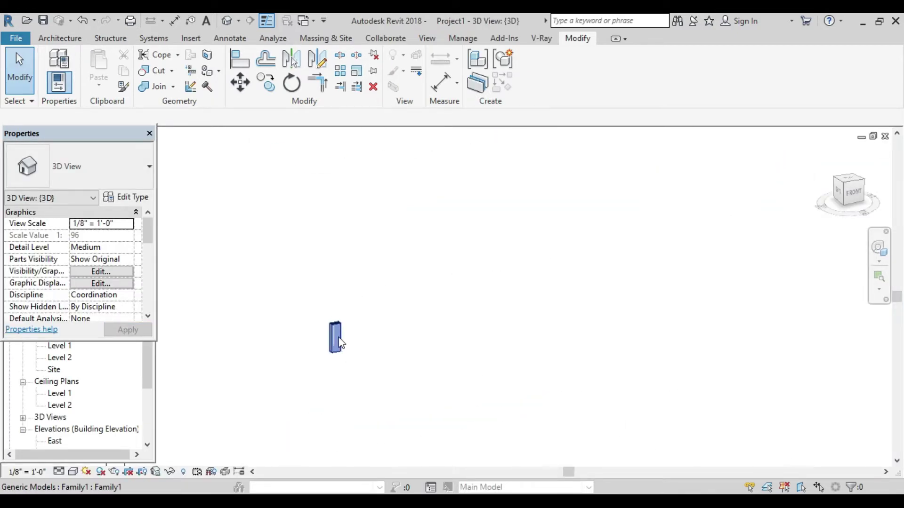
Step: Select a Family1 instance and frame the Generic 8" wall hosting the fixtures
click(340, 343)
scroll(348, 325, down, 2)
scroll(427, 312, down, 3)
middle_drag(427, 311, 442, 327)
scroll(427, 323, down, 2)
scroll(472, 313, down, 1)
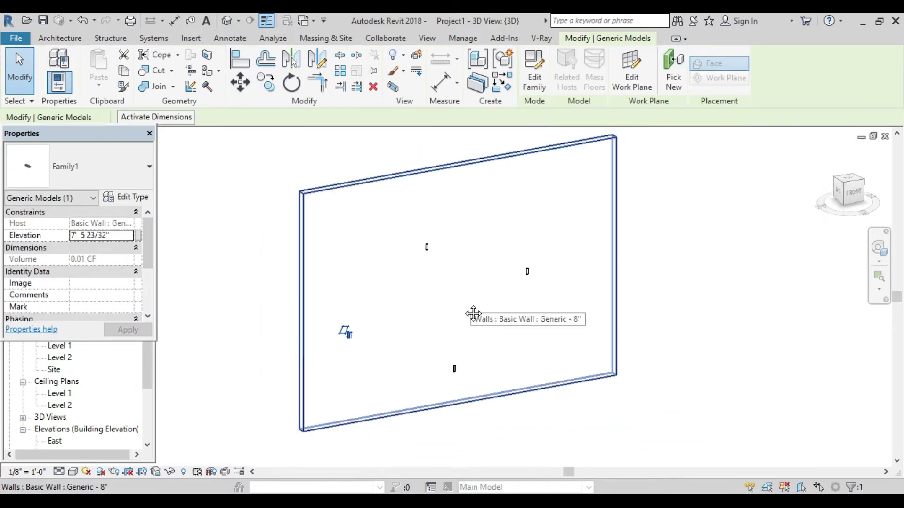
scroll(437, 322, up, 3)
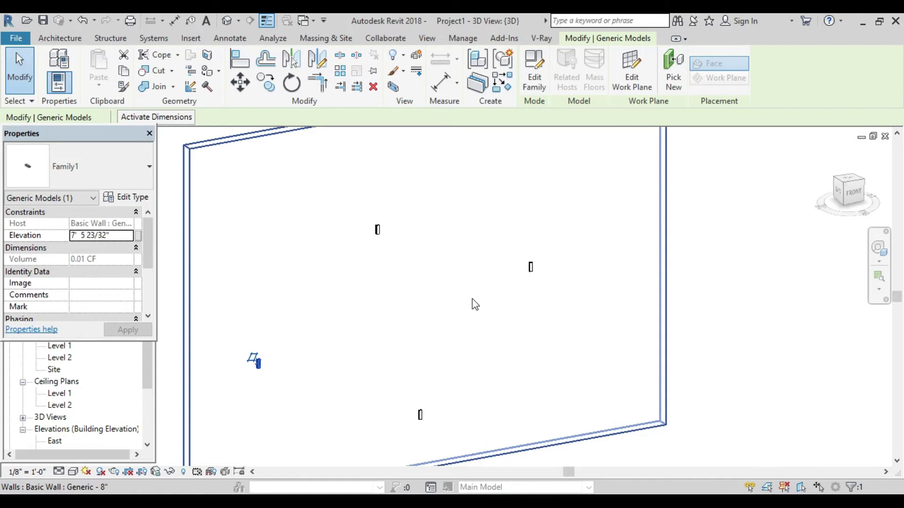
Step: Render the 3D view using the Interior: Artificial only lighting scheme
key(r)
key(r)
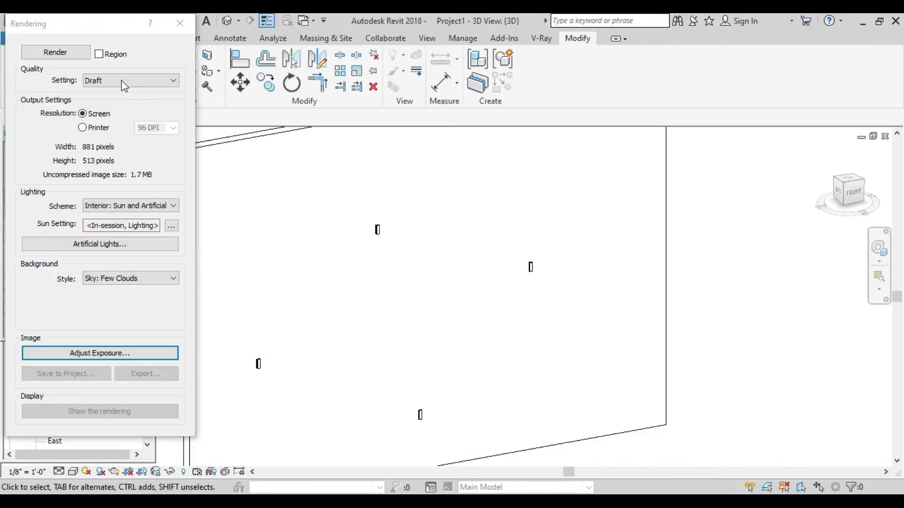
click(127, 206)
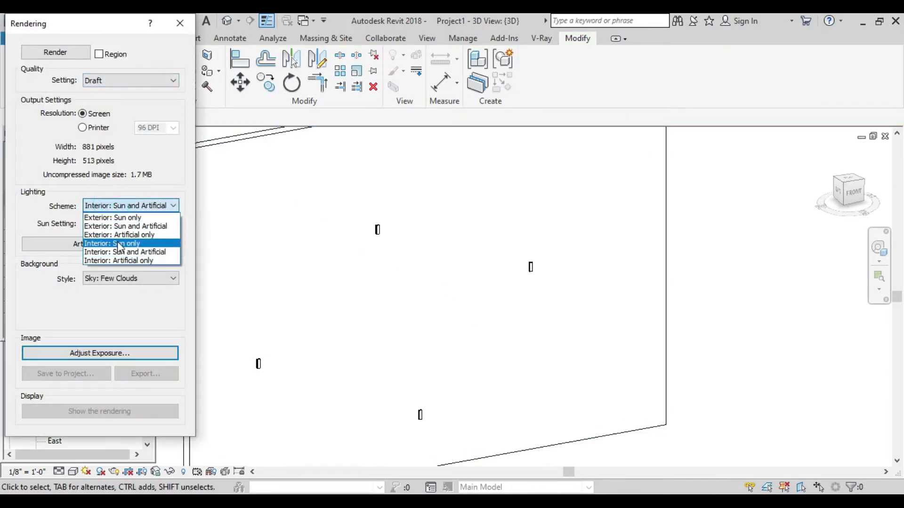
click(117, 260)
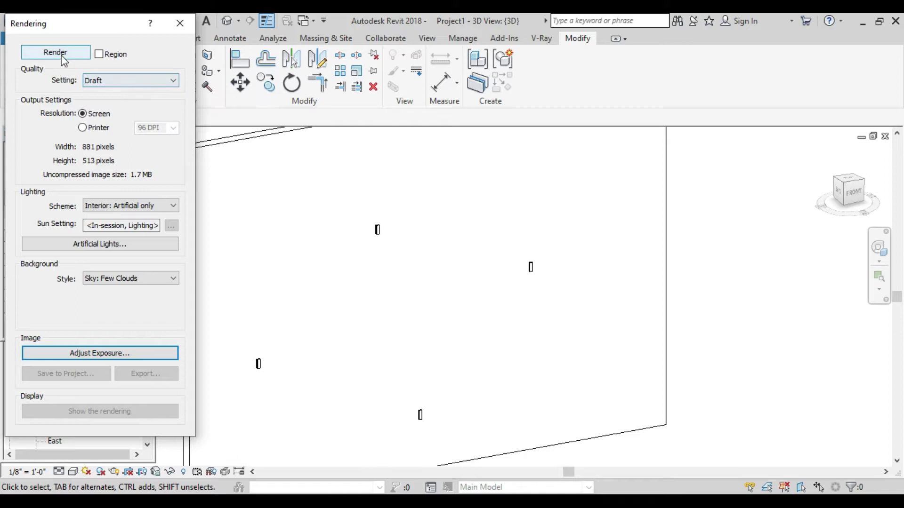
click(81, 57)
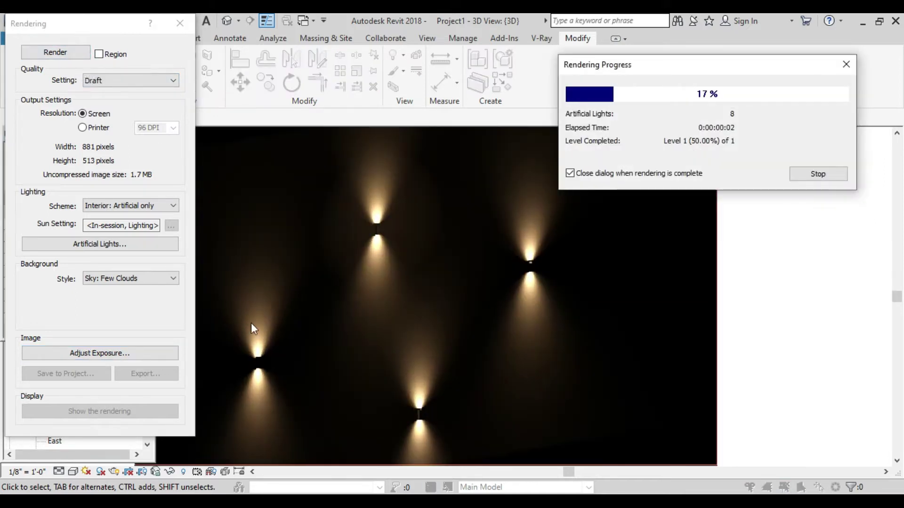
Step: Set the render exposure to 12.74, apply it, and close the rendering dialogs
click(130, 356)
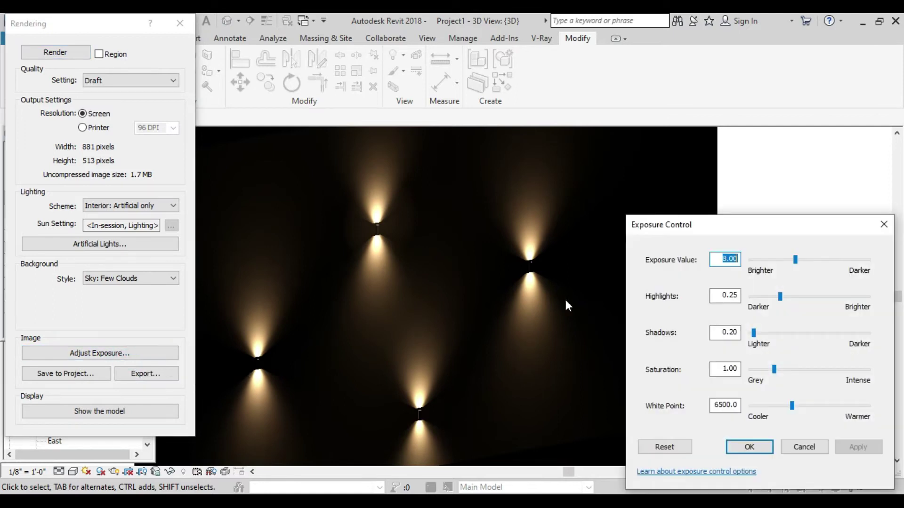
drag(797, 262, 823, 262)
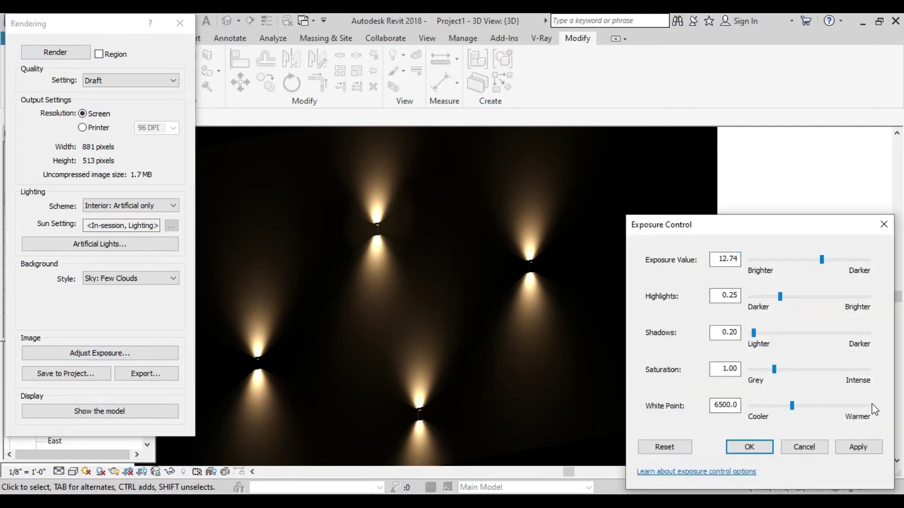
click(865, 453)
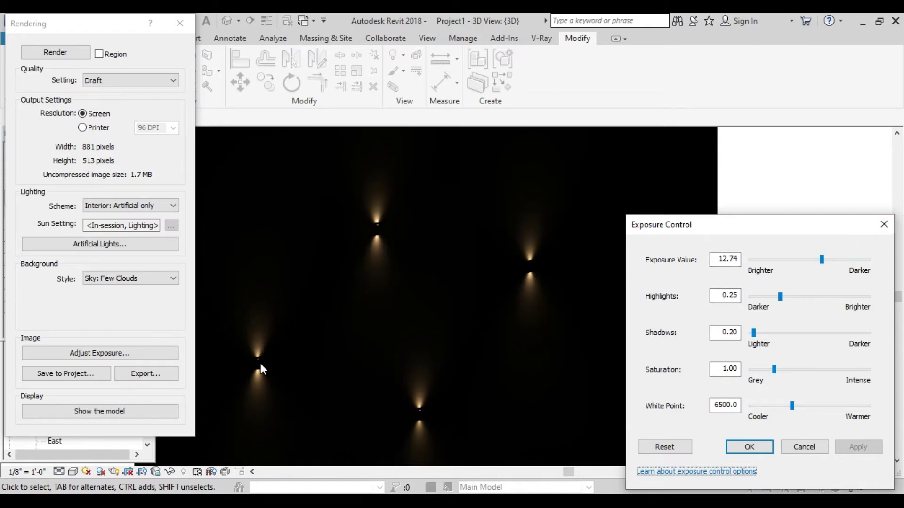
click(883, 225)
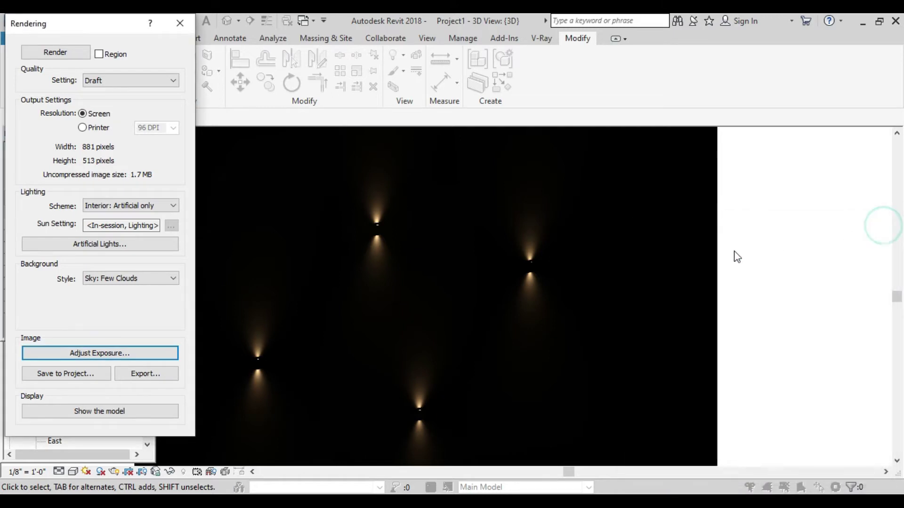
click(180, 22)
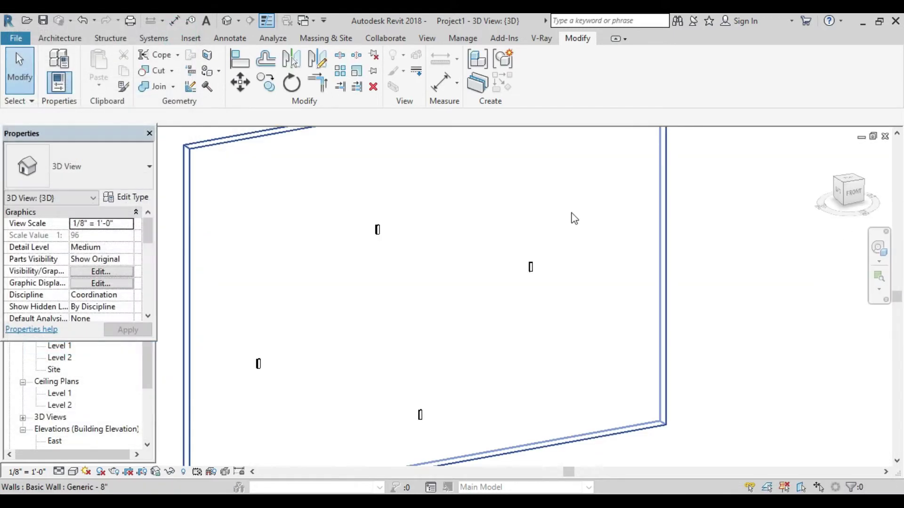
Step: Close Project1 without saving, close the family view, and start a project from the architecture template
click(885, 138)
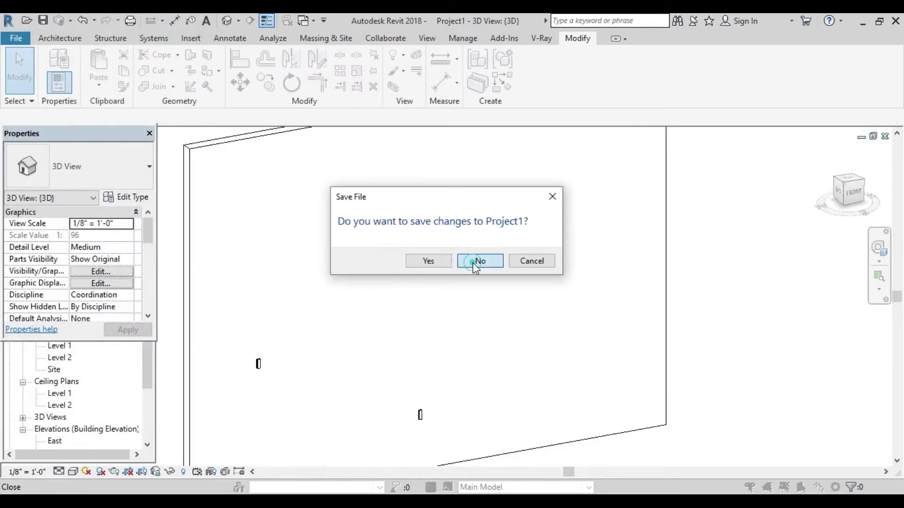
click(473, 263)
click(884, 138)
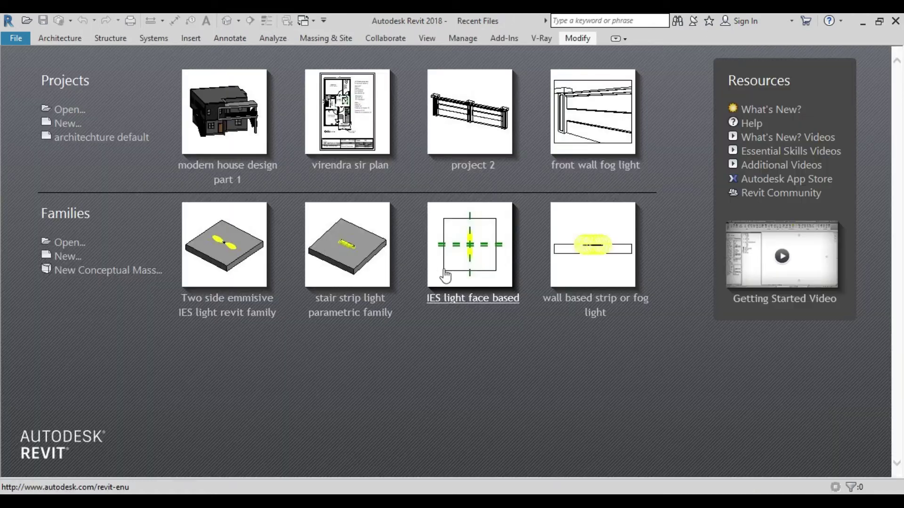
click(89, 141)
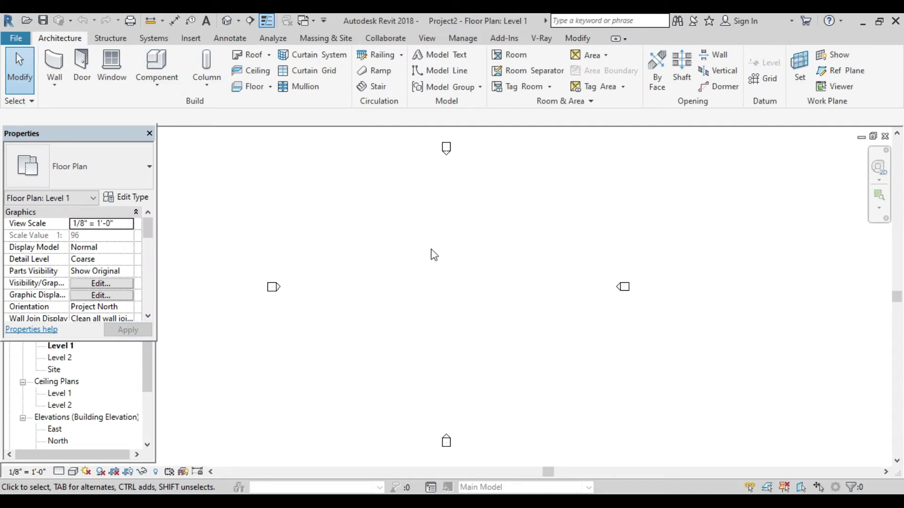
Step: Draw one short horizontal wall on the Level 1 floor plan
click(51, 68)
click(393, 278)
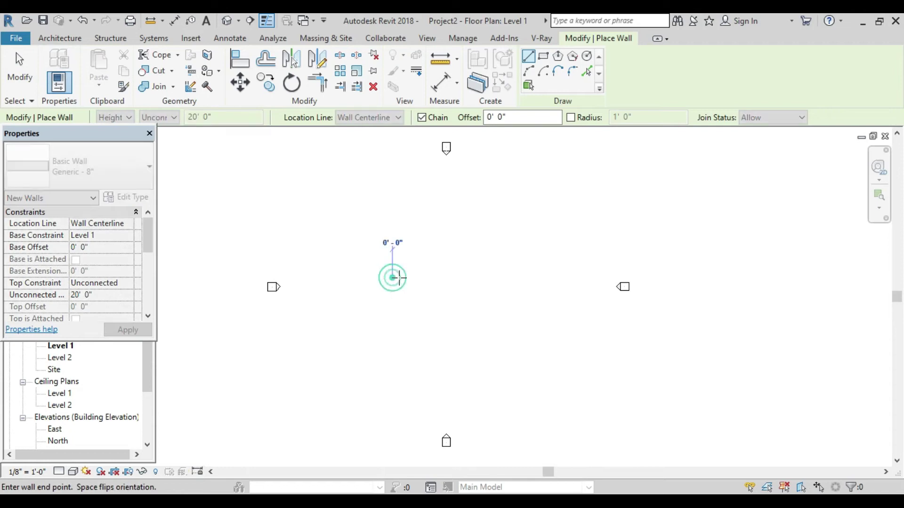
click(435, 278)
key(Escape)
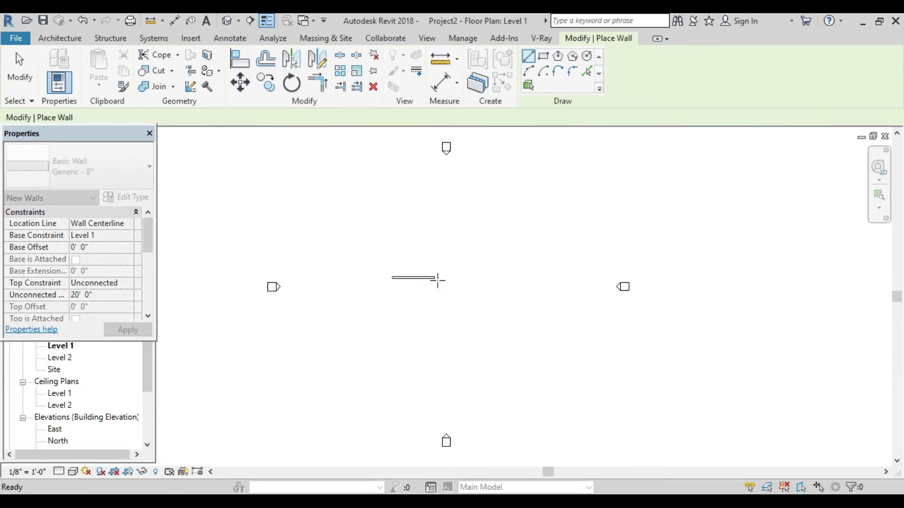
key(Escape)
Step: Move the new wall slightly to the right and pan the plan around it
mouse_move(374, 259)
mouse_down()
mouse_move(440, 303)
mouse_move(452, 281)
mouse_up()
click(438, 320)
scroll(440, 323, up, 3)
scroll(438, 321, down, 2)
middle_drag(460, 320, 406, 368)
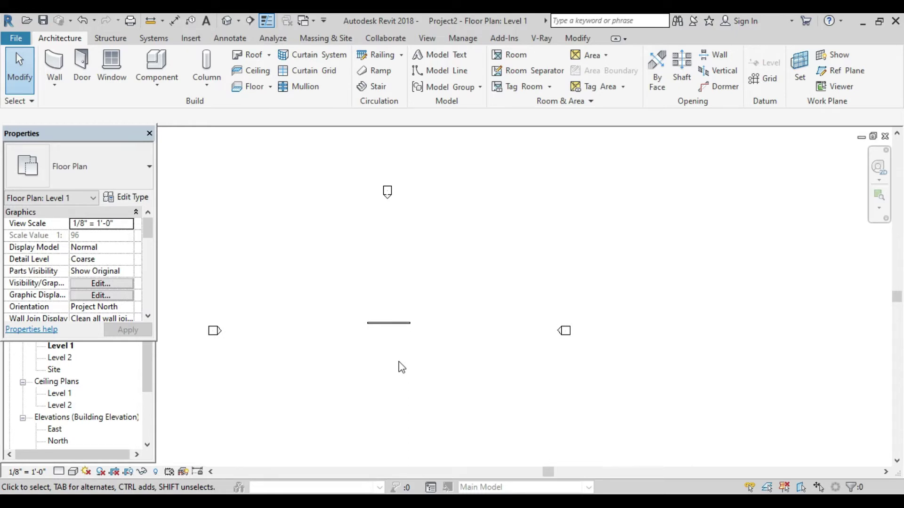
scroll(398, 362, down, 2)
middle_drag(400, 366, 400, 349)
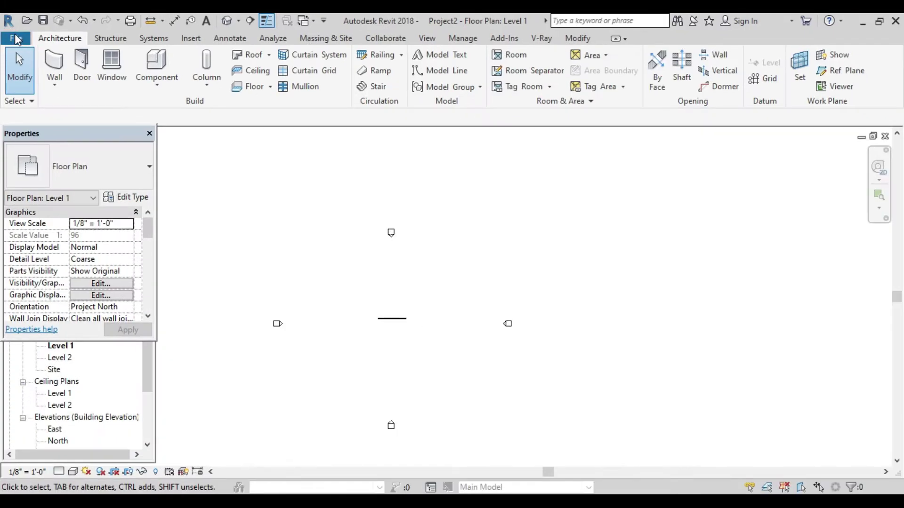
Step: Create Family3 from the Metric Generic Model face based.rft family template
click(16, 39)
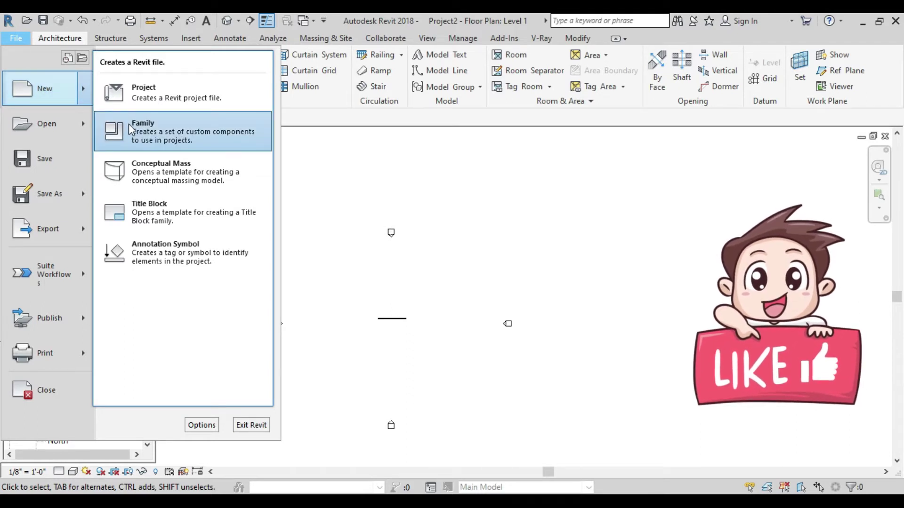
click(129, 126)
scroll(337, 237, down, 3)
scroll(337, 237, down, 3)
scroll(337, 237, down, 3)
scroll(337, 237, down, 2)
scroll(337, 237, up, 1)
scroll(348, 226, up, 1)
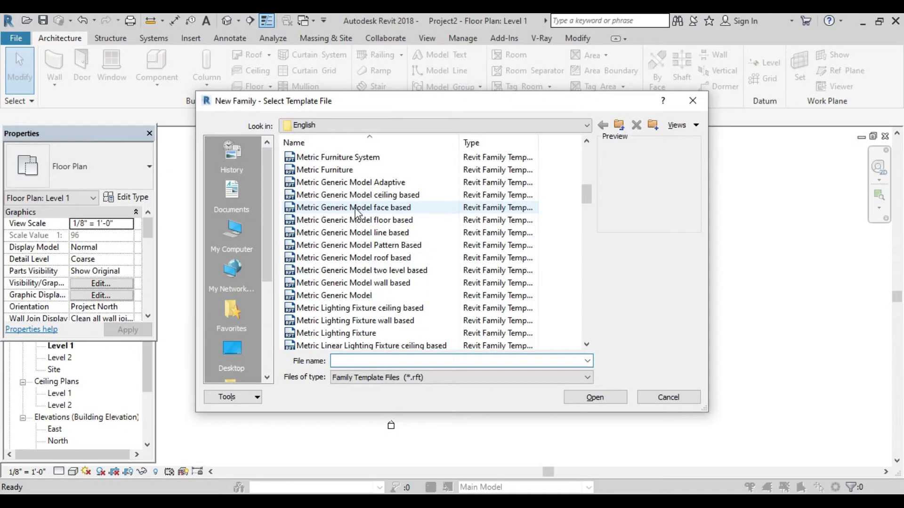
click(356, 210)
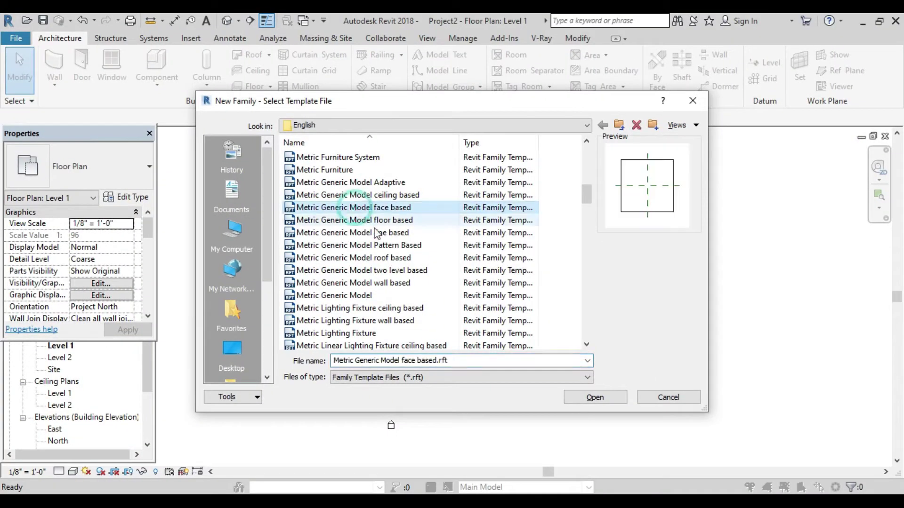
click(579, 397)
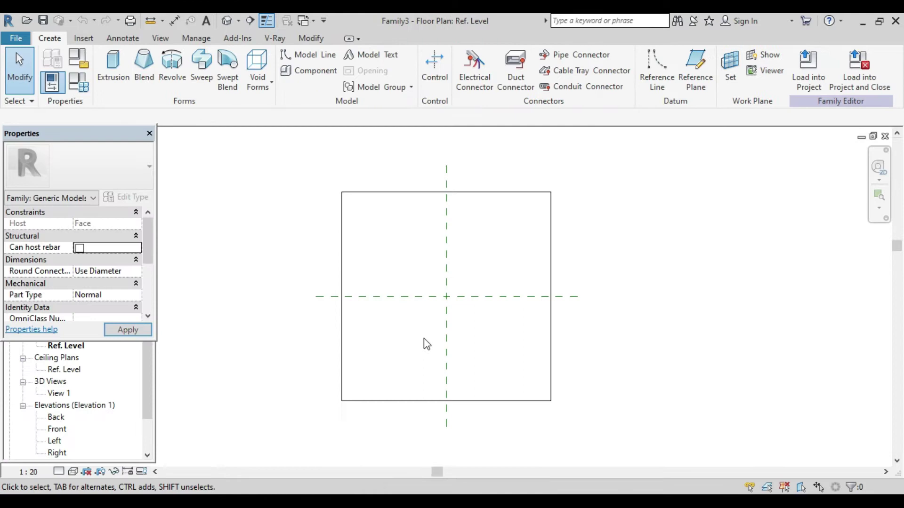
scroll(430, 337, down, 2)
middle_drag(429, 338, 366, 352)
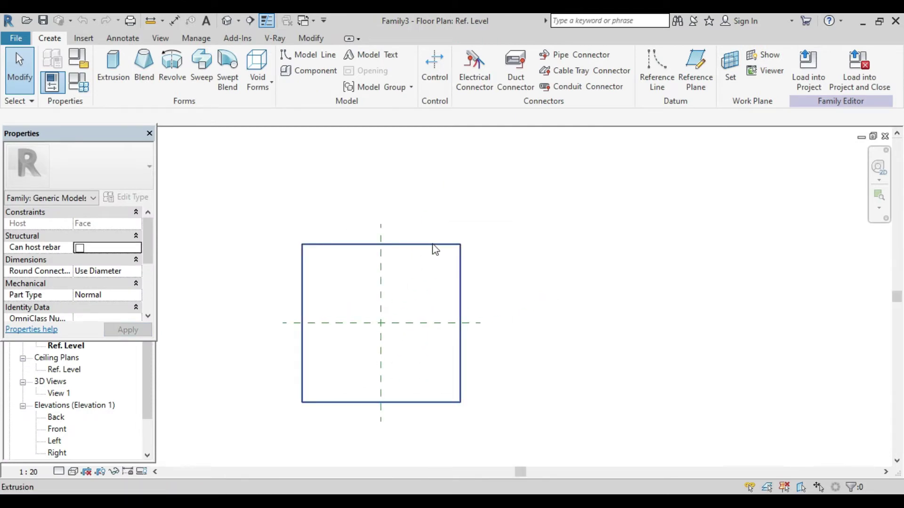
click(430, 244)
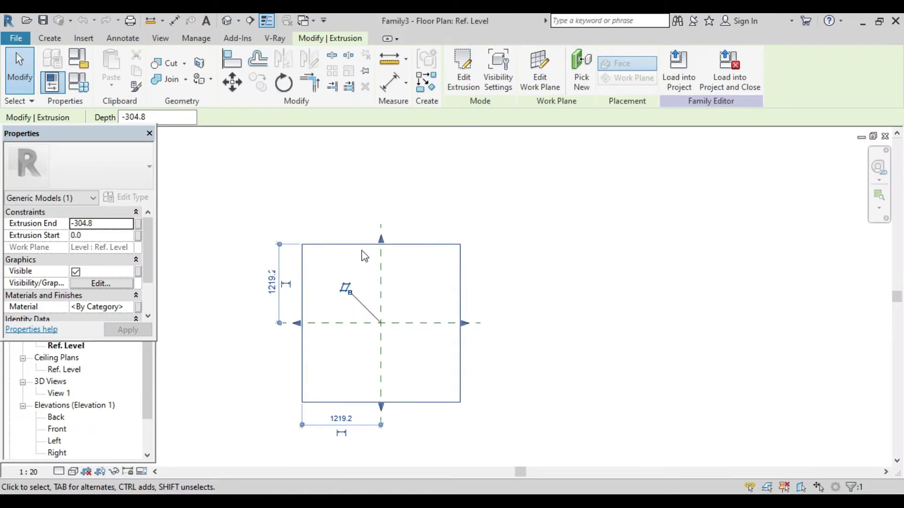
click(361, 251)
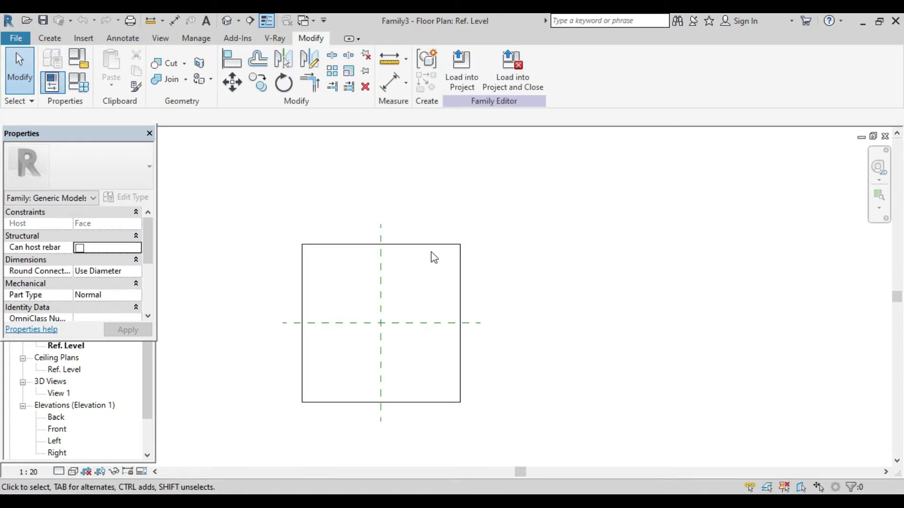
Step: Set the Length unit format to Feet and fractional inches via Project Units (UN)
key(u)
key(n)
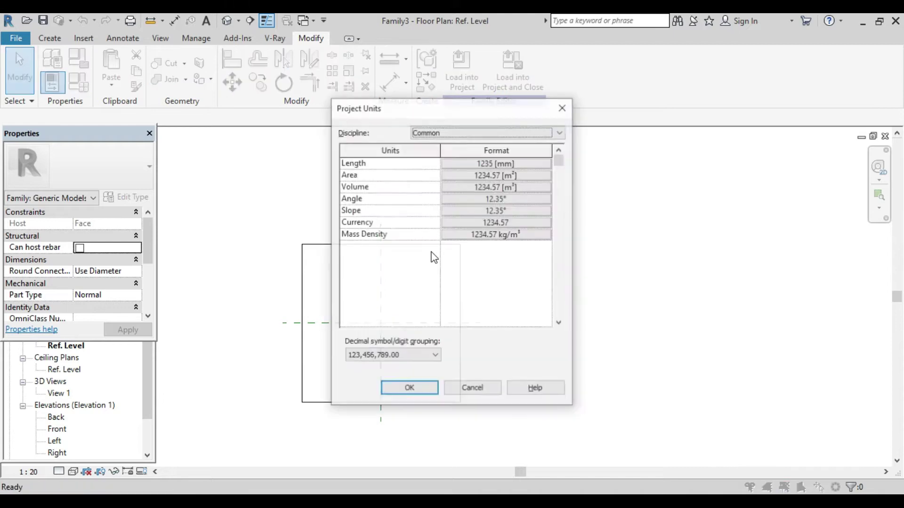
click(490, 165)
click(477, 187)
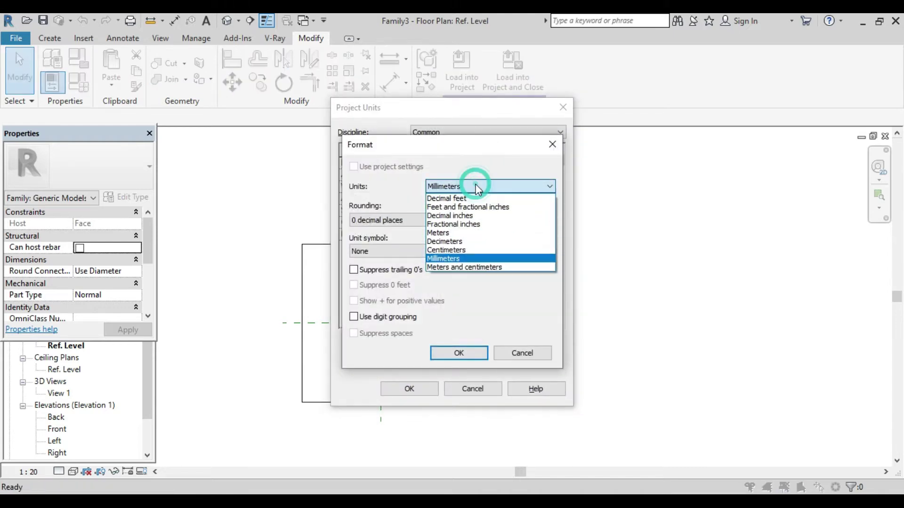
click(471, 207)
click(459, 353)
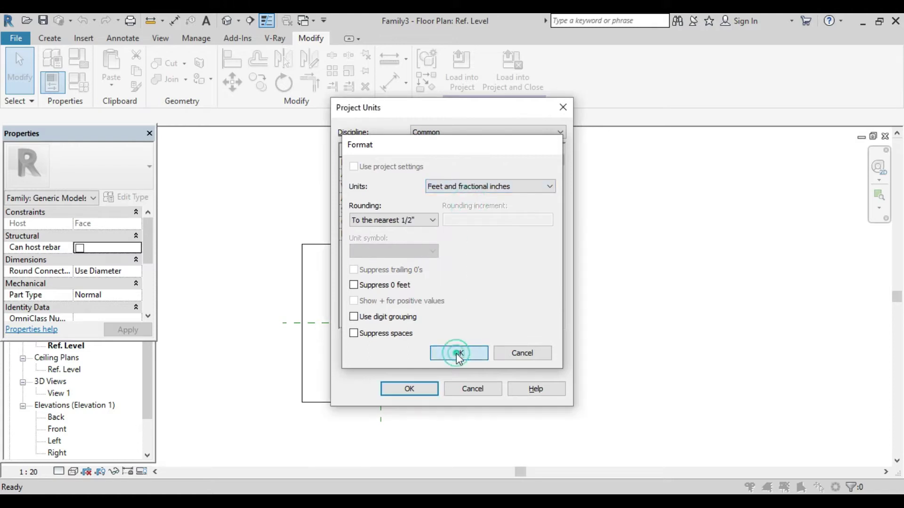
click(417, 388)
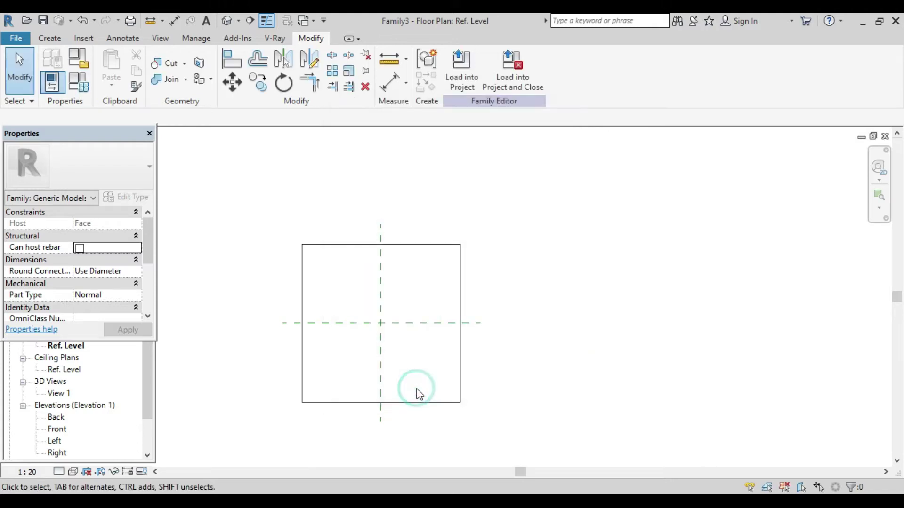
Step: Select the host extrusion to check its feet-inch dimensions, then recenter the plan
click(406, 251)
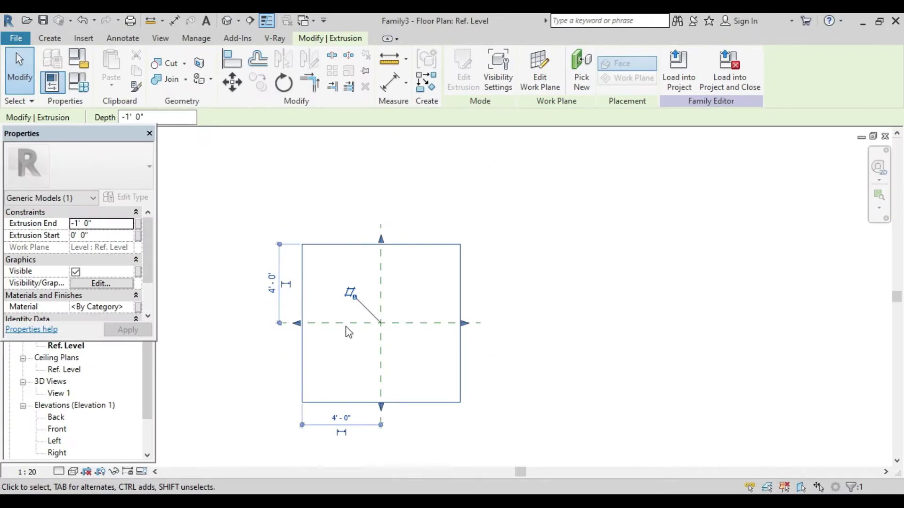
scroll(350, 327, down, 2)
click(480, 284)
scroll(390, 337, up, 3)
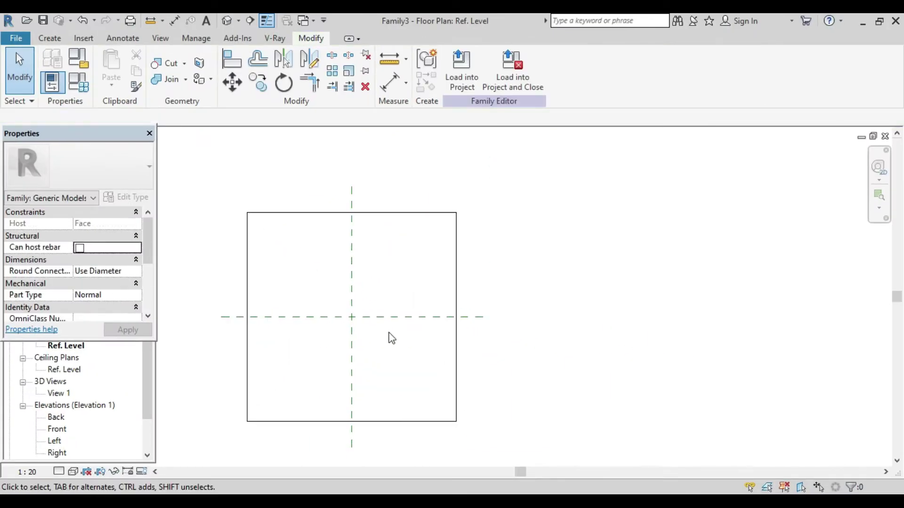
middle_drag(398, 341, 444, 335)
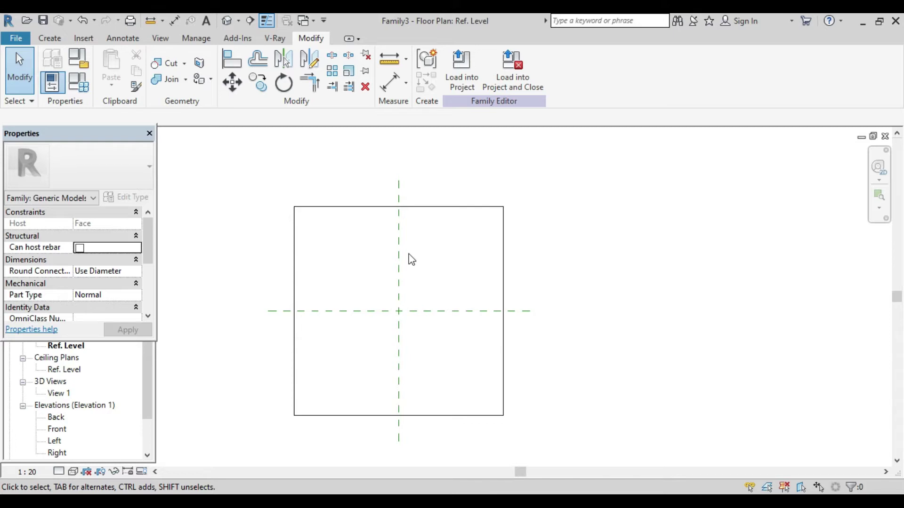
Step: Add a picked reference plane offset 1" from the Center (Left/Right) plane
click(58, 41)
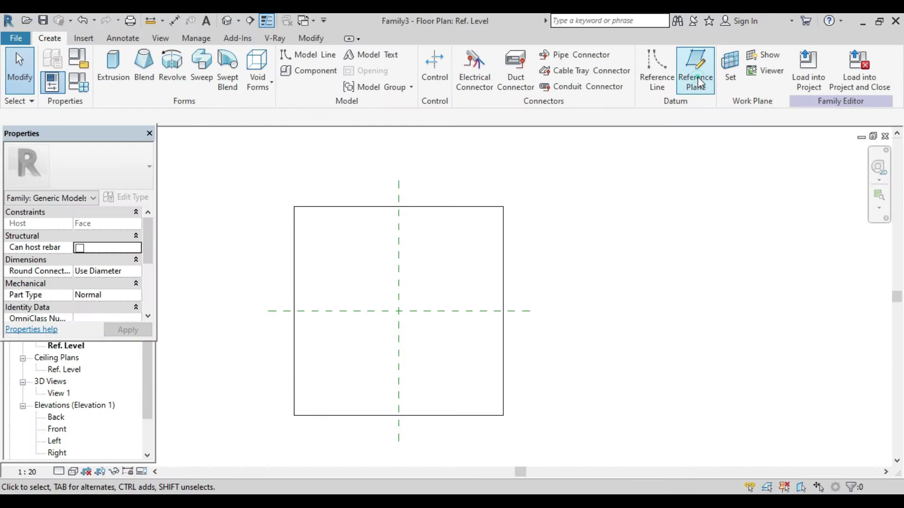
click(701, 83)
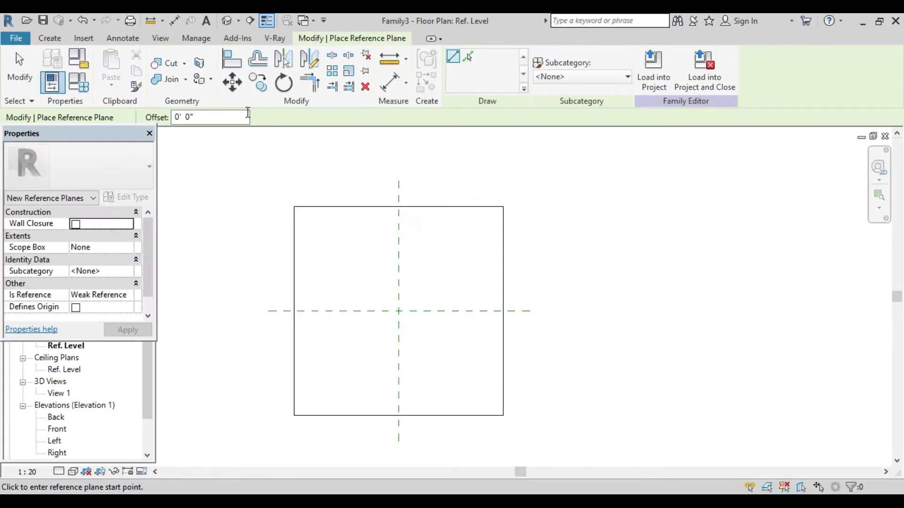
click(473, 61)
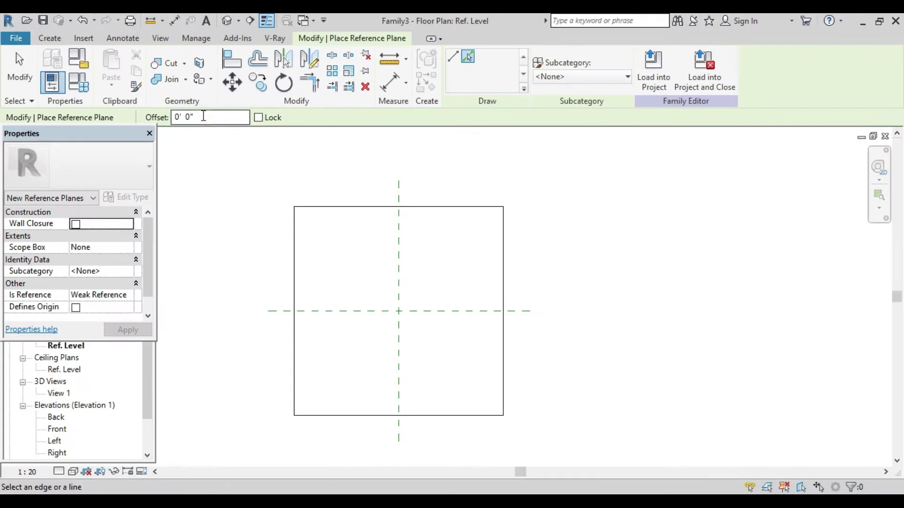
click(204, 117)
text(1)
scroll(398, 238, up, 3)
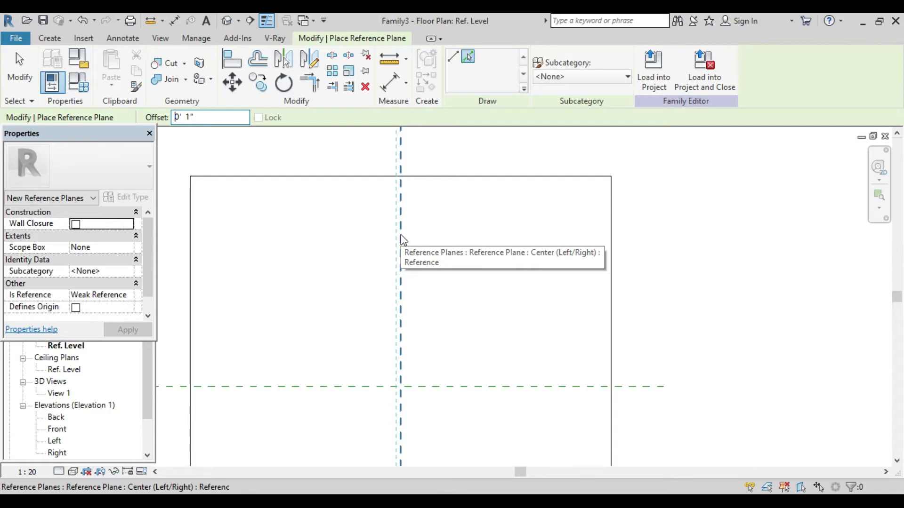
click(402, 240)
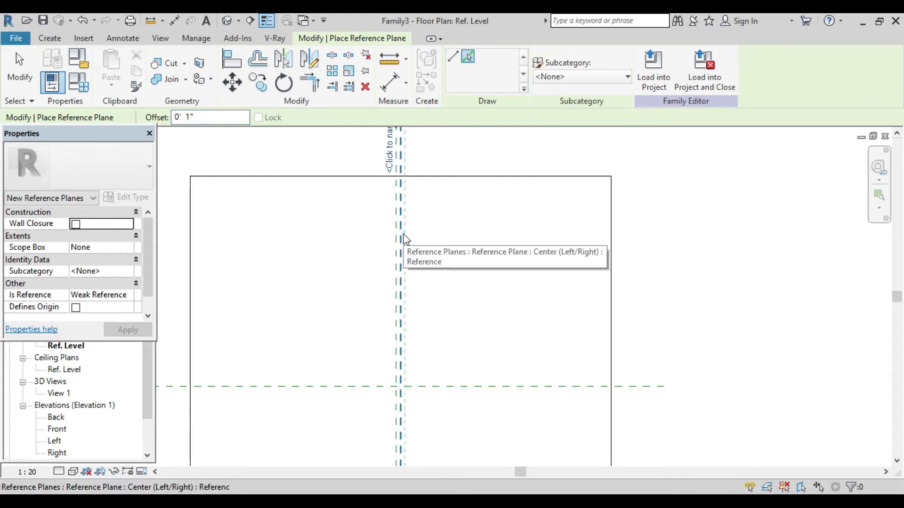
scroll(373, 359, down, 2)
scroll(381, 400, up, 4)
scroll(381, 357, down, 3)
scroll(362, 377, down, 1)
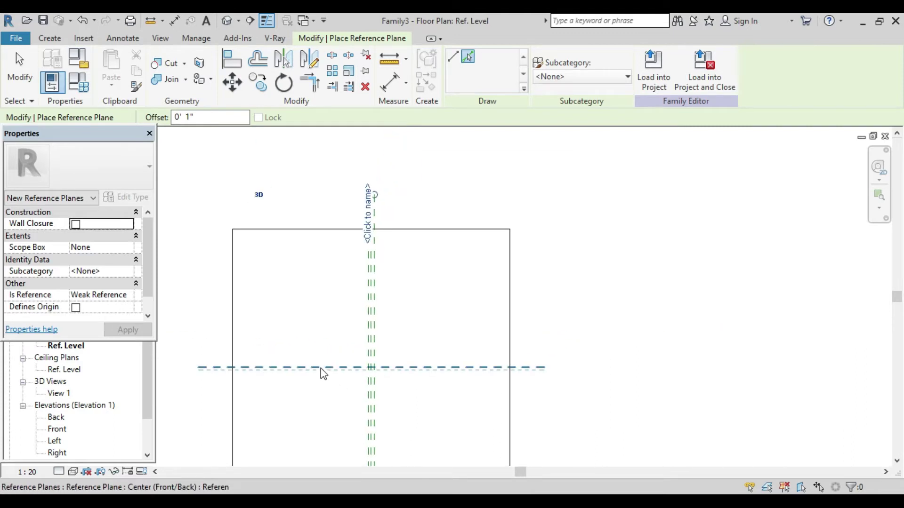
Step: Add two picked reference planes offset 3" from the Center (Front/Back) plane
click(207, 117)
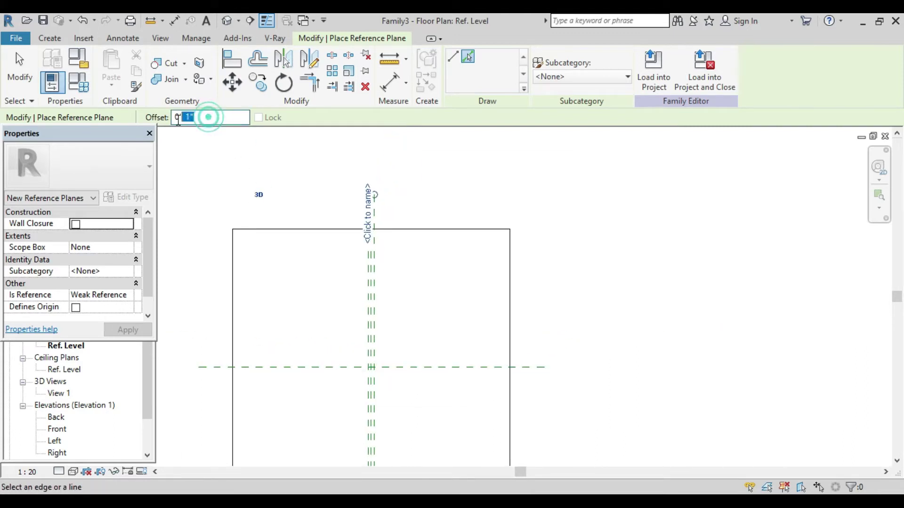
text(3)
scroll(284, 375, up, 3)
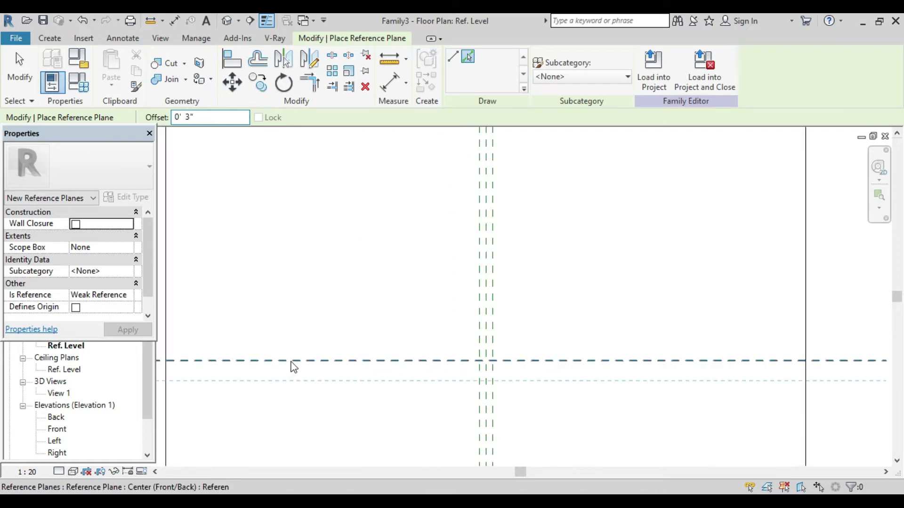
click(293, 363)
click(295, 368)
scroll(387, 409, down, 2)
middle_drag(389, 410, 256, 381)
key(Escape)
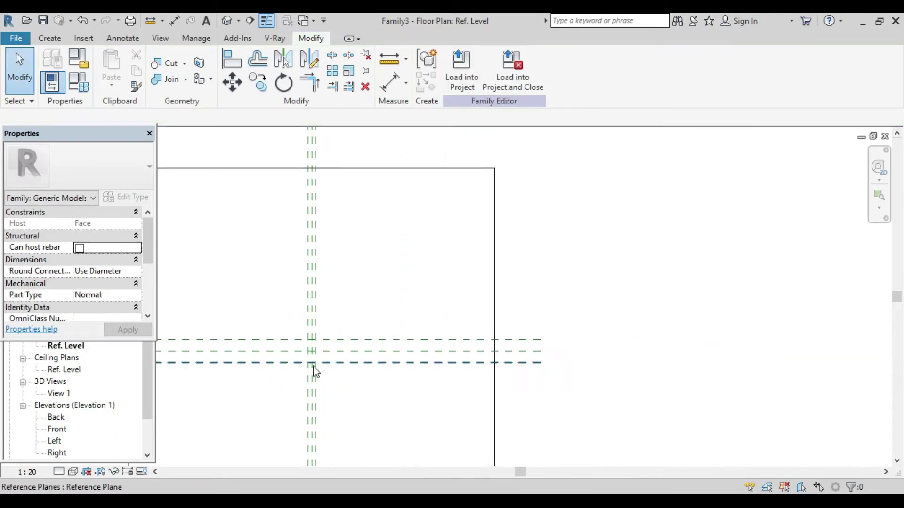
scroll(312, 362, up, 2)
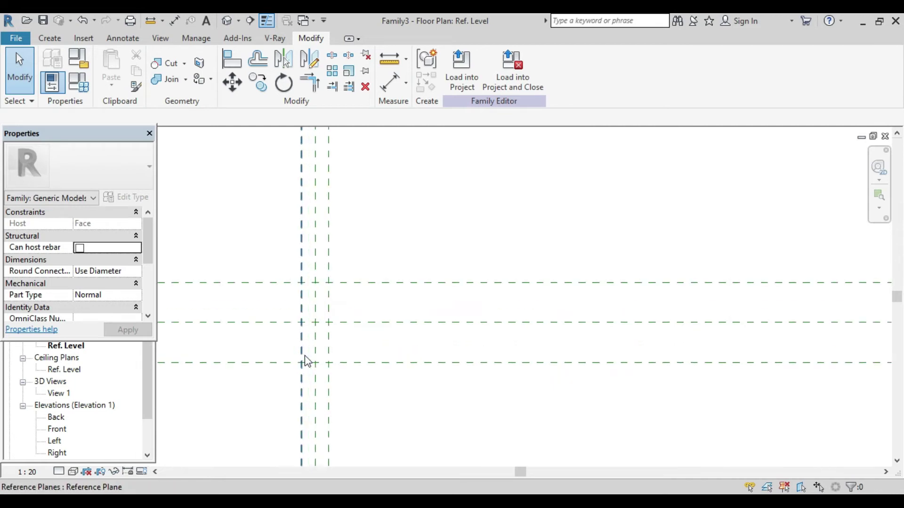
scroll(322, 361, up, 1)
middle_drag(355, 362, 292, 354)
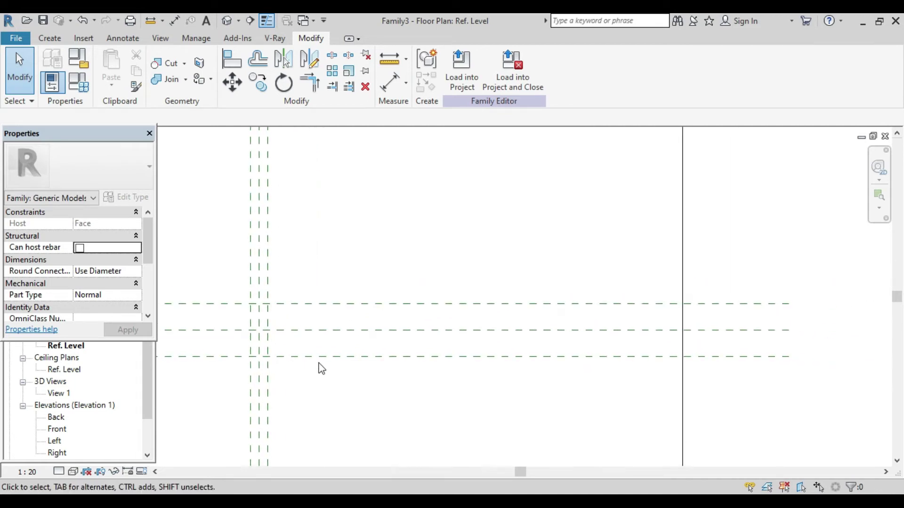
click(49, 38)
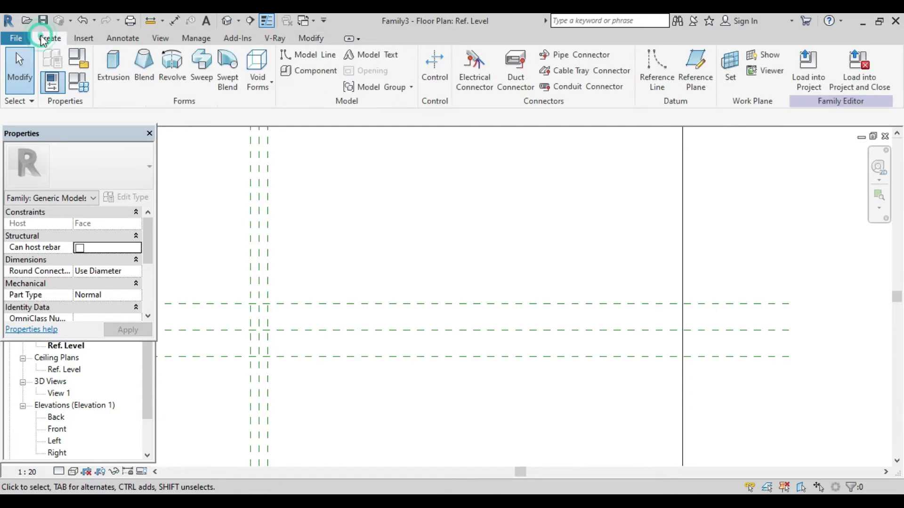
Step: Start an extrusion sketch with the Rectangle tool at offset 0
click(107, 81)
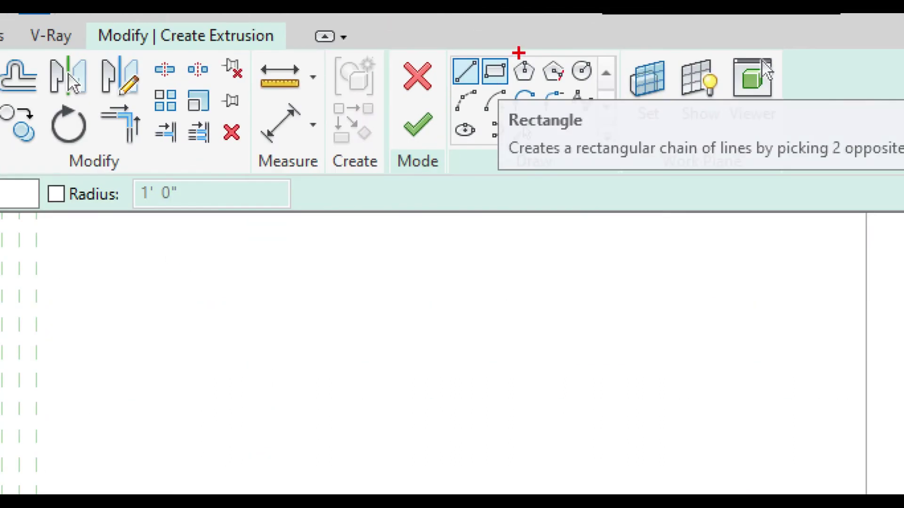
drag(518, 52, 484, 87)
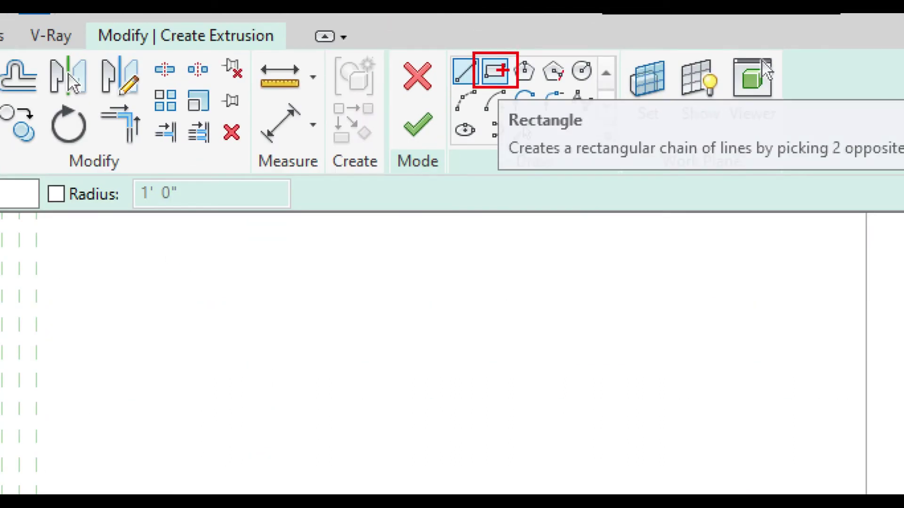
click(497, 56)
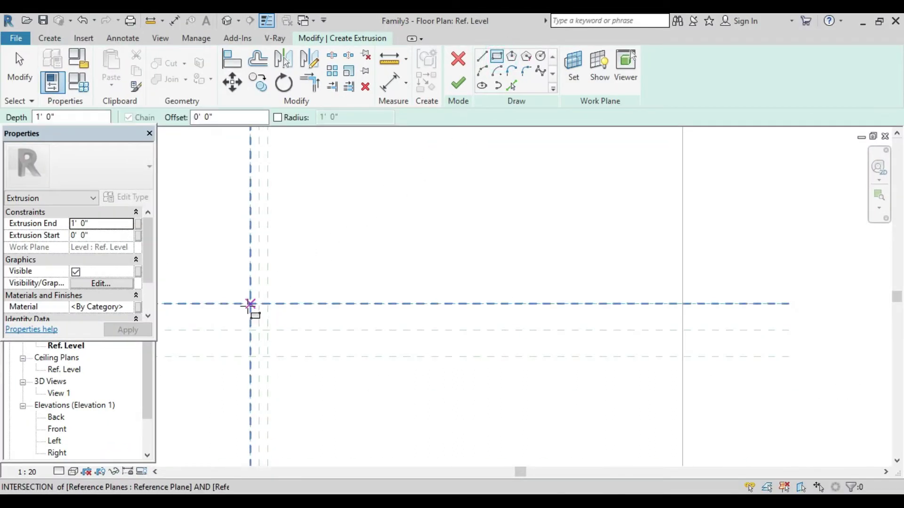
scroll(253, 300, up, 3)
middle_drag(252, 300, 274, 268)
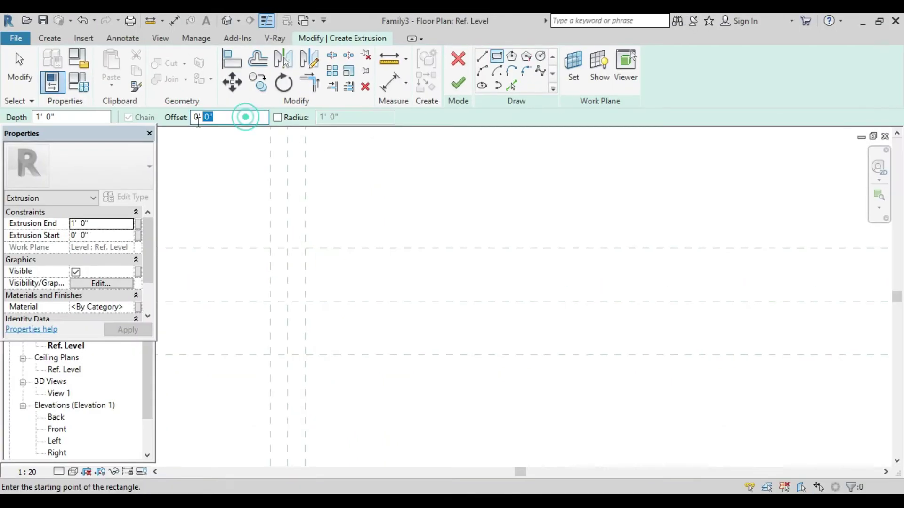
drag(258, 119, 191, 126)
text(0)
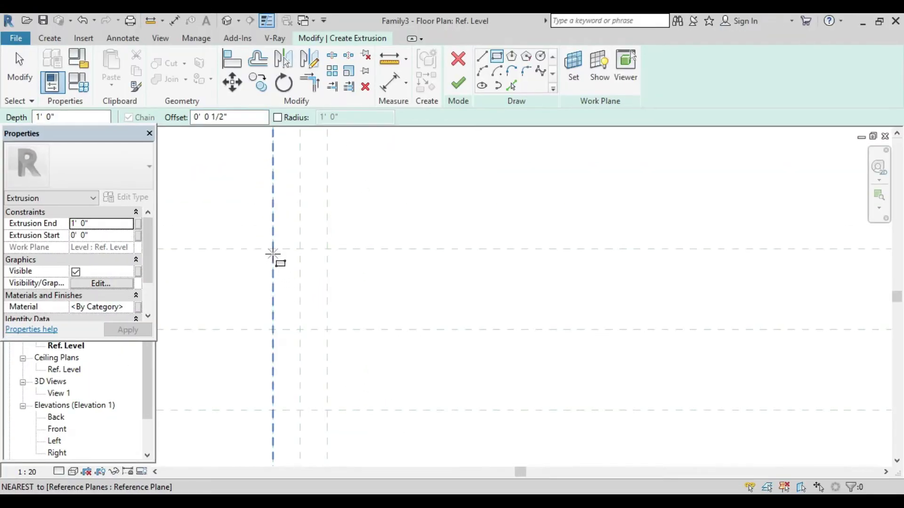
Step: Sketch a thin rectangle between reference-plane intersections and finish the extrusion
click(272, 248)
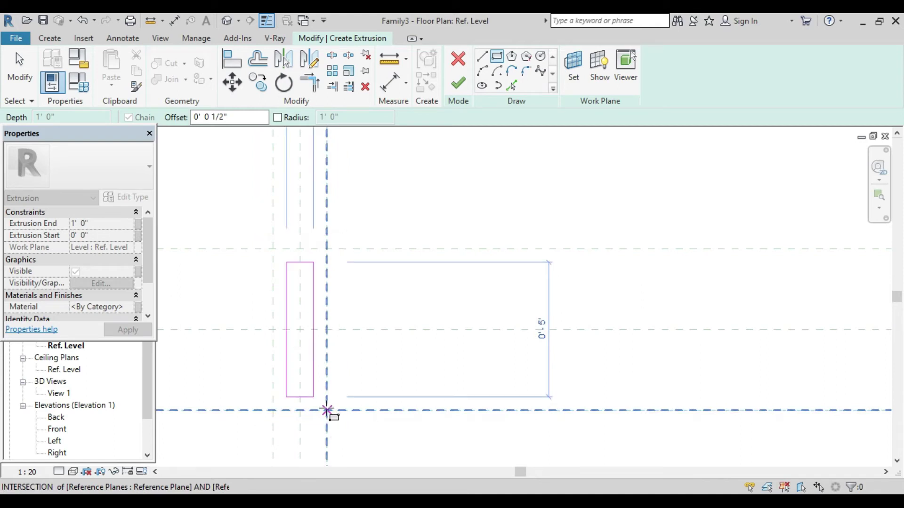
click(327, 410)
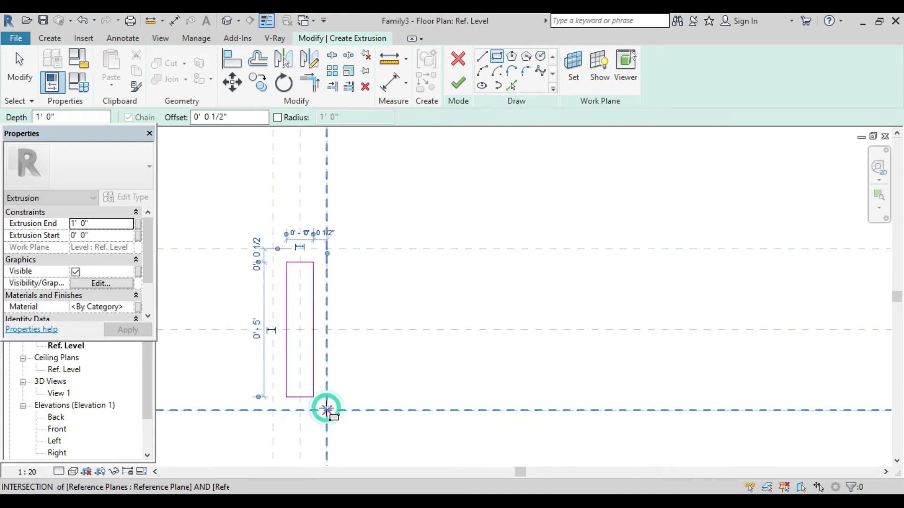
scroll(327, 410, up, 3)
key(Escape)
scroll(327, 412, down, 4)
scroll(327, 411, down, 3)
scroll(317, 412, up, 3)
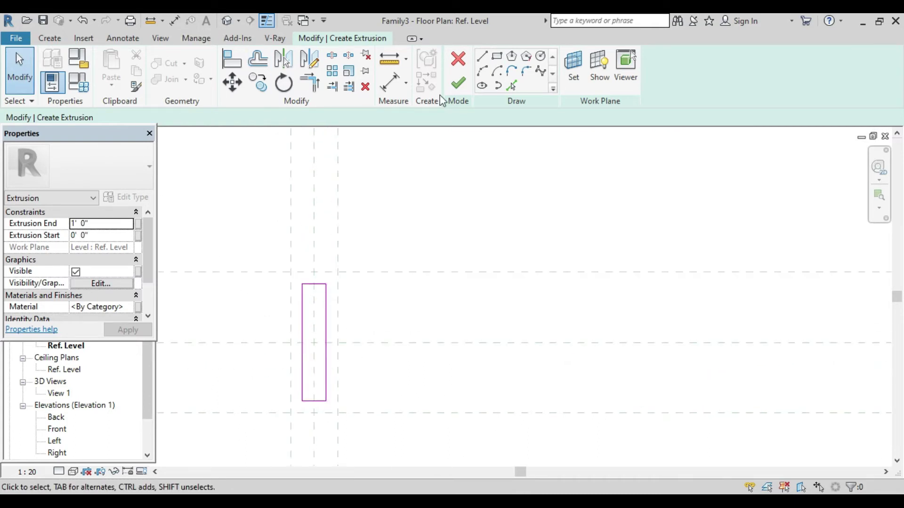
click(459, 85)
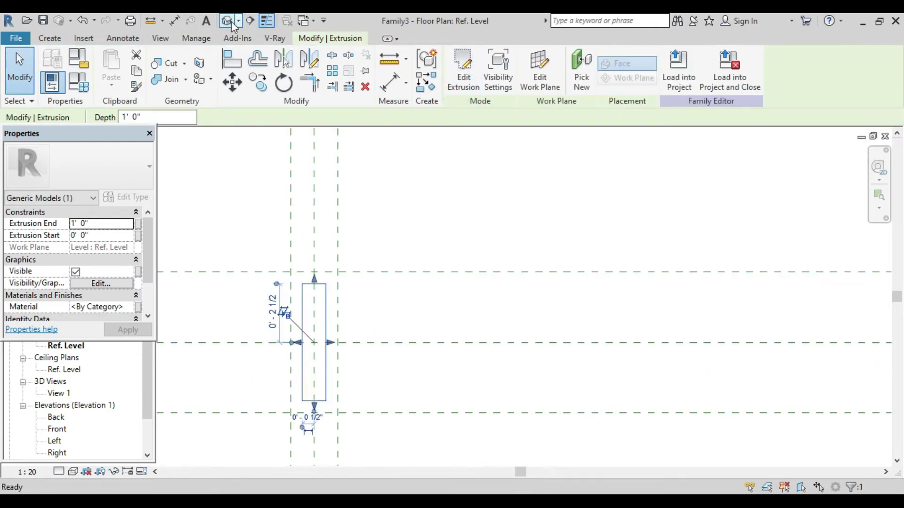
Step: Orbit the Default 3D View to inspect the new extrusion
click(230, 23)
mouse_move(453, 332)
shift+middle_down()
mouse_move(411, 323)
mouse_move(215, 349)
shift+middle_up()
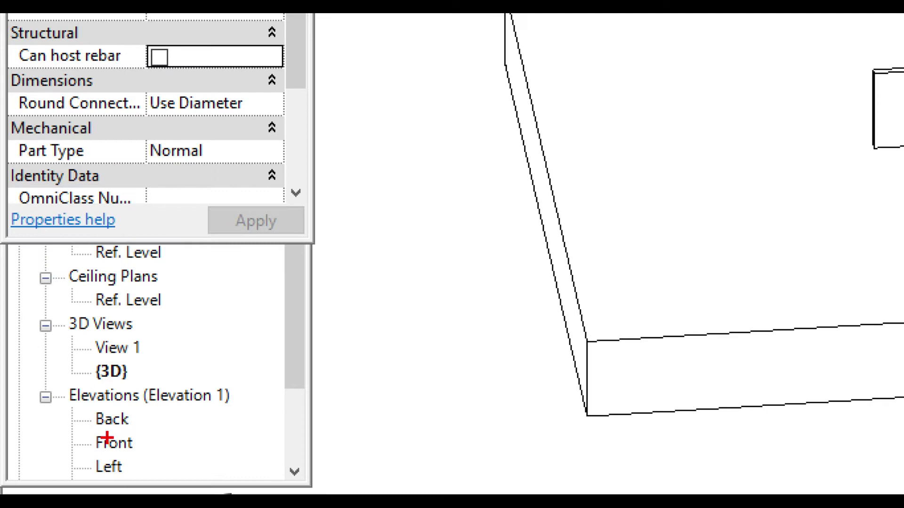
drag(152, 436, 74, 452)
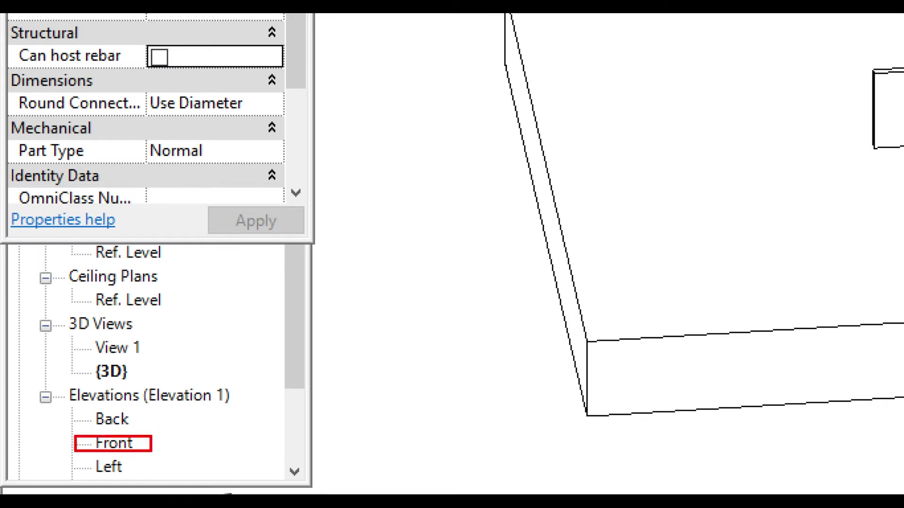
drag(42, 385, 198, 405)
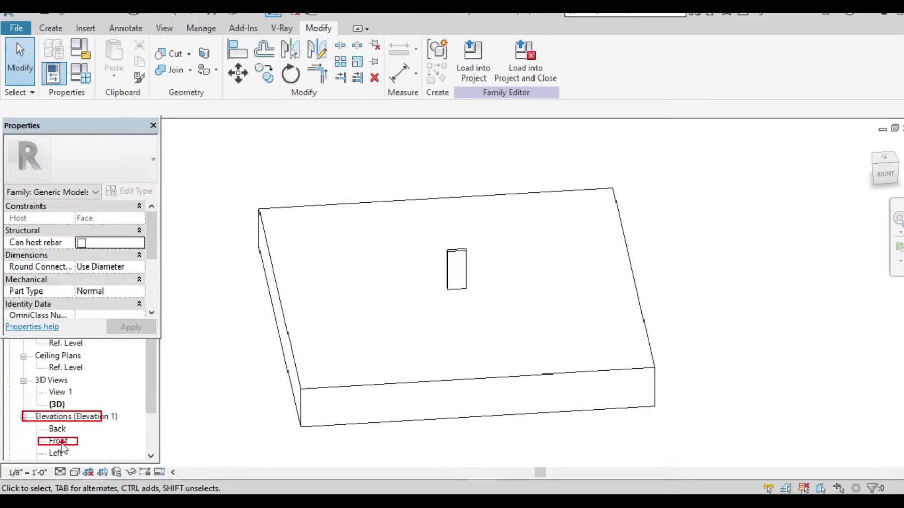
Step: In the Front elevation, select the extrusion and begin editing its Extrusion End value
double_click(57, 441)
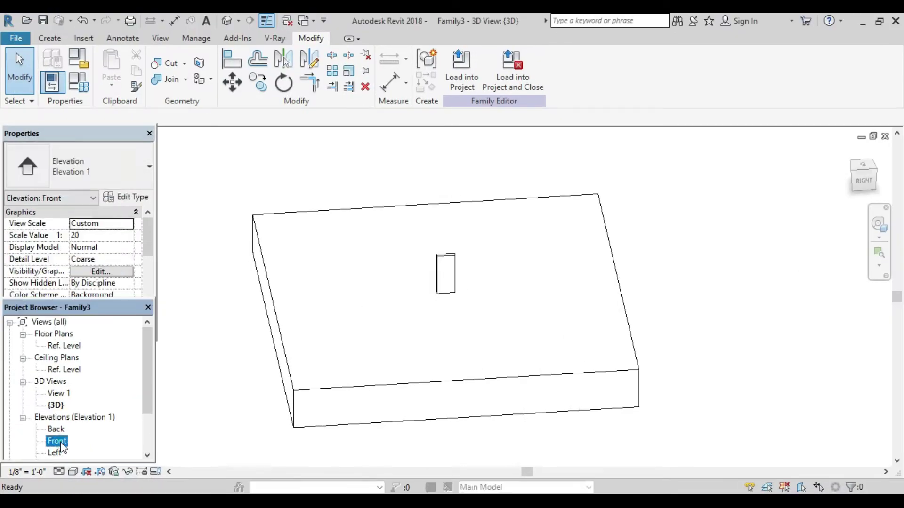
middle_drag(416, 396, 313, 382)
scroll(264, 370, up, 5)
middle_drag(248, 407, 247, 409)
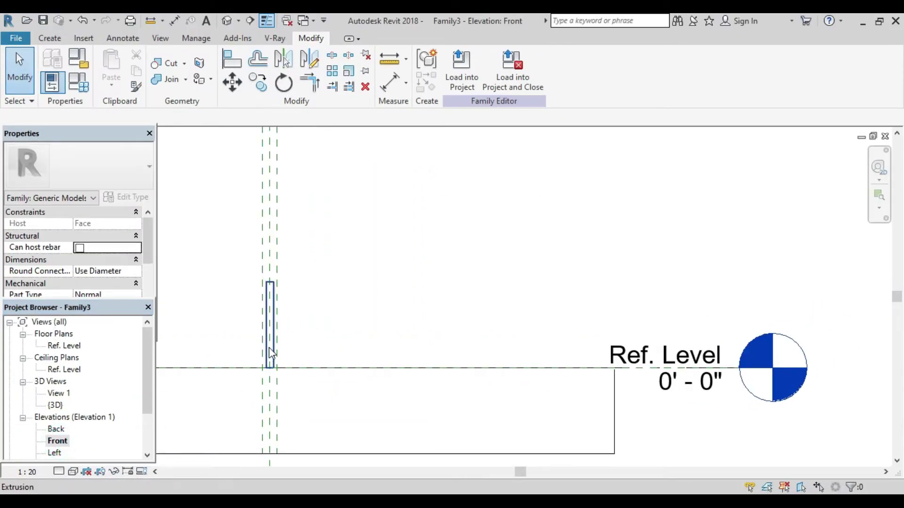
click(270, 349)
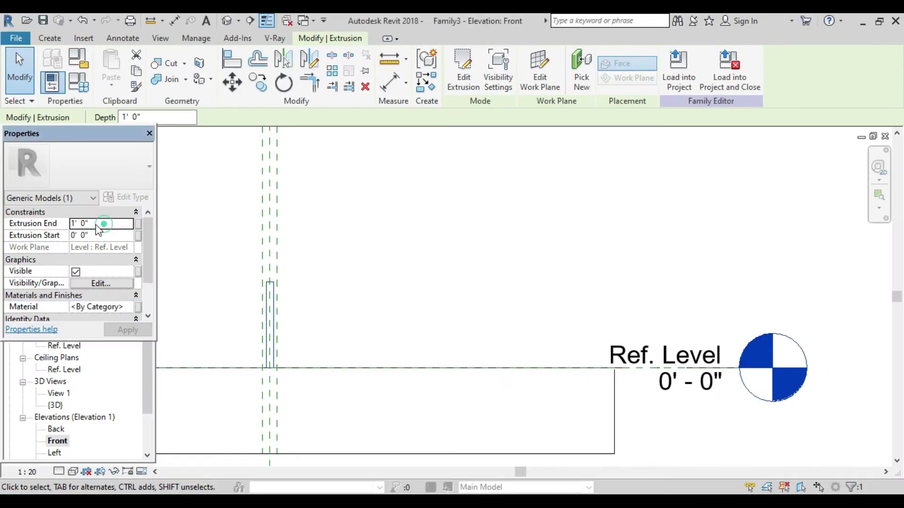
click(94, 224)
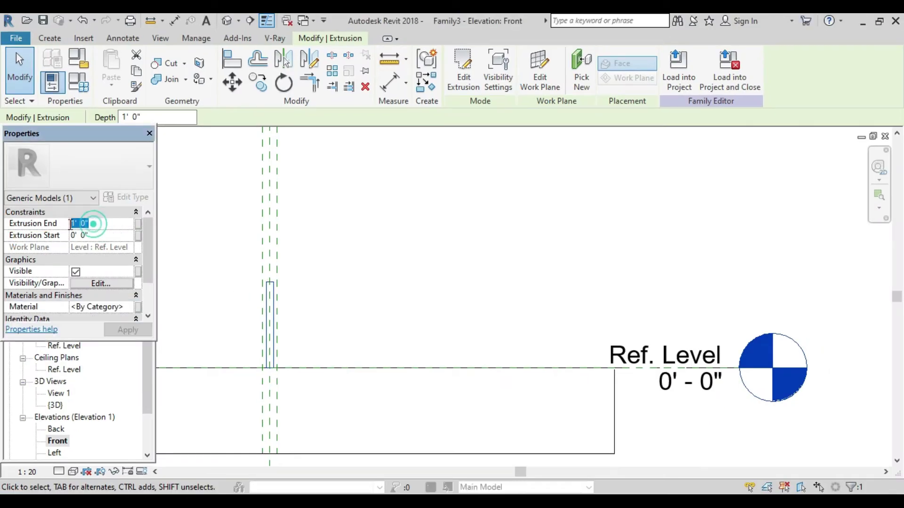
Step: Set the extrusion's Extrusion End to 0' 0 1/2" and apply it
text(0.5)
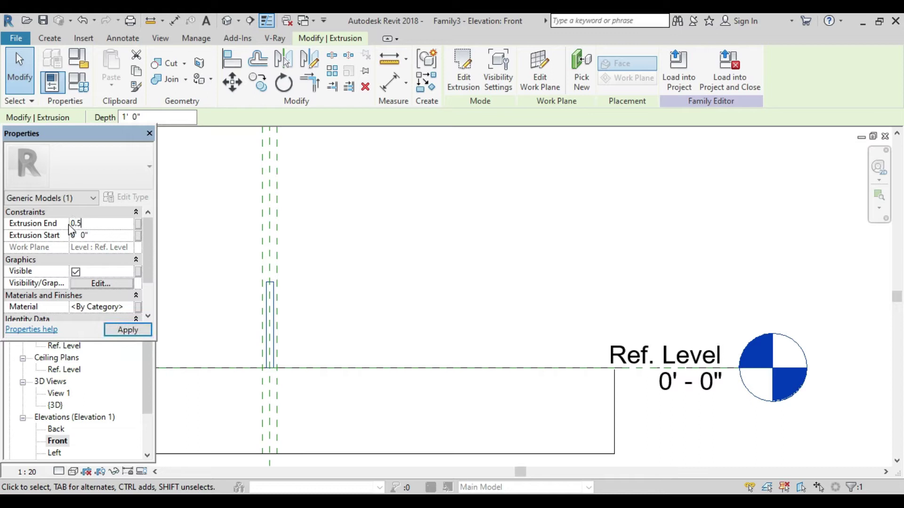
key(Return)
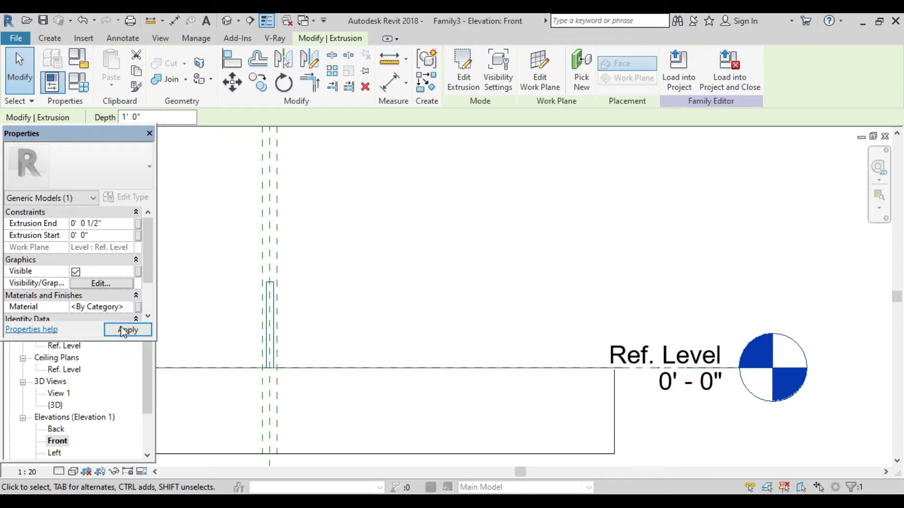
click(122, 330)
scroll(266, 374, up, 2)
scroll(266, 372, up, 2)
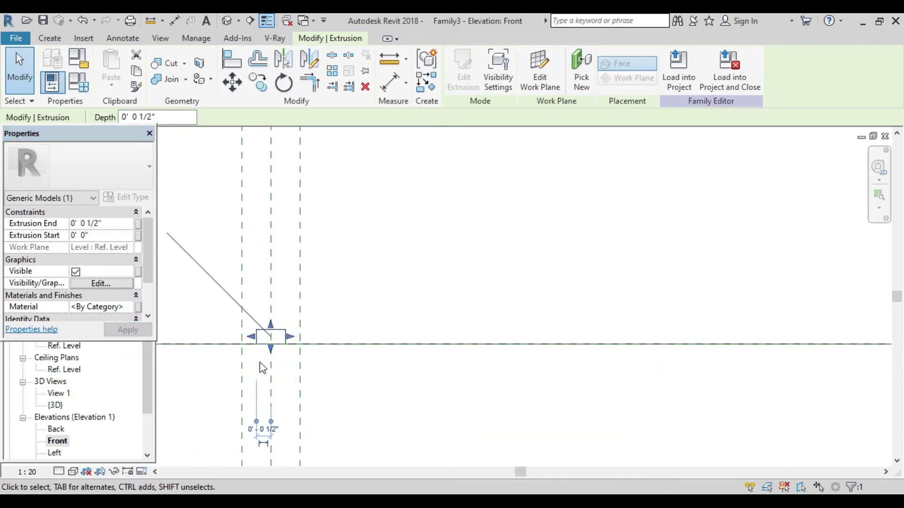
Step: Review the extrusion's material without changing it, then deselect the extrusion
click(130, 307)
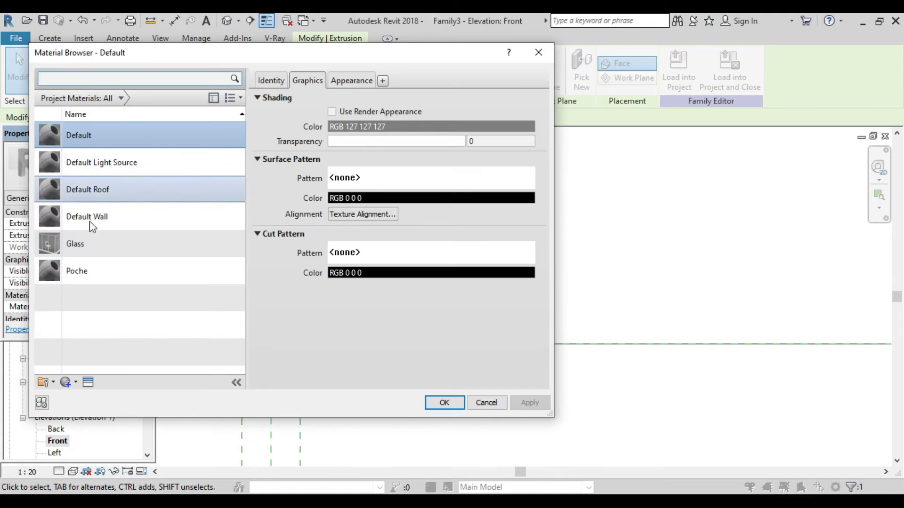
click(478, 406)
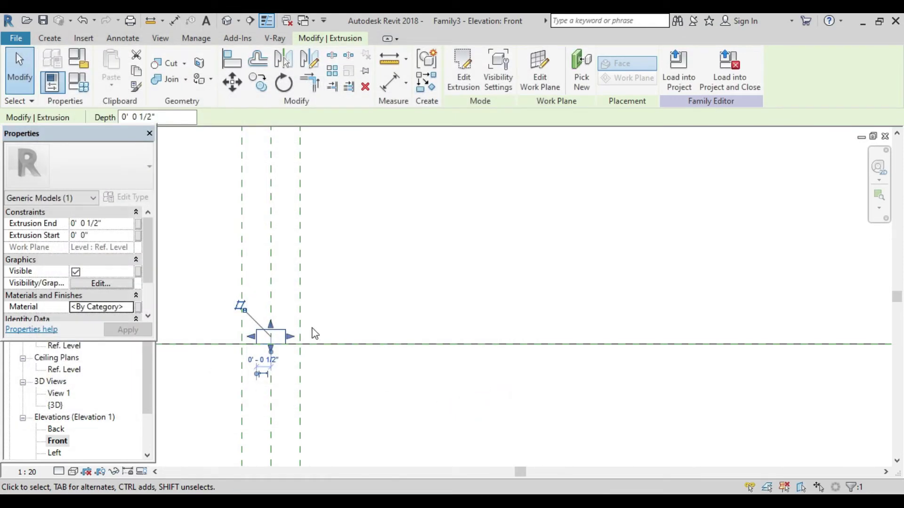
middle_drag(315, 333, 366, 364)
click(108, 362)
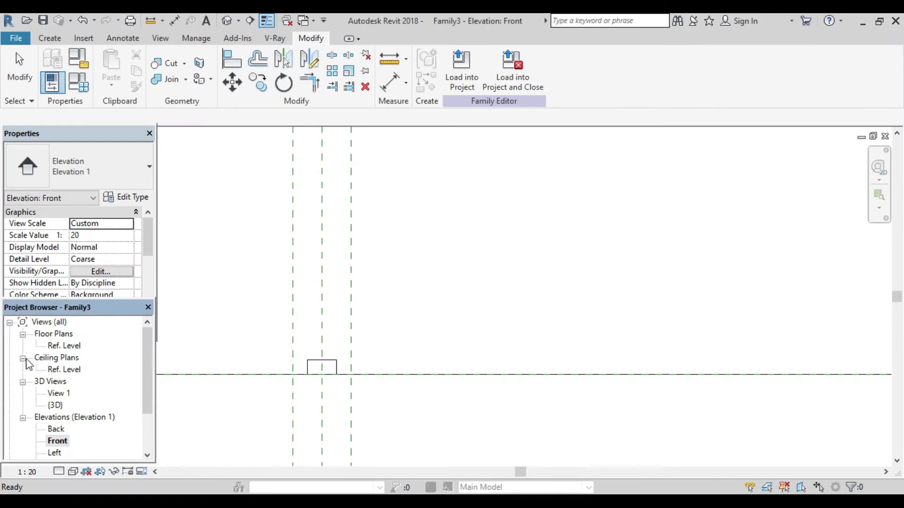
Step: Open the Ref. Level floor plan and start a new extrusion sketch there
click(23, 359)
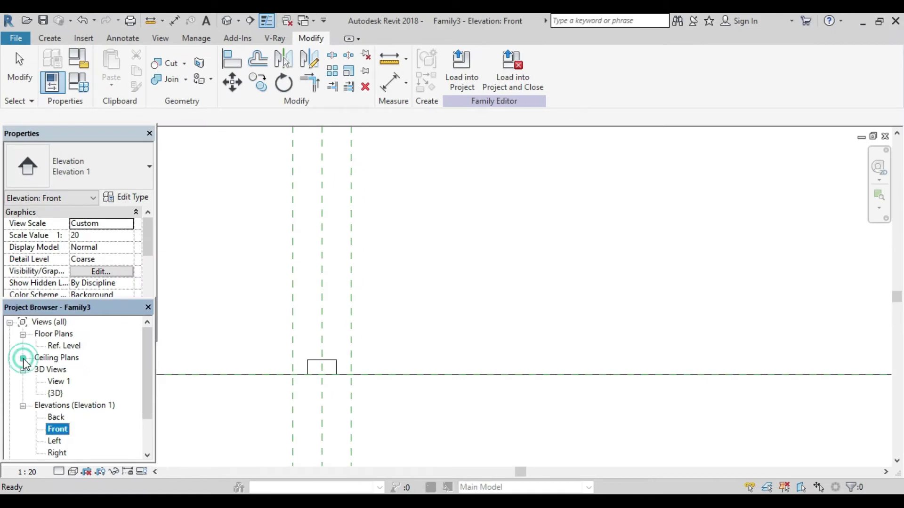
double_click(64, 346)
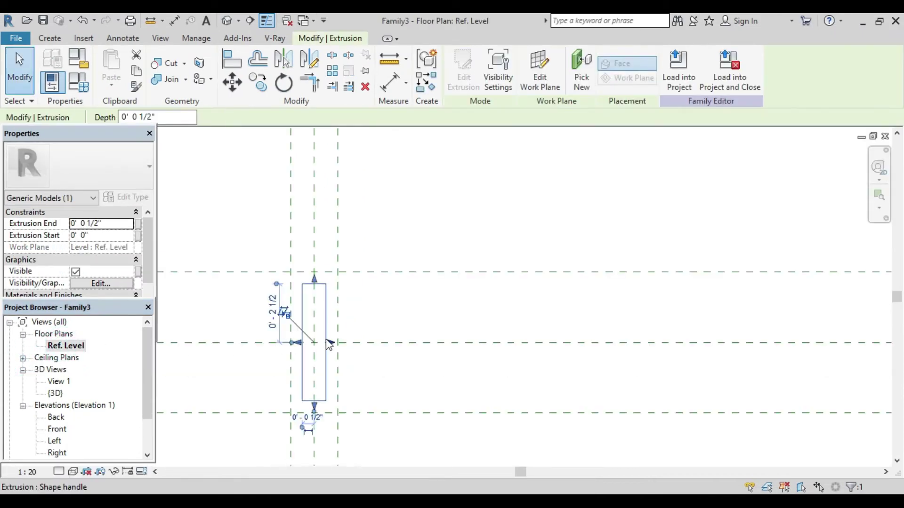
middle_drag(335, 348, 349, 338)
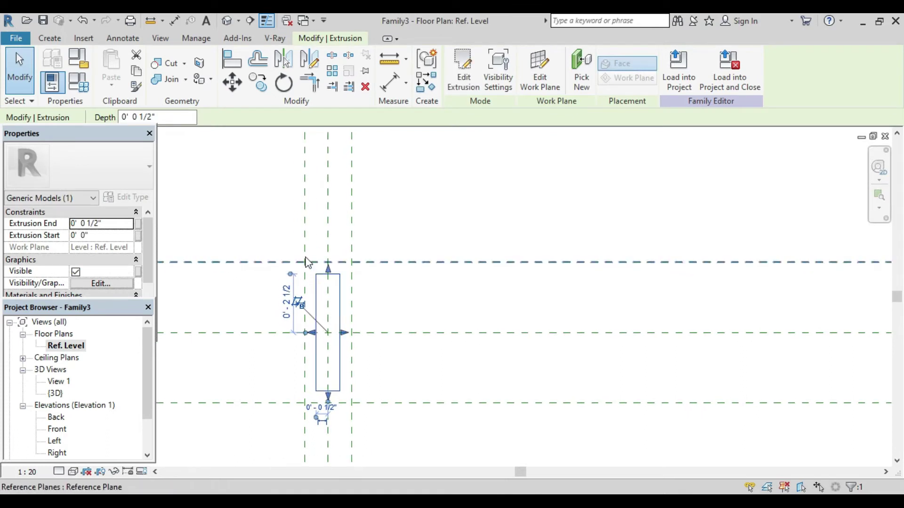
click(46, 41)
click(115, 74)
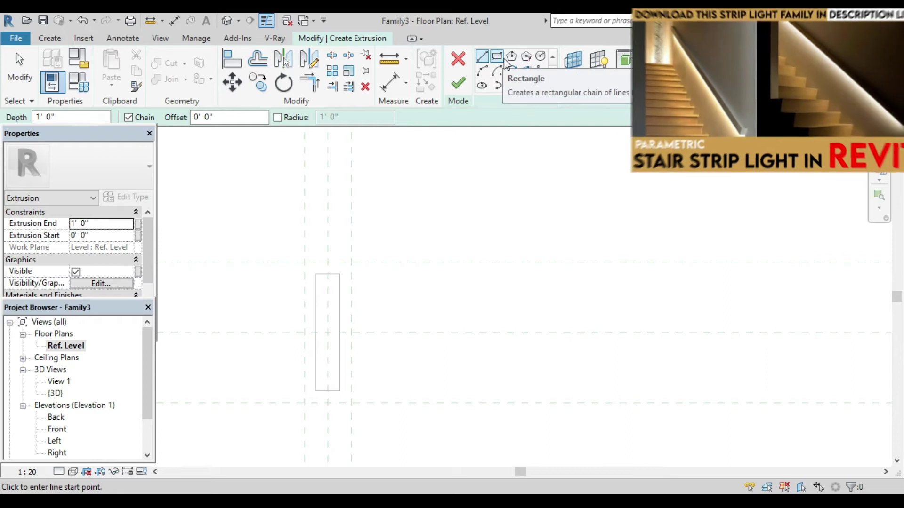
Step: Set the sketch's work plane to the first extrusion's face using Pick a plane
click(577, 71)
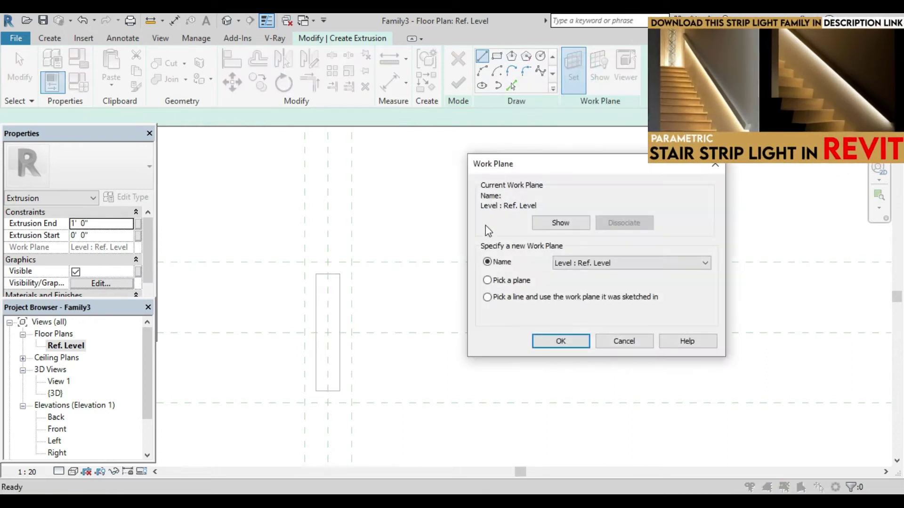
click(489, 281)
click(582, 341)
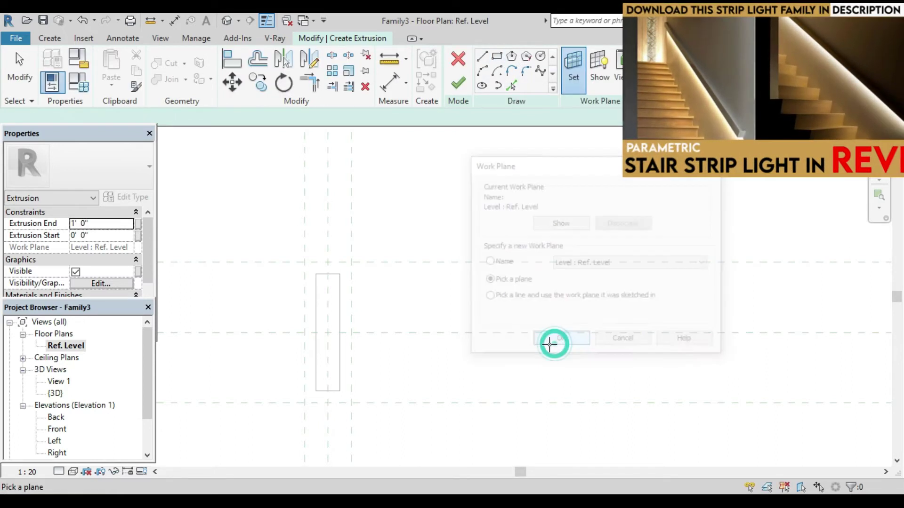
click(336, 279)
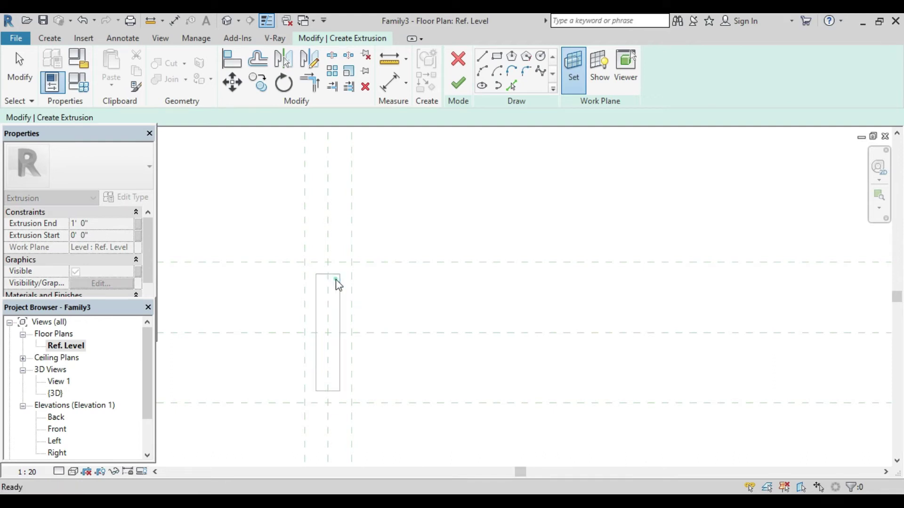
Step: Draw a rectangle between the outer reference plane intersections and finish the extrusion
click(498, 60)
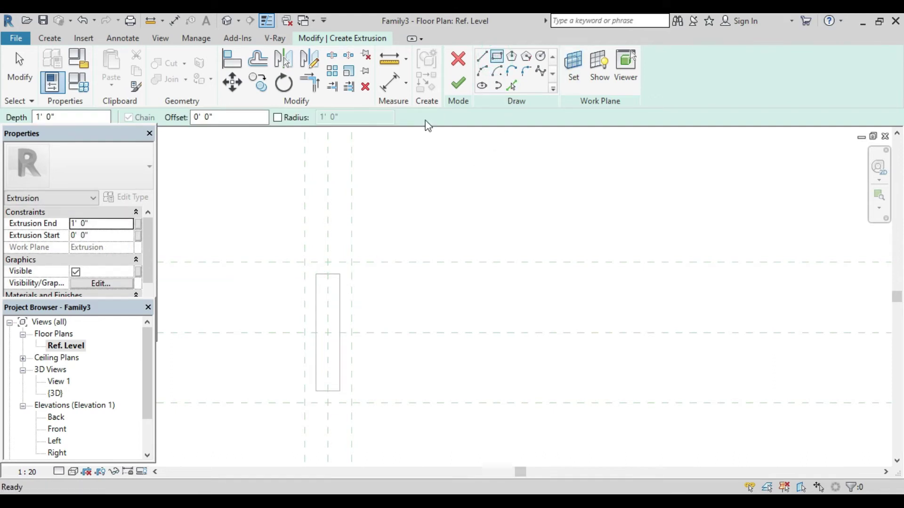
click(316, 274)
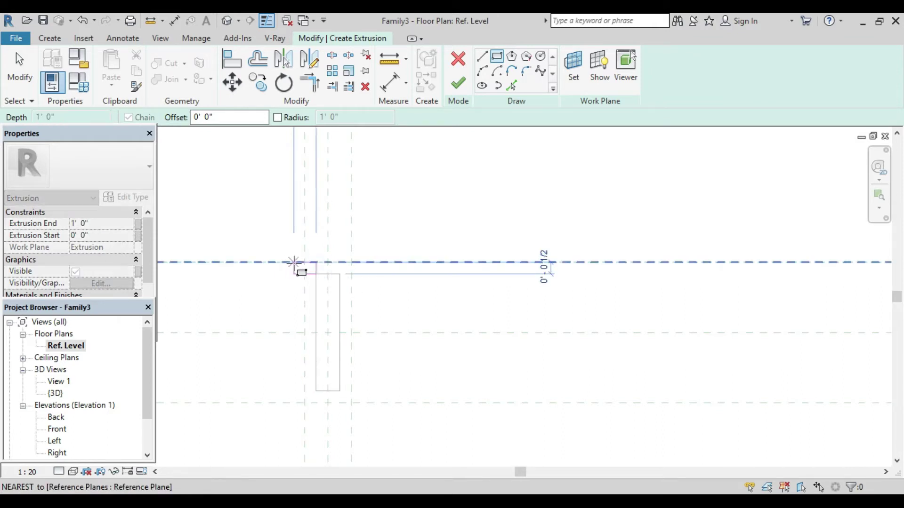
key(Escape)
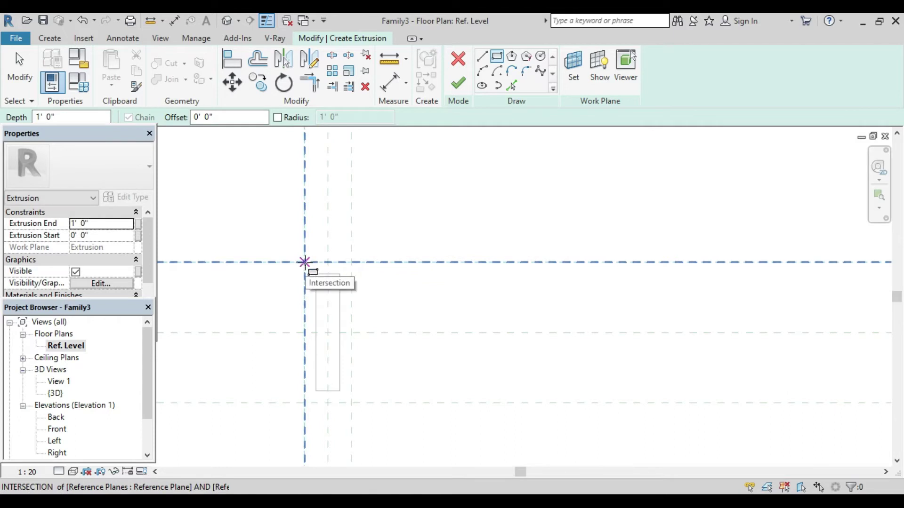
scroll(305, 262, up, 2)
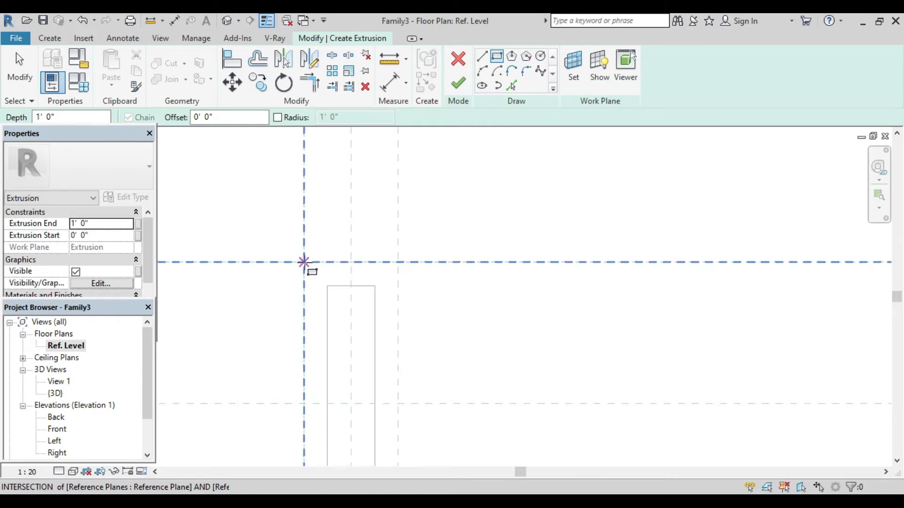
click(303, 262)
scroll(368, 353, down, 2)
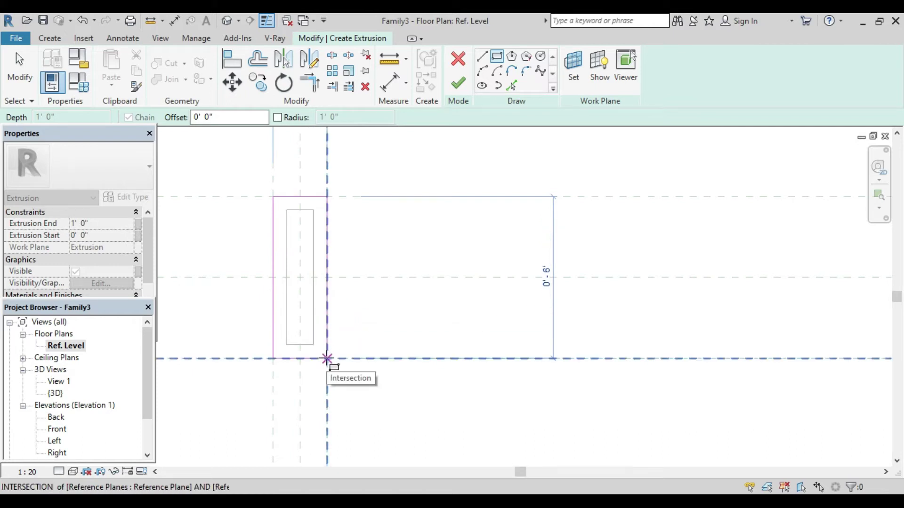
click(327, 359)
scroll(380, 339, down, 2)
scroll(356, 351, up, 2)
scroll(358, 358, down, 2)
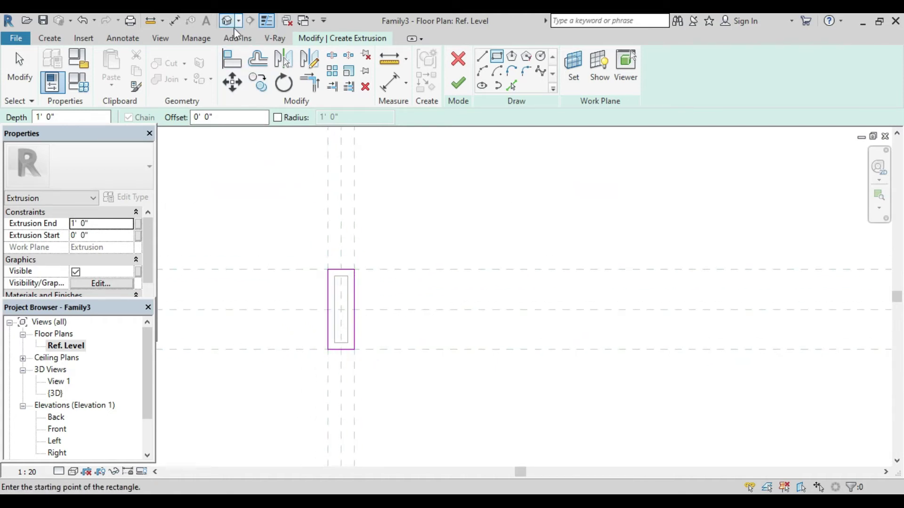
click(458, 82)
Step: Check the new extrusion in the default 3D view from an isometric angle
click(227, 21)
scroll(422, 315, down, 1)
shift+middle_drag(422, 310, 489, 284)
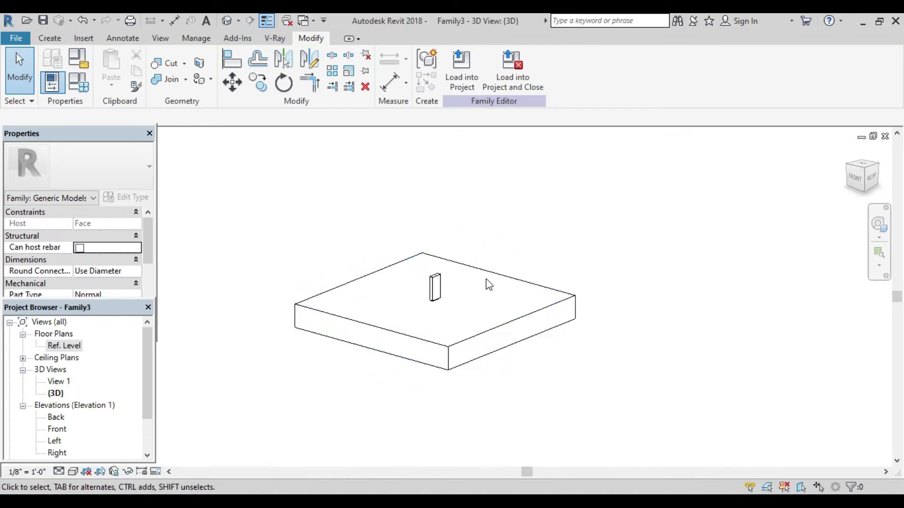
scroll(455, 317, up, 2)
Step: In the Front elevation, set the tall extrusion's Extrusion End to 1" and apply
double_click(57, 429)
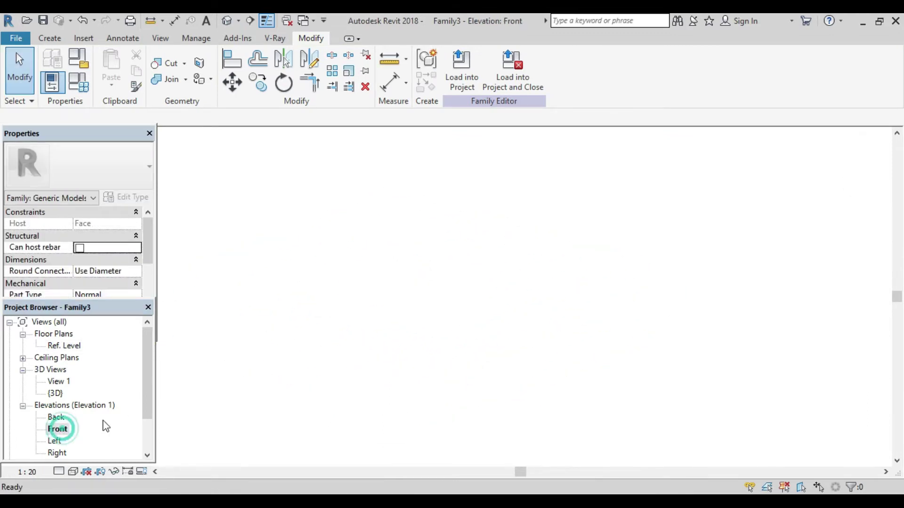
scroll(344, 375, down, 3)
middle_drag(411, 345, 381, 377)
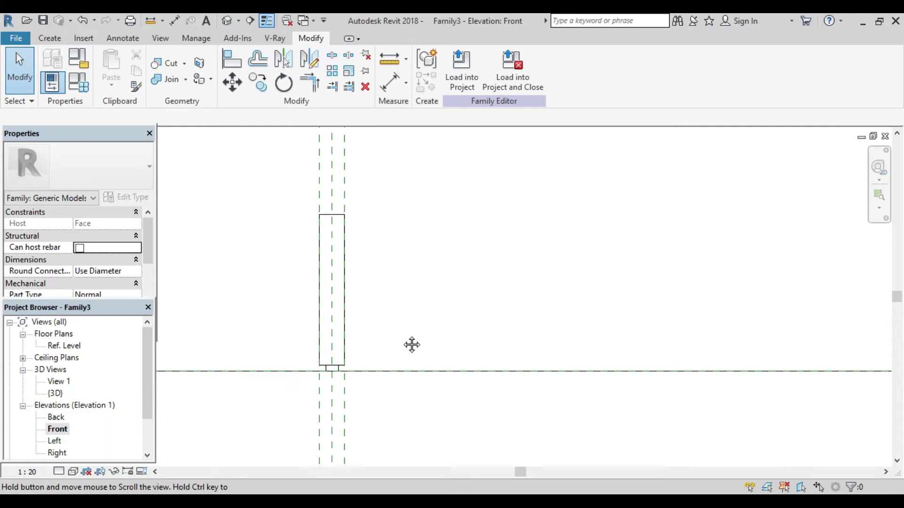
click(306, 255)
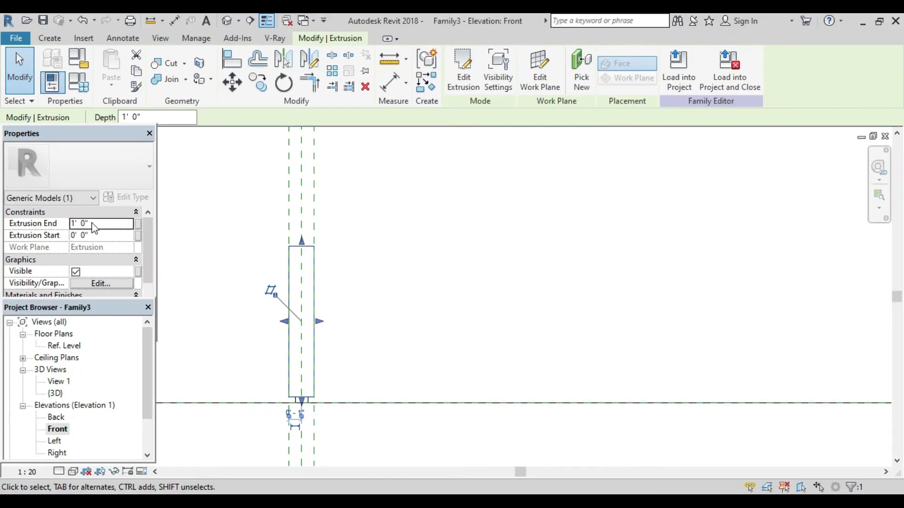
click(86, 225)
drag(76, 224, 66, 230)
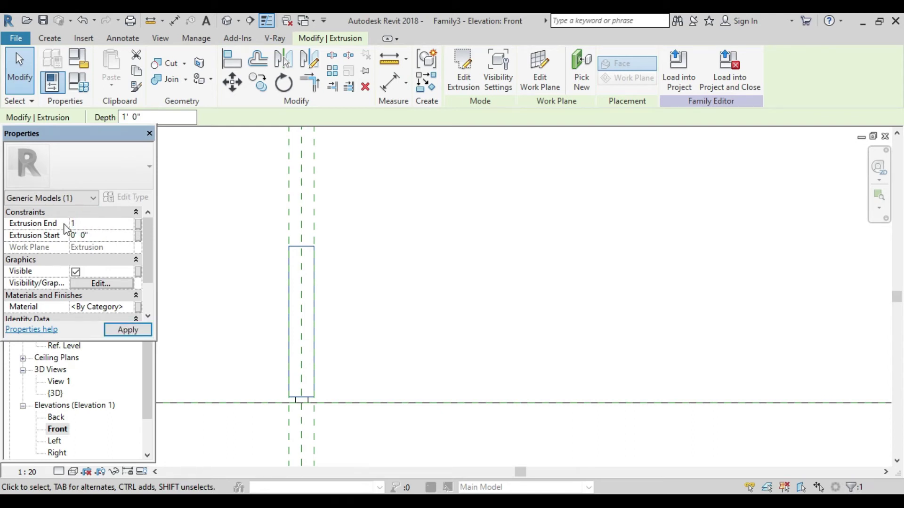
click(128, 330)
Step: Recentre the Front elevation on the shortened extrusion and reselect it
scroll(293, 398, up, 3)
click(389, 352)
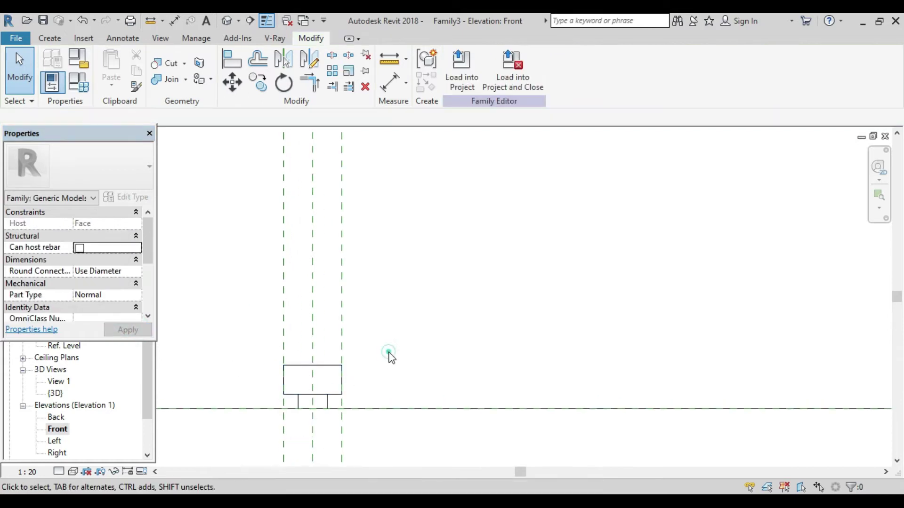
scroll(419, 361, down, 3)
mouse_move(420, 361)
middle_down()
mouse_move(451, 325)
mouse_move(342, 368)
middle_up()
scroll(282, 372, up, 3)
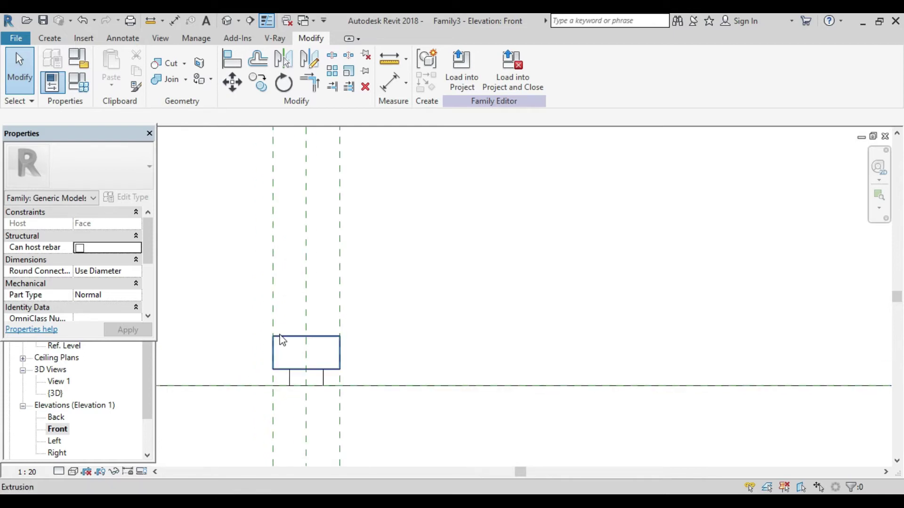
scroll(297, 359, up, 2)
scroll(297, 359, down, 1)
middle_drag(296, 359, 318, 316)
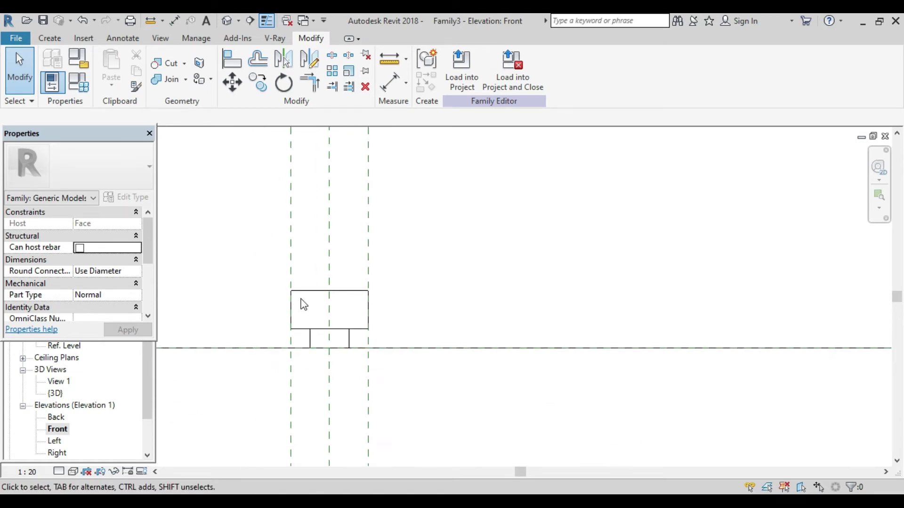
click(325, 297)
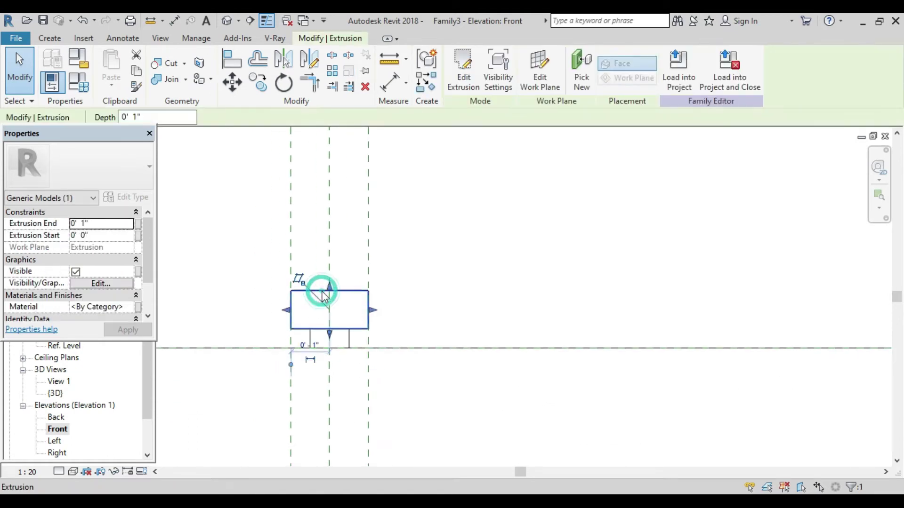
Step: Start a Void Extrusion from Void Forms and set its work plane to Pick a plane
click(39, 43)
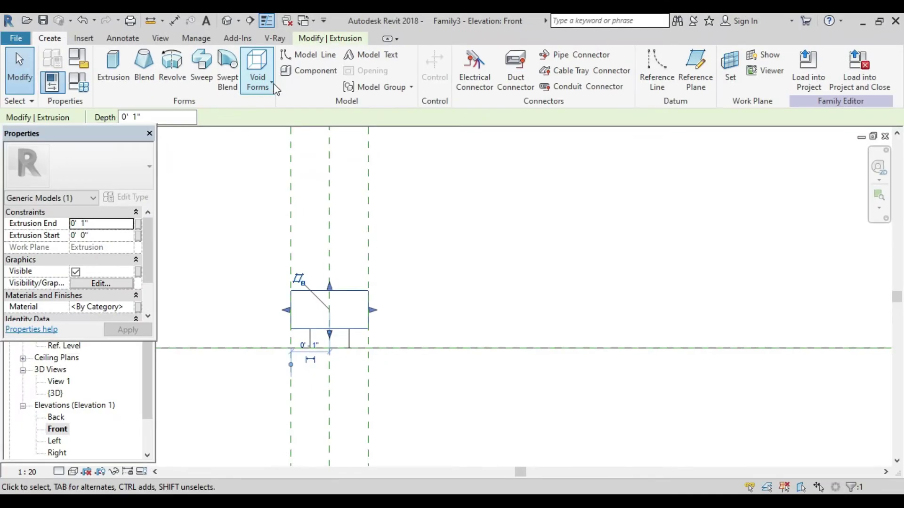
click(272, 86)
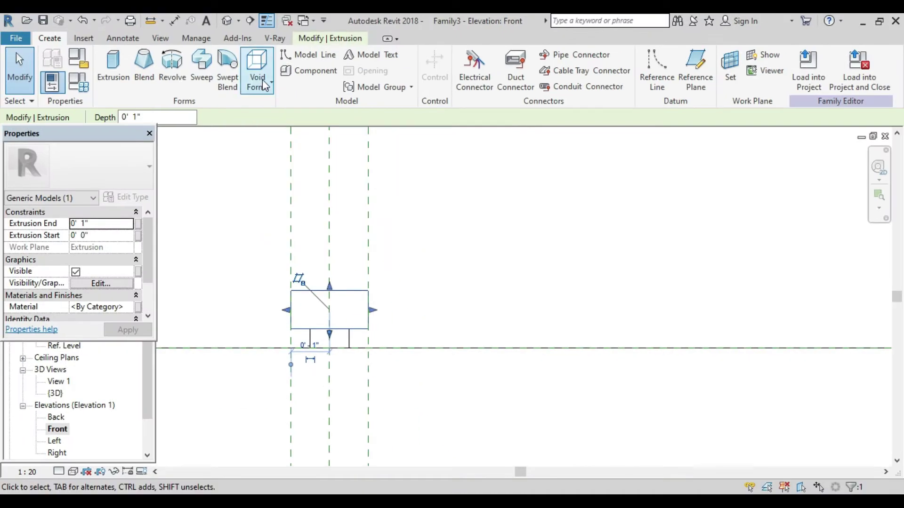
click(257, 81)
click(272, 109)
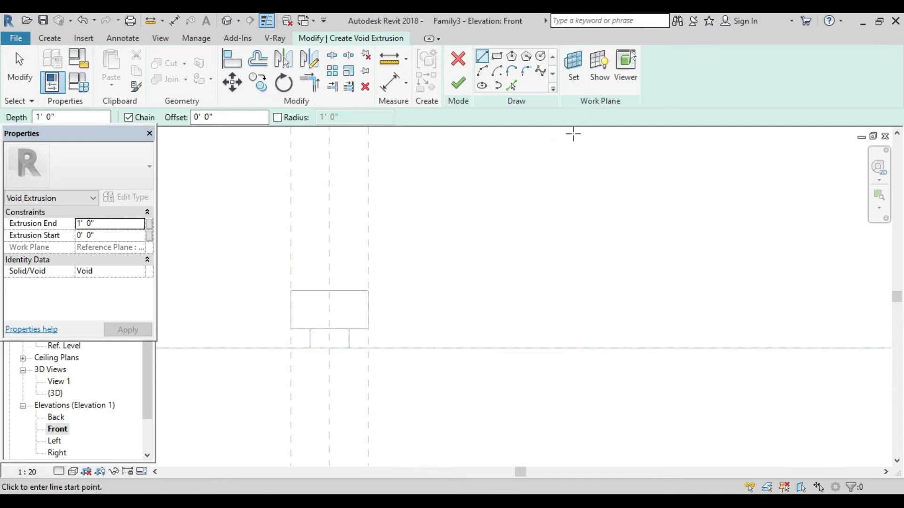
click(575, 88)
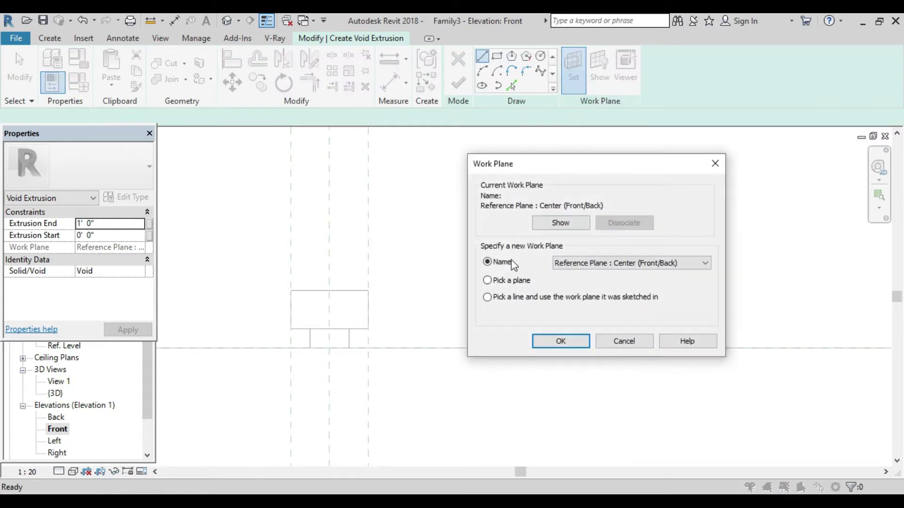
click(487, 281)
click(559, 341)
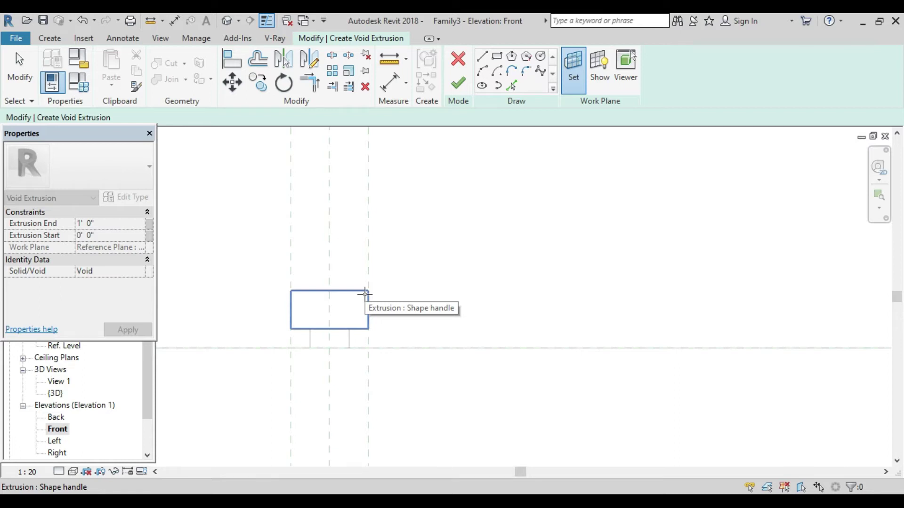
Step: Pick the thin extrusion's face as work plane and use a Rectangle with 0.2 offset
click(365, 294)
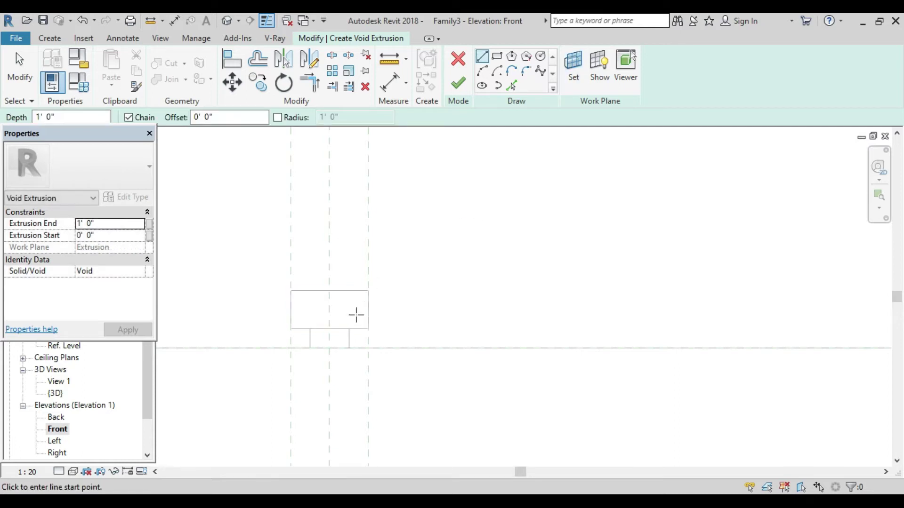
click(497, 57)
drag(224, 118, 188, 118)
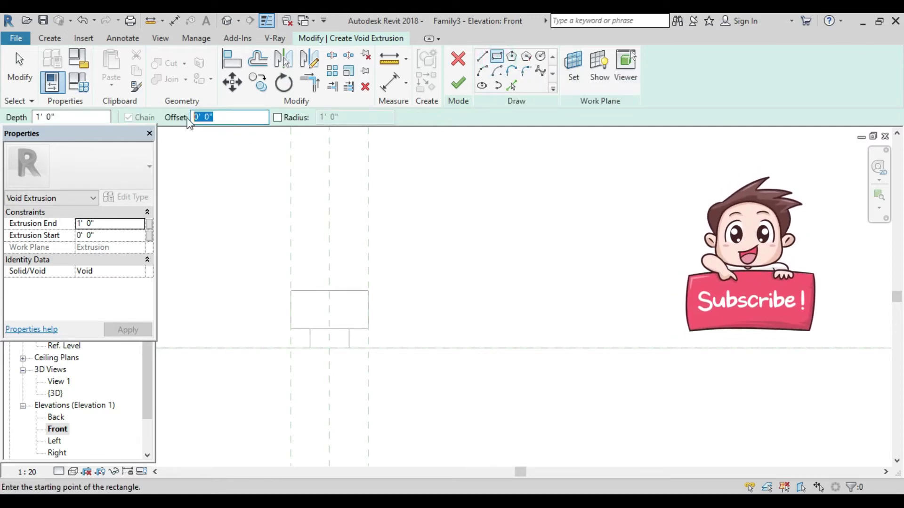
text(0.2)
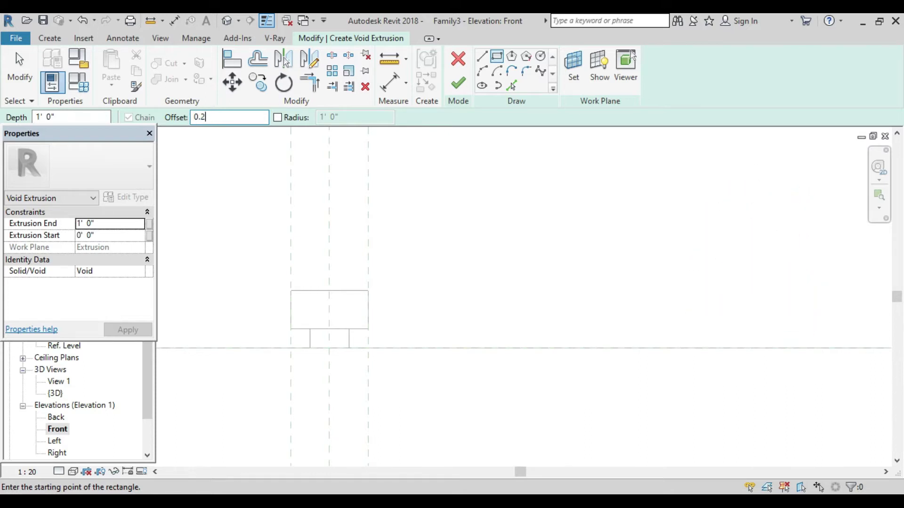
Step: Draw the void rectangle snapped to the extrusion's corners, flipped inward, and finish it
click(290, 290)
scroll(313, 316, up, 2)
scroll(313, 317, up, 2)
scroll(314, 317, up, 1)
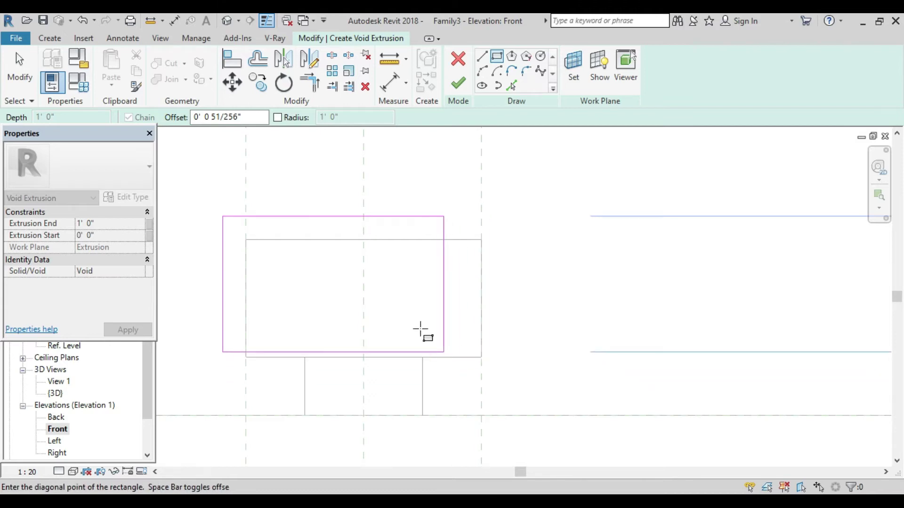
key(space)
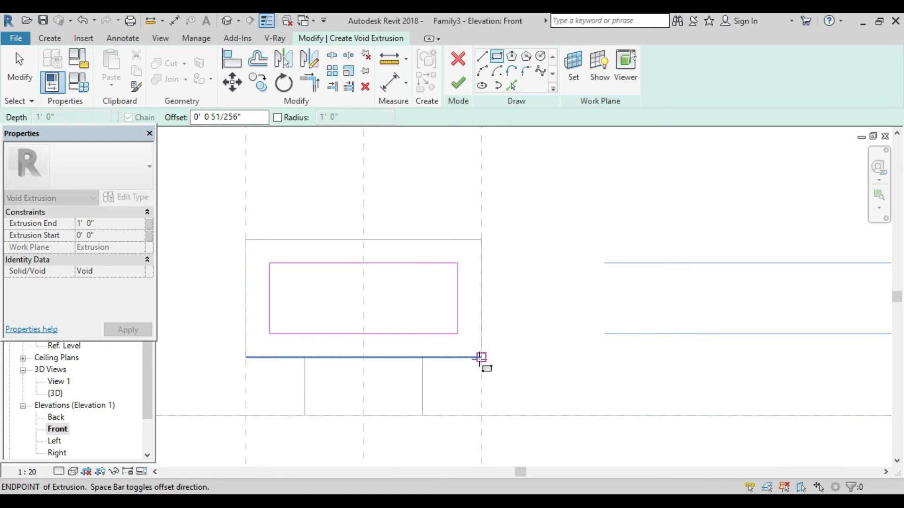
click(481, 357)
scroll(420, 369, down, 3)
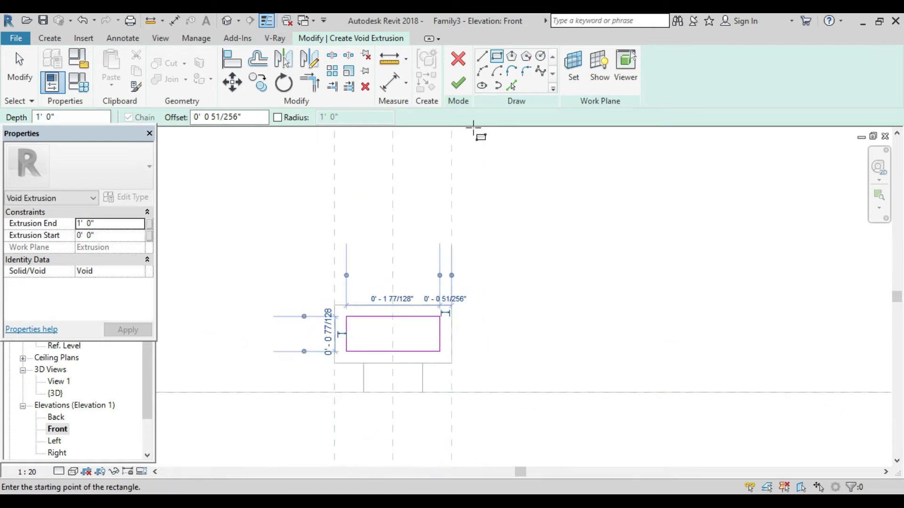
click(462, 88)
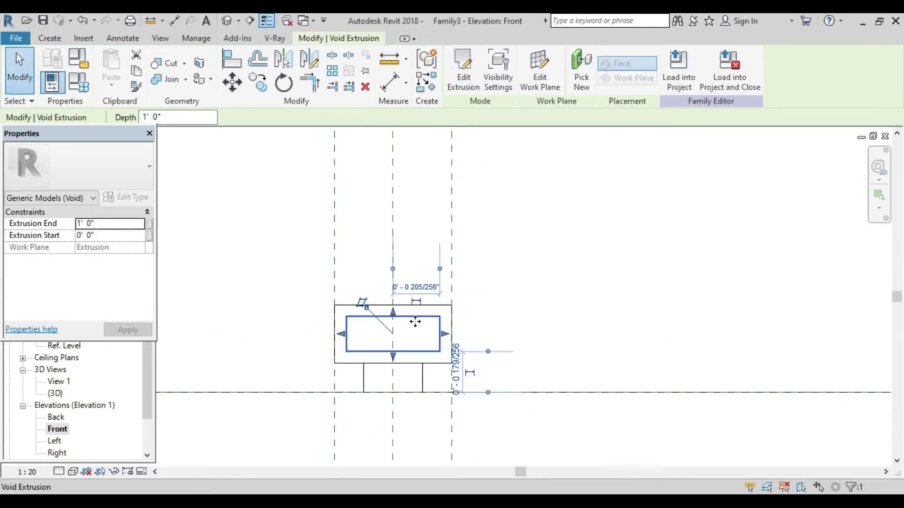
scroll(414, 319, down, 3)
Step: Open the Left elevation and select the void extrusion
click(272, 351)
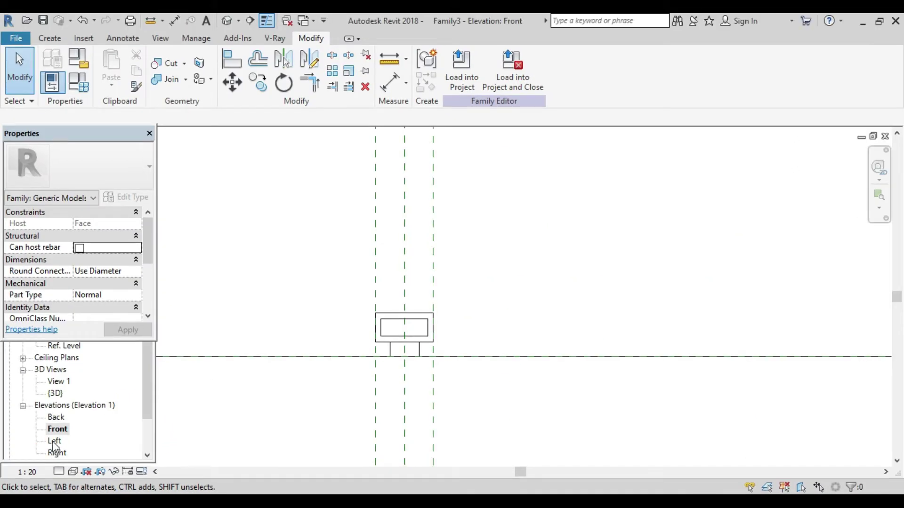
double_click(54, 441)
mouse_move(305, 432)
middle_down()
mouse_move(241, 333)
mouse_move(271, 313)
middle_up()
scroll(242, 333, up, 5)
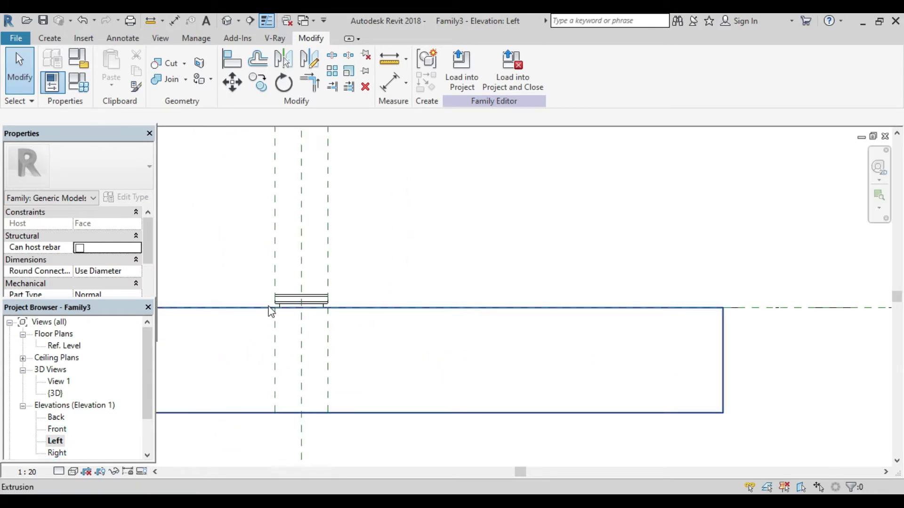
scroll(294, 302, up, 3)
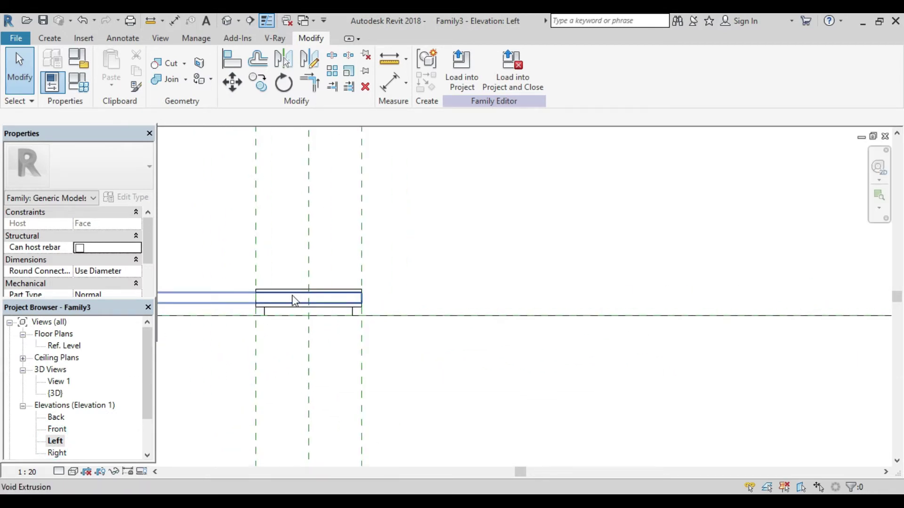
click(293, 302)
scroll(211, 353, down, 2)
middle_drag(212, 353, 280, 343)
scroll(278, 337, up, 1)
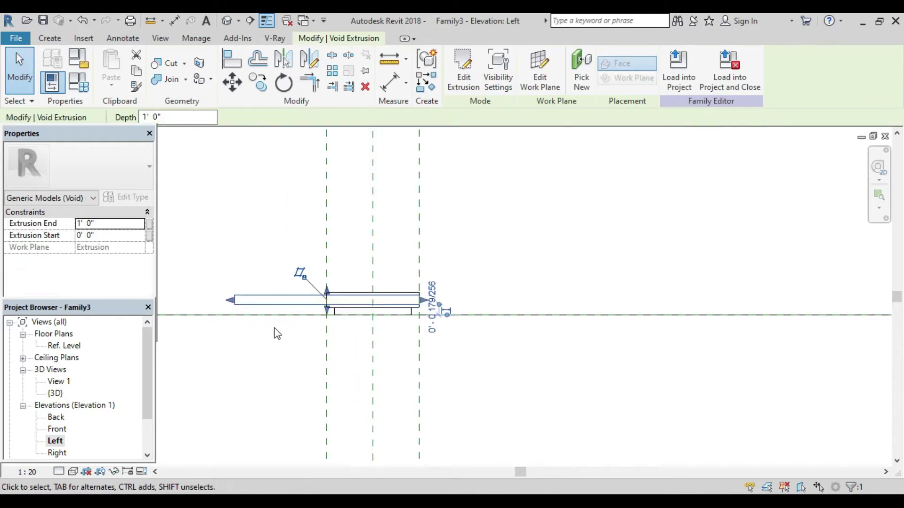
scroll(273, 329, up, 1)
Step: Drag both void end handles so it spans just across the thin extrusion
drag(214, 294, 324, 292)
scroll(358, 300, up, 2)
scroll(368, 301, up, 2)
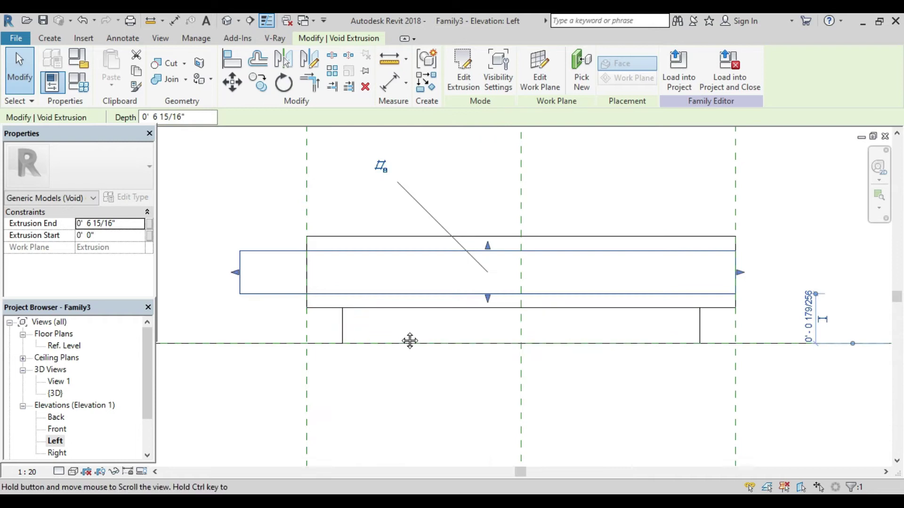
scroll(409, 341, down, 1)
drag(594, 305, 636, 303)
click(700, 260)
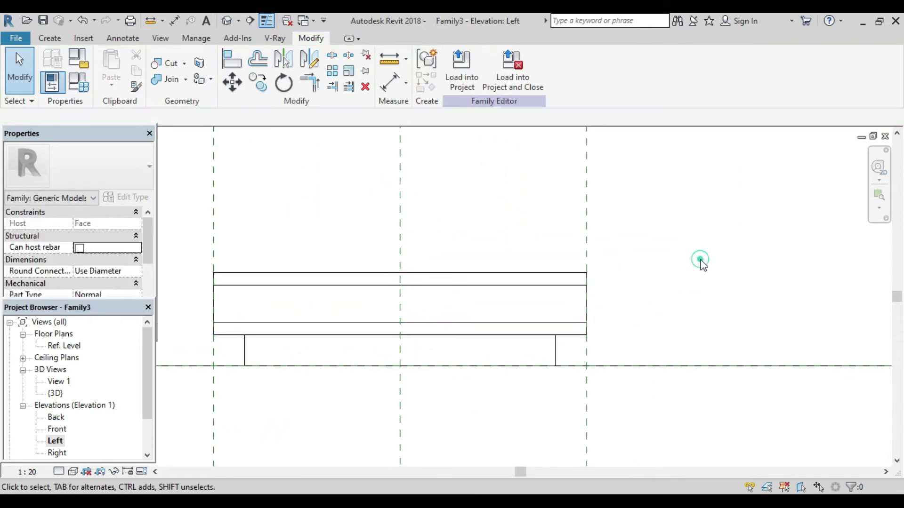
click(355, 289)
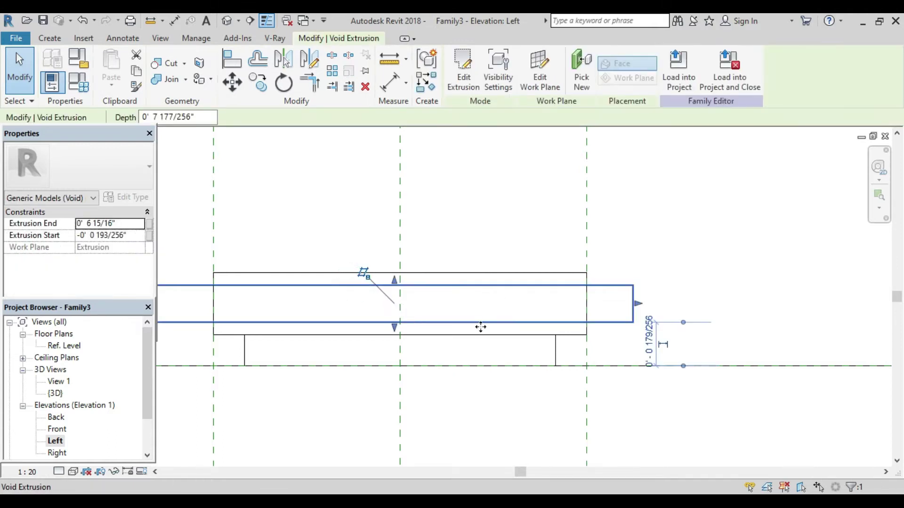
scroll(631, 306, down, 2)
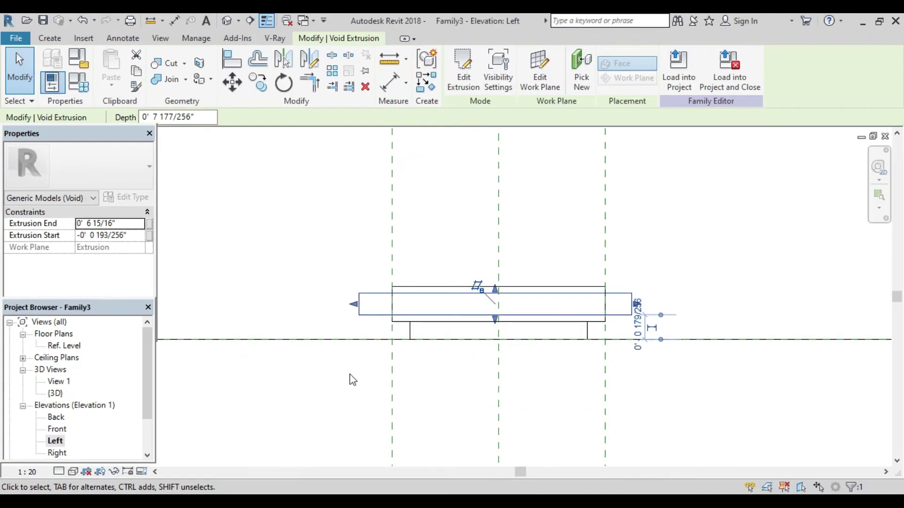
scroll(358, 368, down, 1)
click(269, 297)
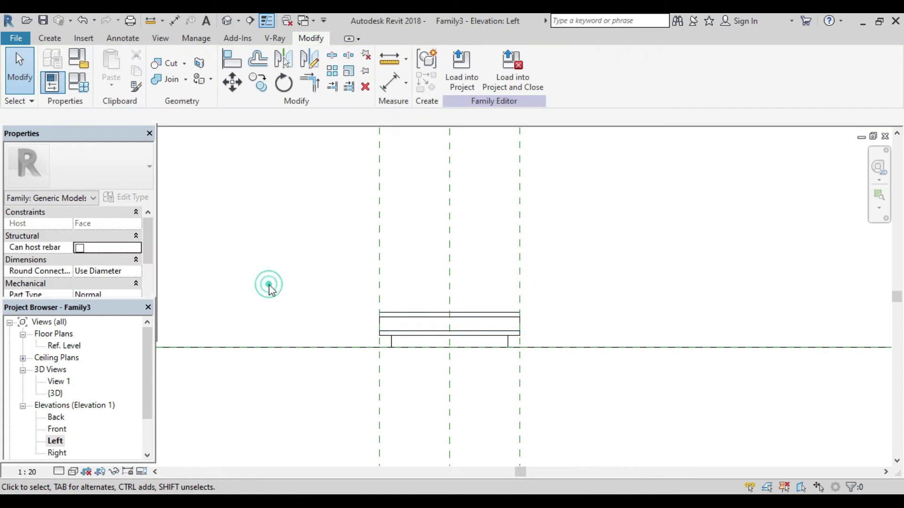
Step: Switch the default 3D view to the Shaded visual style
click(229, 22)
shift+middle_drag(450, 329, 434, 390)
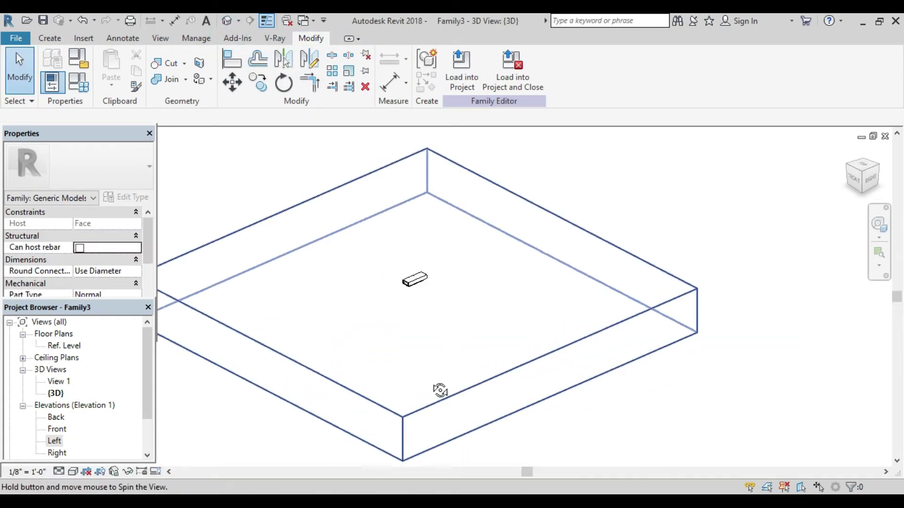
scroll(423, 299, up, 3)
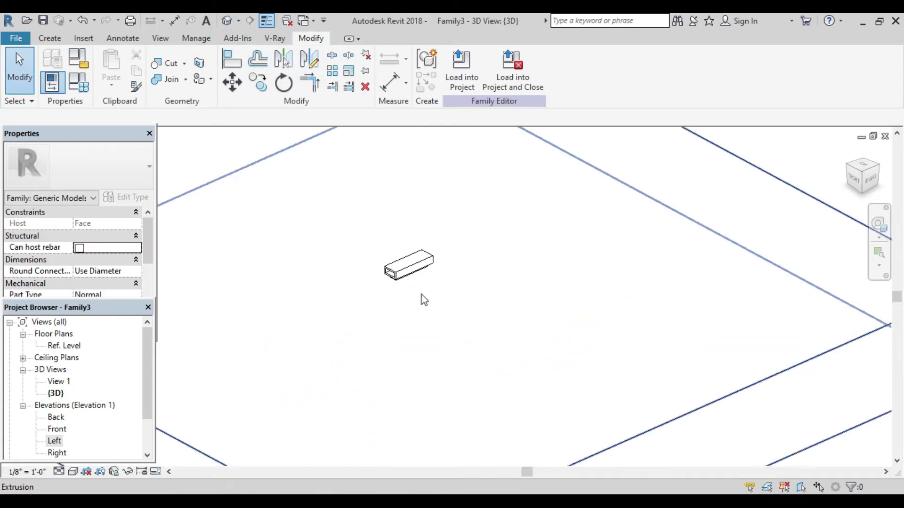
click(72, 471)
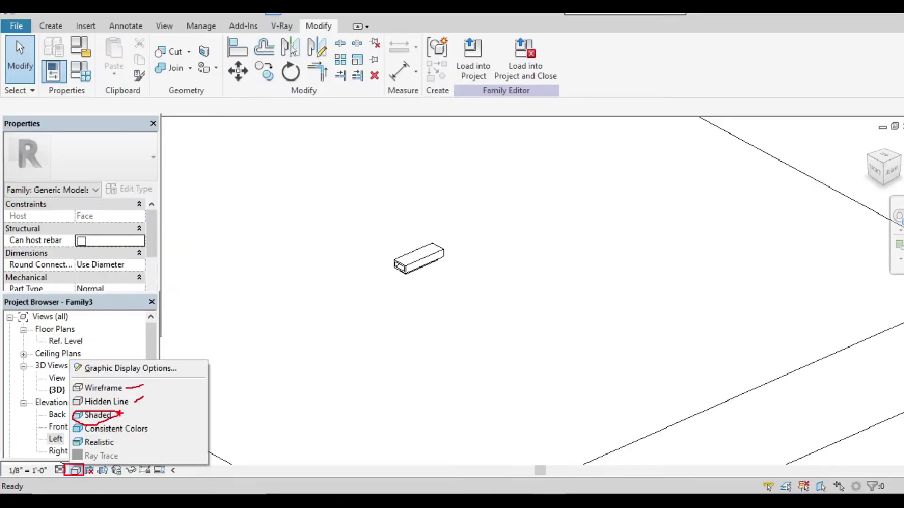
key(Escape)
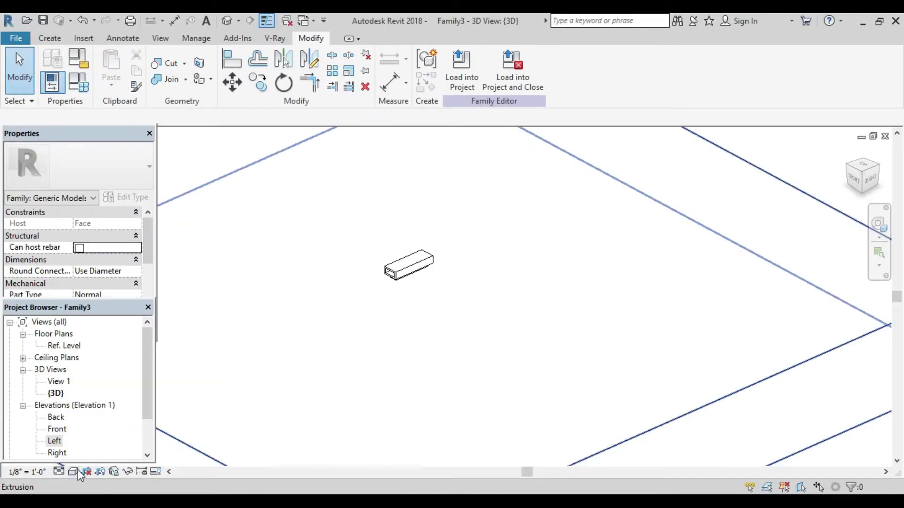
click(78, 469)
click(92, 417)
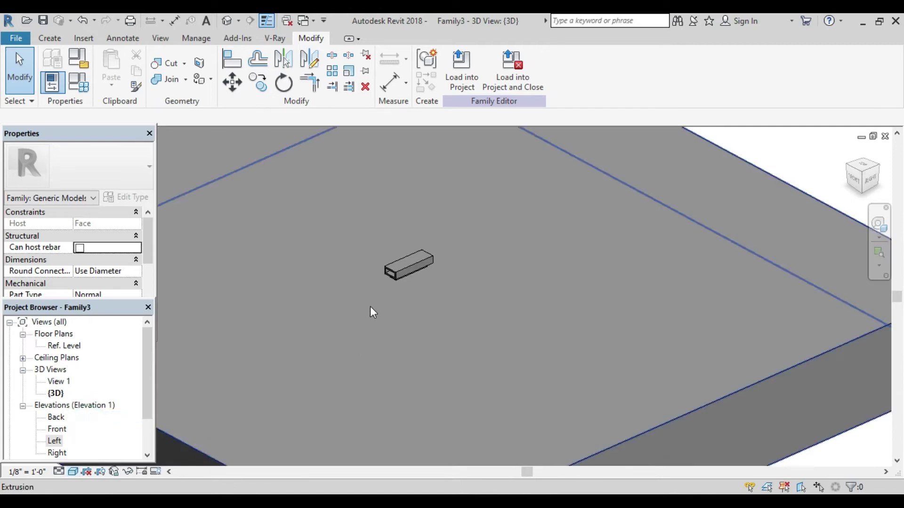
Step: Orbit the shaded model to inspect the hollow box's front, then open the Front elevation
mouse_move(372, 329)
shift+middle_down()
mouse_move(426, 267)
mouse_move(428, 225)
mouse_move(346, 337)
mouse_move(448, 311)
mouse_move(461, 276)
mouse_move(429, 351)
mouse_move(529, 335)
mouse_move(407, 348)
shift+middle_up()
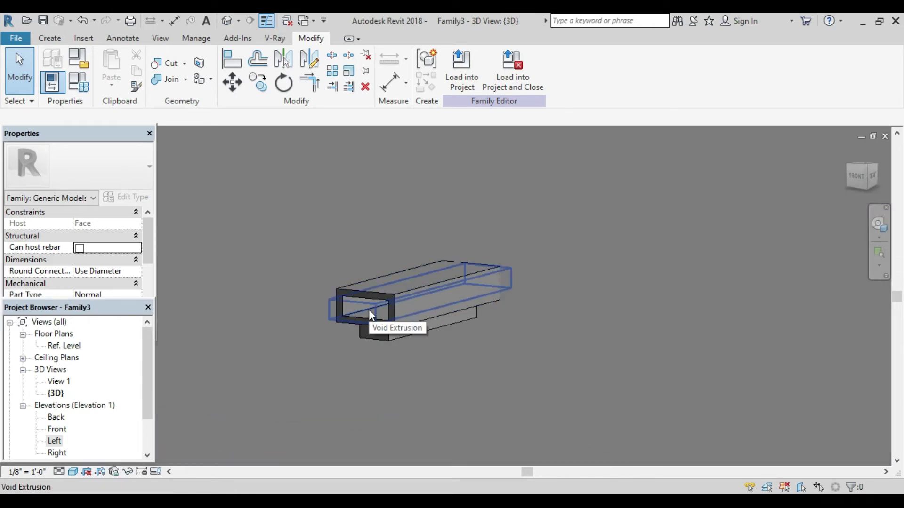
scroll(369, 310, up, 2)
scroll(386, 309, down, 1)
mouse_move(383, 311)
shift+middle_down()
mouse_move(401, 316)
mouse_move(428, 299)
mouse_move(412, 332)
mouse_move(439, 309)
shift+middle_up()
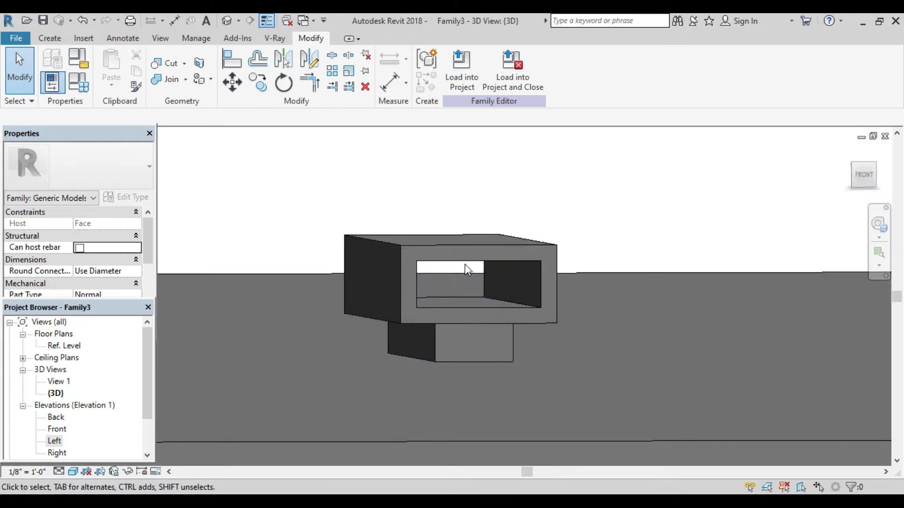
middle_drag(426, 314, 372, 346)
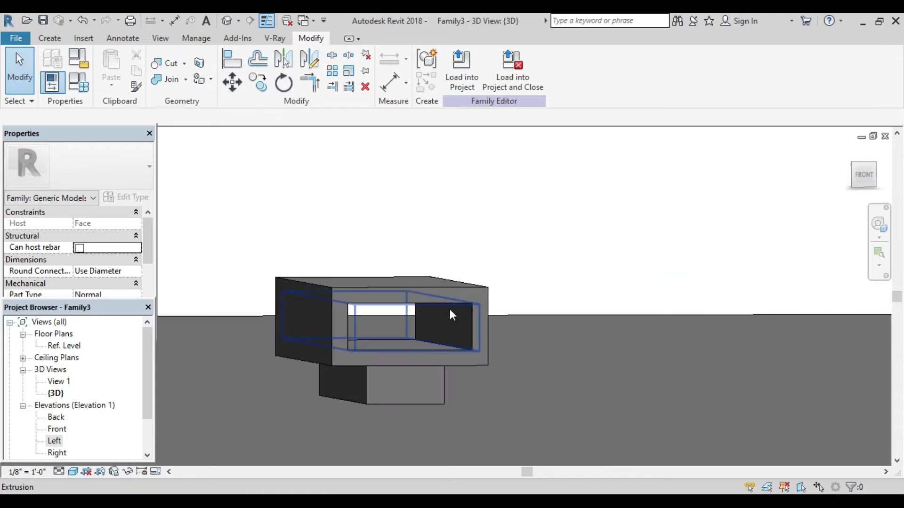
scroll(426, 337, up, 2)
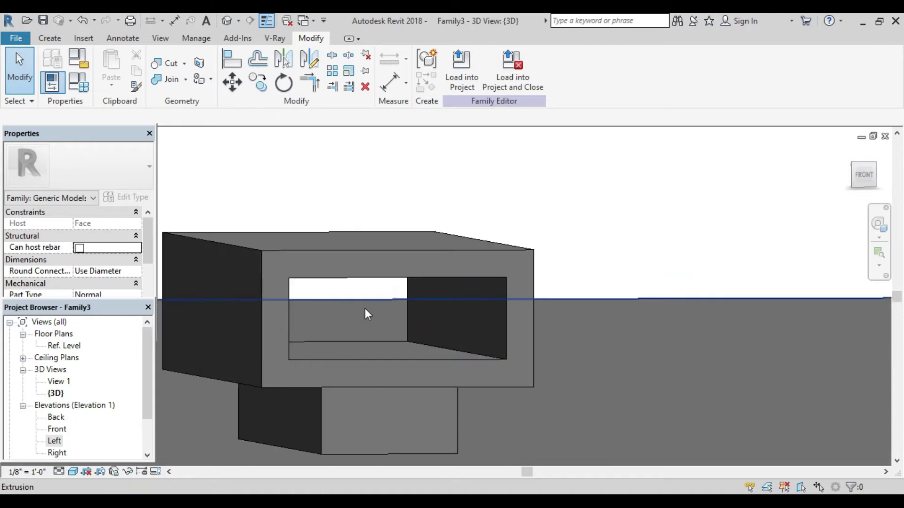
scroll(366, 309, down, 2)
scroll(365, 309, down, 1)
scroll(374, 306, down, 2)
mouse_move(382, 304)
shift+middle_down()
mouse_move(369, 327)
mouse_move(360, 325)
shift+middle_up()
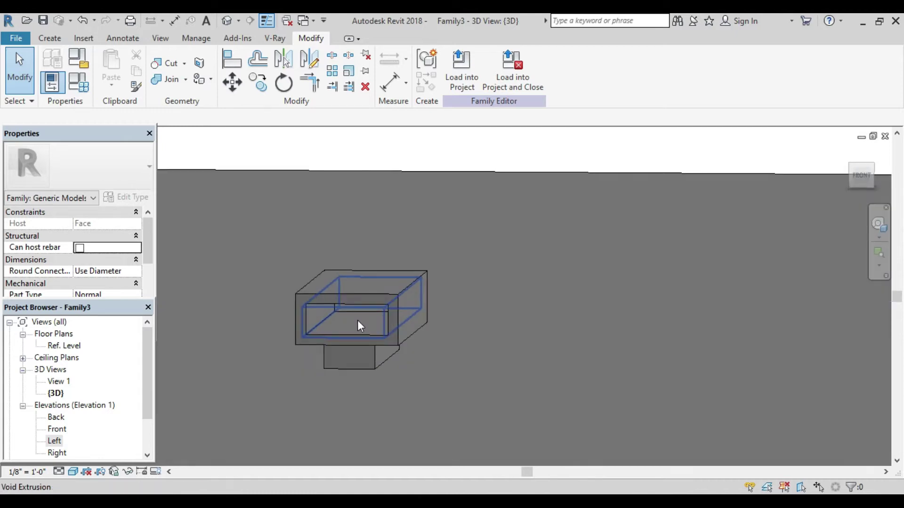
double_click(58, 429)
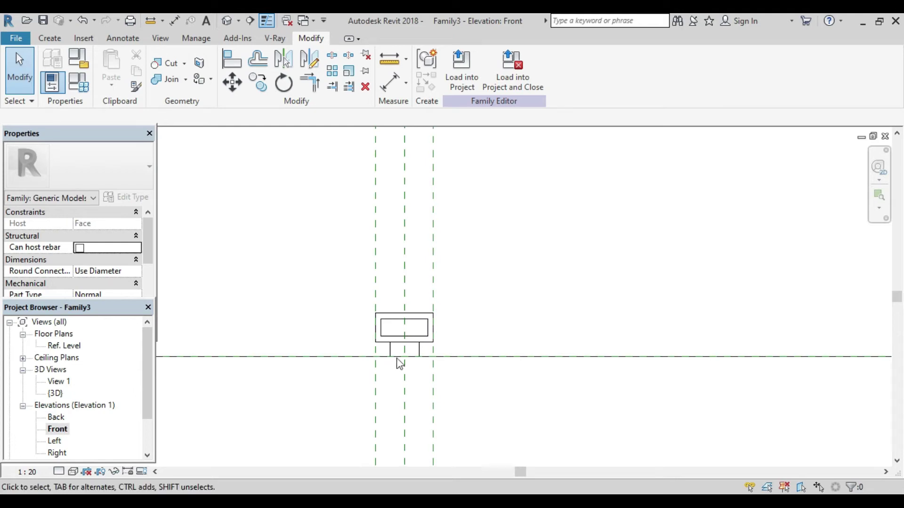
Step: Start a new extrusion and set its work plane to Pick a plane
scroll(404, 337, up, 2)
scroll(406, 333, up, 2)
scroll(406, 333, down, 1)
middle_drag(403, 339, 385, 299)
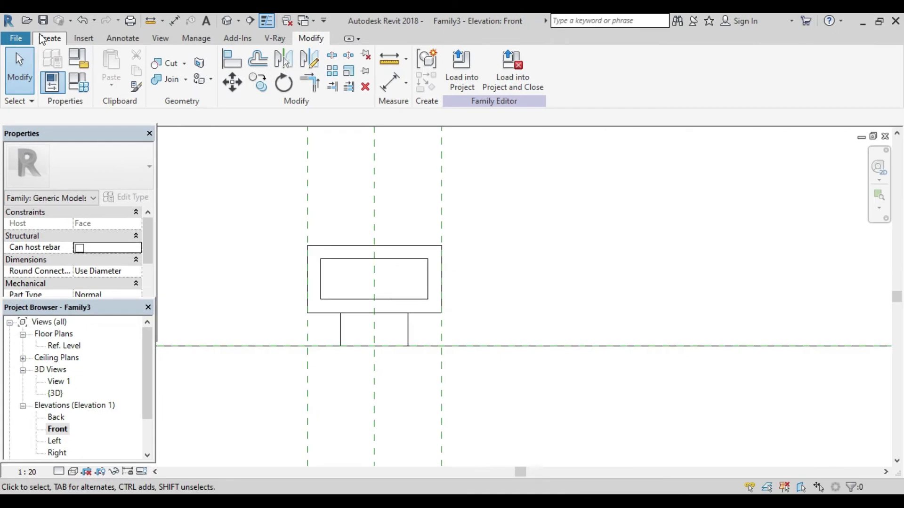
click(49, 37)
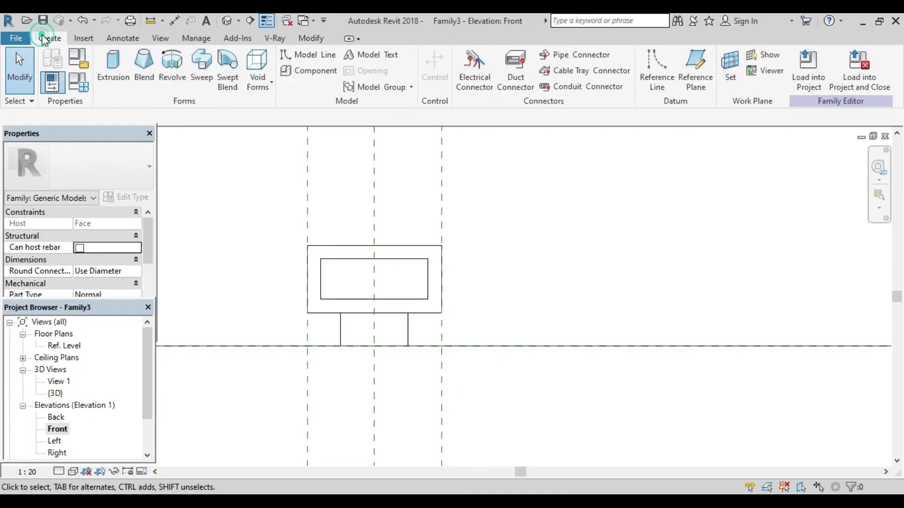
click(110, 65)
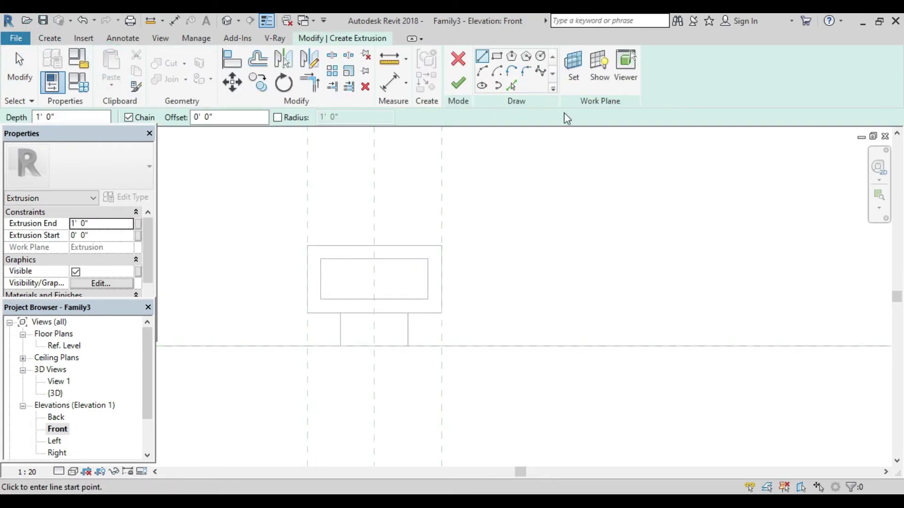
click(582, 68)
click(487, 281)
click(553, 344)
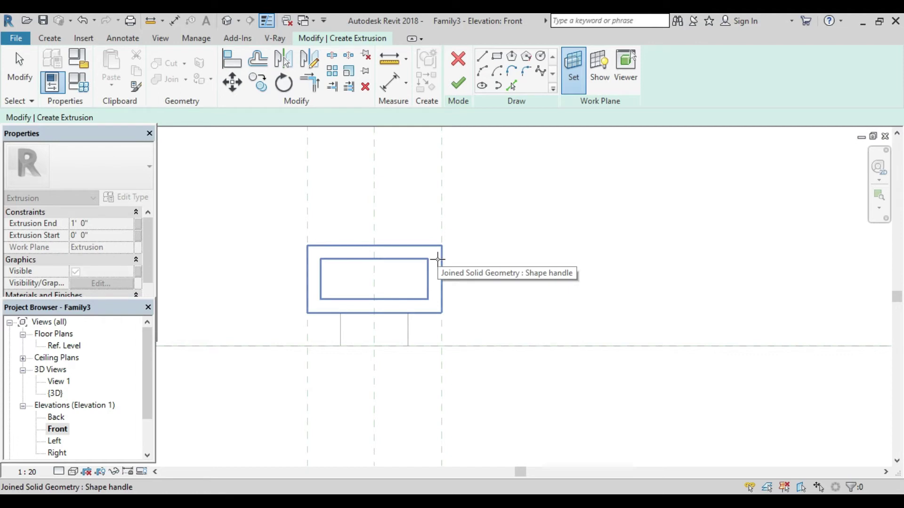
Step: On the box's front face, draw a rectangle filling the inner opening and finish
click(437, 259)
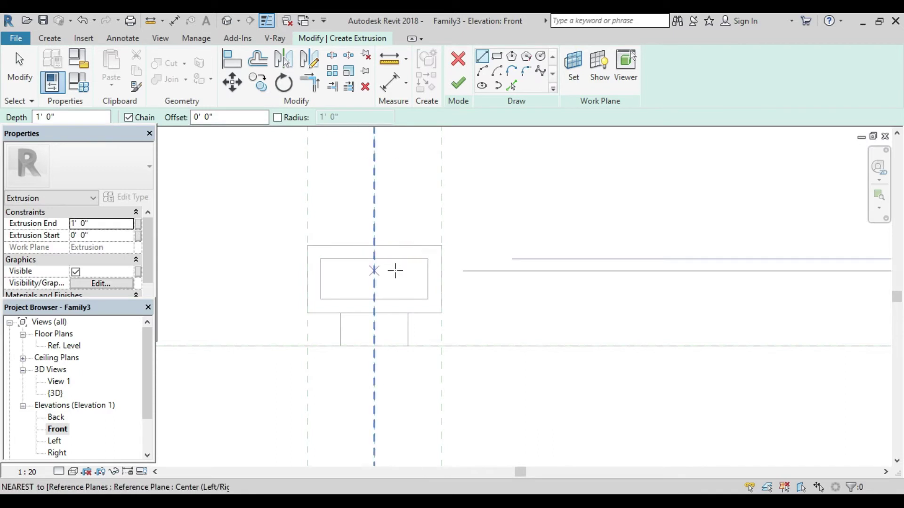
click(498, 57)
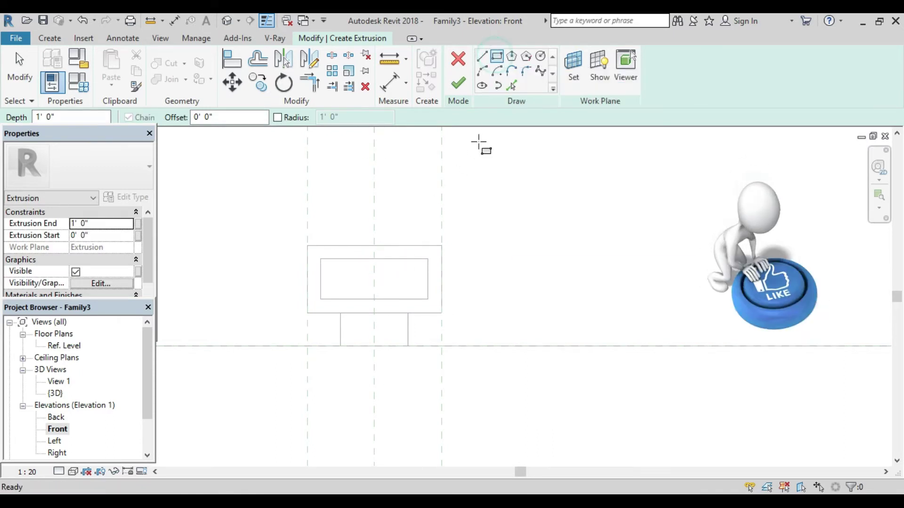
scroll(325, 259, up, 2)
click(315, 257)
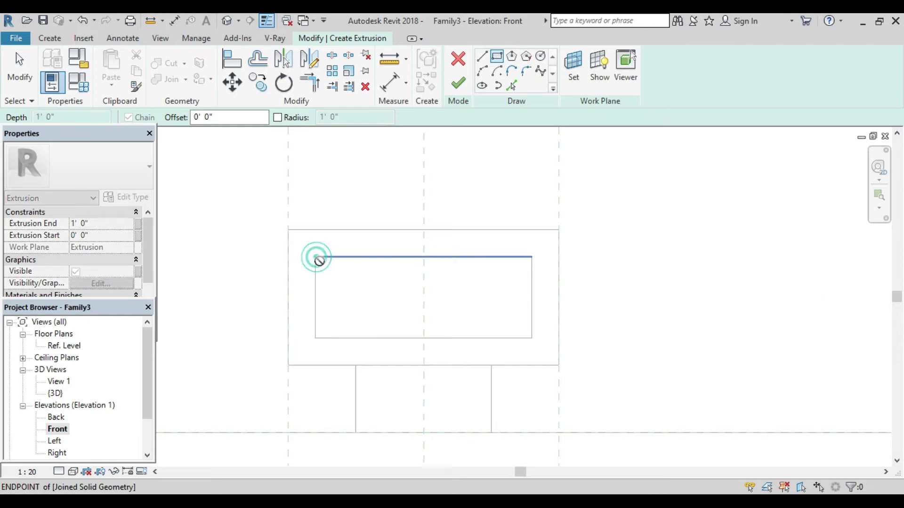
click(532, 338)
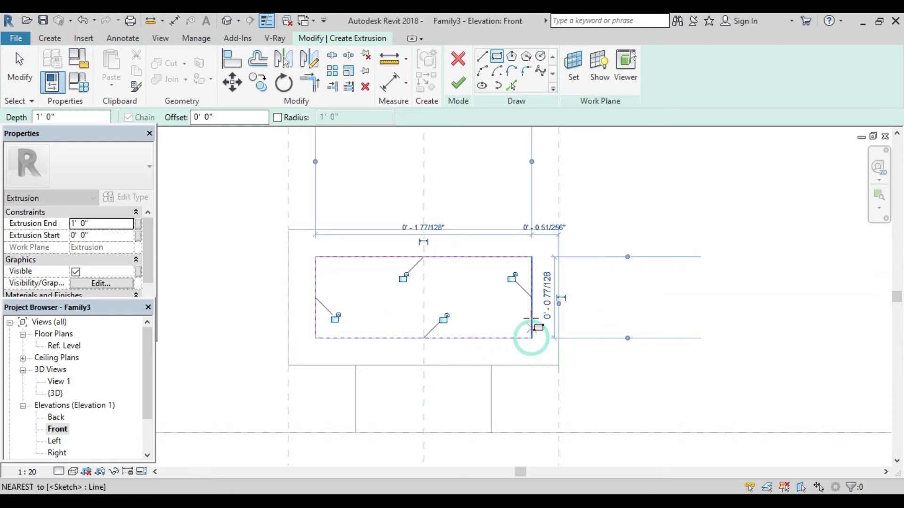
click(463, 93)
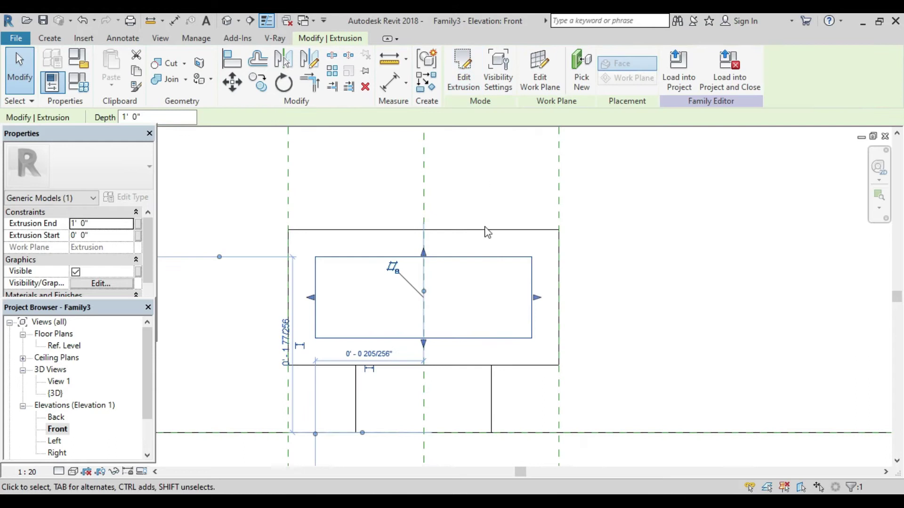
scroll(471, 291, down, 2)
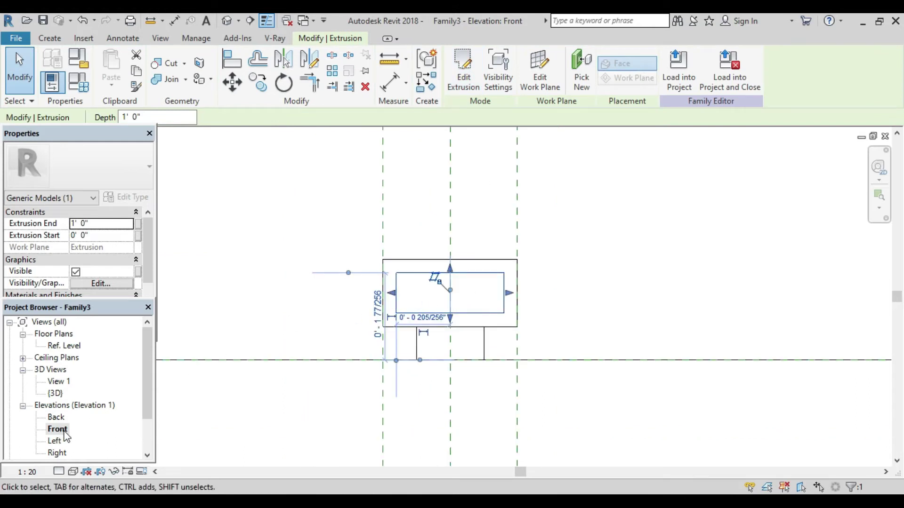
Step: In the Back elevation, start a rectangle extrusion and set its work plane to Pick a plane
double_click(55, 418)
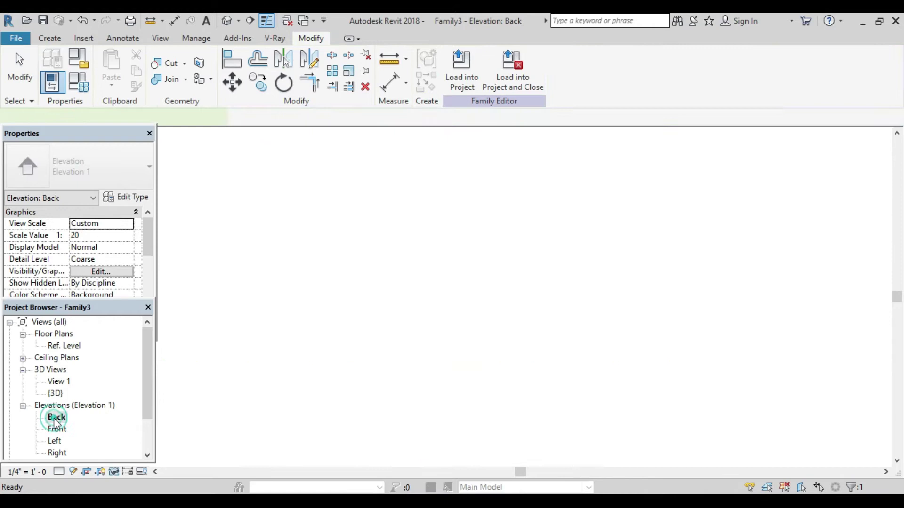
scroll(434, 382, up, 3)
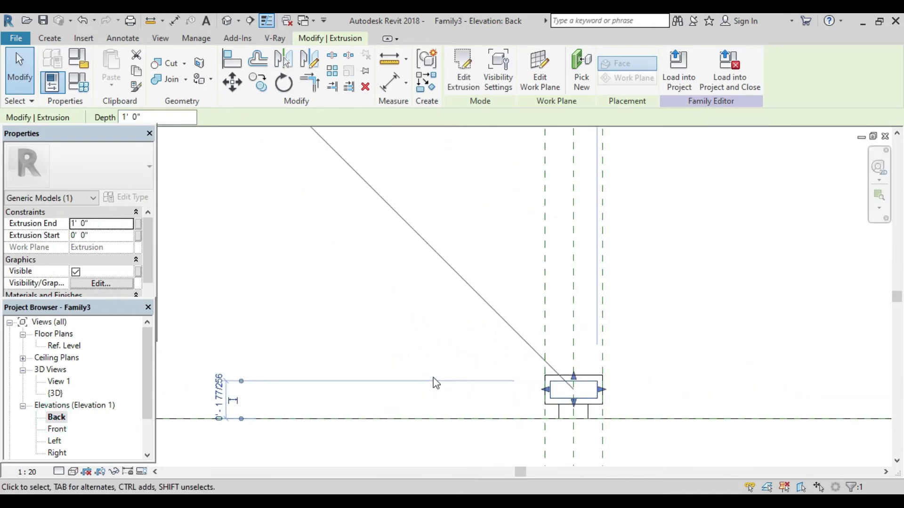
middle_drag(456, 363, 180, 309)
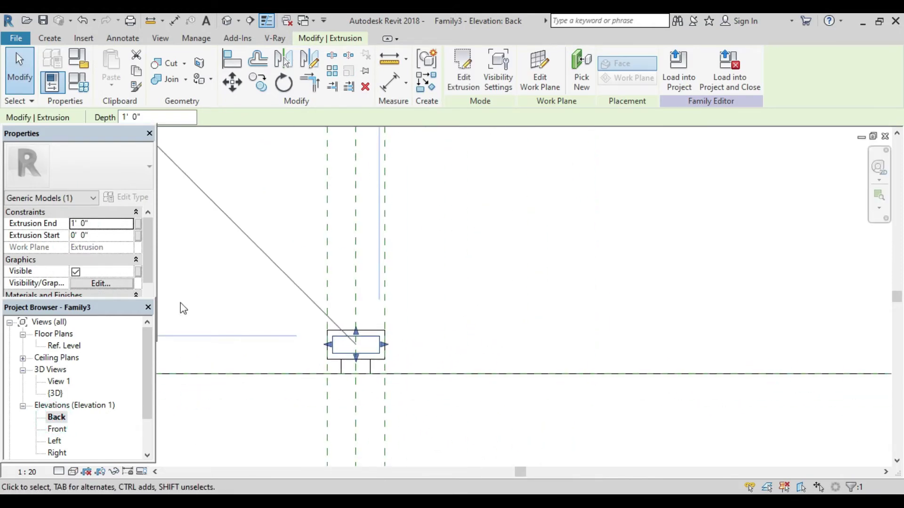
click(49, 38)
click(107, 74)
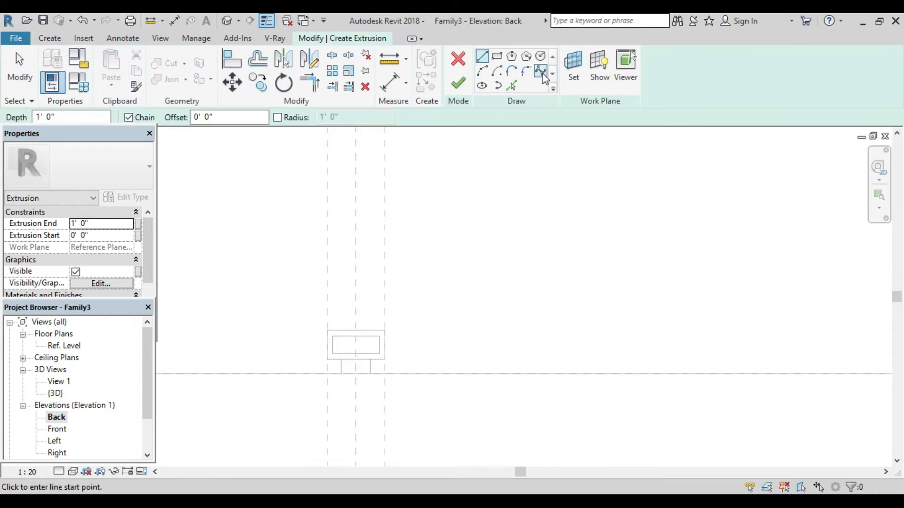
click(498, 58)
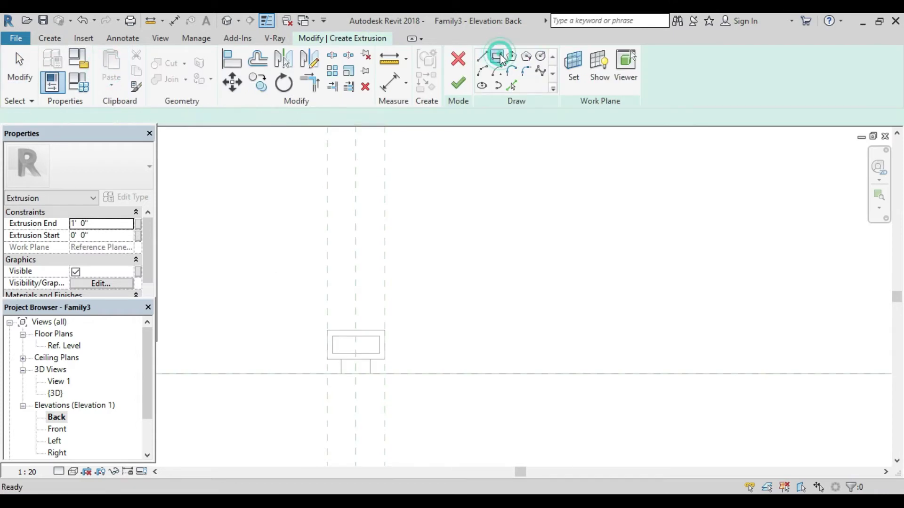
click(573, 71)
click(487, 281)
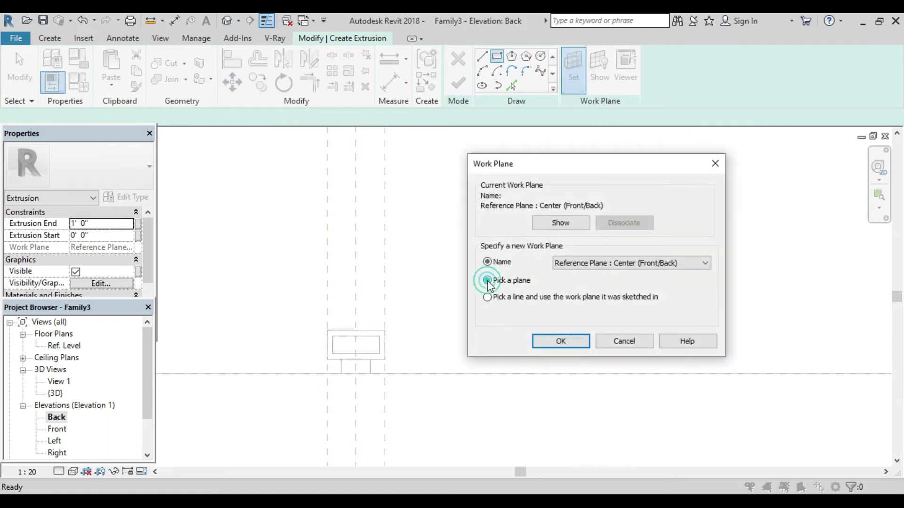
click(560, 340)
Step: Pick the box's back face and draw a rectangle filling the inner opening, then finish
scroll(391, 344, up, 2)
scroll(391, 345, up, 3)
middle_drag(393, 309, 485, 262)
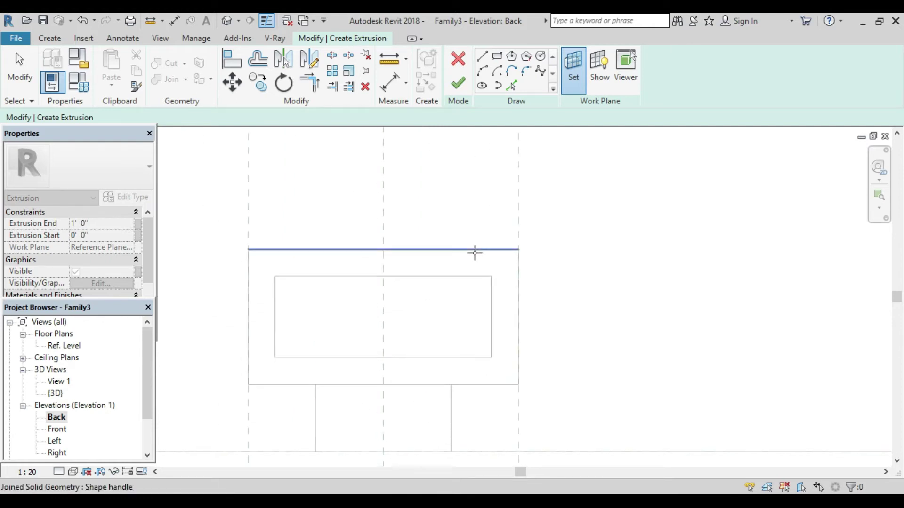
key(Tab)
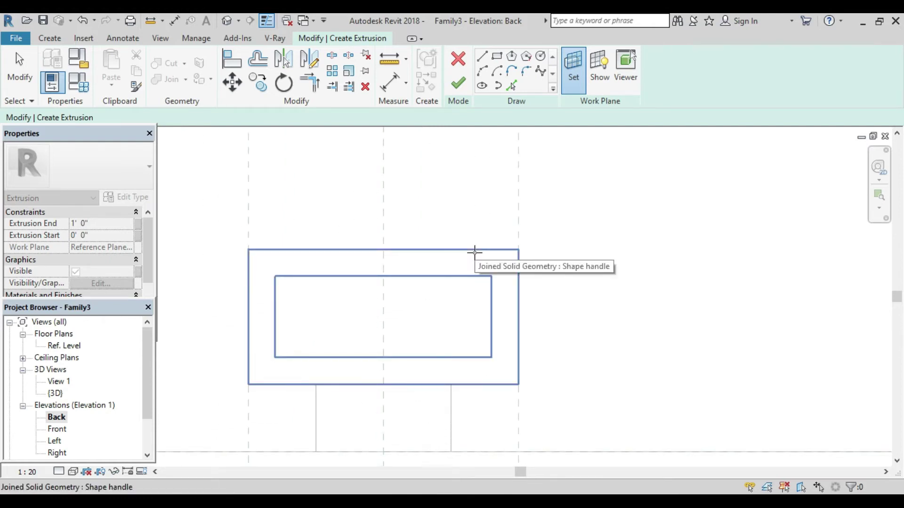
click(475, 252)
click(497, 58)
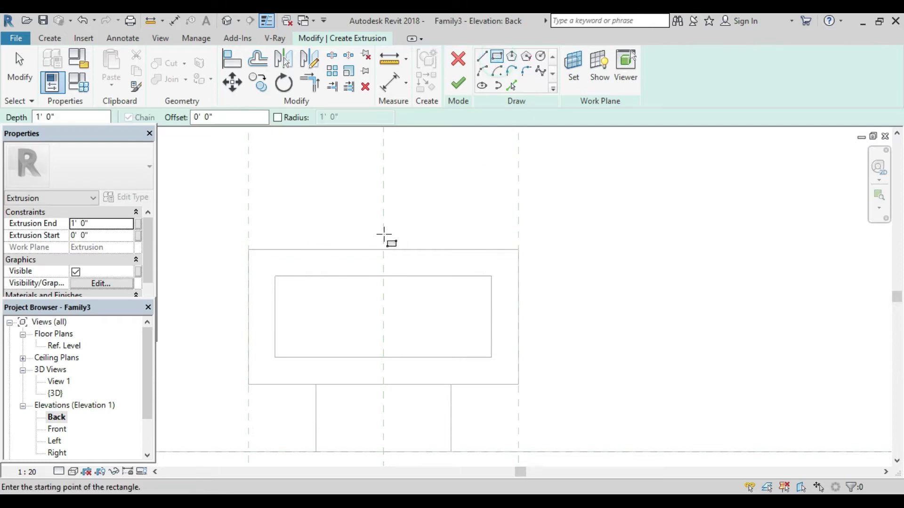
click(275, 277)
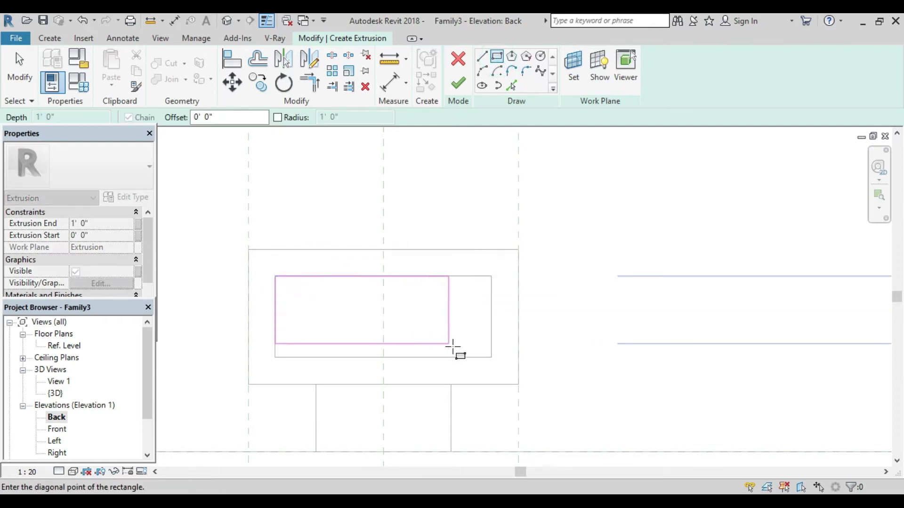
click(491, 358)
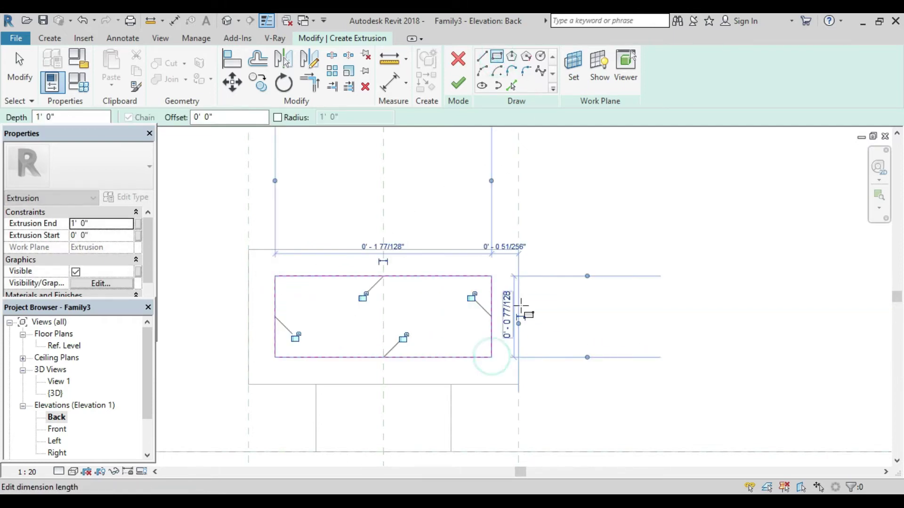
click(458, 83)
scroll(504, 295, down, 3)
click(558, 257)
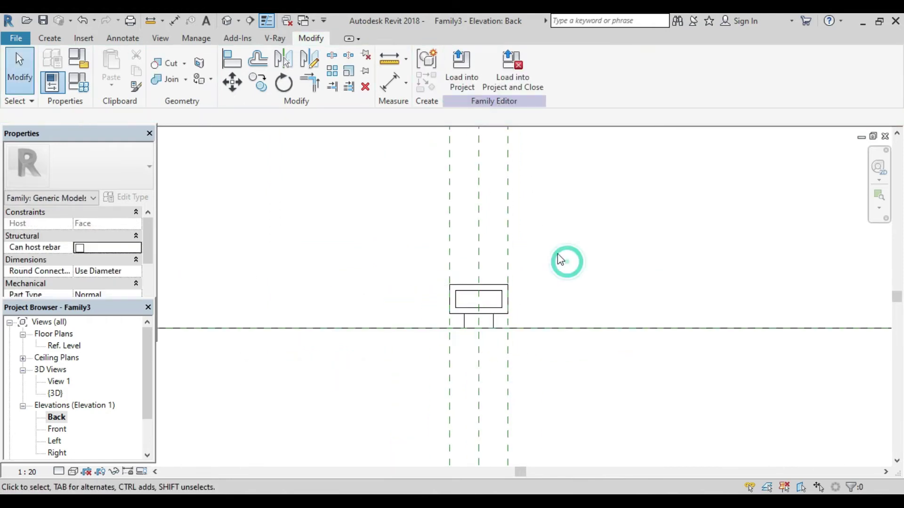
click(227, 20)
scroll(470, 263, down, 2)
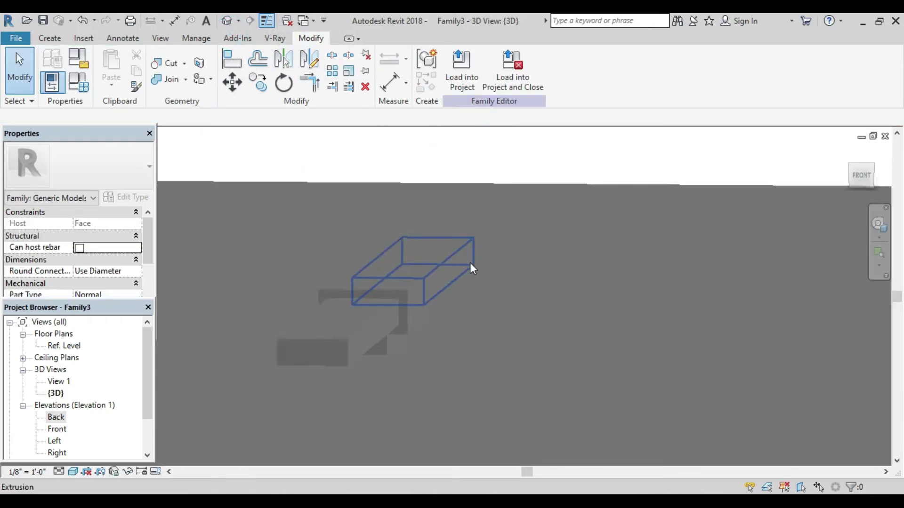
mouse_move(560, 264)
middle_down()
mouse_move(509, 286)
mouse_move(424, 281)
middle_up()
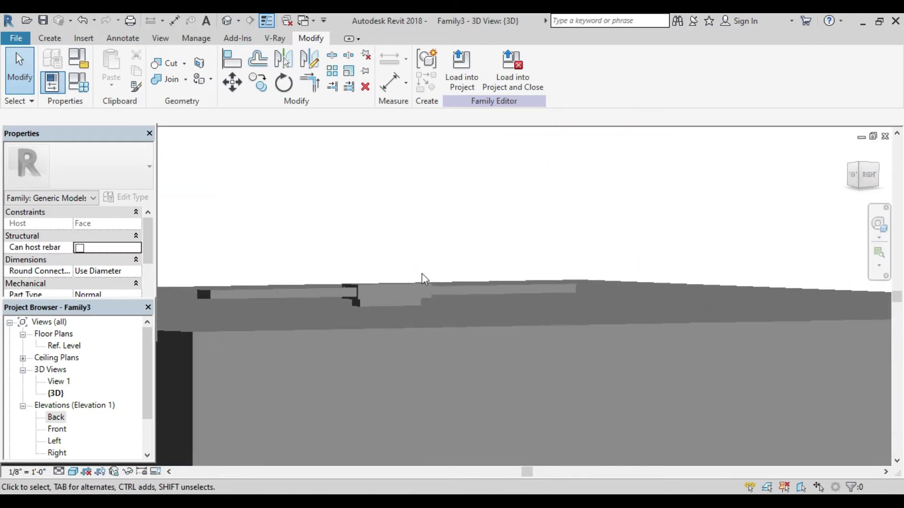
shift+middle_drag(504, 288, 417, 322)
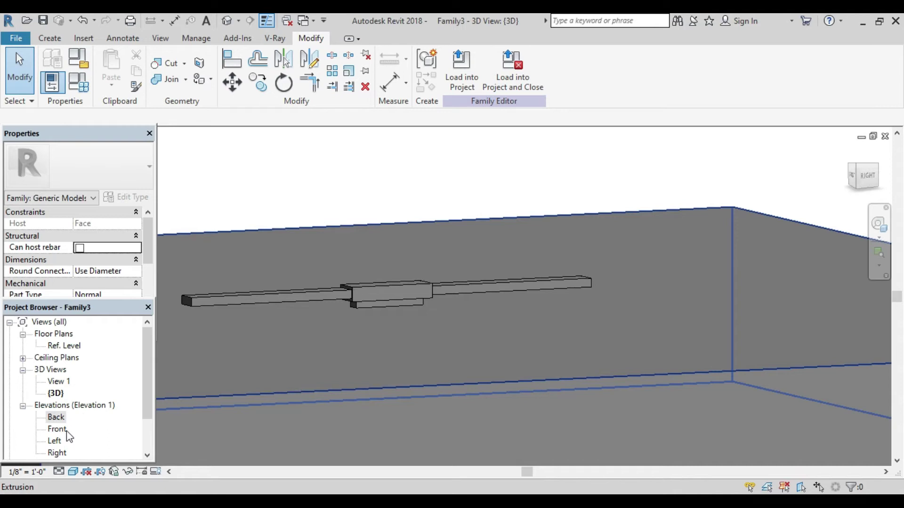
scroll(64, 435, down, 1)
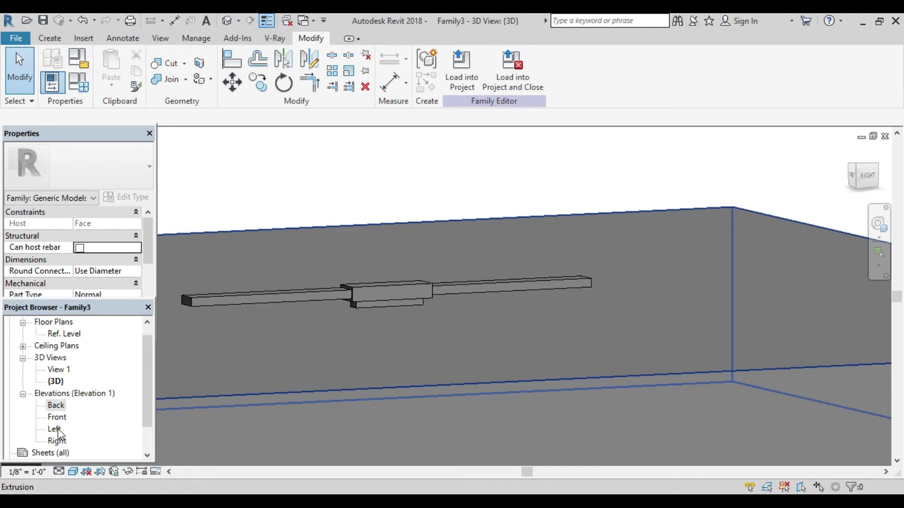
Step: In the Left elevation, delete the long bar extrusion on the left
double_click(57, 430)
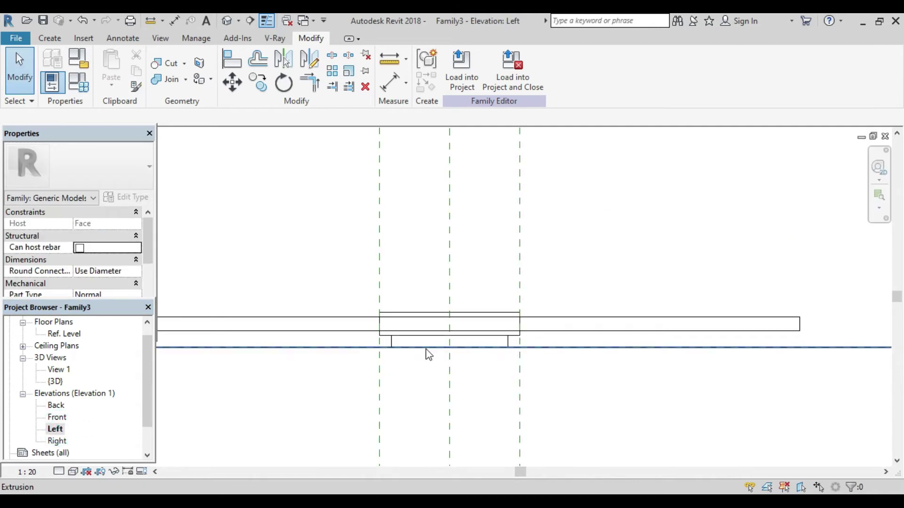
scroll(422, 356, down, 2)
middle_drag(347, 369, 347, 327)
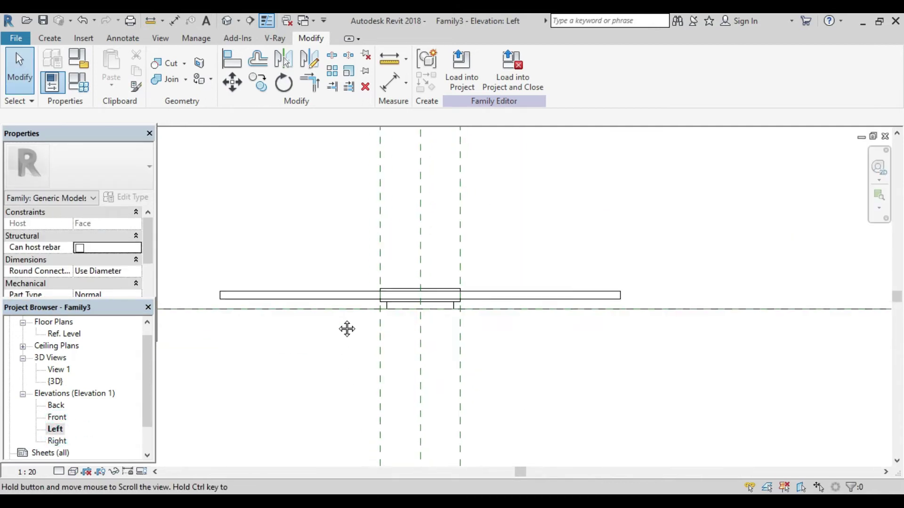
click(320, 298)
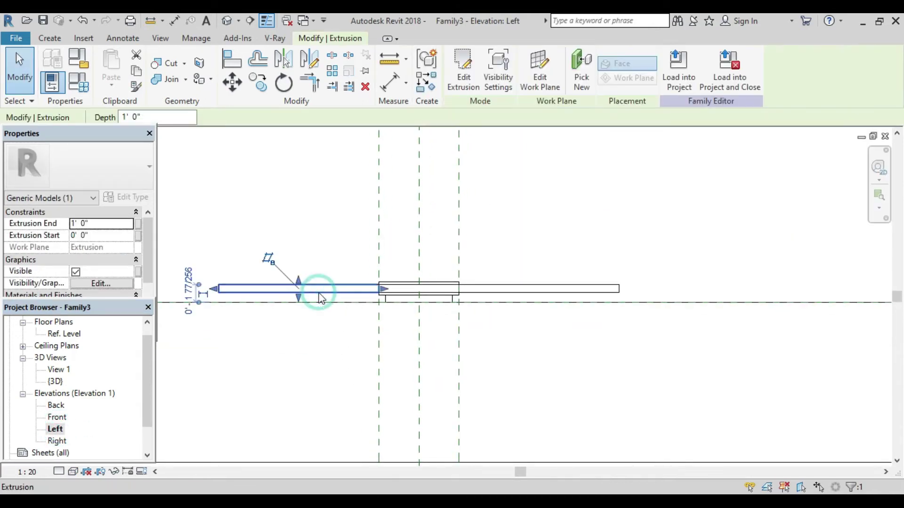
right_click(318, 297)
click(351, 169)
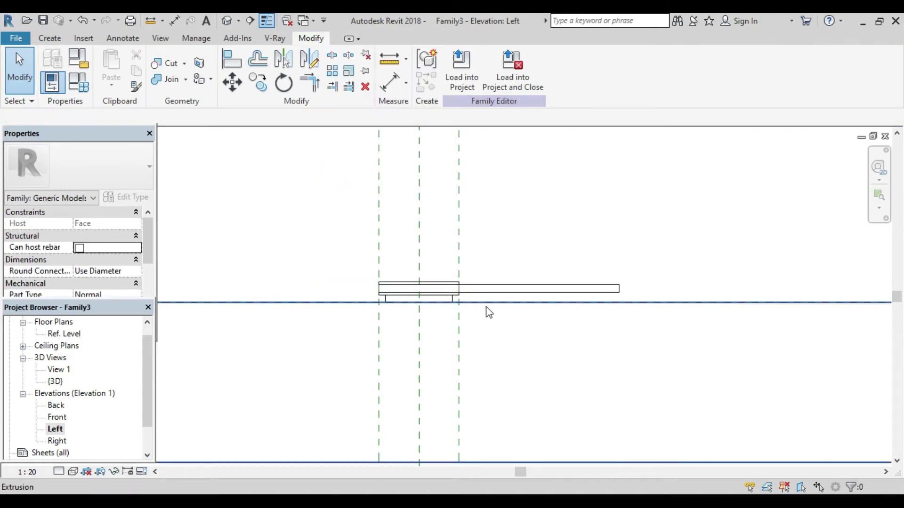
Step: Trim the remaining bar to a 3/32" deep strip running -1/4" to -5/32"
middle_drag(490, 315, 395, 295)
scroll(417, 254, up, 2)
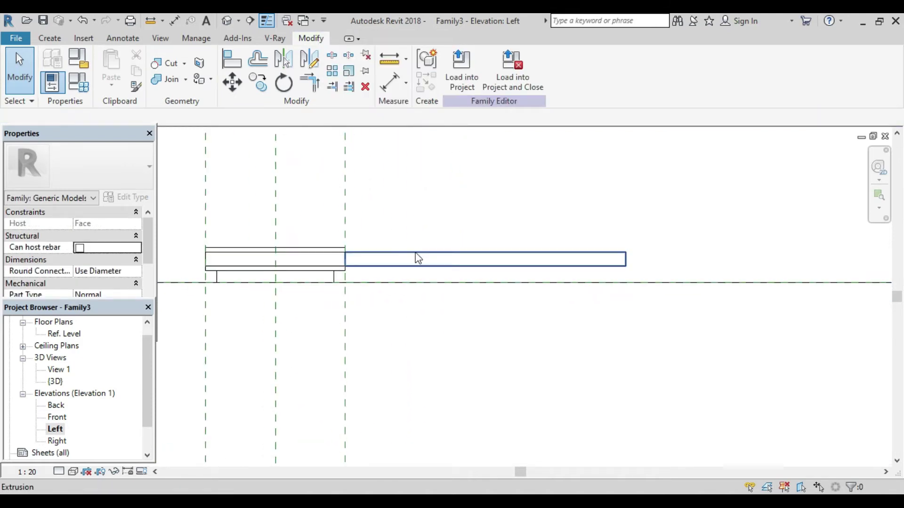
click(417, 258)
scroll(343, 264, up, 2)
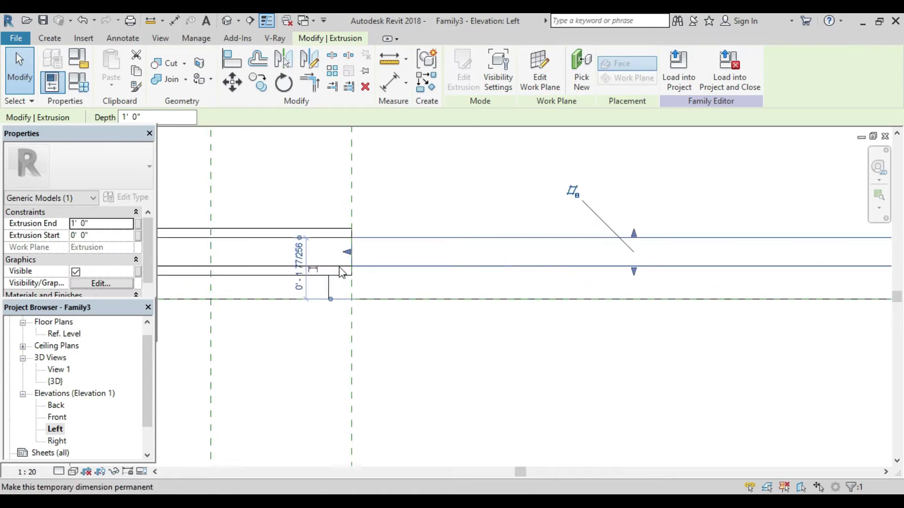
drag(346, 255, 337, 254)
scroll(418, 280, down, 2)
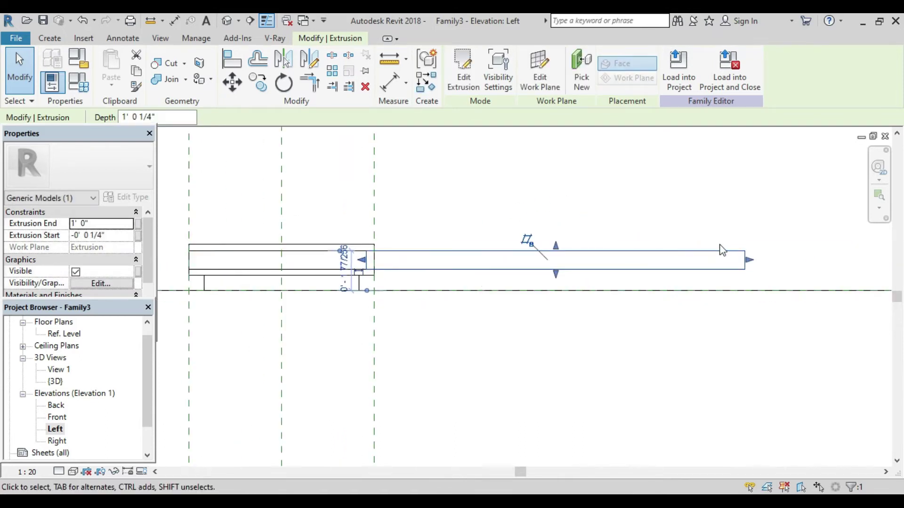
drag(749, 264, 369, 261)
scroll(369, 259, up, 2)
scroll(400, 261, up, 1)
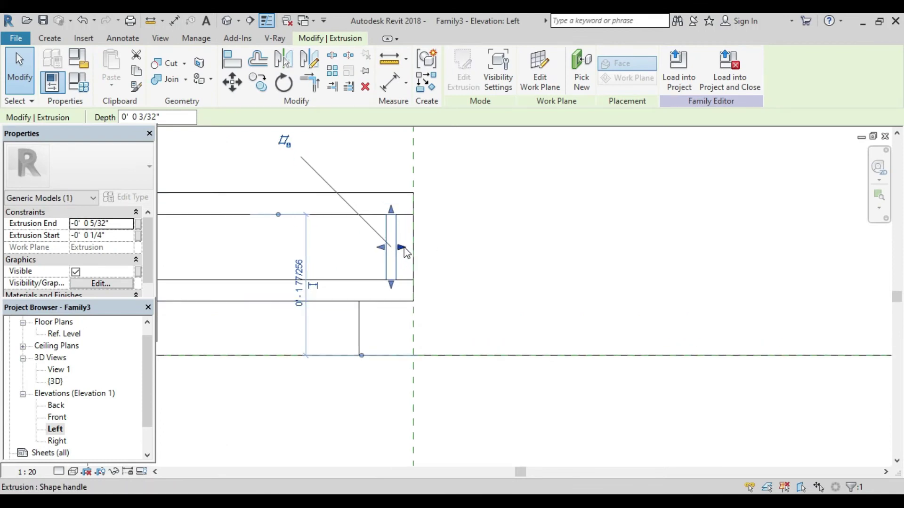
drag(401, 247, 397, 247)
click(469, 252)
Step: Recentre the view on the housing and select the thin end strip
scroll(470, 264, down, 2)
scroll(498, 288, down, 1)
middle_drag(498, 289, 534, 294)
scroll(511, 281, up, 1)
scroll(511, 281, up, 1)
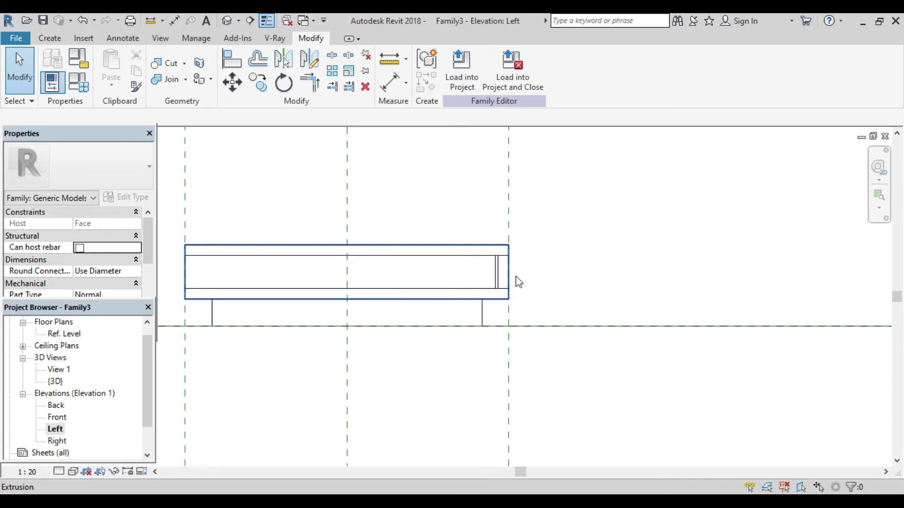
scroll(546, 284, down, 1)
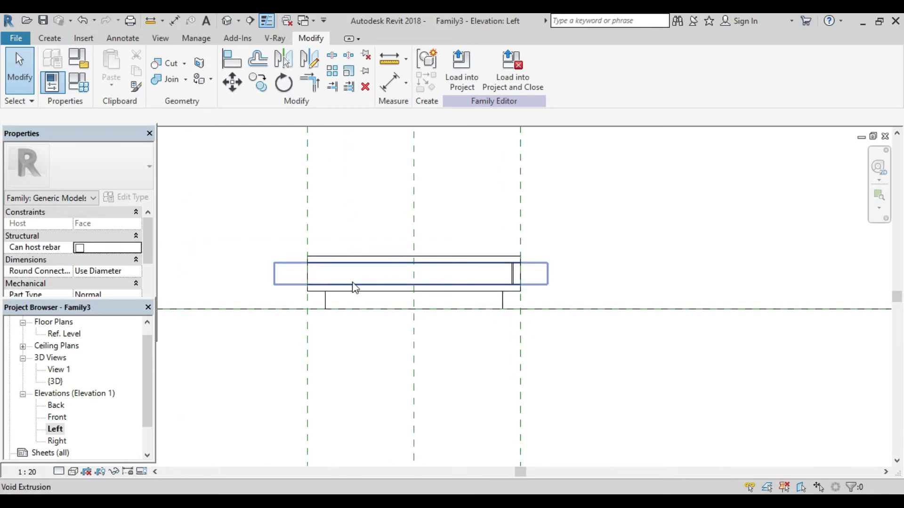
scroll(513, 284, up, 2)
click(515, 281)
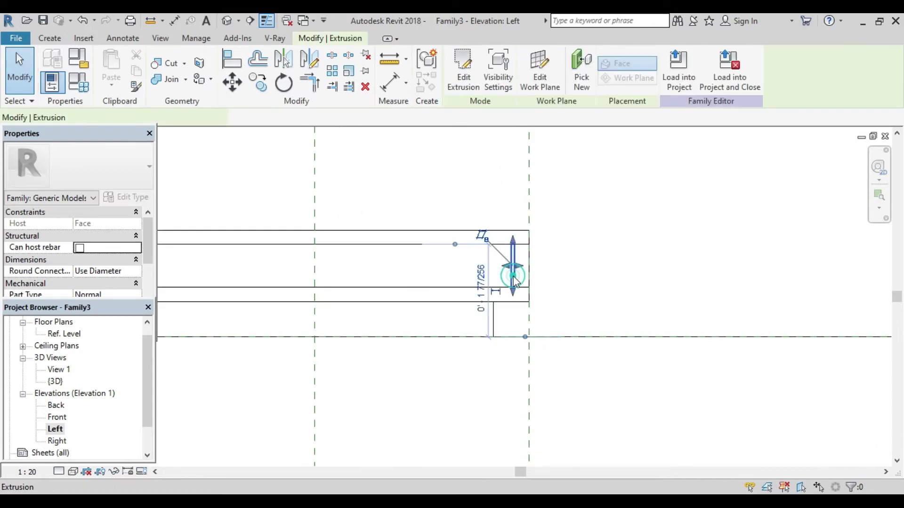
scroll(487, 314, down, 2)
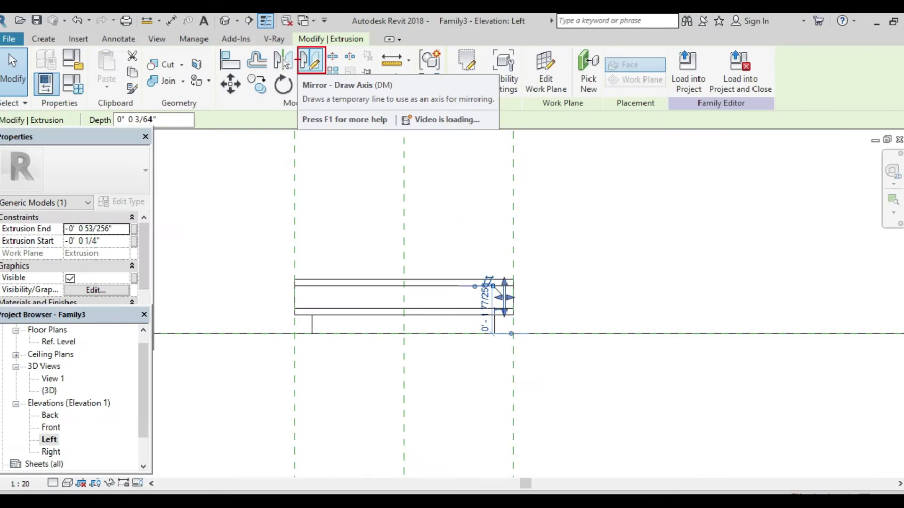
Step: Mirror-copy the thin strip across the Center reference plane to the housing's left end
click(310, 60)
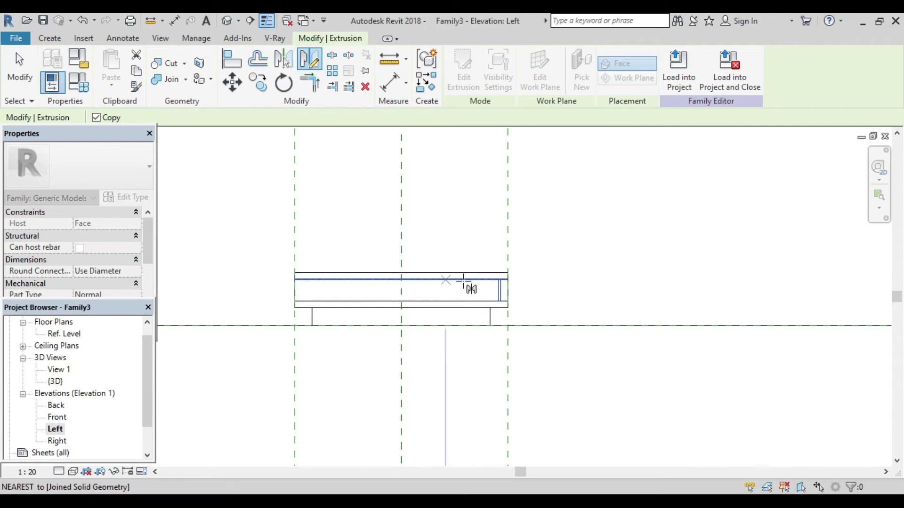
click(401, 228)
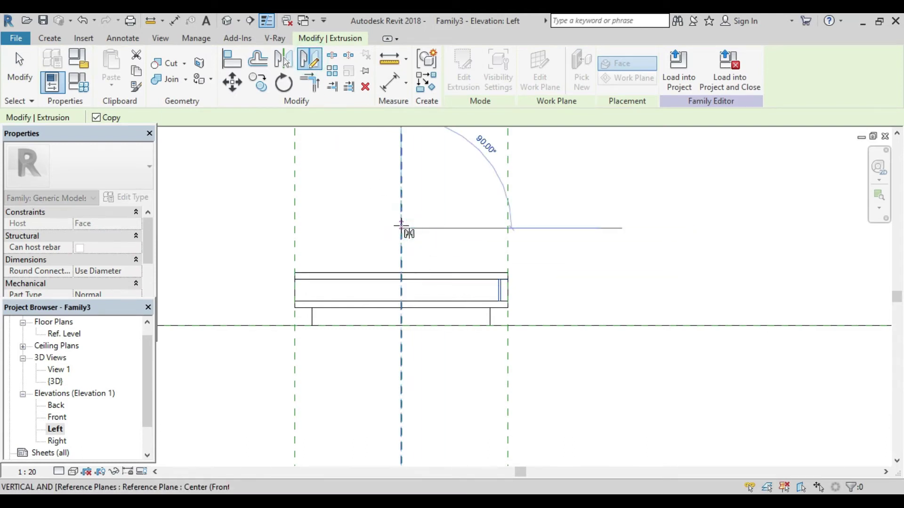
click(401, 318)
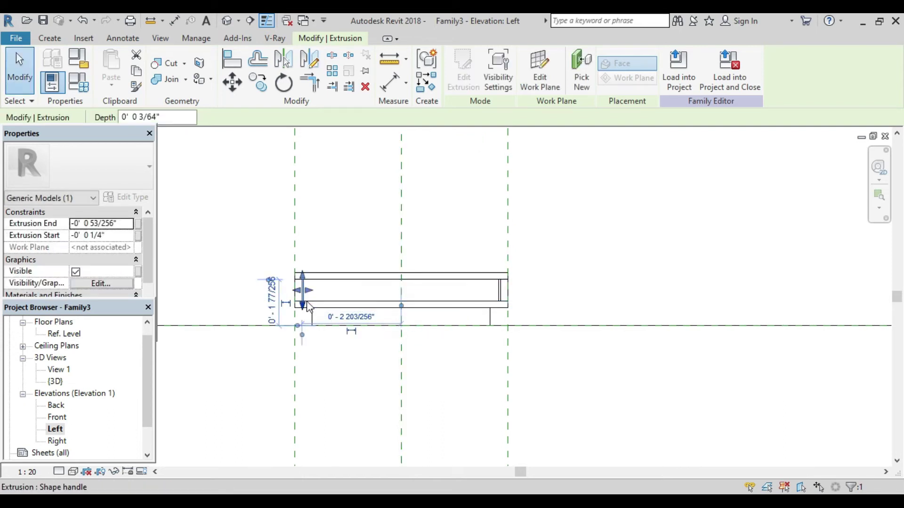
key(Escape)
scroll(309, 306, up, 3)
scroll(309, 306, up, 2)
scroll(308, 306, down, 2)
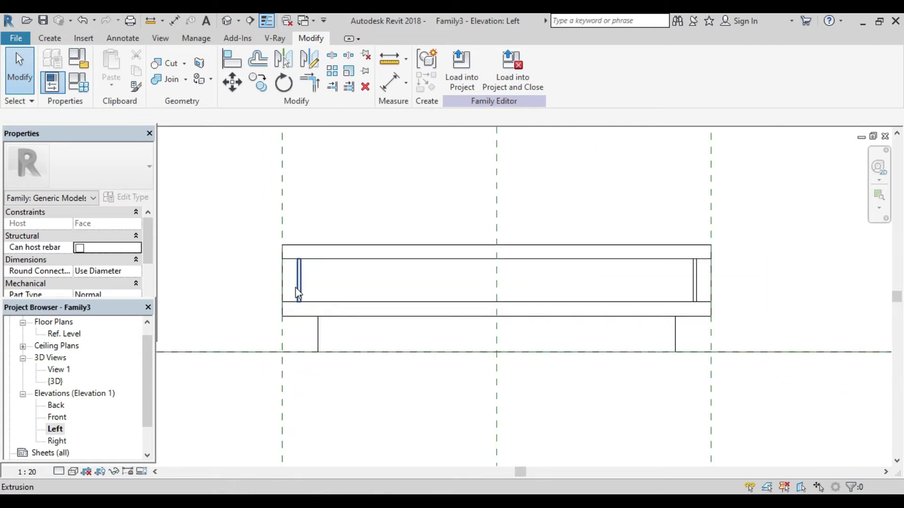
Step: Select both thin end strips and activate their <By Category> Material value in Properties
click(299, 288)
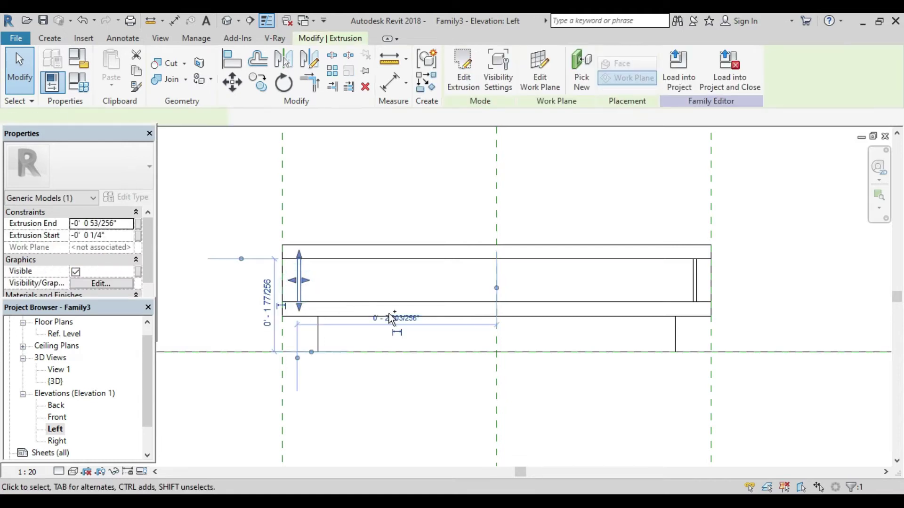
ctrl+click(690, 279)
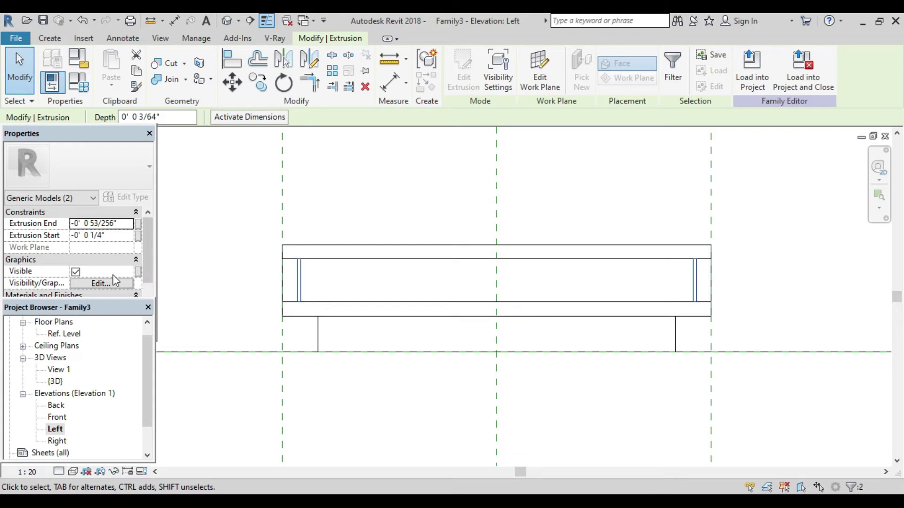
scroll(115, 282, down, 2)
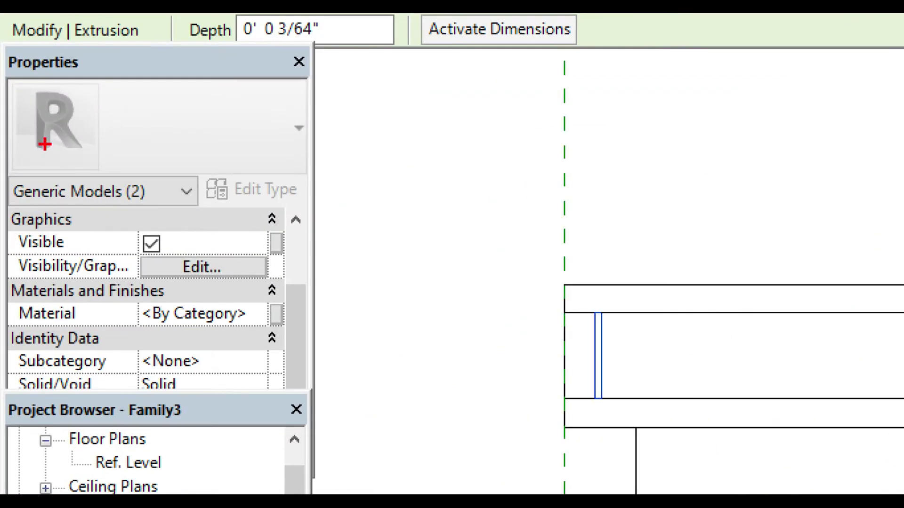
drag(3, 297, 295, 324)
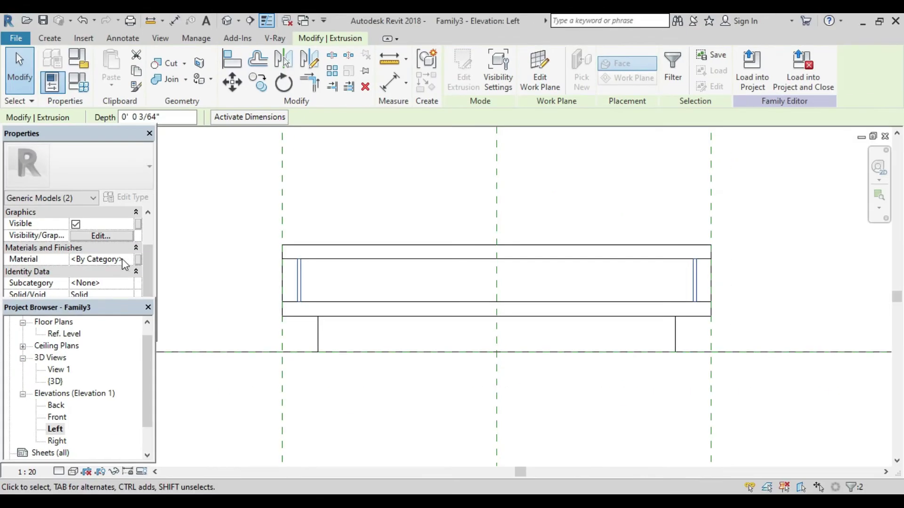
click(122, 258)
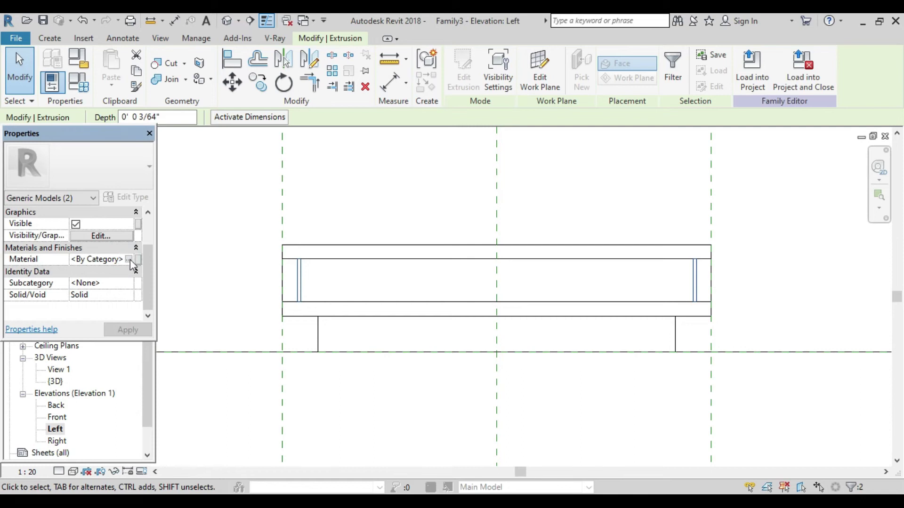
Step: Open the Material Browser and create a new blank material
click(129, 259)
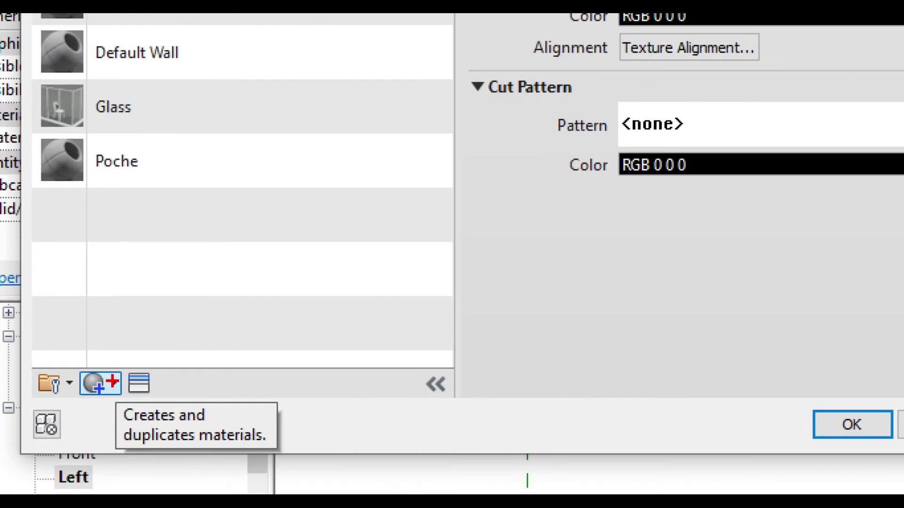
drag(129, 365, 81, 400)
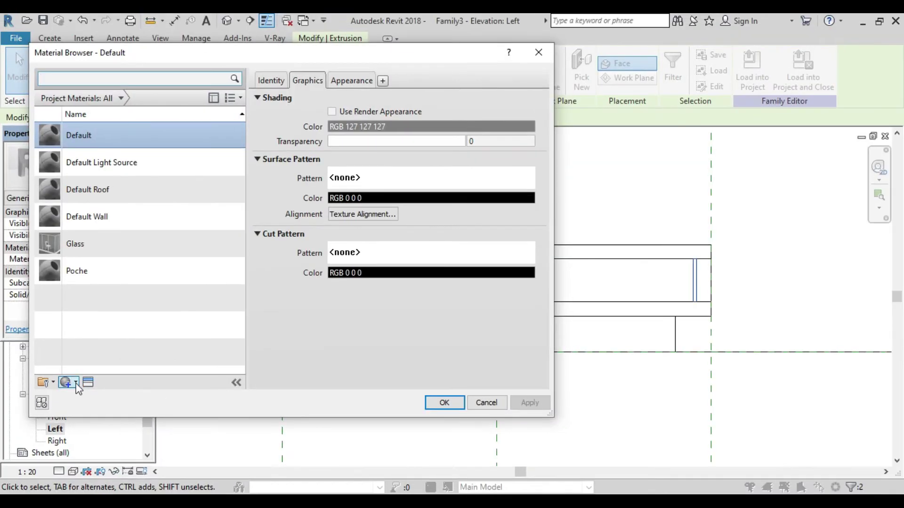
click(75, 383)
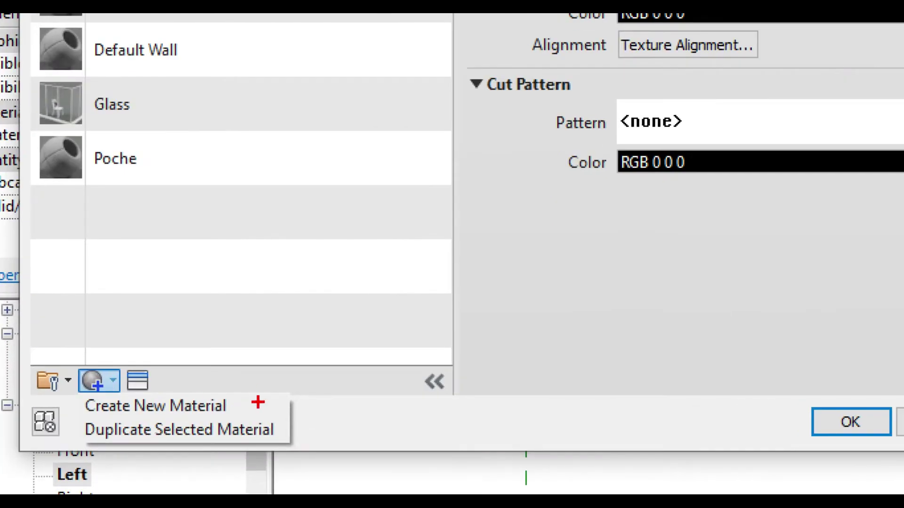
drag(254, 392, 82, 414)
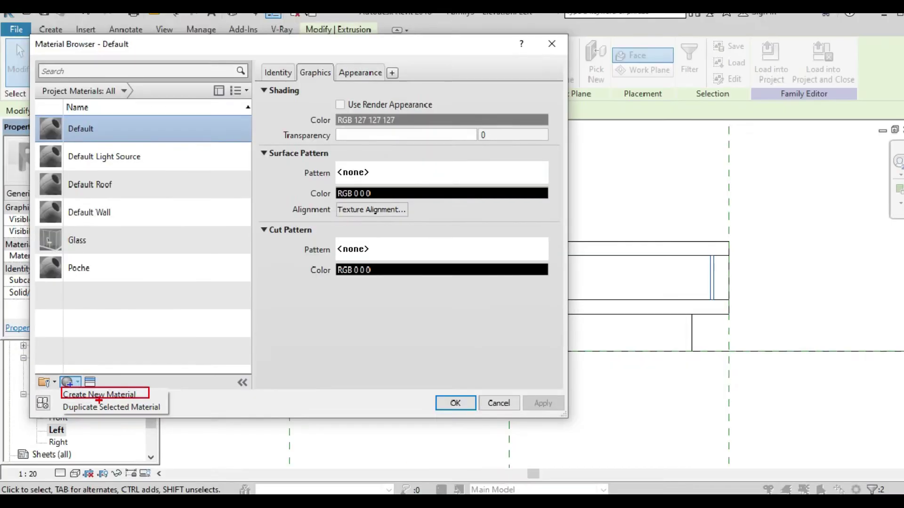
click(80, 394)
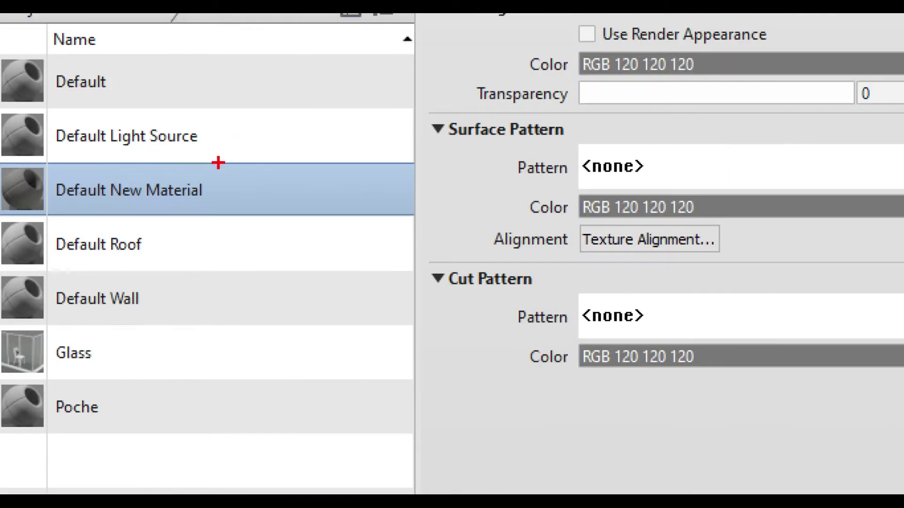
Step: Rename Default New Material, entering the name 'ieS LIGHT GLASS'
drag(151, 175, 38, 199)
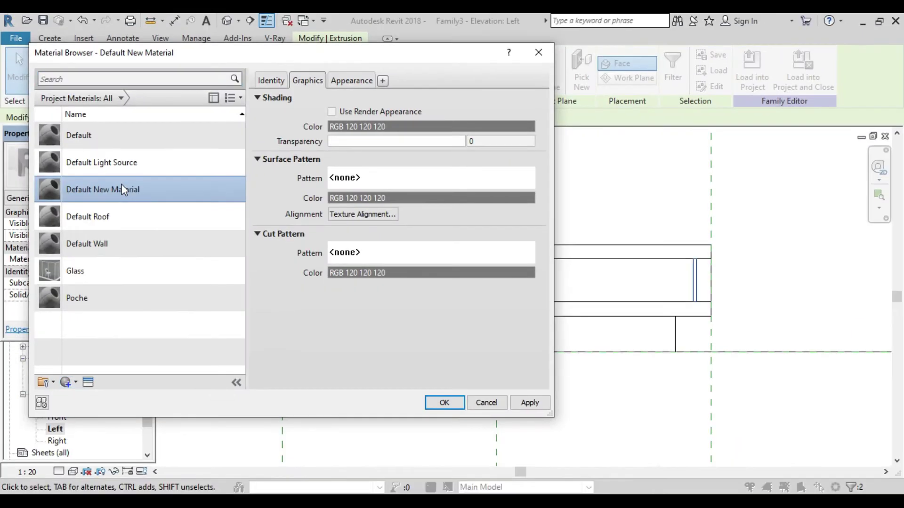
right_click(121, 184)
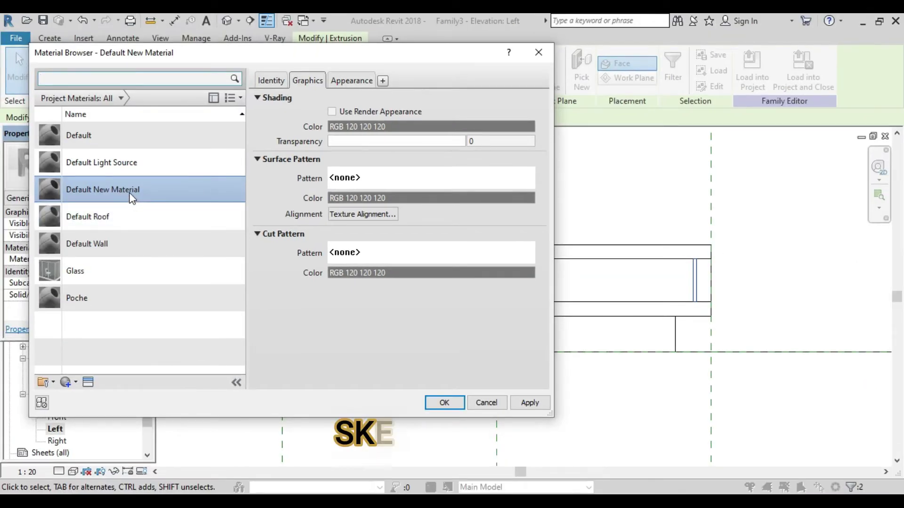
right_click(131, 195)
click(148, 226)
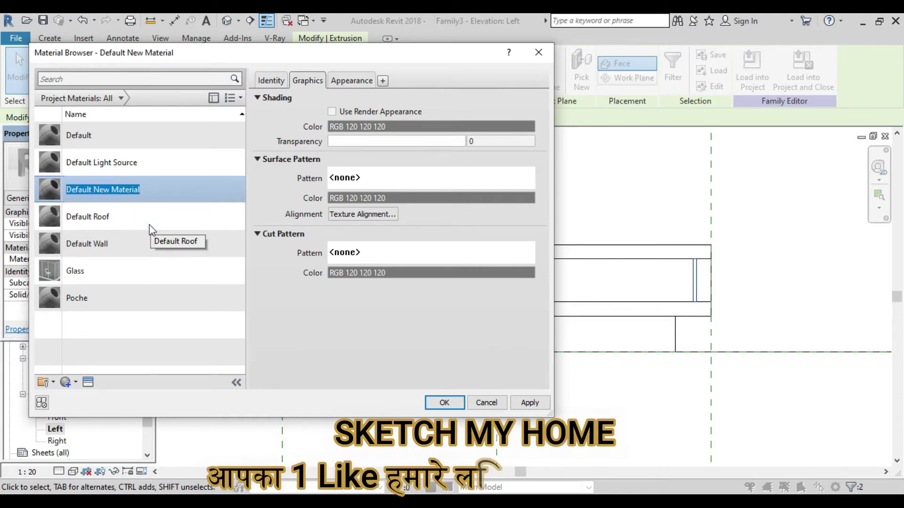
text(ieS LIGHT)
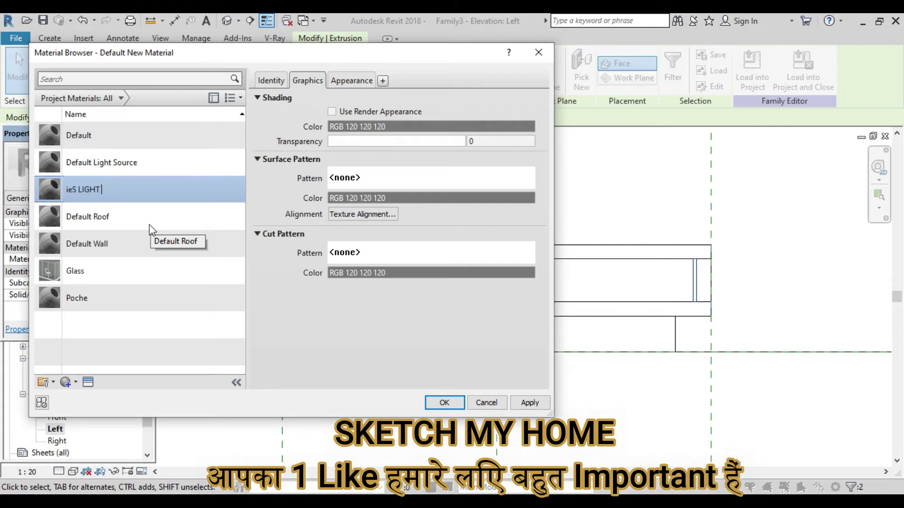
text( GLASS MATERIAL)
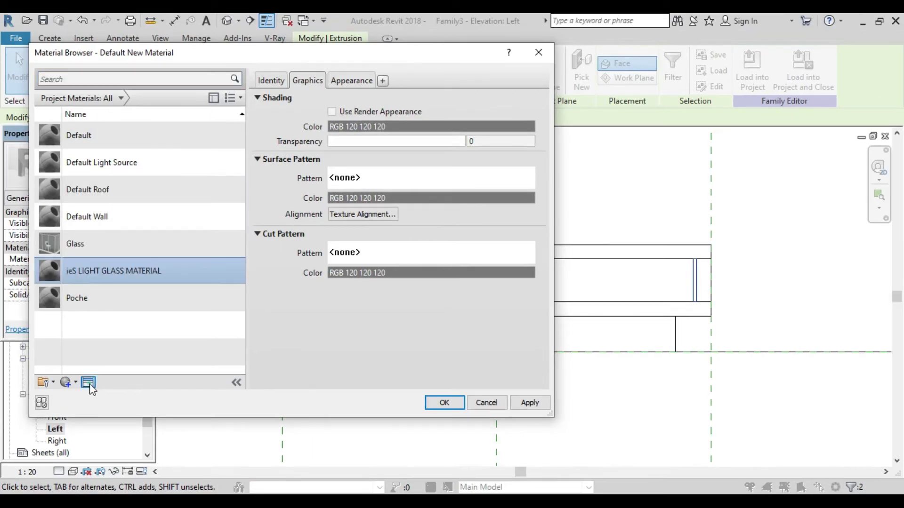
Step: Replace the material's appearance with Light Bulb - On from the Appearance Library's Glass category
click(88, 382)
drag(363, 85, 363, 51)
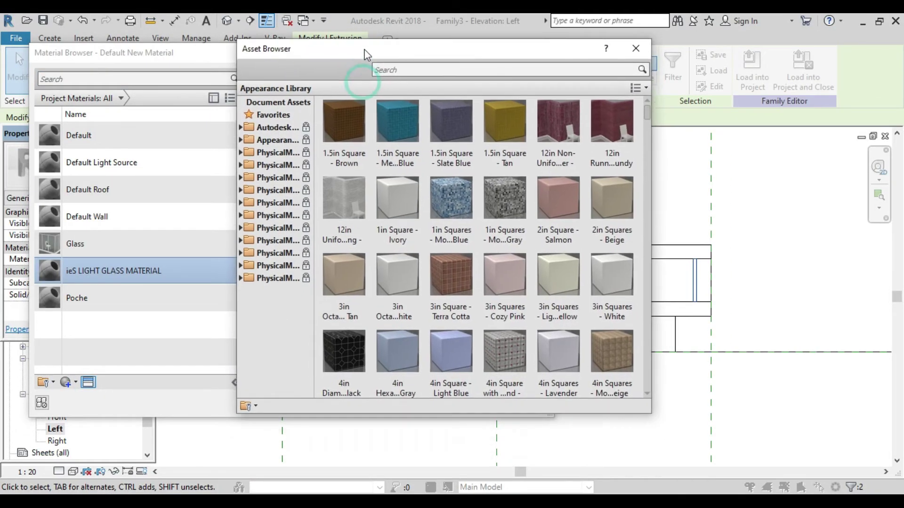
click(277, 136)
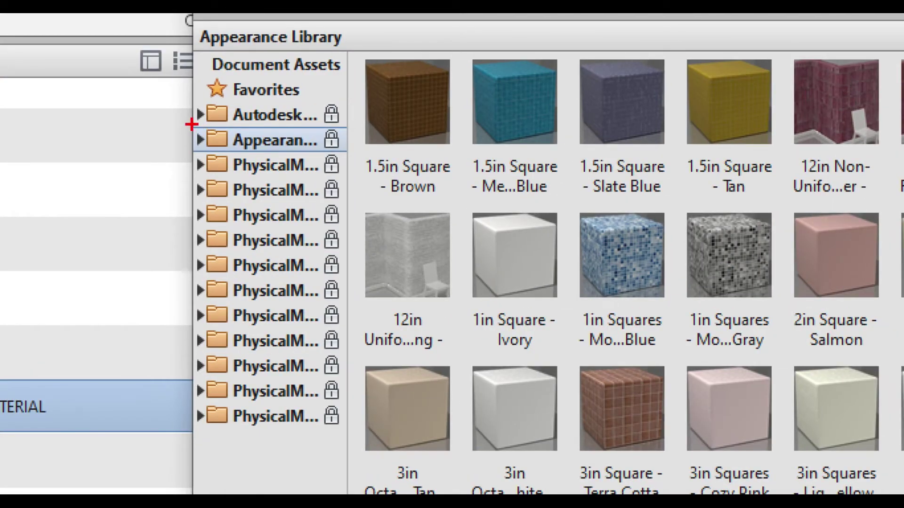
drag(190, 124, 340, 155)
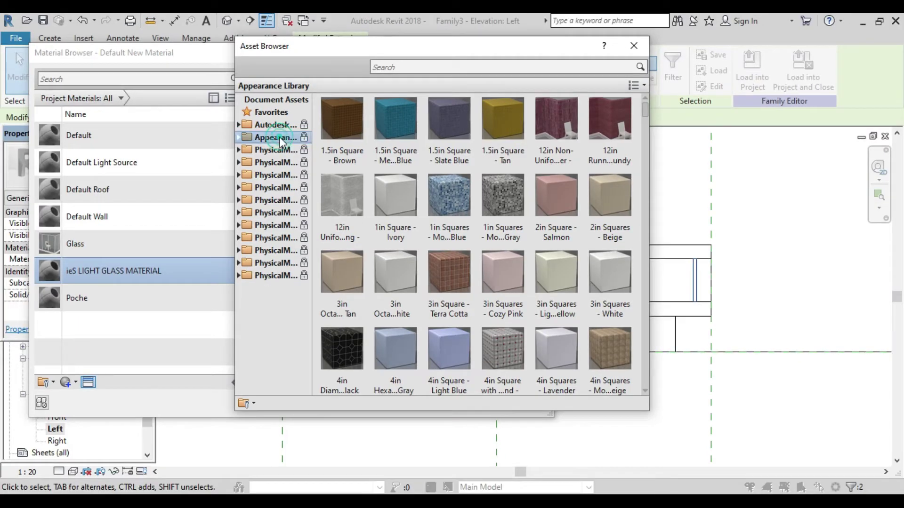
double_click(281, 137)
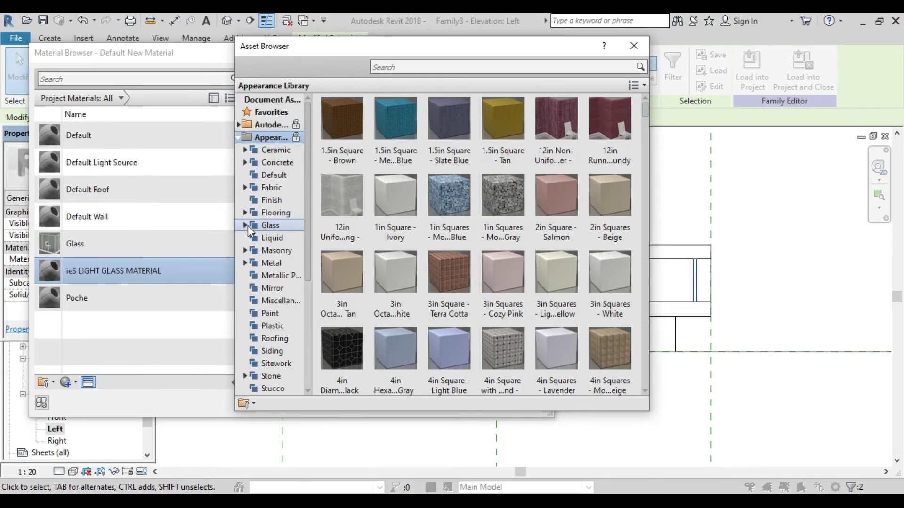
click(248, 225)
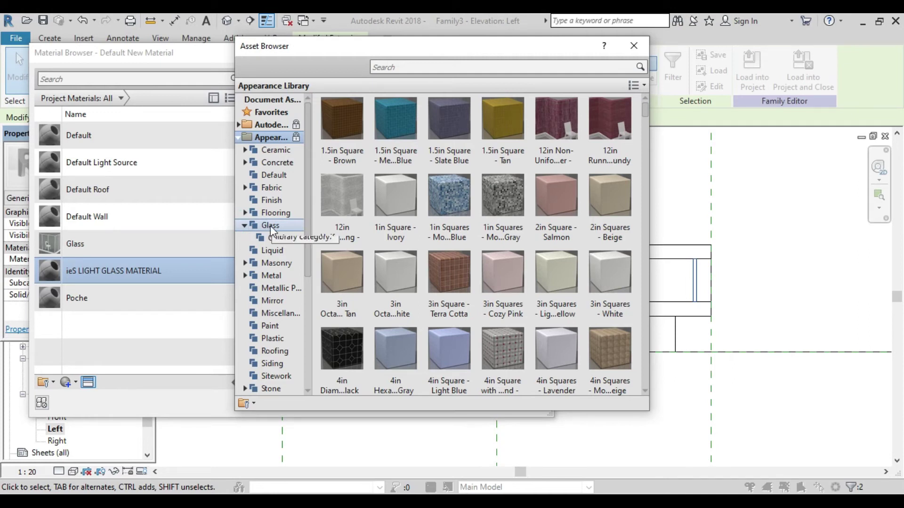
double_click(271, 225)
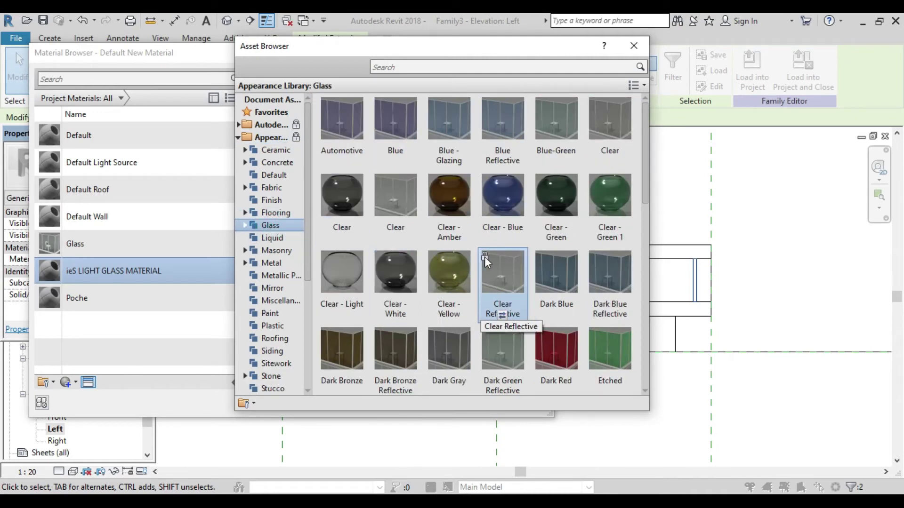
scroll(497, 258, down, 3)
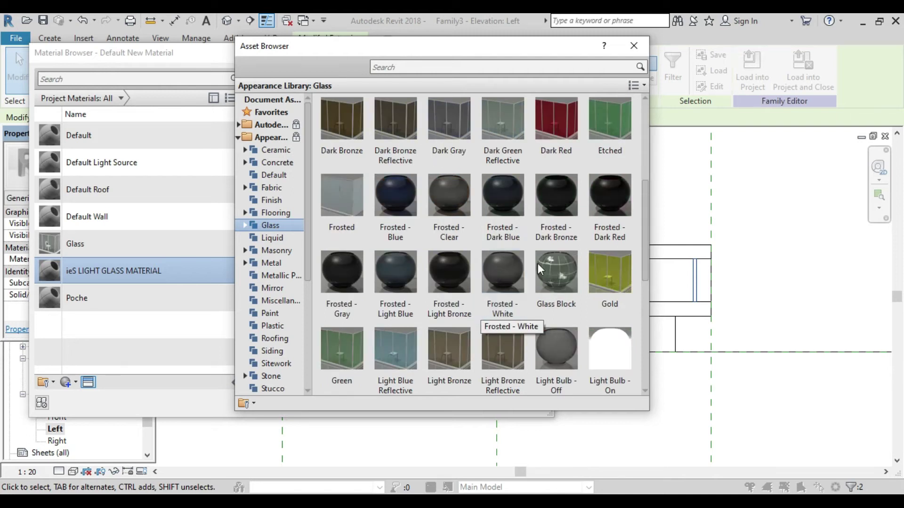
scroll(604, 333, down, 1)
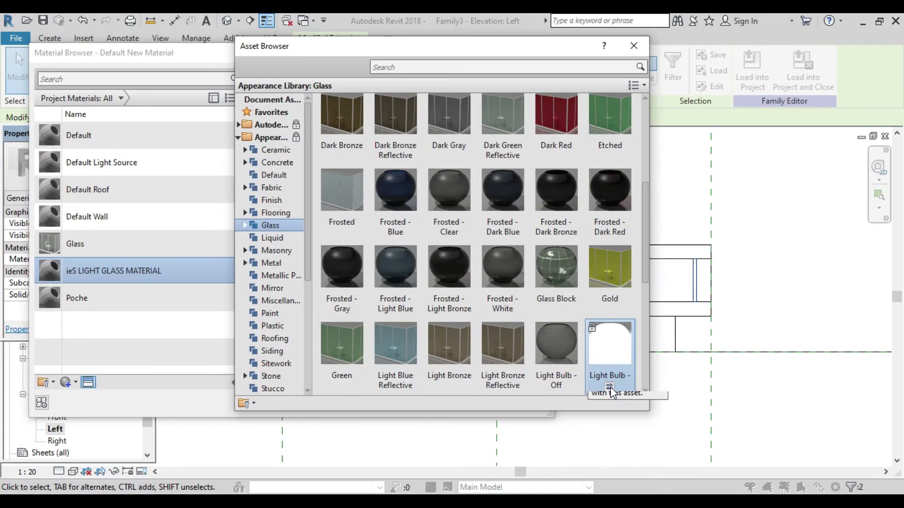
click(610, 387)
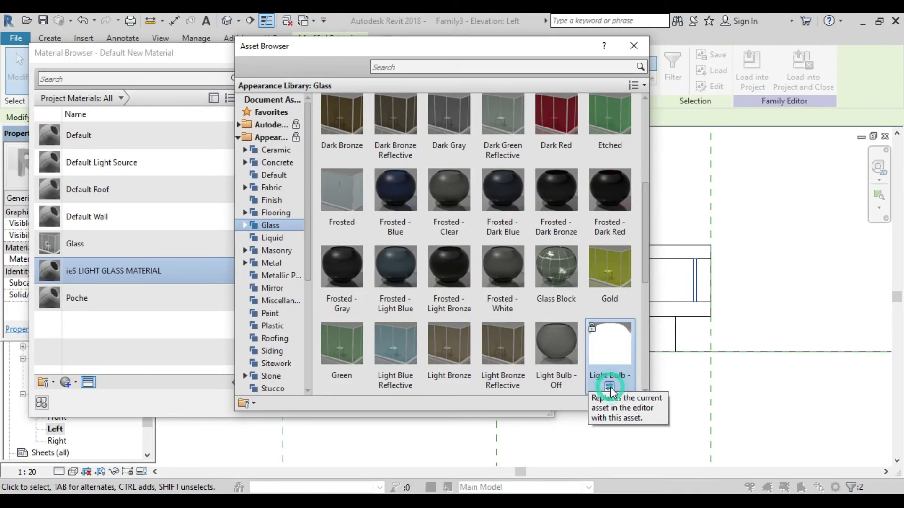
Step: Close the Asset Browser and resize the editor's preview to reveal the appearance properties
click(625, 55)
drag(368, 54, 331, 51)
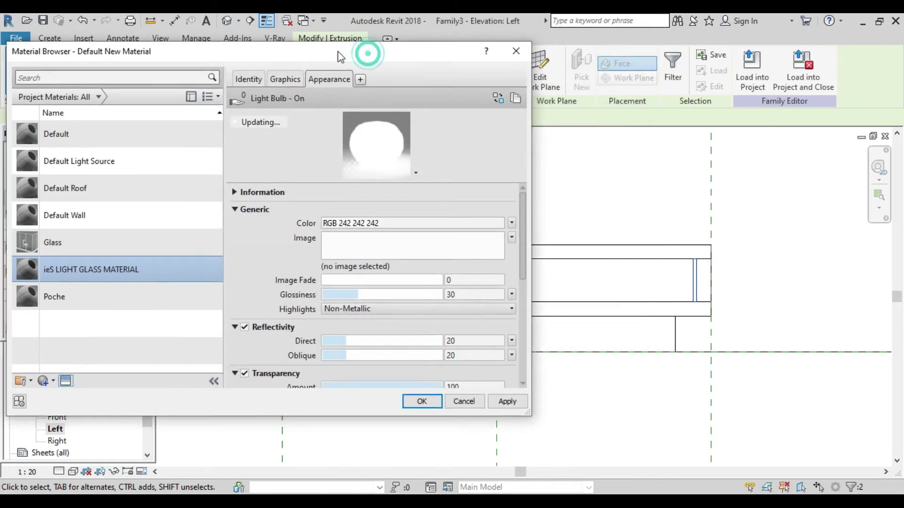
drag(340, 179, 341, 246)
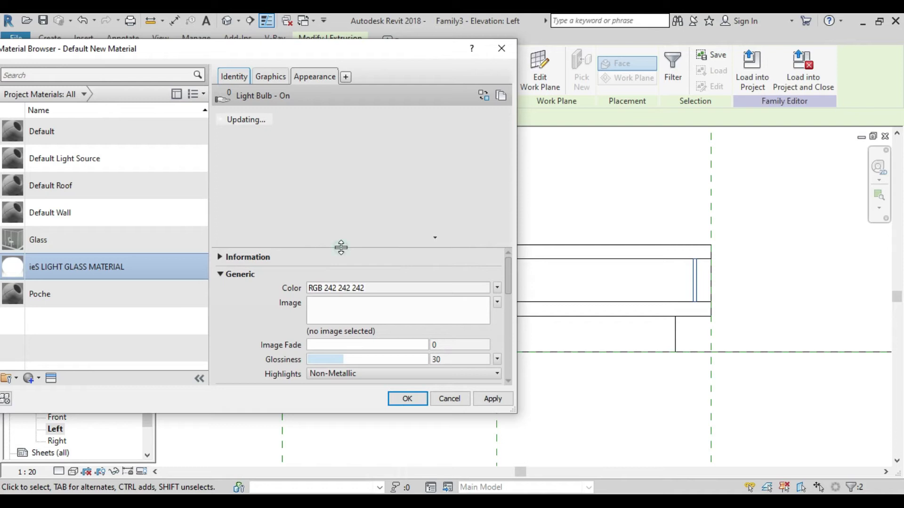
drag(341, 247, 340, 224)
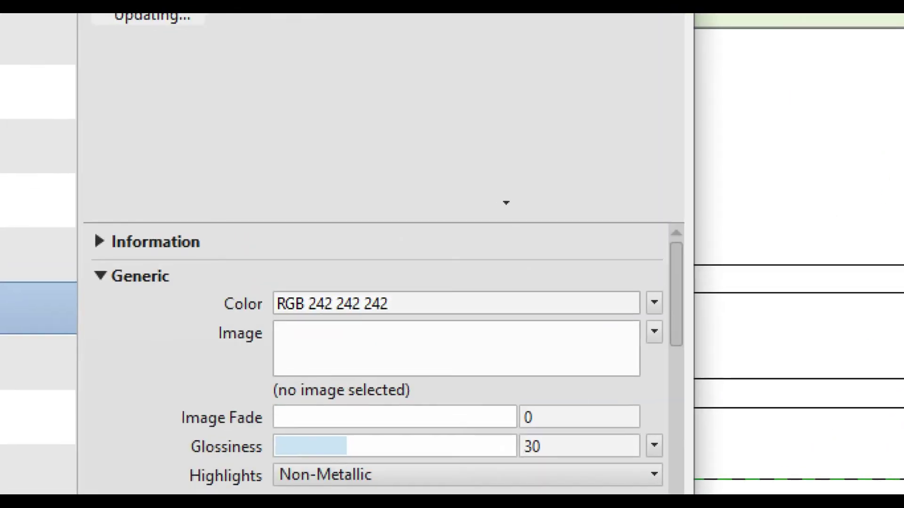
drag(165, 221, 381, 222)
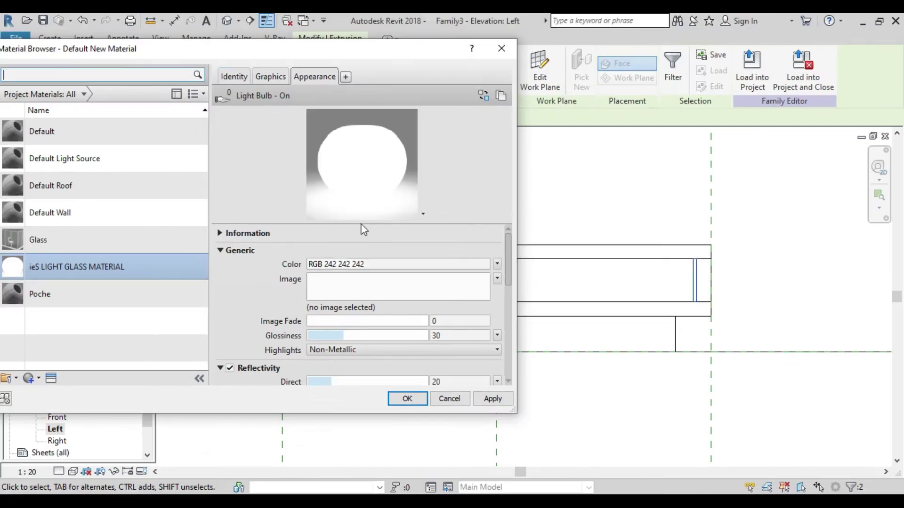
click(318, 220)
drag(315, 223, 308, 296)
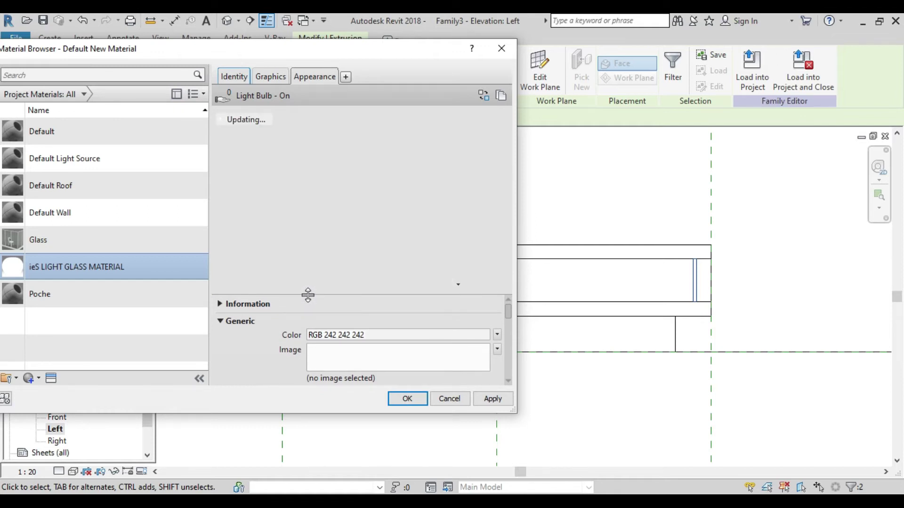
drag(308, 296, 308, 207)
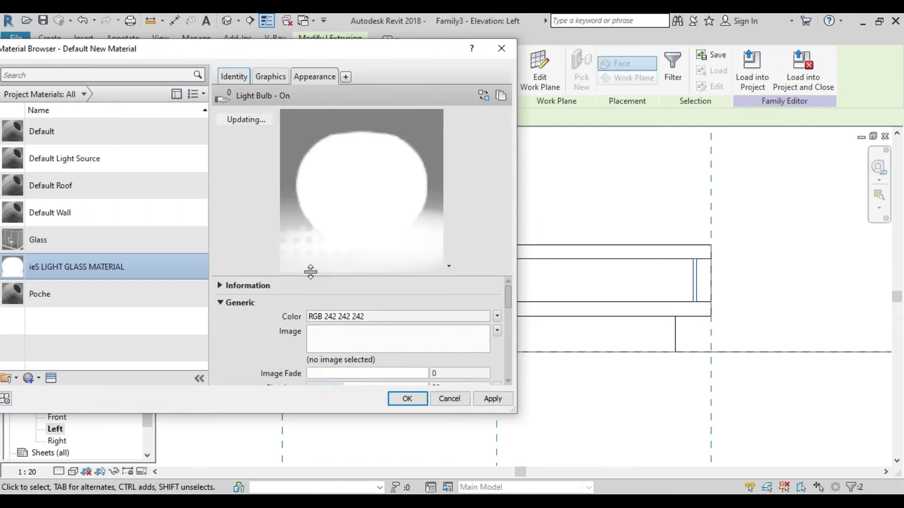
scroll(269, 274, down, 2)
scroll(261, 278, down, 3)
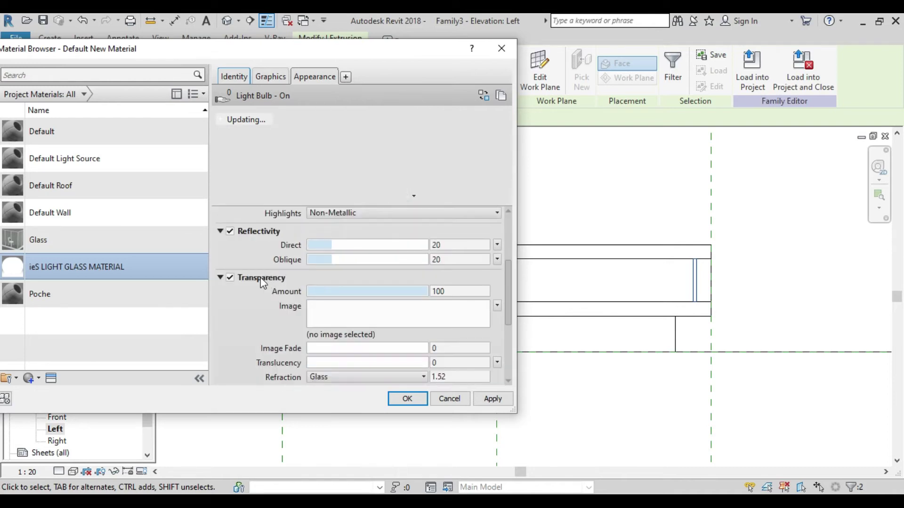
Step: Turn off reflectivity, set transparency to 91 and translucency to 2
click(229, 232)
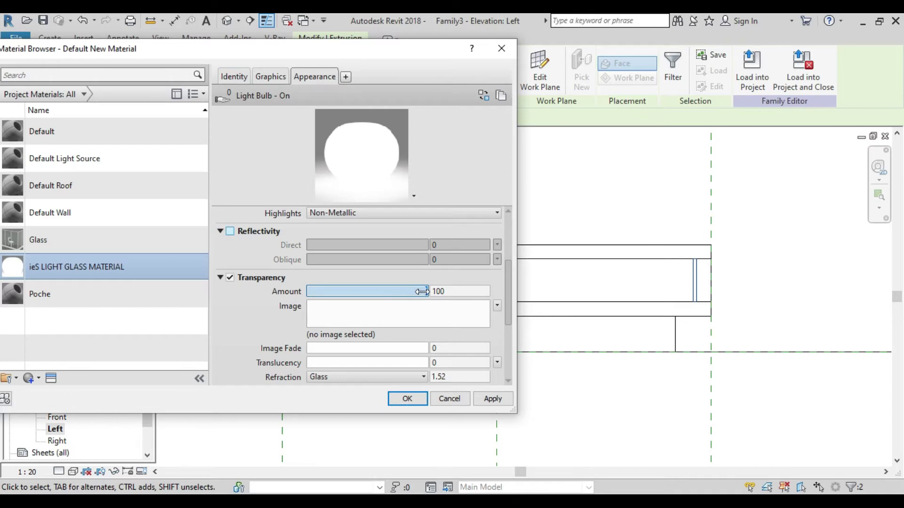
drag(421, 291, 416, 290)
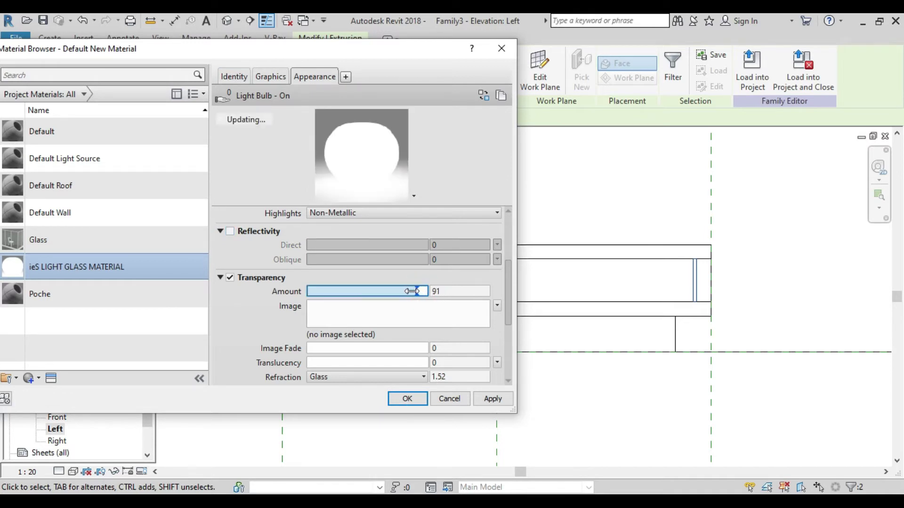
scroll(402, 314, down, 2)
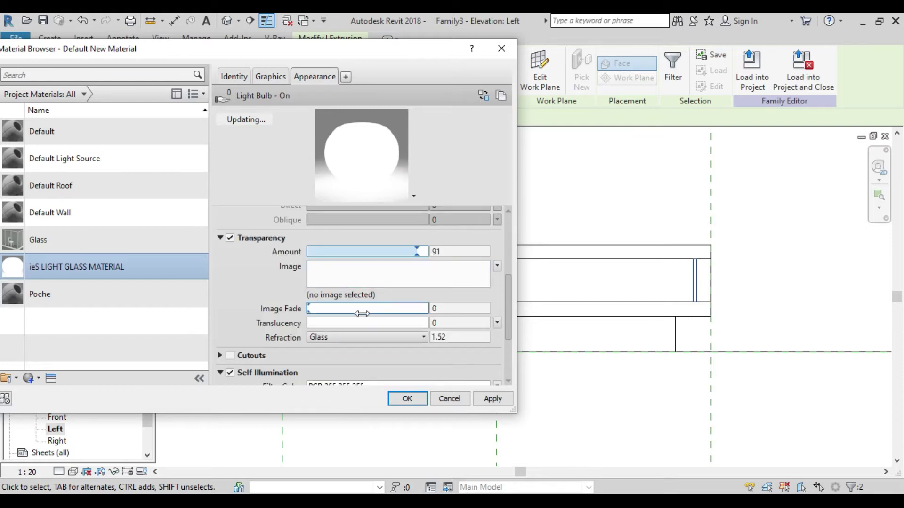
click(310, 323)
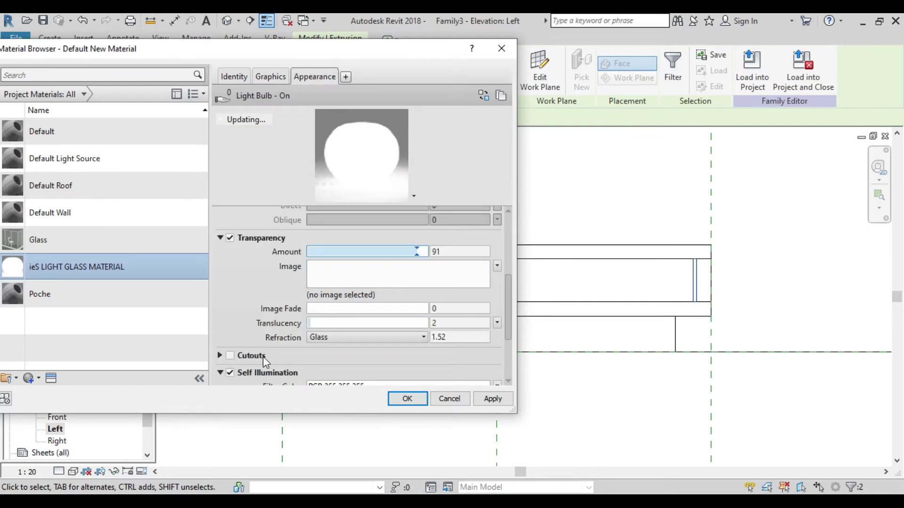
scroll(240, 360, down, 5)
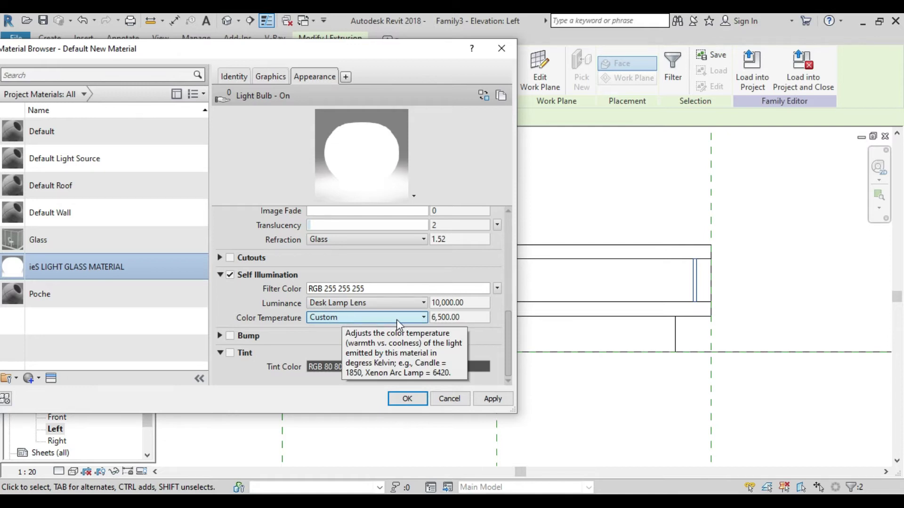
Step: Set the self-illumination colour temperature to Moonlight and enable a white tint
click(423, 318)
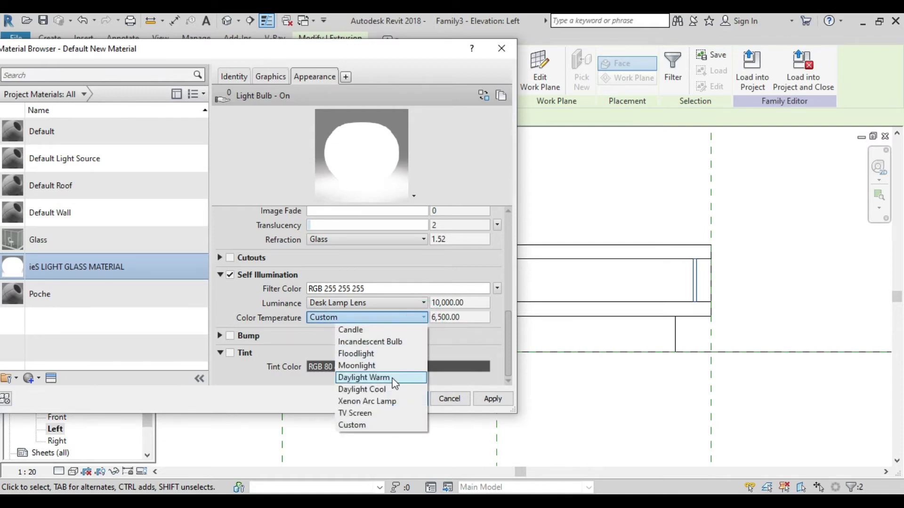
click(376, 366)
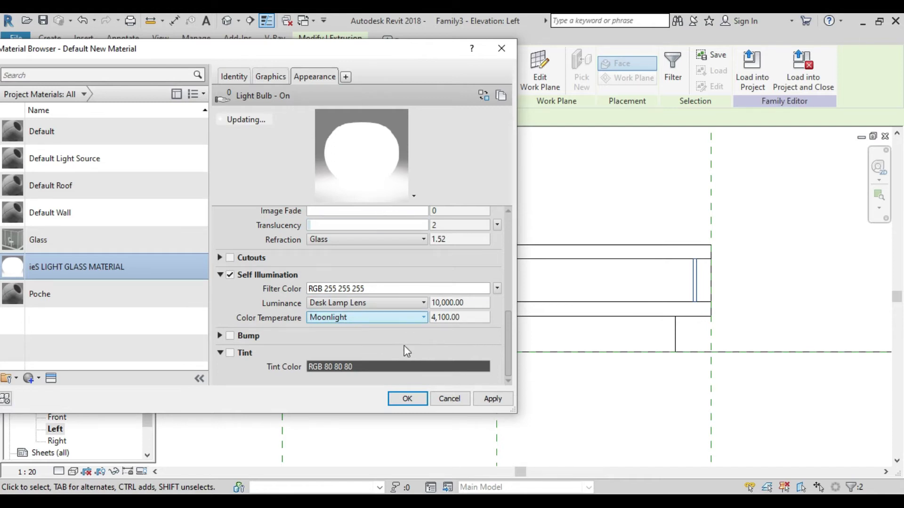
click(231, 353)
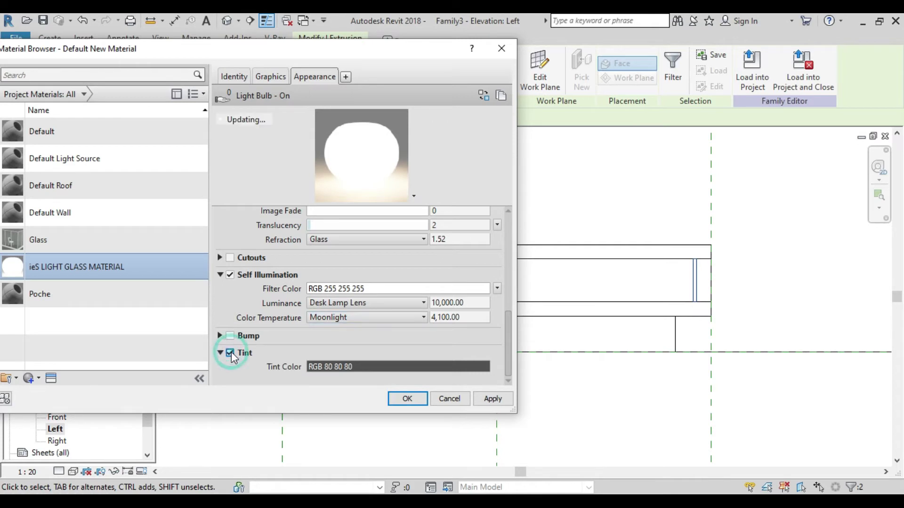
click(343, 368)
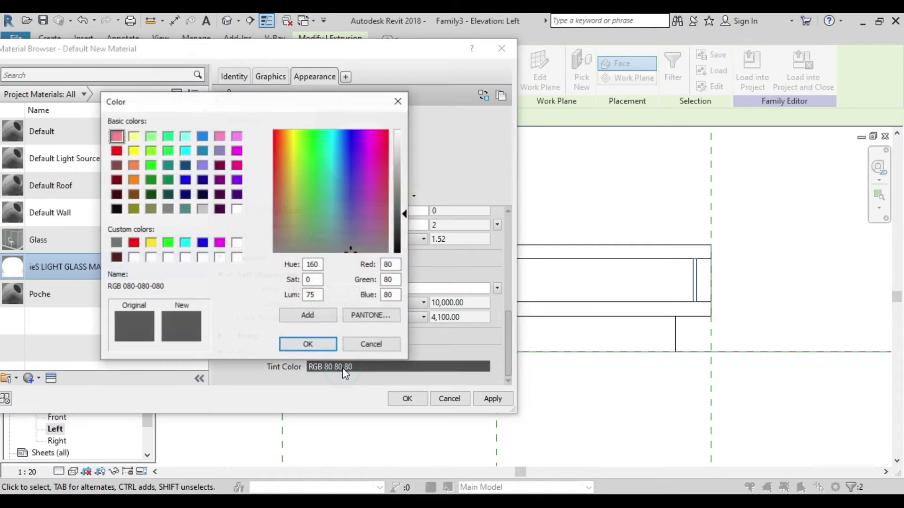
click(236, 209)
click(307, 344)
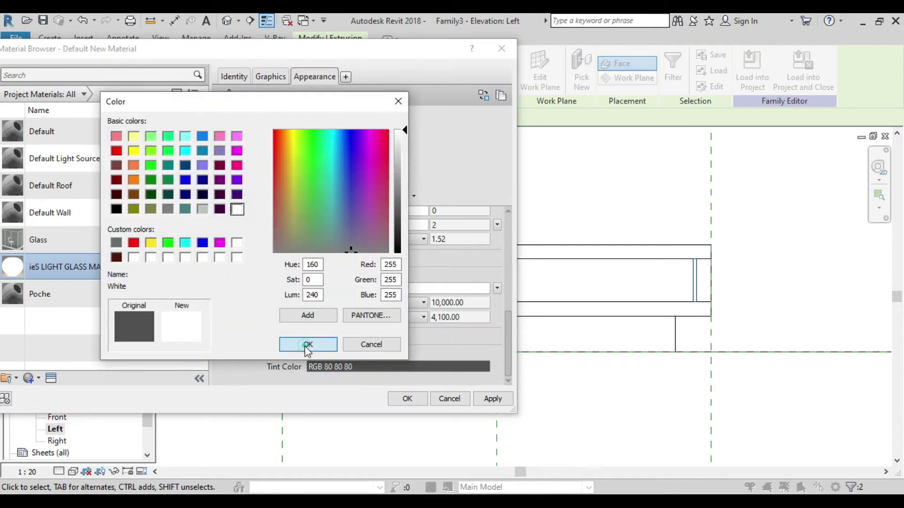
Step: Review the glass appearance settings and apply them to the material
scroll(278, 281, up, 3)
scroll(275, 281, up, 4)
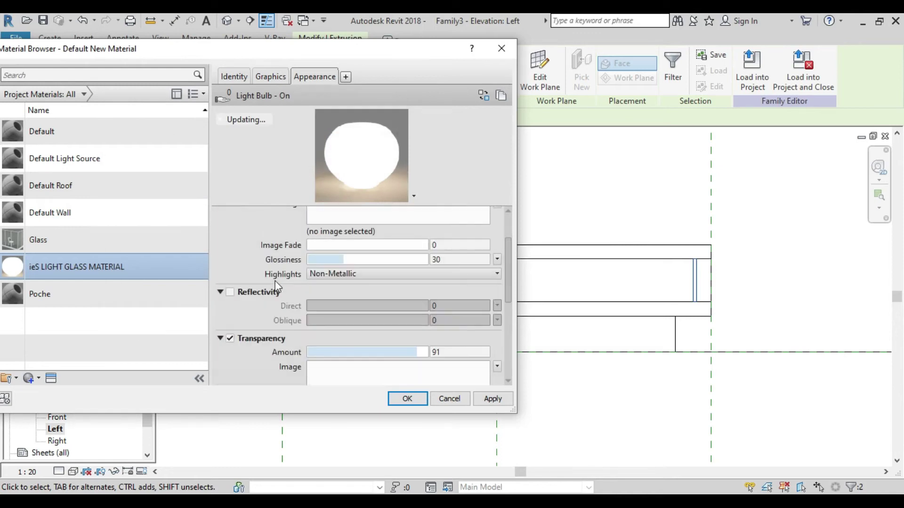
scroll(275, 281, up, 2)
scroll(275, 280, down, 2)
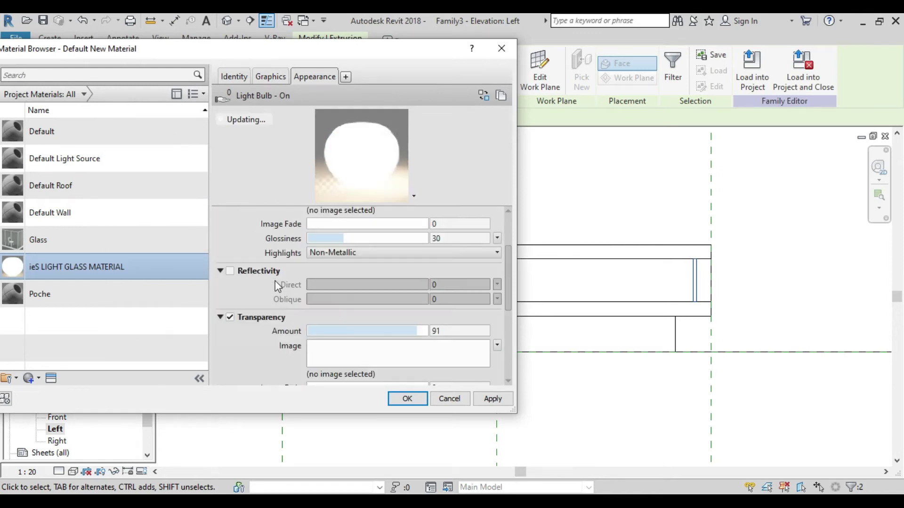
scroll(275, 281, up, 2)
scroll(275, 280, down, 3)
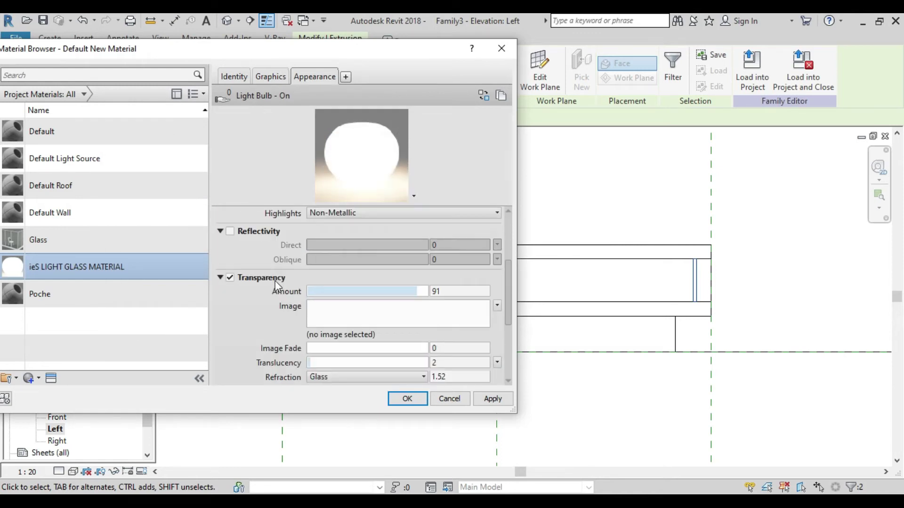
click(494, 401)
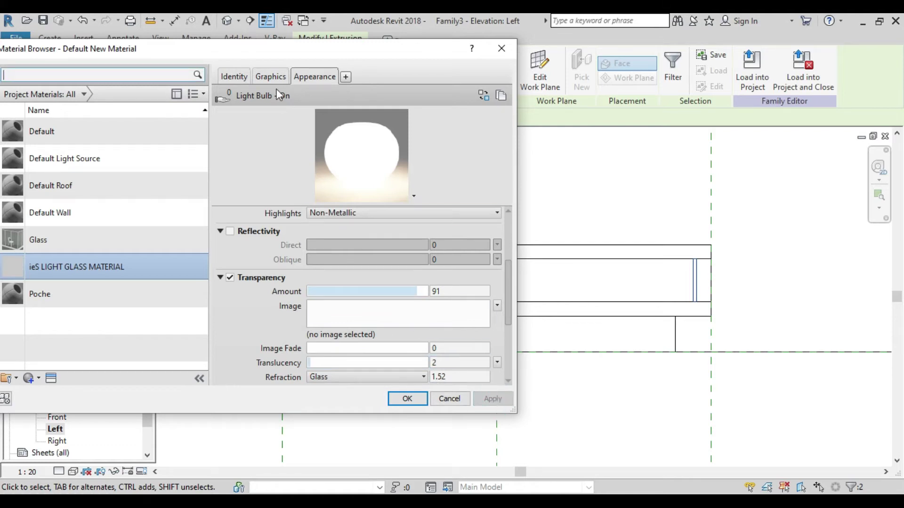
Step: Enable Use Render Appearance on the Graphics tab, then apply and close the Material Browser
click(270, 77)
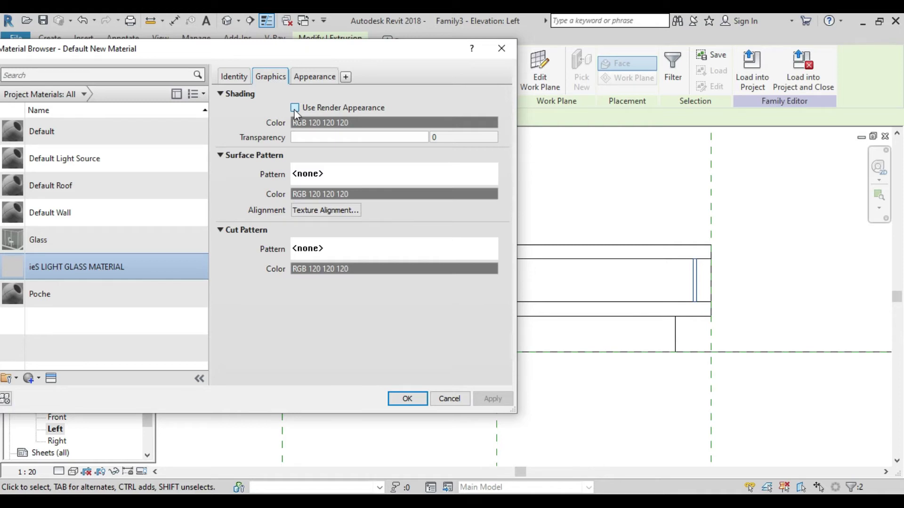
click(295, 108)
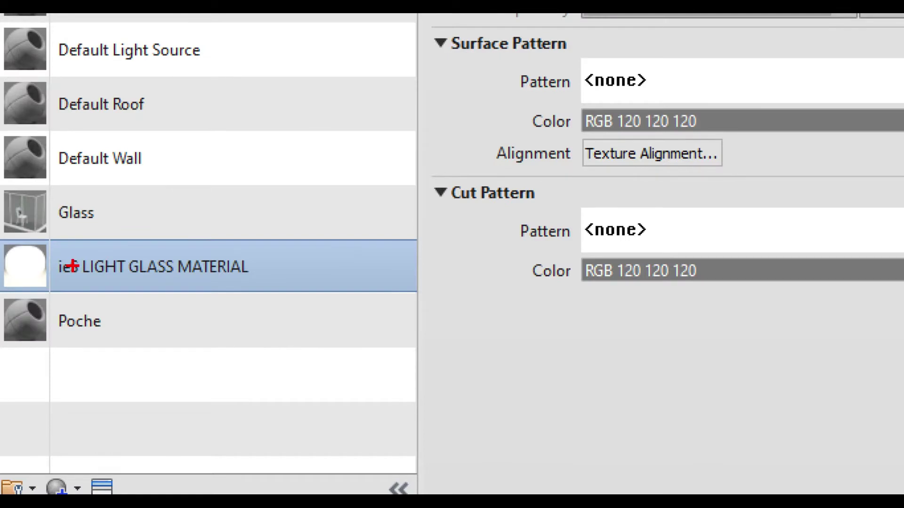
ctrl+drag(125, 257, 0, 275)
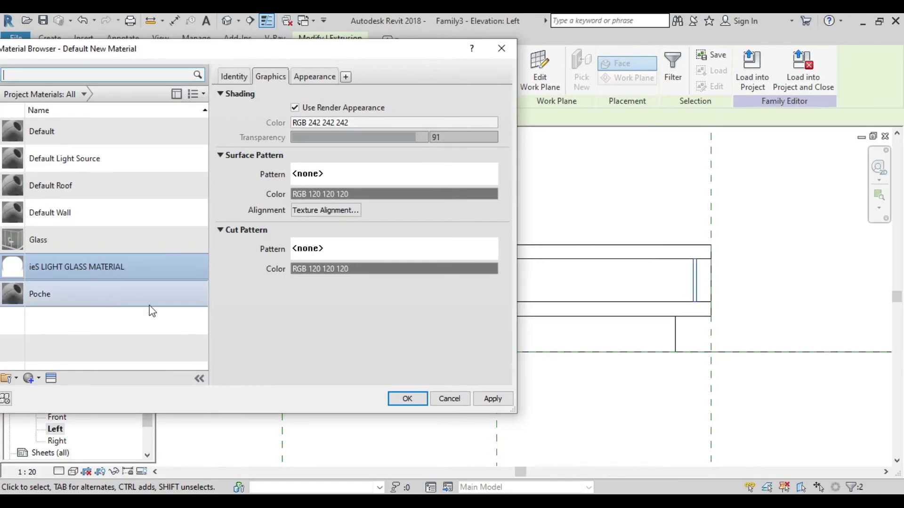
click(493, 399)
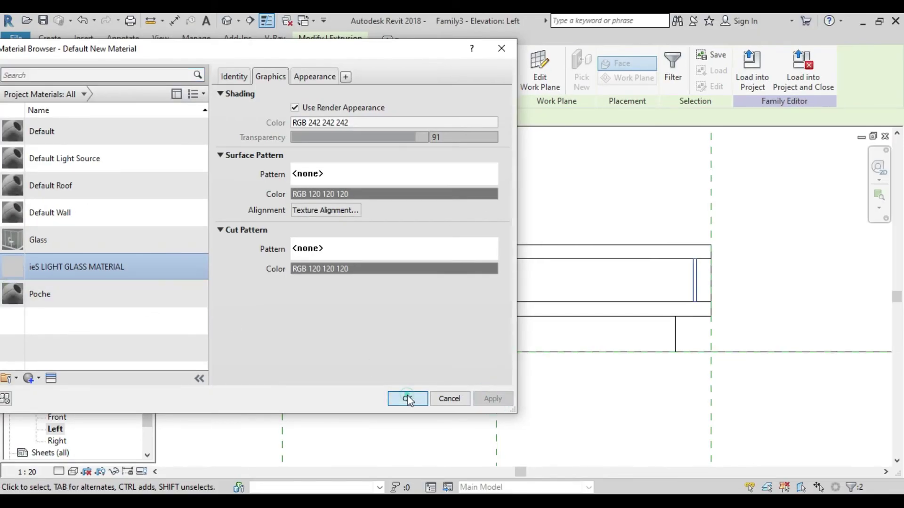
click(407, 398)
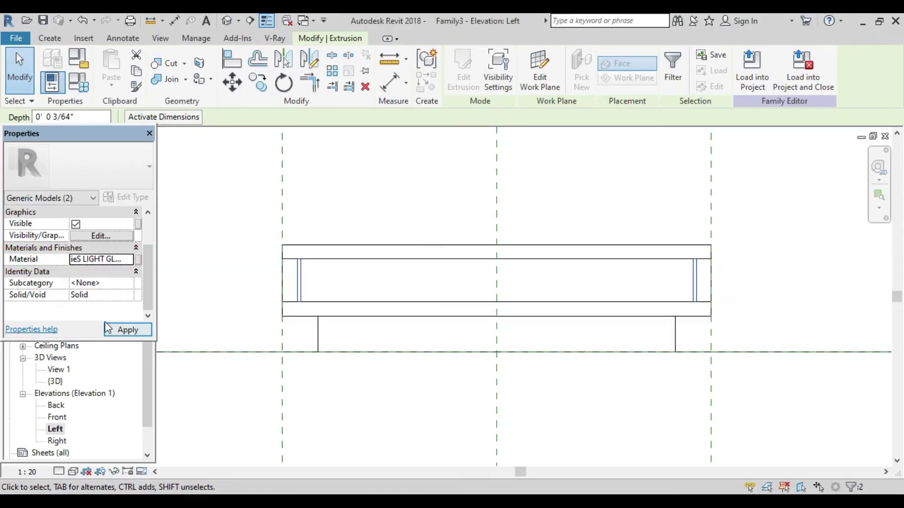
Step: Apply the glass material to the strips in Properties and deselect them
click(113, 331)
scroll(288, 317, down, 3)
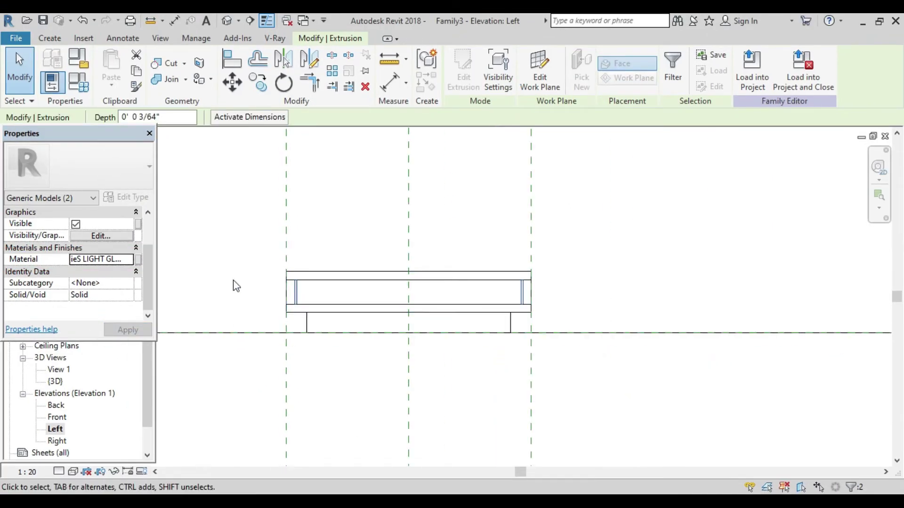
click(231, 279)
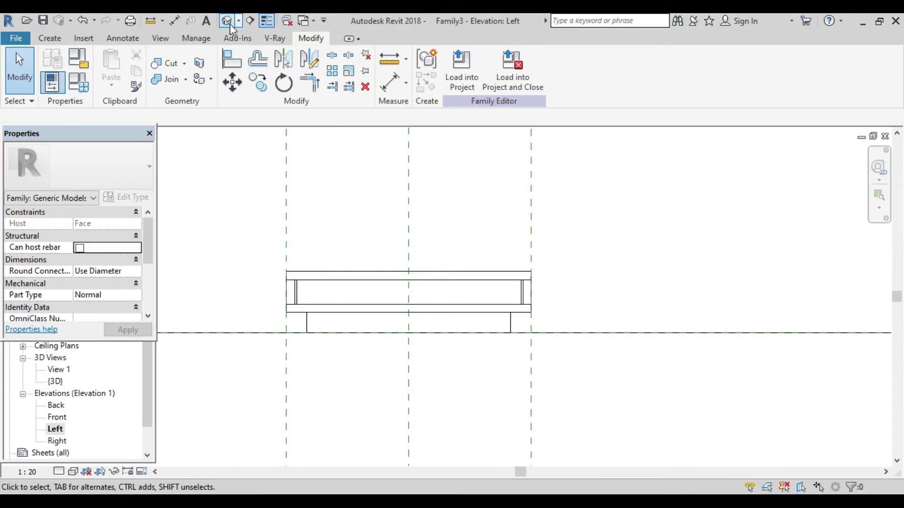
Step: Open the default 3D view, orbit to the front and select the inner lens extrusion
click(227, 20)
mouse_move(381, 290)
shift+middle_down()
mouse_move(539, 307)
mouse_move(411, 314)
shift+middle_up()
scroll(411, 315, up, 3)
scroll(383, 304, up, 3)
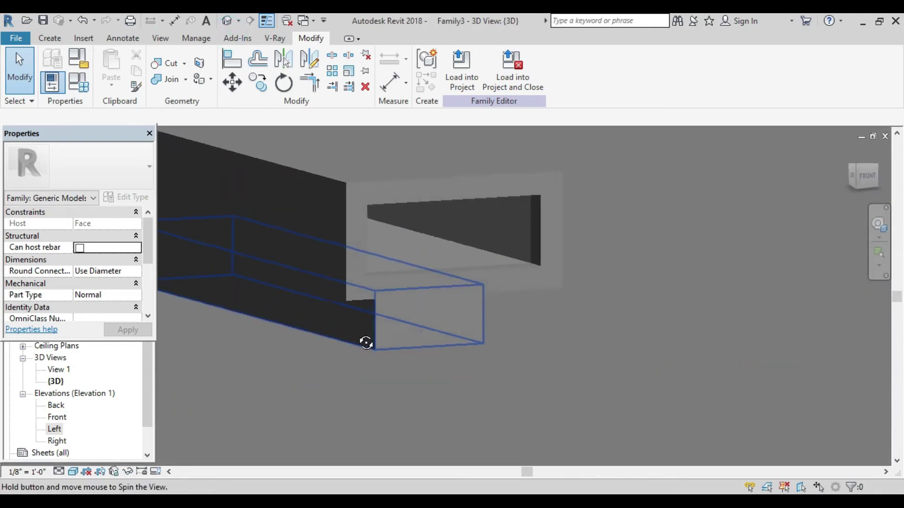
scroll(365, 343, up, 3)
click(502, 234)
scroll(404, 369, down, 2)
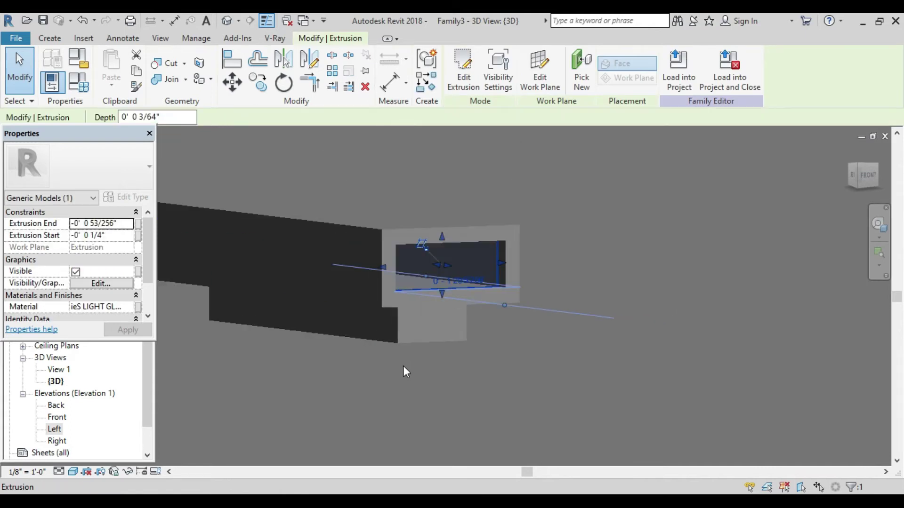
scroll(439, 349, down, 3)
Step: Orbit around the model to inspect the host slab's front and side faces
mouse_move(440, 351)
shift+middle_down()
mouse_move(505, 323)
mouse_move(508, 332)
mouse_move(427, 353)
mouse_move(454, 326)
shift+middle_up()
scroll(439, 337, up, 3)
scroll(437, 336, down, 3)
click(445, 229)
scroll(441, 356, up, 3)
scroll(485, 297, down, 2)
mouse_move(519, 265)
shift+middle_down()
mouse_move(525, 278)
mouse_move(479, 288)
shift+middle_up()
scroll(480, 292, down, 2)
scroll(369, 289, up, 2)
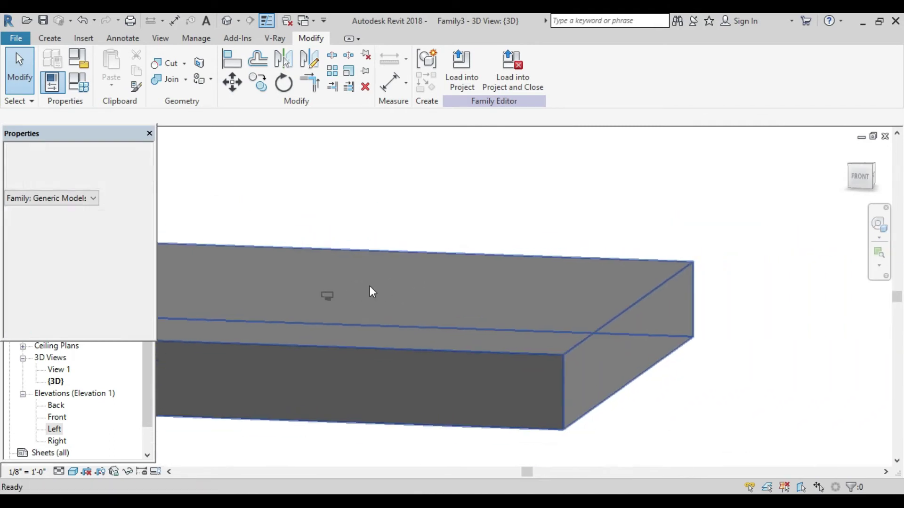
click(292, 27)
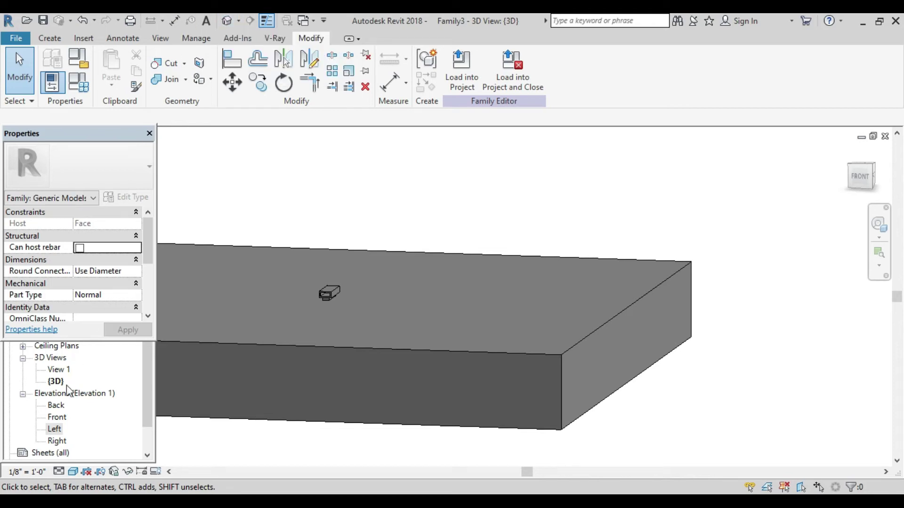
Step: Open the Ref. Level floor plan and centre the lens among the reference planes
scroll(67, 386, up, 1)
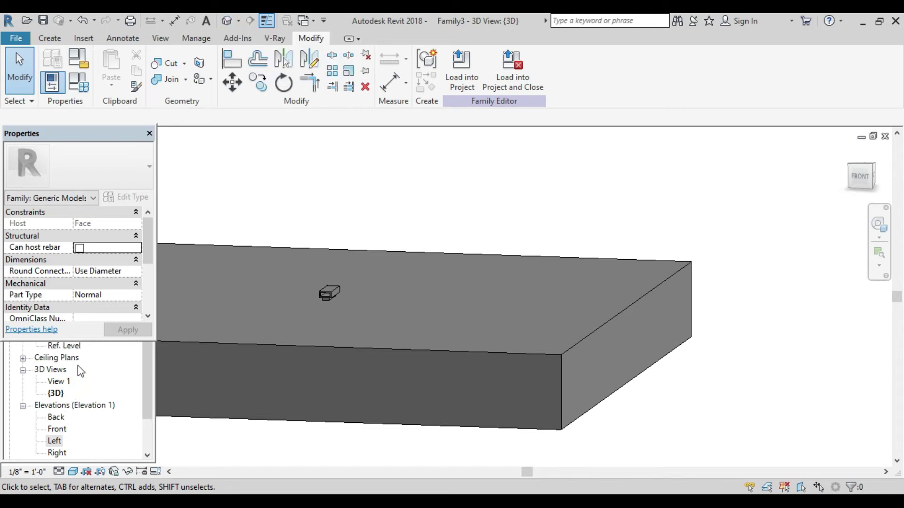
click(92, 359)
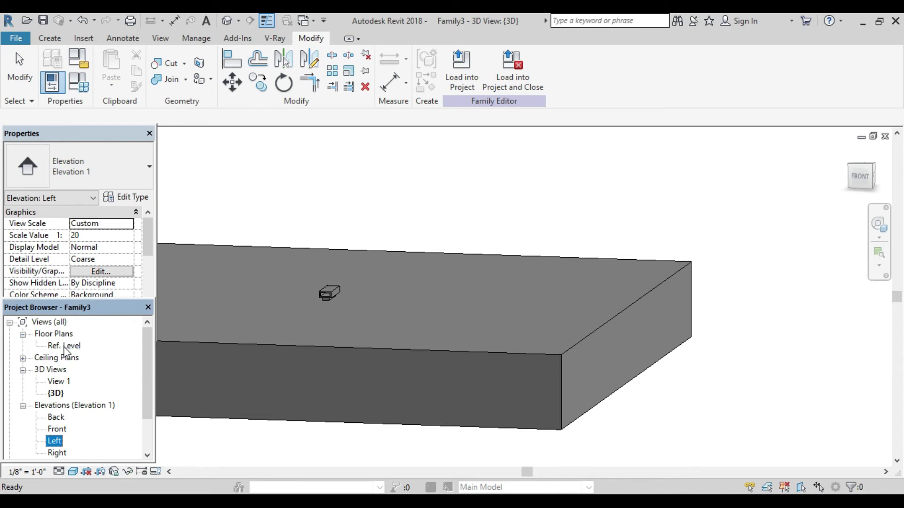
double_click(66, 347)
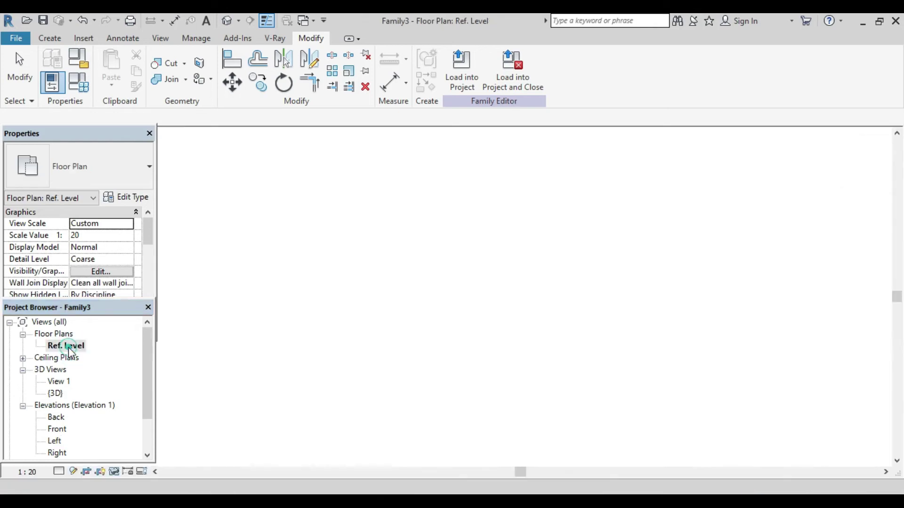
scroll(480, 306, up, 3)
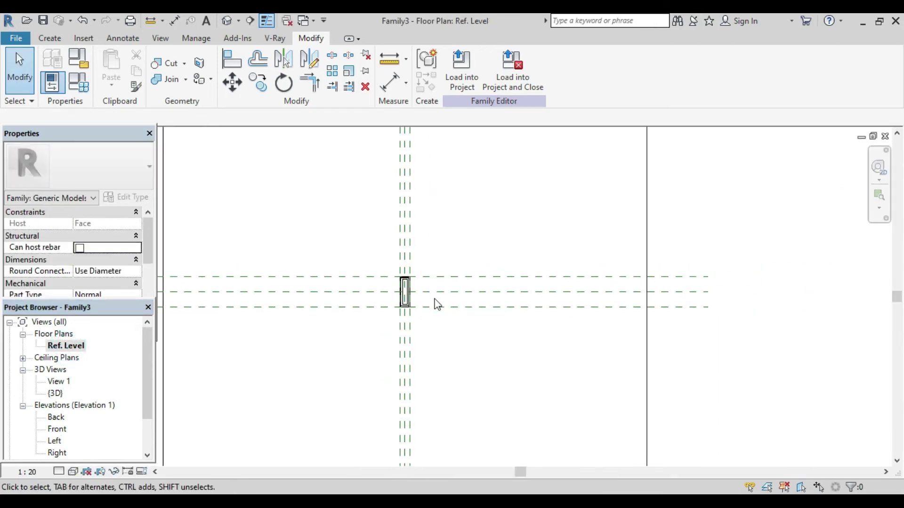
middle_drag(434, 303, 403, 323)
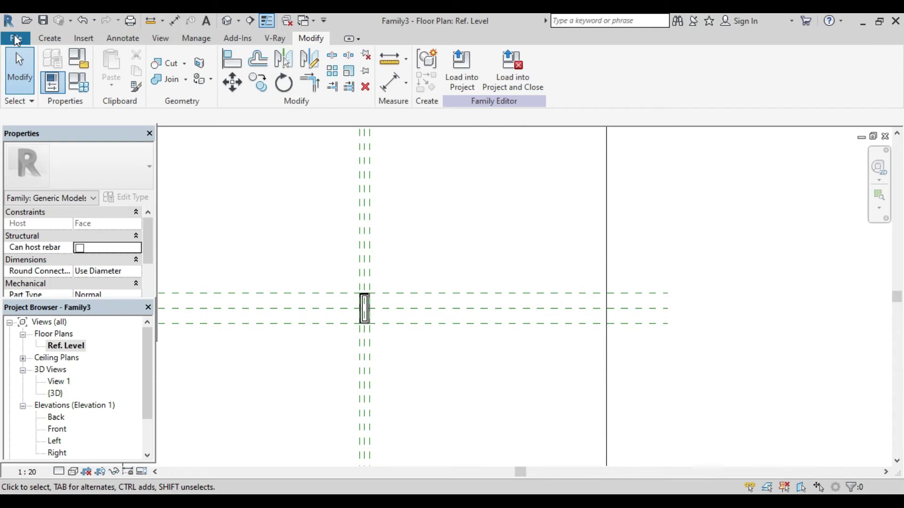
Step: Create a new family from the Metric Generic Model face based.rft template
click(16, 40)
mouse_move(44, 89)
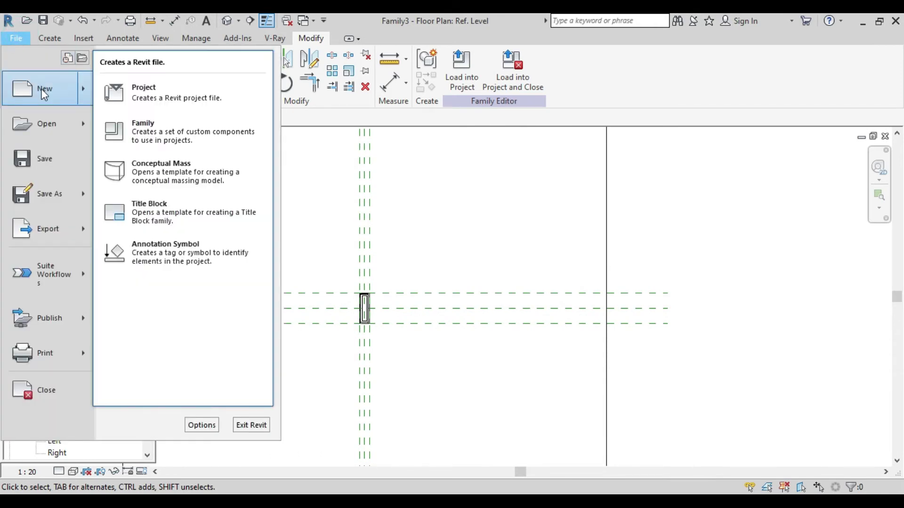
click(157, 131)
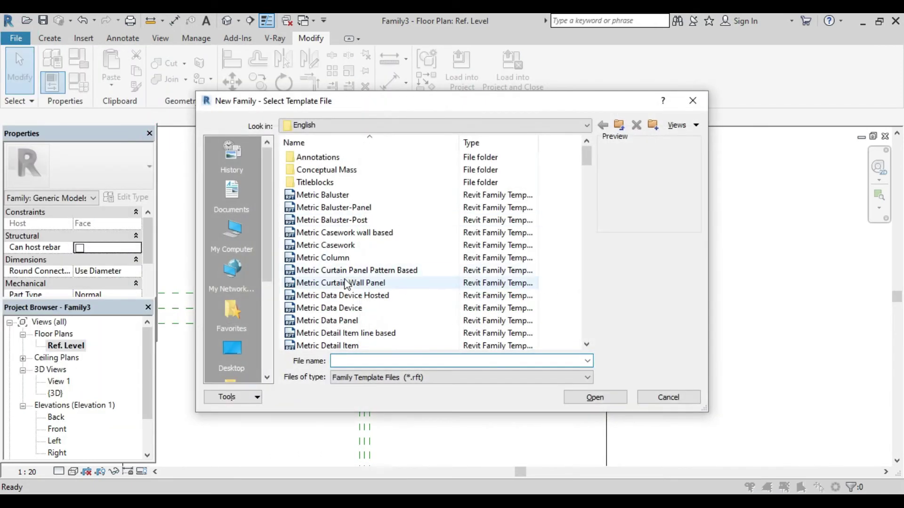
scroll(345, 283, down, 4)
scroll(345, 282, down, 3)
scroll(347, 284, down, 1)
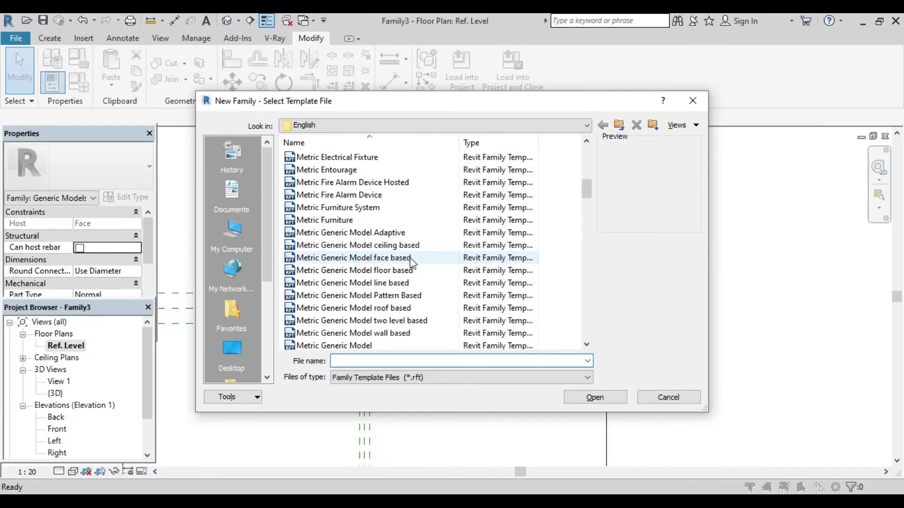
click(411, 260)
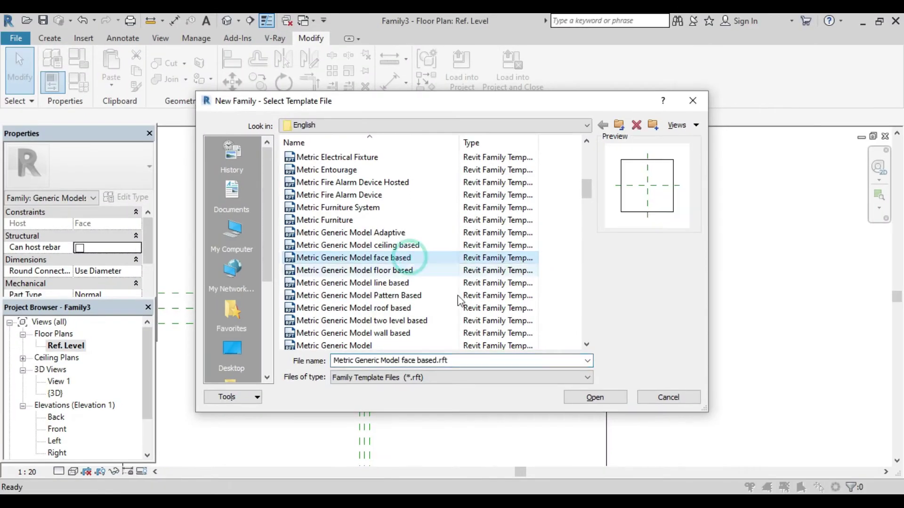
click(572, 397)
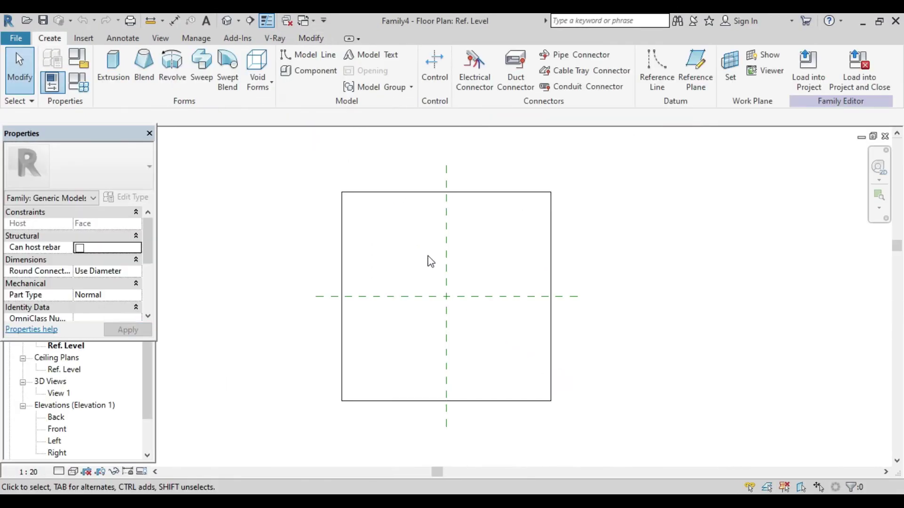
Step: Pan around the plan and inspect the 1219.2 square host extrusion
middle_drag(461, 236, 393, 241)
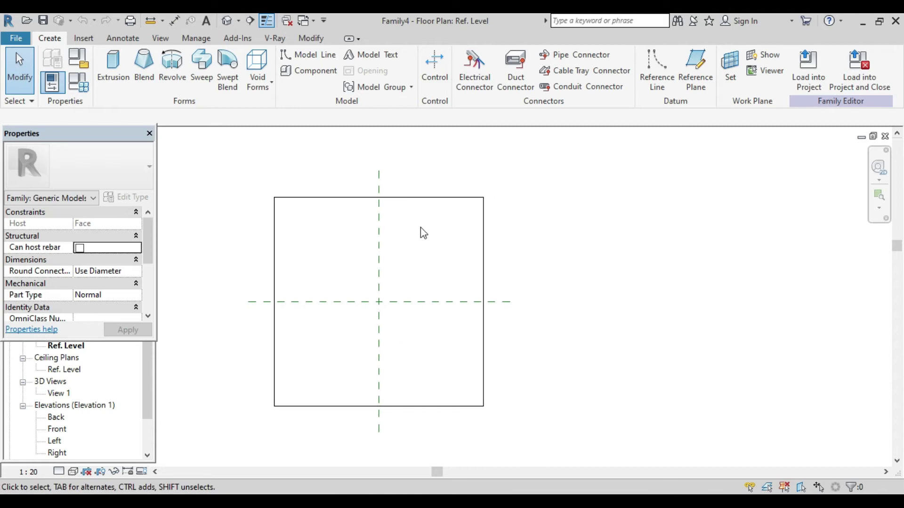
click(443, 202)
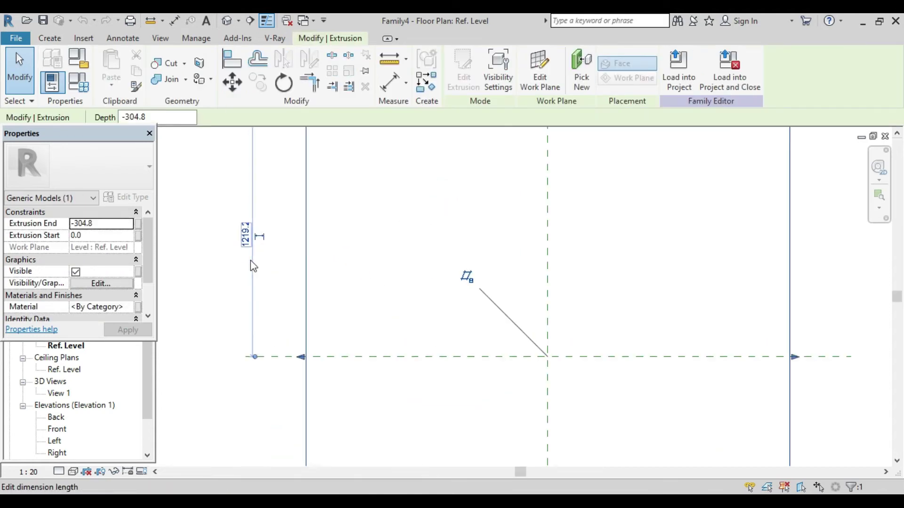
middle_drag(385, 258, 359, 240)
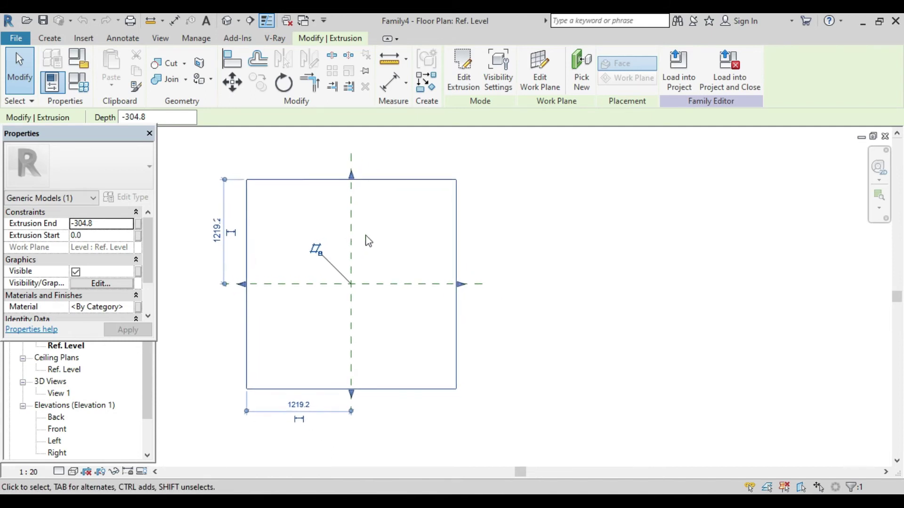
click(549, 251)
Step: Set Project Units length format to Feet and fractional inches using UN
key(u)
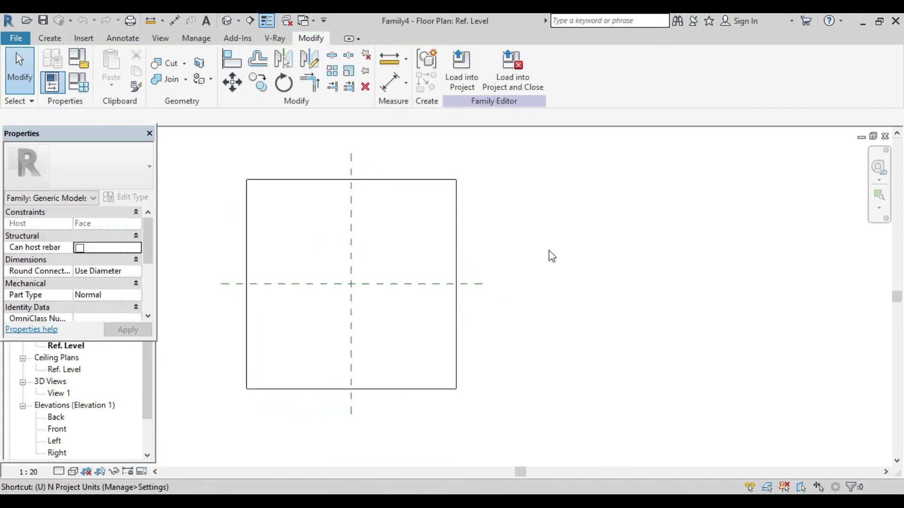
key(n)
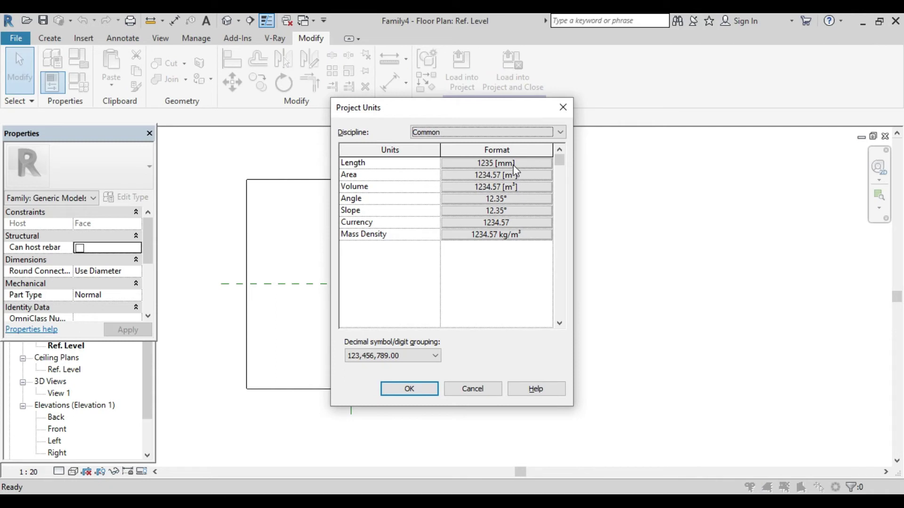
click(514, 166)
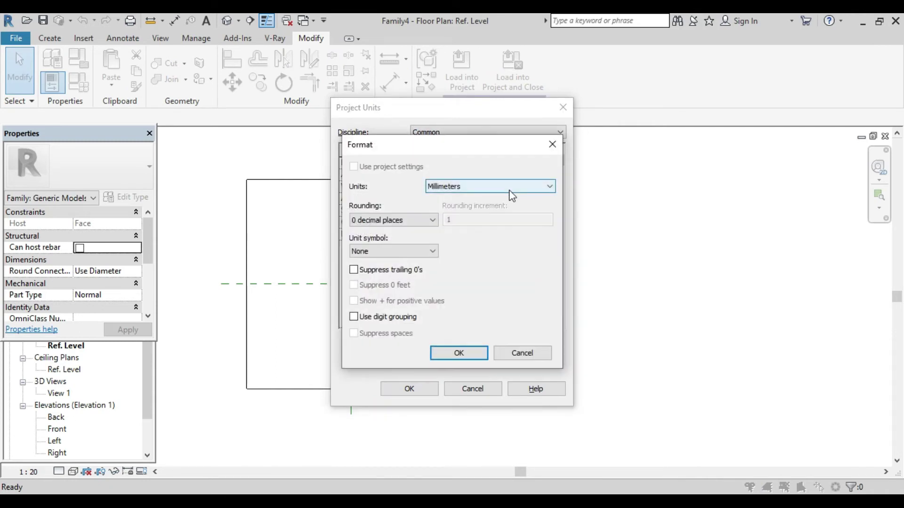
click(521, 188)
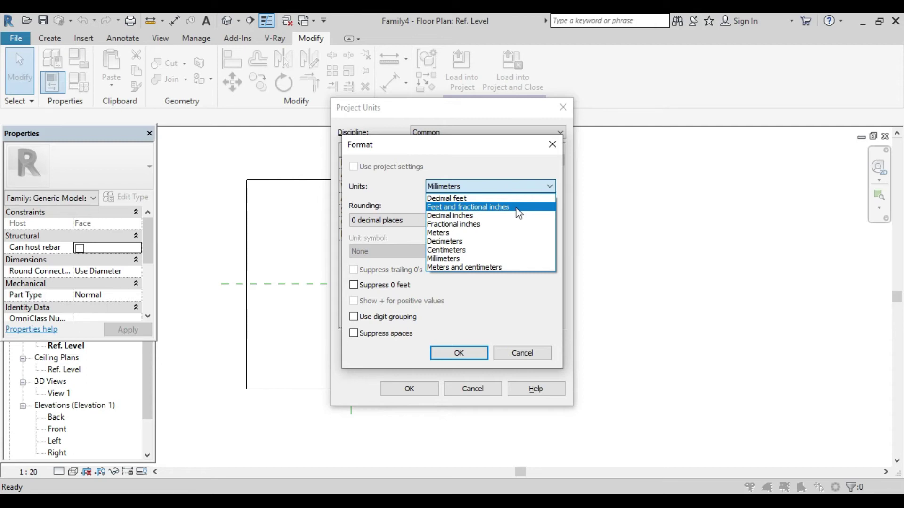
click(518, 212)
click(459, 354)
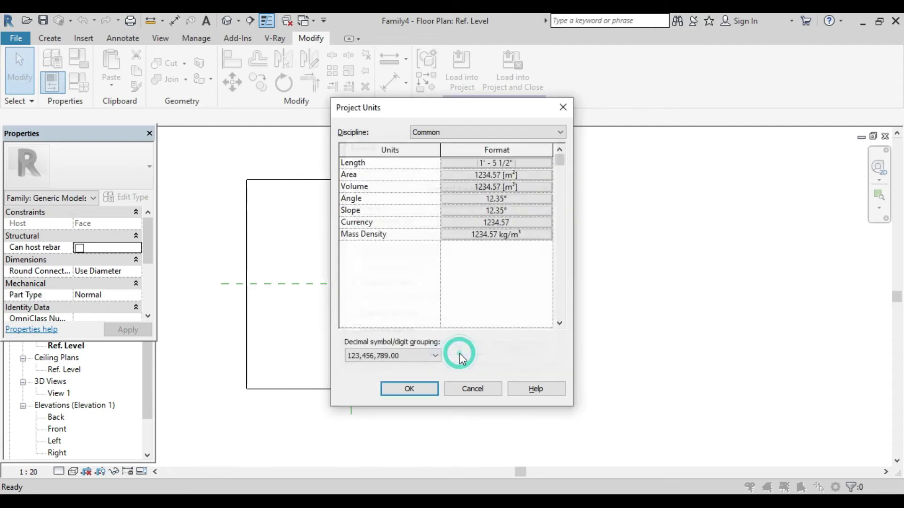
click(421, 390)
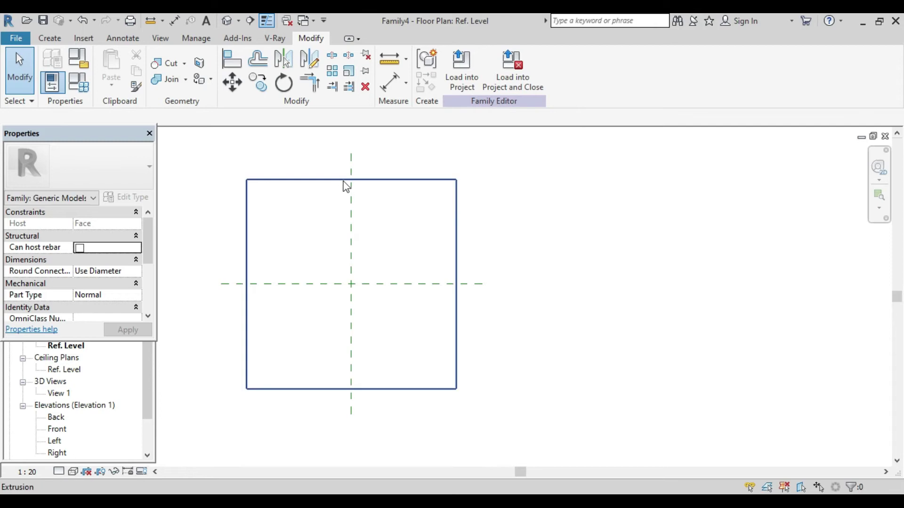
Step: Check the host extrusion now reads 4' 0", then deselect it
click(341, 180)
scroll(275, 270, down, 2)
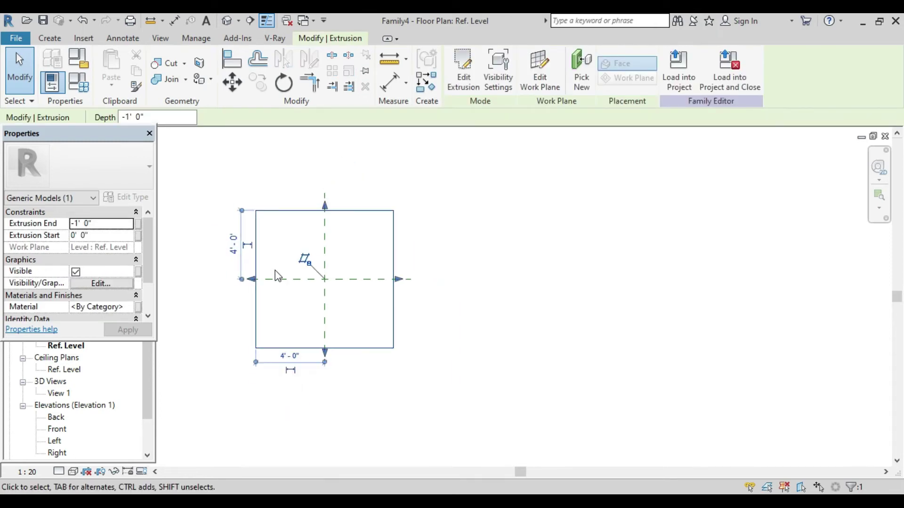
middle_drag(285, 280, 298, 295)
click(282, 200)
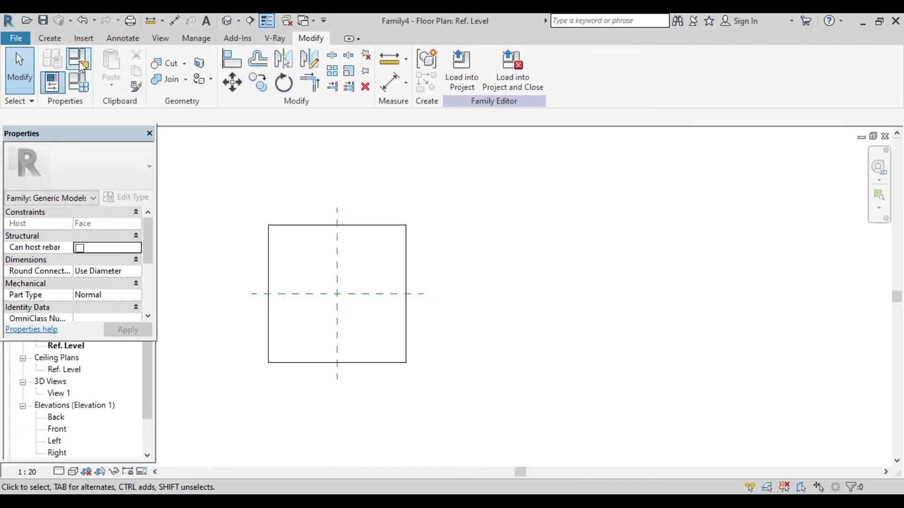
Step: Set the family category to Lighting Fixtures with Light Source ticked
click(78, 59)
drag(617, 98, 552, 98)
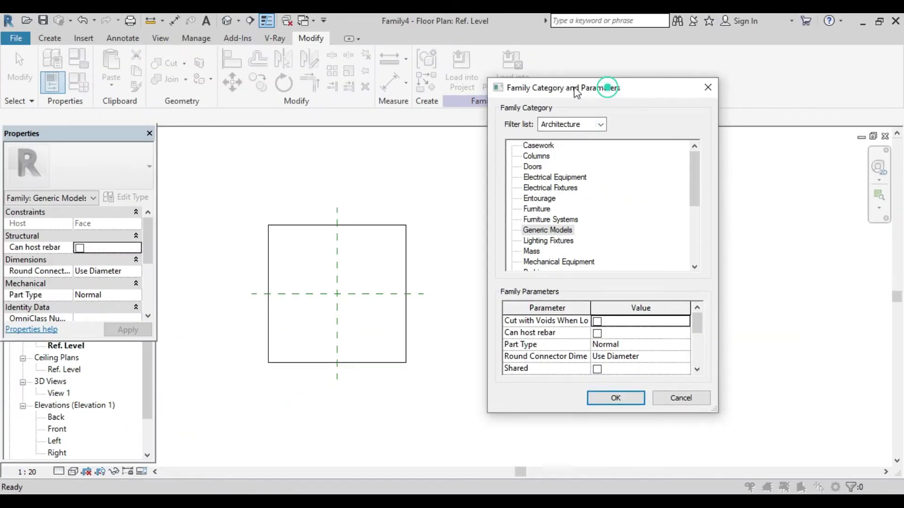
drag(618, 89, 270, 62)
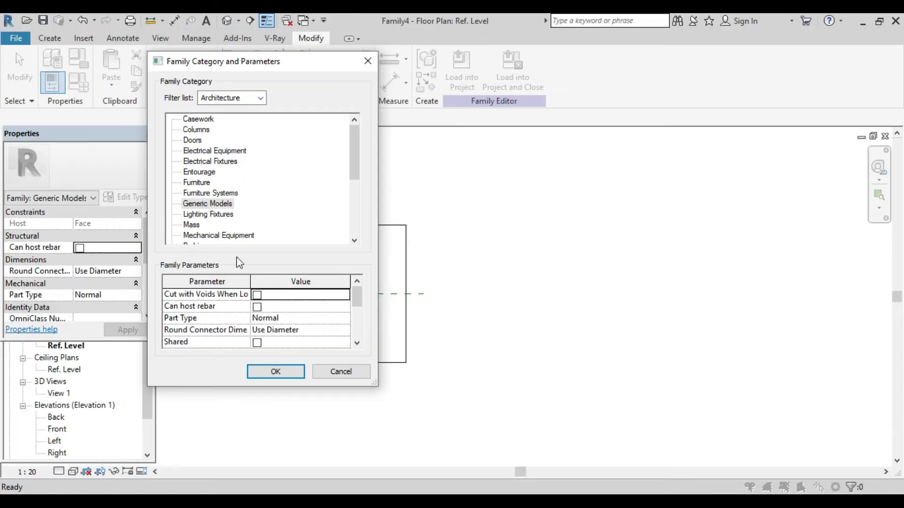
click(219, 215)
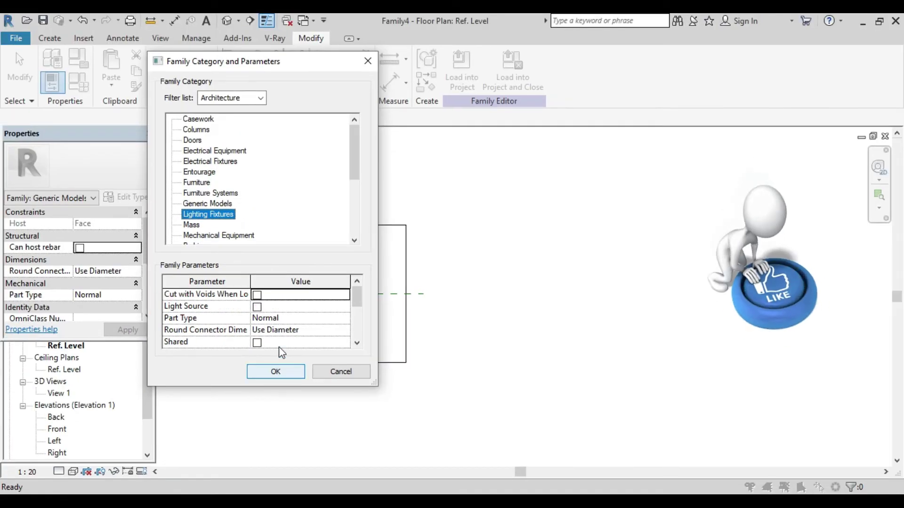
click(258, 307)
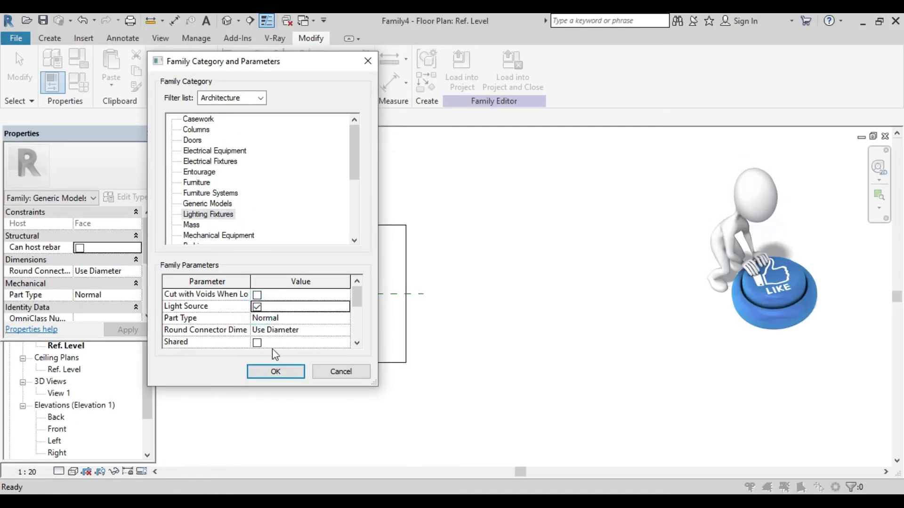
drag(276, 64, 677, 91)
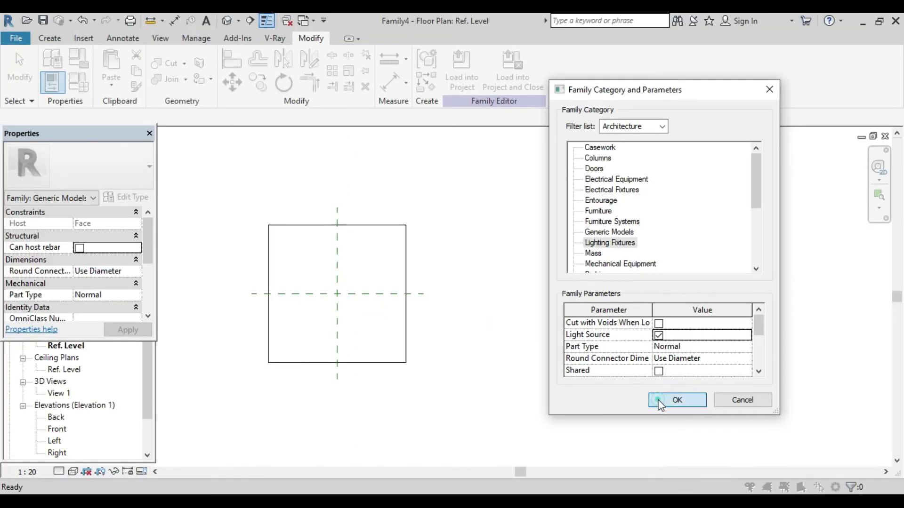
Step: Apply the Lighting Fixtures category and set the plan's detail level to Fine
click(659, 400)
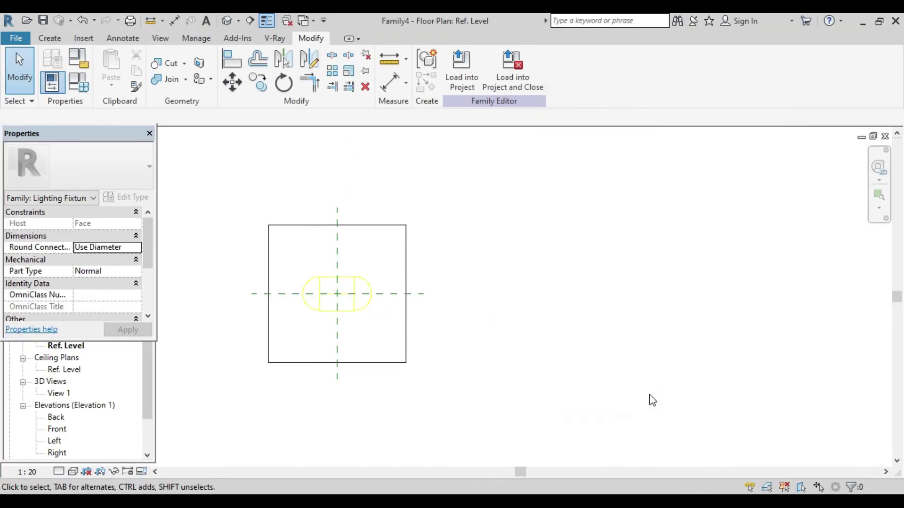
click(264, 23)
scroll(334, 303, up, 2)
scroll(330, 303, down, 1)
click(184, 381)
click(57, 471)
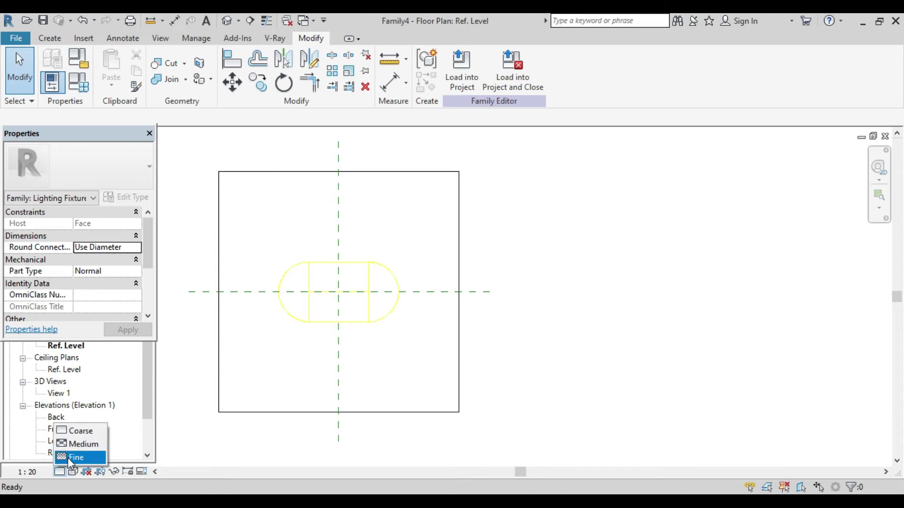
Step: Try Consistent Colors, then switch the plan to Wireframe with the light source selected
click(73, 472)
click(94, 429)
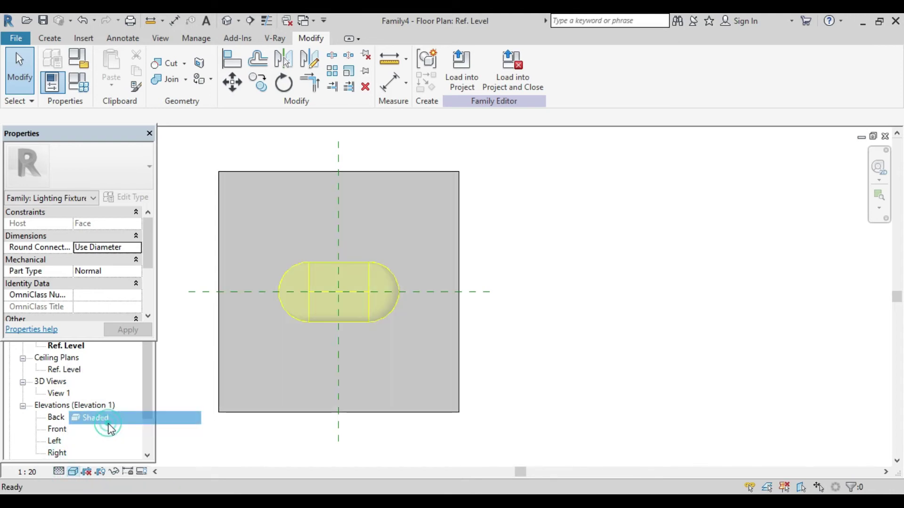
scroll(304, 344, up, 3)
scroll(311, 342, down, 2)
scroll(359, 304, up, 2)
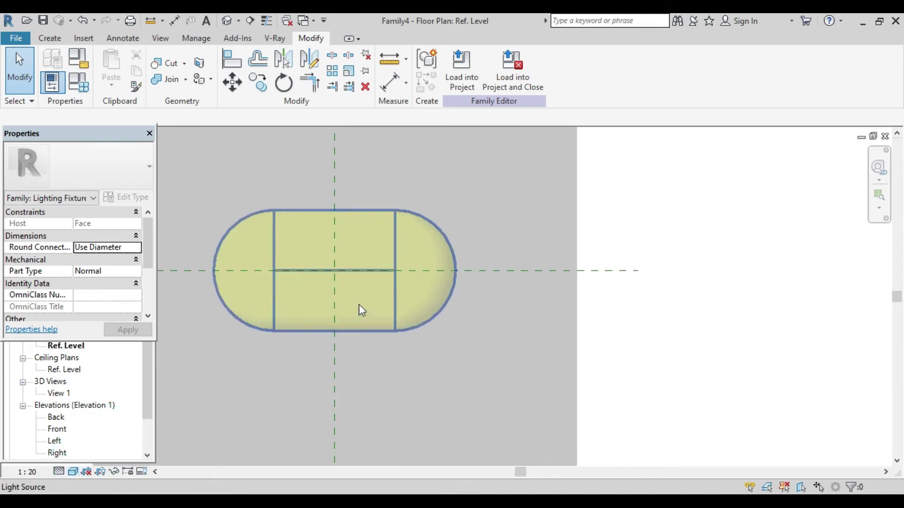
click(359, 305)
scroll(363, 323, down, 3)
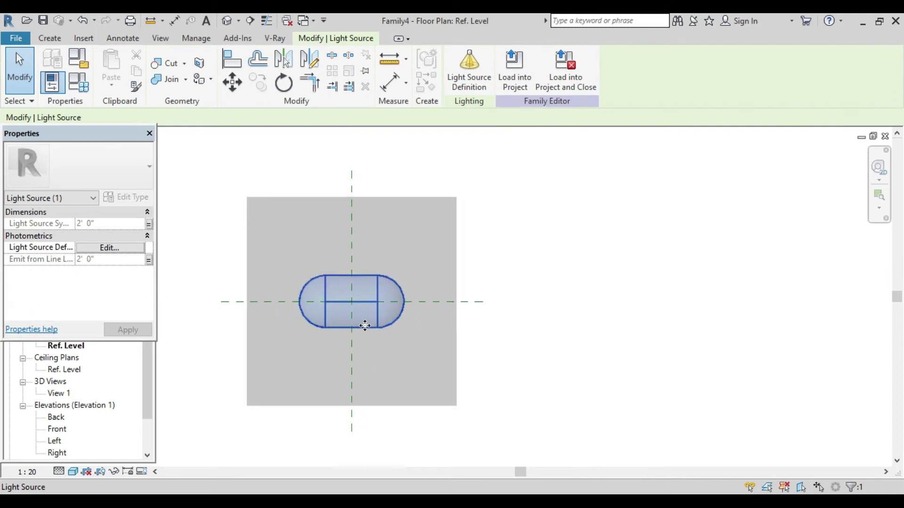
click(74, 472)
click(101, 391)
scroll(343, 327, up, 1)
scroll(344, 329, down, 1)
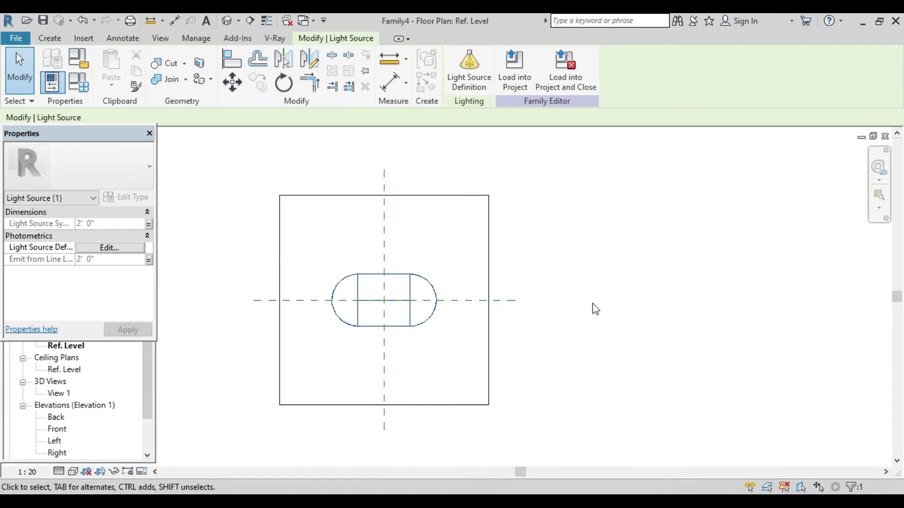
click(597, 298)
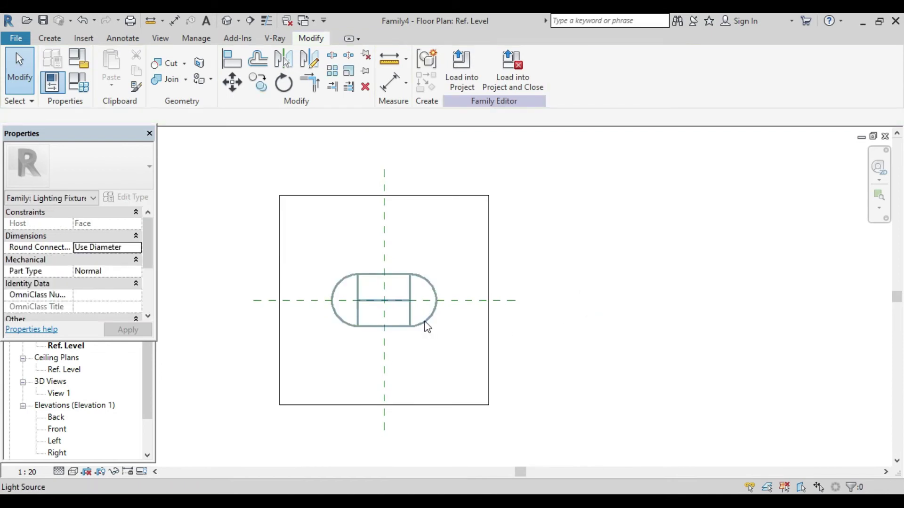
click(427, 327)
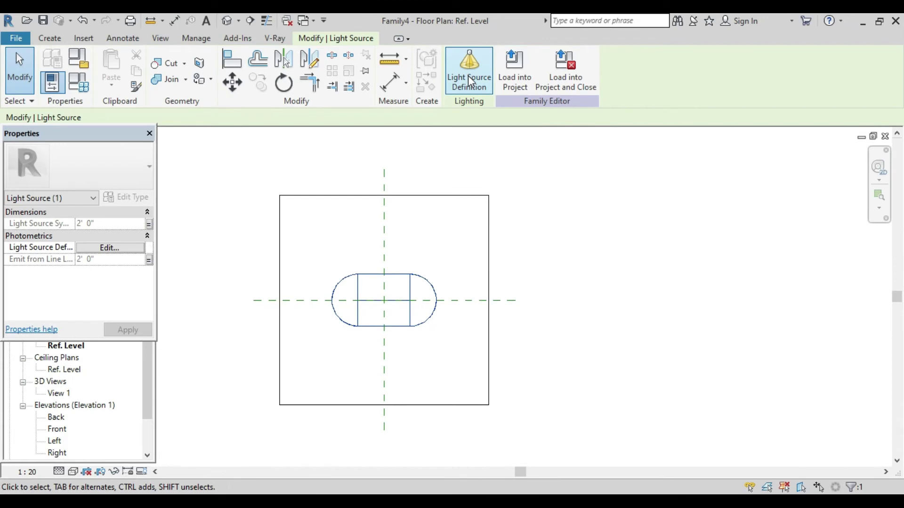
Step: Define the light source as emitting from a Point with Photometric Web distribution
click(468, 75)
drag(611, 89, 589, 92)
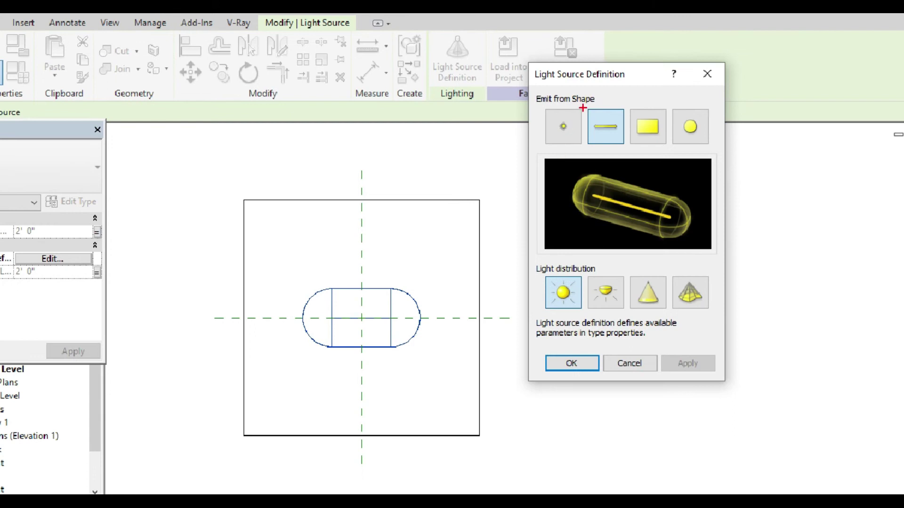
drag(584, 106, 539, 146)
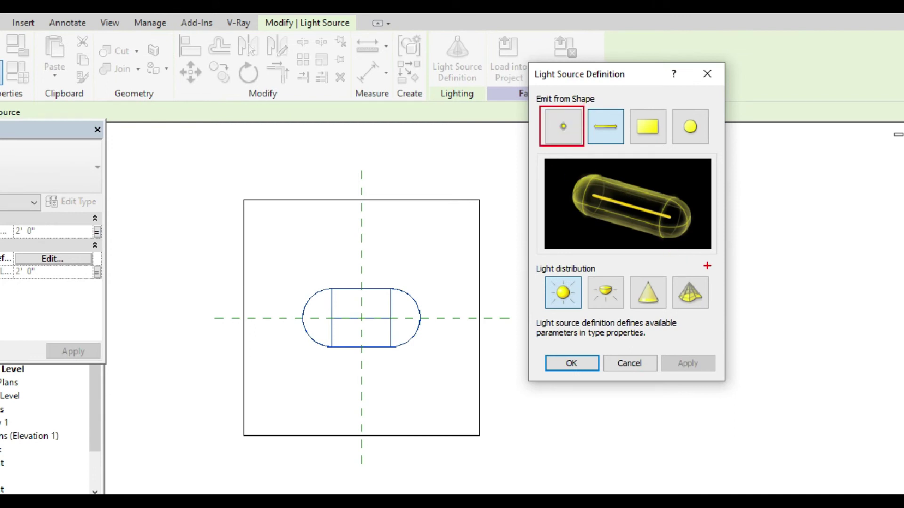
drag(704, 271, 672, 321)
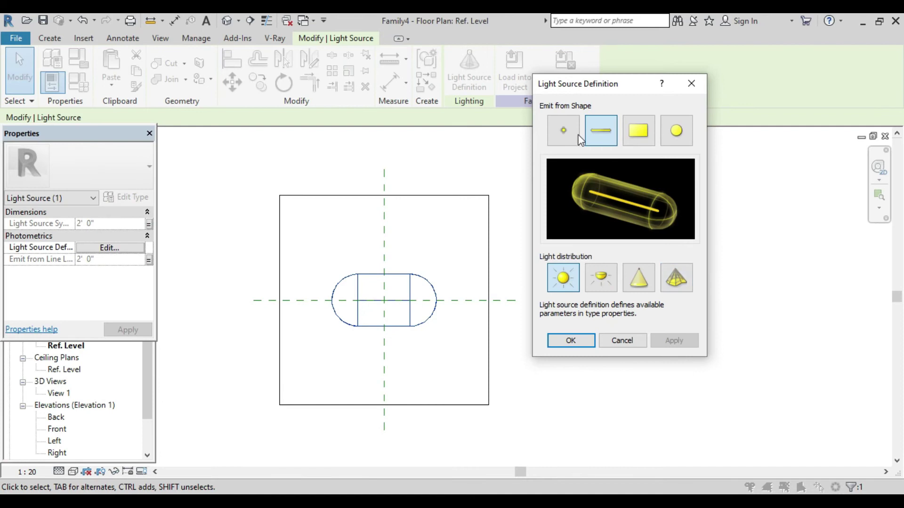
click(567, 131)
click(667, 278)
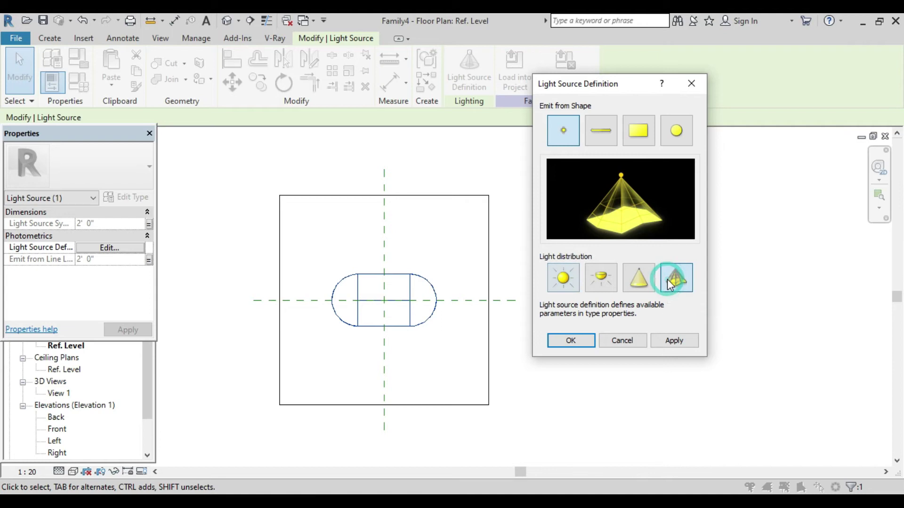
click(673, 341)
click(588, 341)
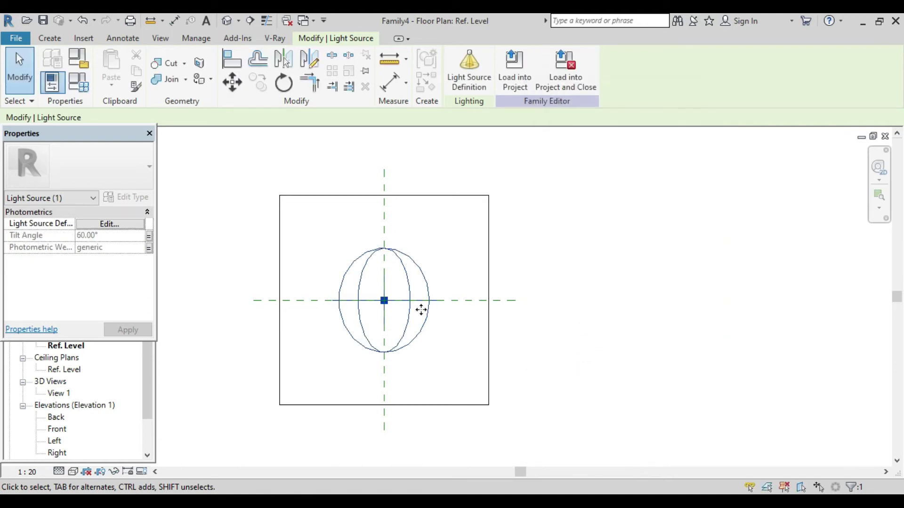
scroll(414, 321, up, 4)
scroll(404, 327, down, 3)
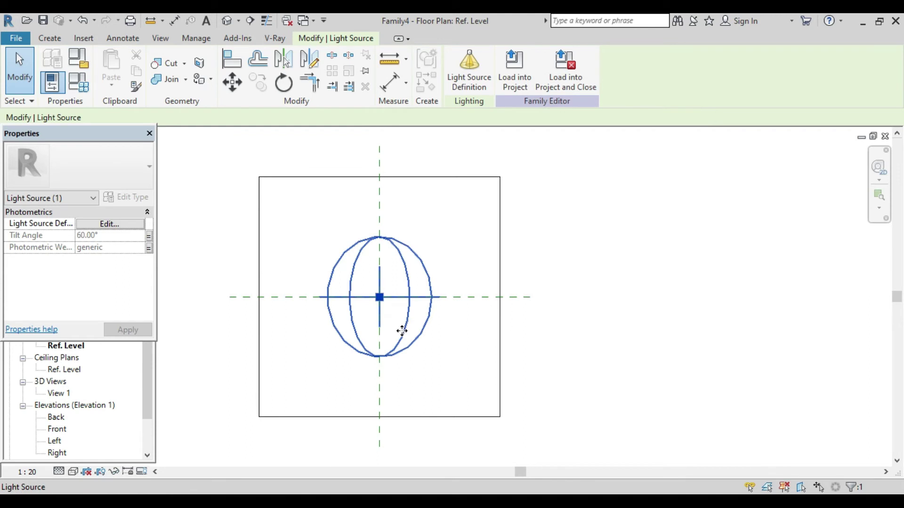
middle_drag(434, 347, 447, 349)
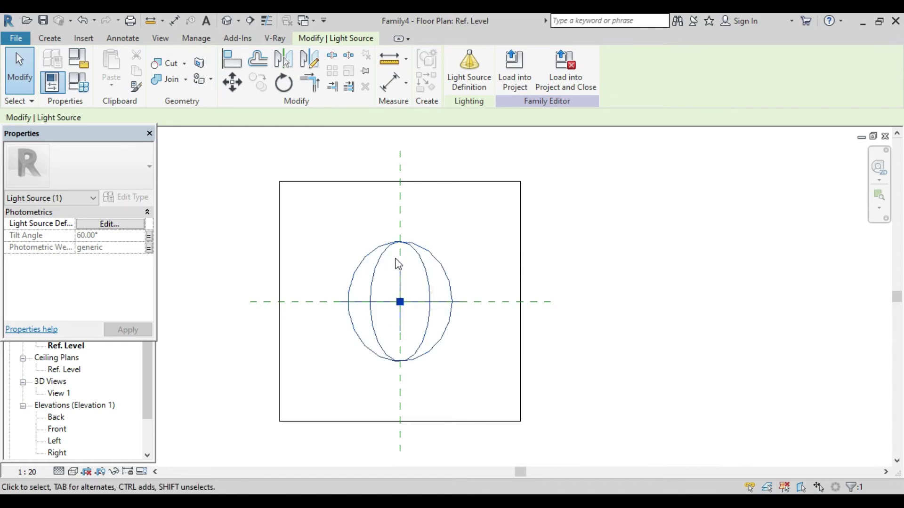
Step: Review the family's type parameters and close them without changes
scroll(397, 257, up, 2)
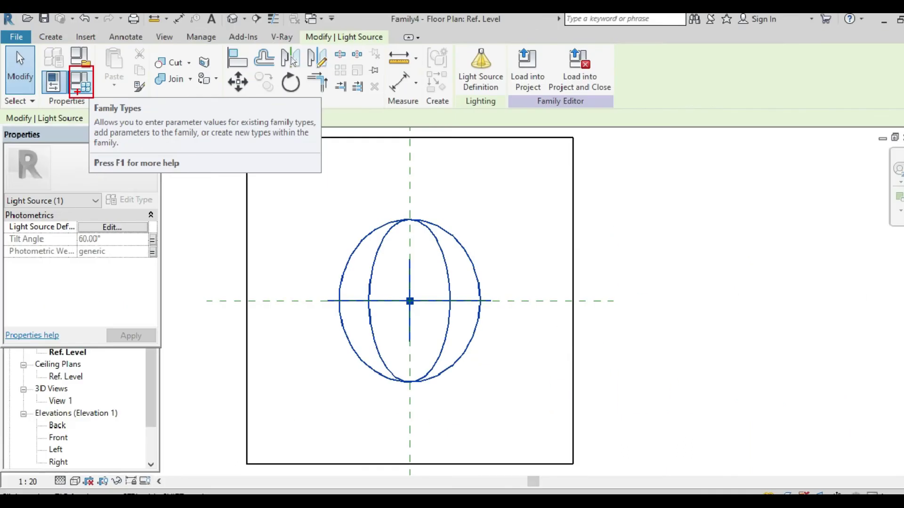
click(78, 89)
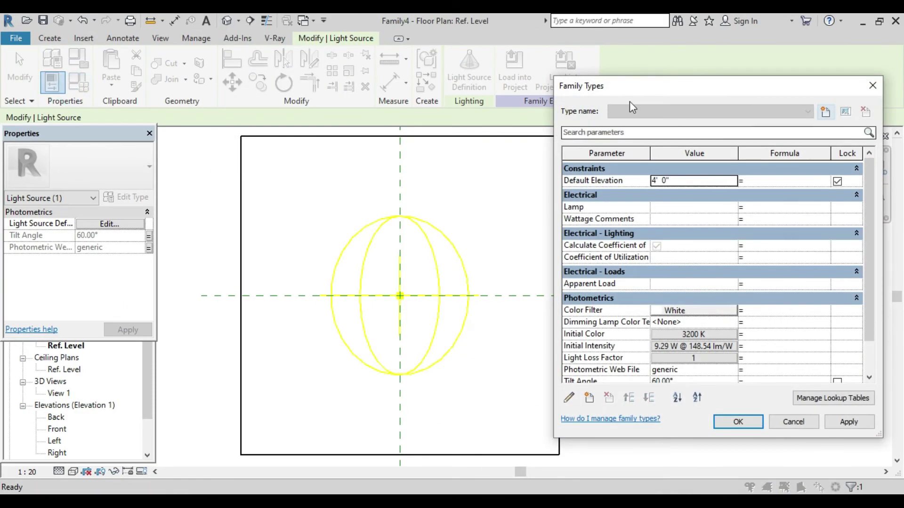
drag(631, 86, 615, 89)
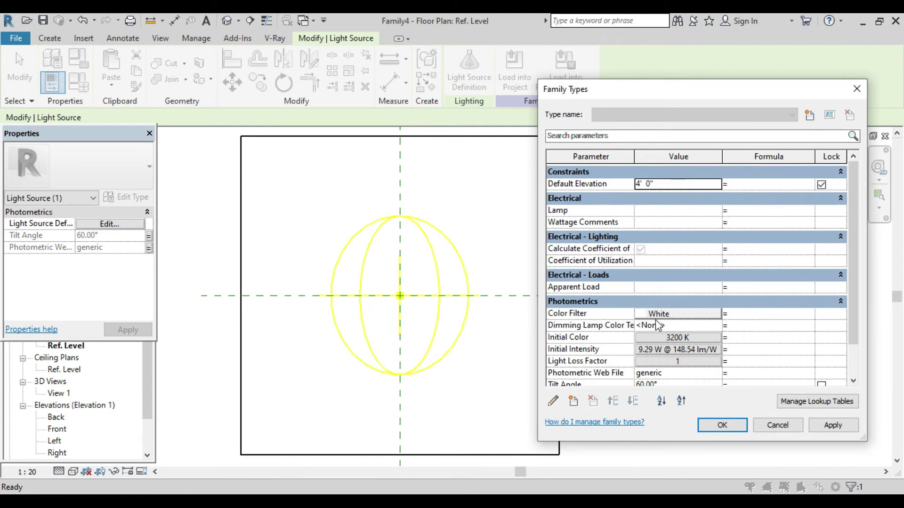
drag(682, 96, 655, 73)
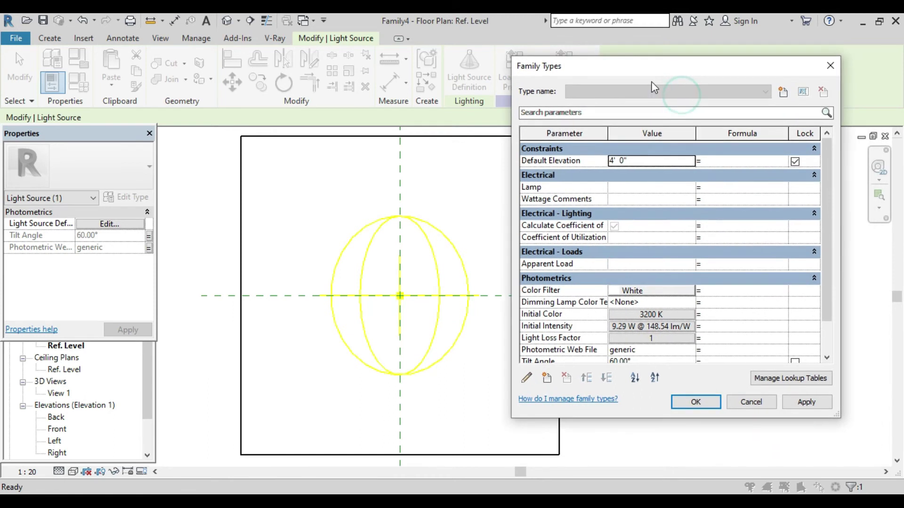
scroll(637, 336, down, 3)
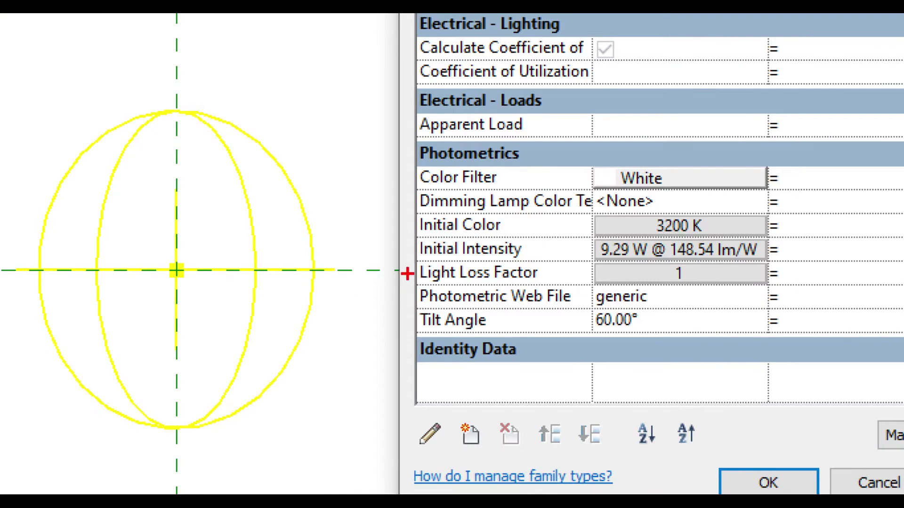
mouse_move(417, 278)
mouse_down()
mouse_move(516, 305)
mouse_move(739, 305)
mouse_up()
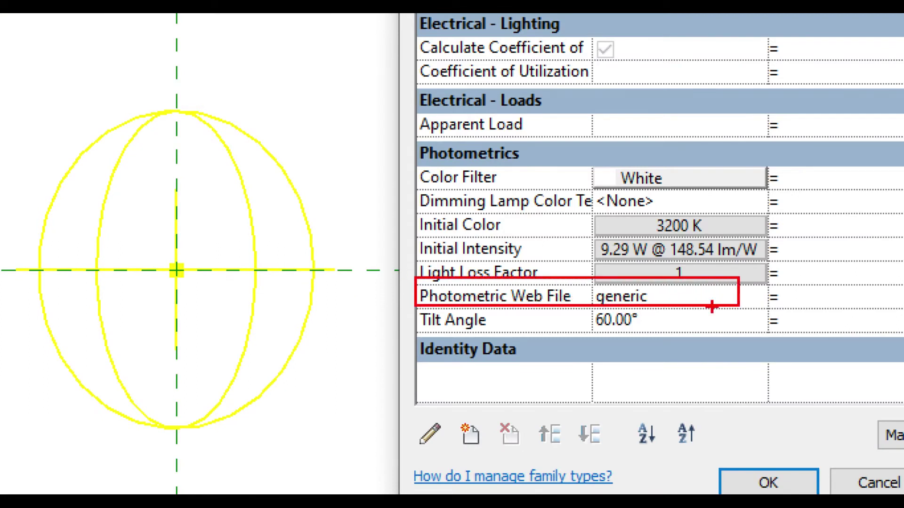
drag(409, 306, 708, 335)
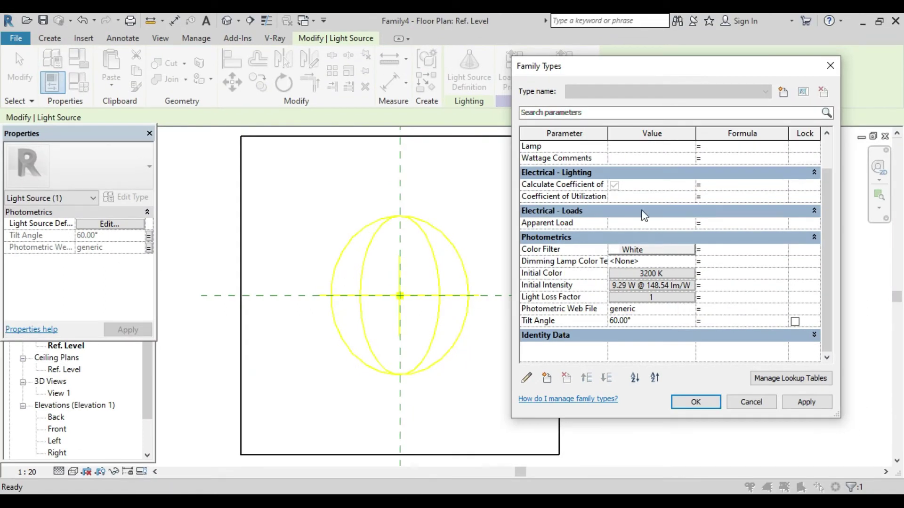
click(830, 66)
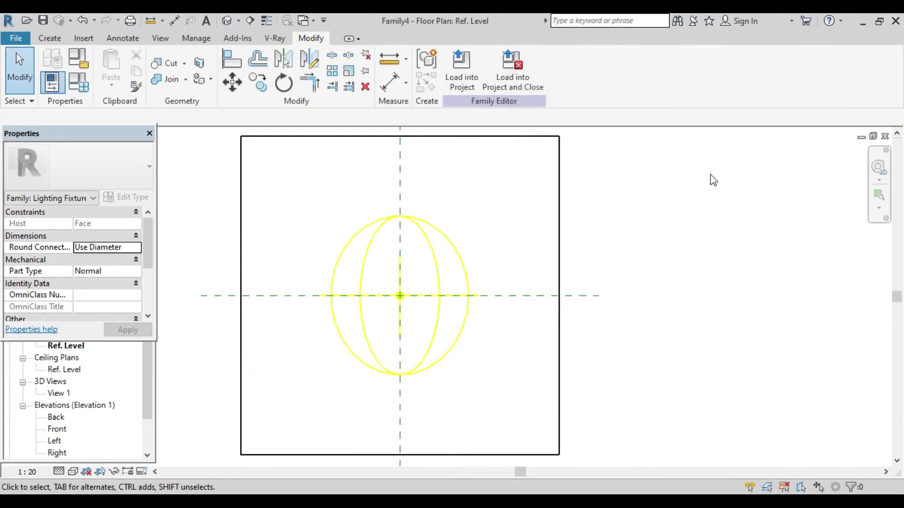
Step: Set the light source to Point emission with Photometric Web distribution
click(460, 252)
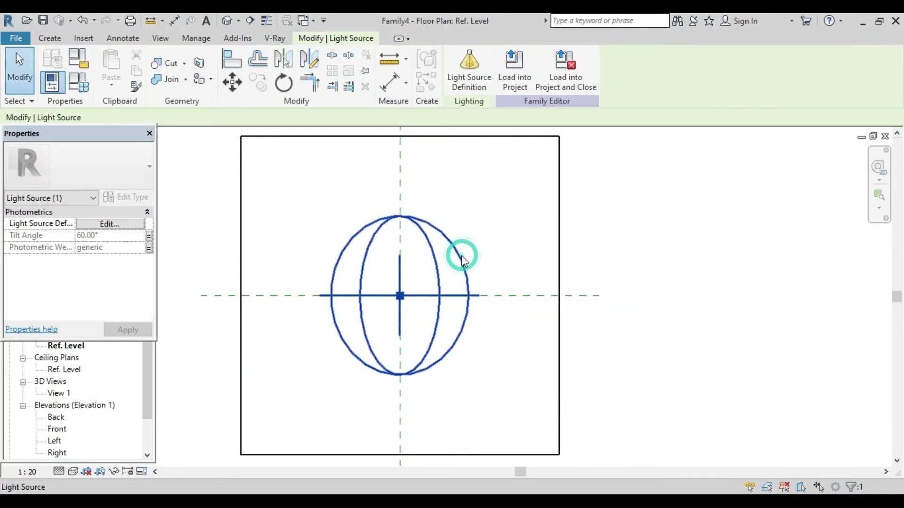
click(484, 85)
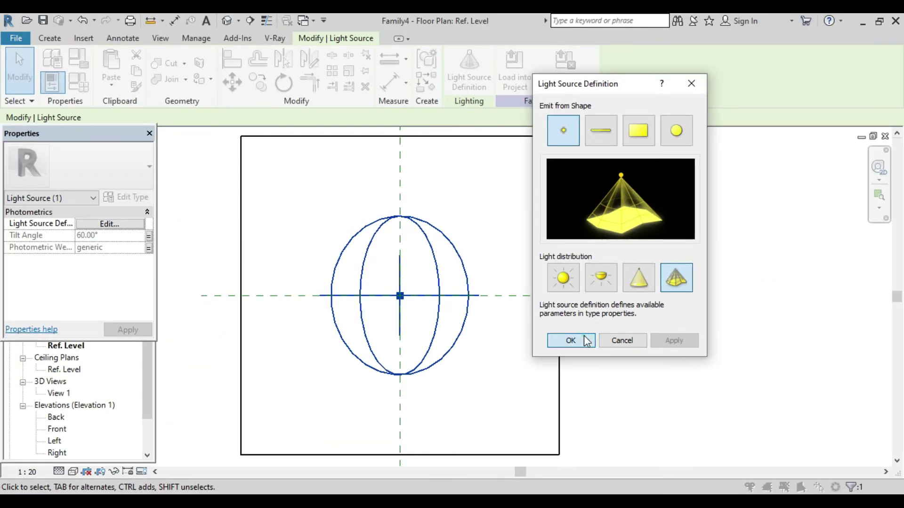
click(568, 342)
Step: Start browsing for a new Photometric Web File from the family's type parameters
click(78, 83)
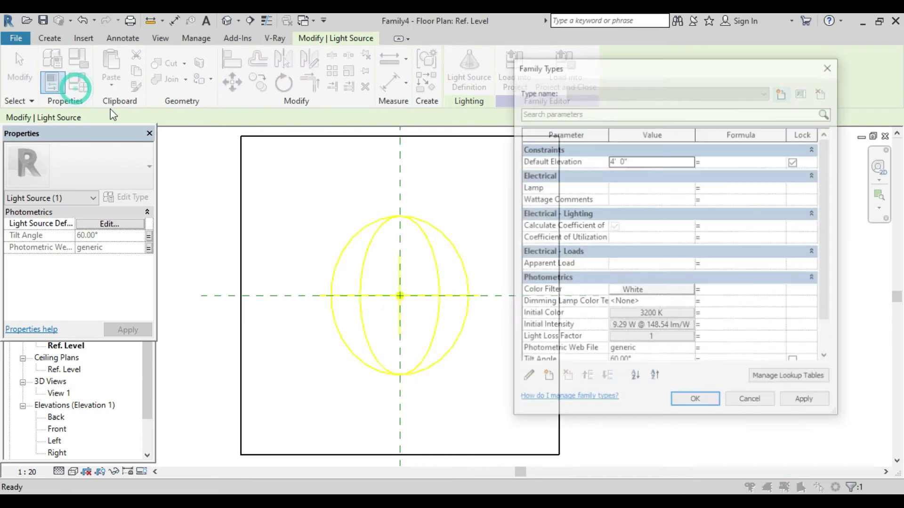
scroll(595, 340, down, 1)
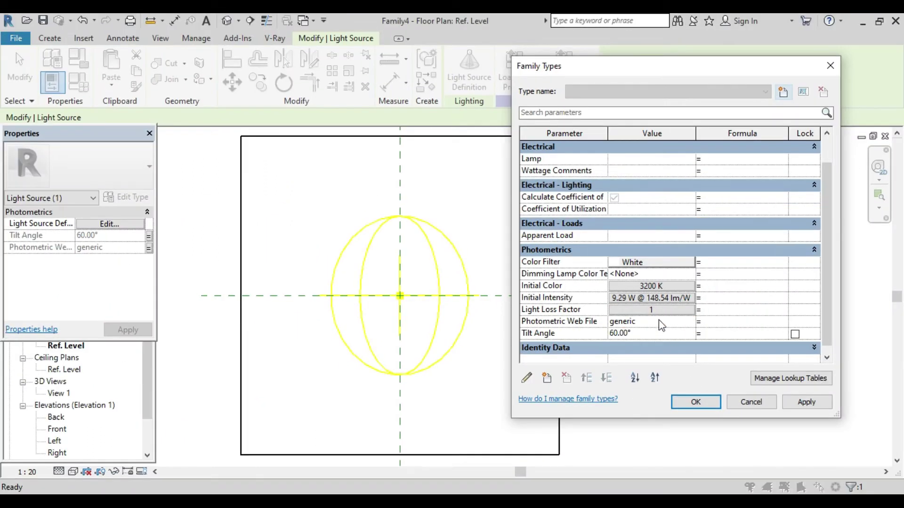
click(658, 321)
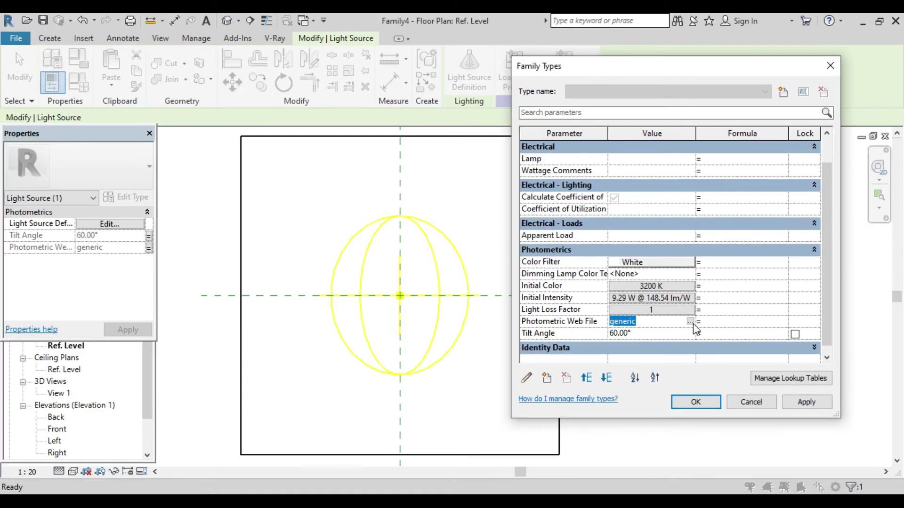
click(690, 322)
scroll(395, 282, down, 2)
scroll(396, 297, up, 2)
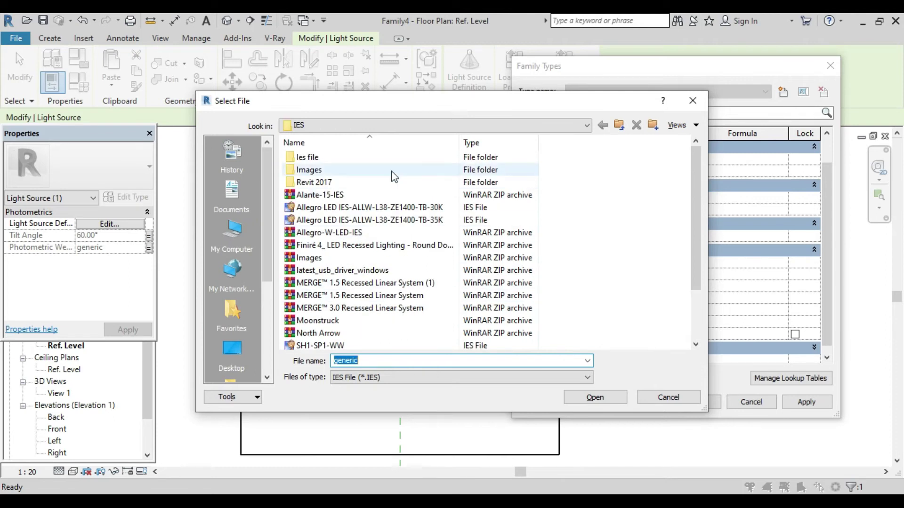
scroll(391, 264, down, 2)
scroll(391, 277, up, 2)
mouse_move(307, 157)
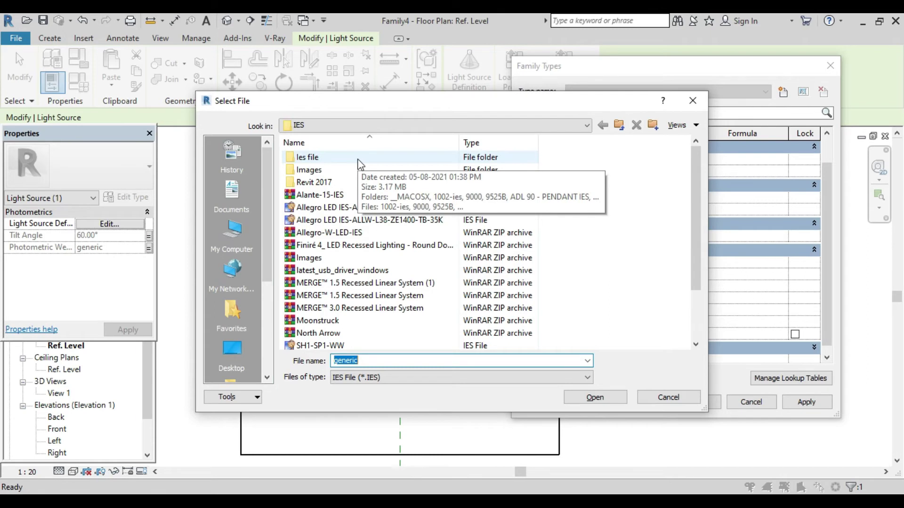
Step: Load and apply DS160.XTM14.N.8030.61 - S1.IES from the Ies file > DS160 folder
double_click(361, 164)
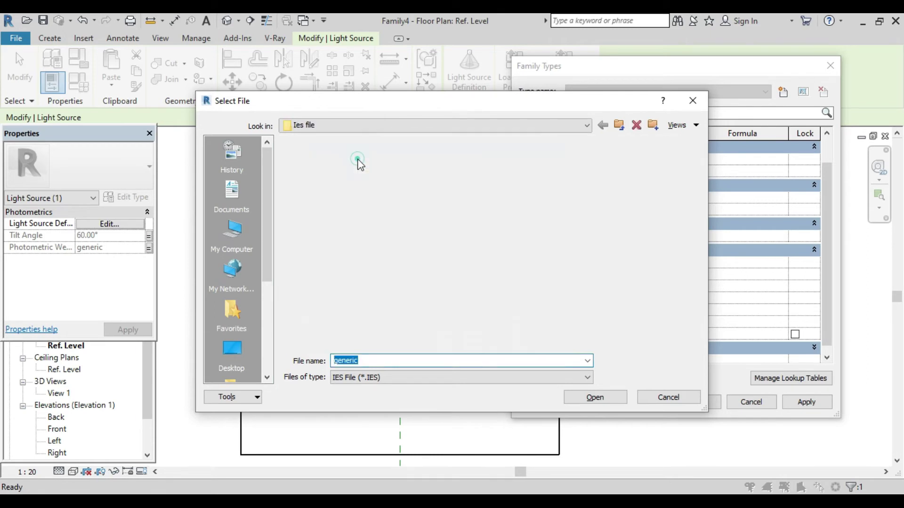
scroll(361, 219, down, 3)
scroll(360, 220, down, 2)
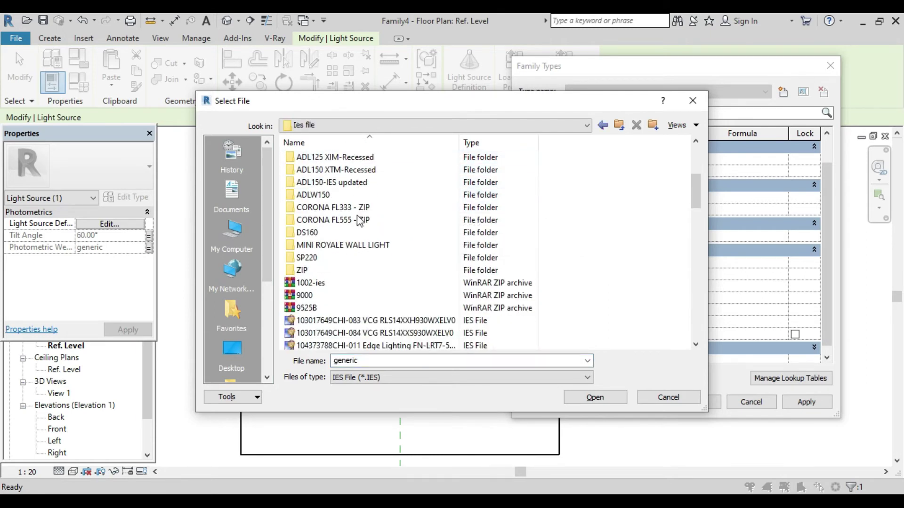
double_click(349, 236)
scroll(351, 245, down, 4)
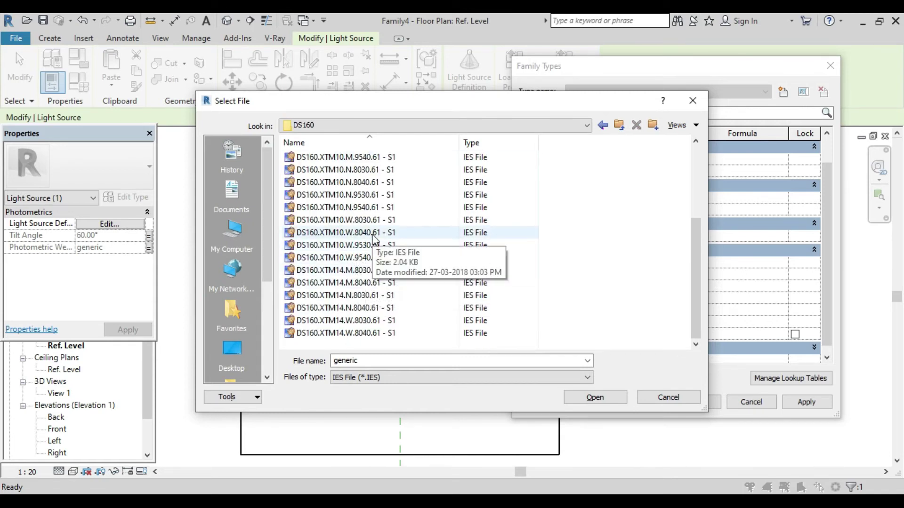
click(377, 296)
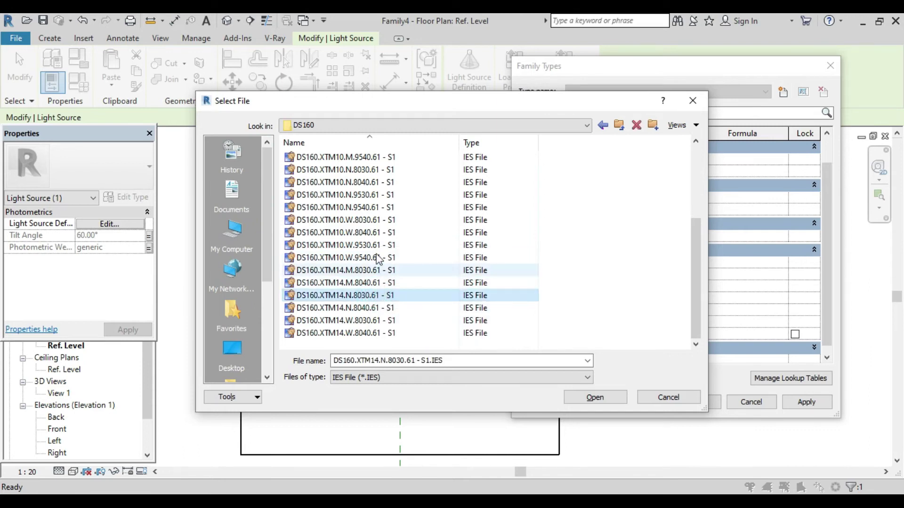
click(583, 398)
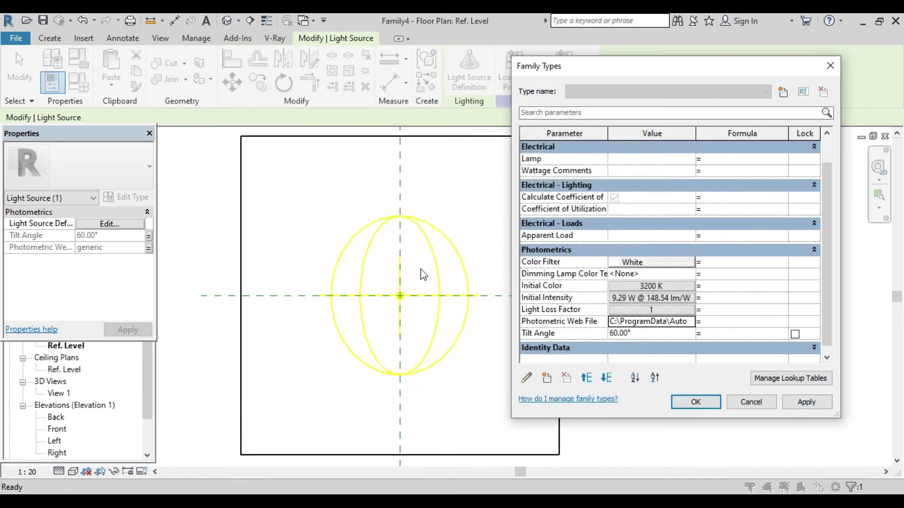
click(810, 400)
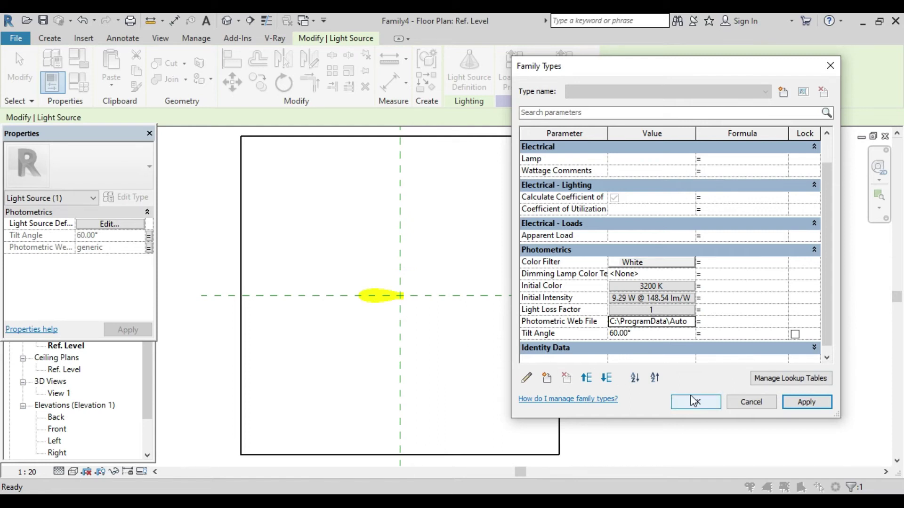
click(694, 402)
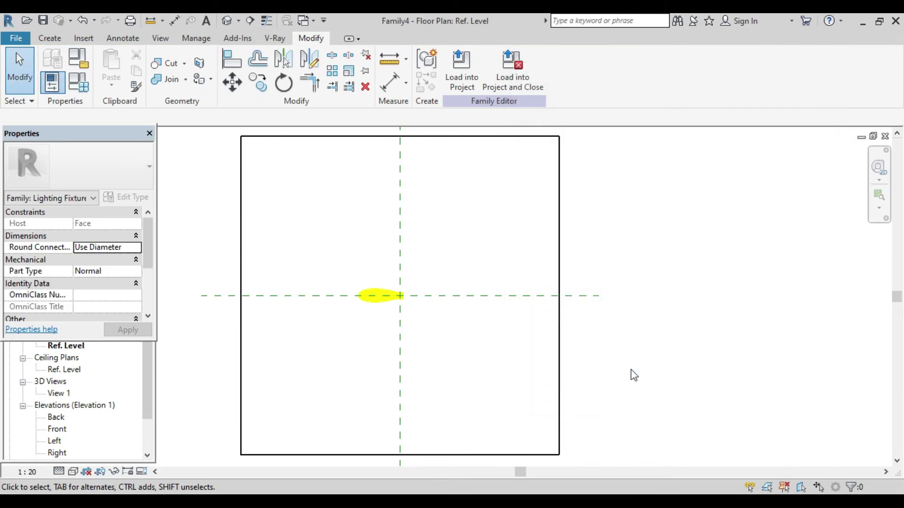
Step: Switch to the default 3D view and select the light source on the box
click(227, 20)
mouse_move(385, 250)
shift+middle_down()
mouse_move(452, 308)
mouse_move(416, 194)
mouse_move(448, 291)
mouse_move(414, 246)
shift+middle_up()
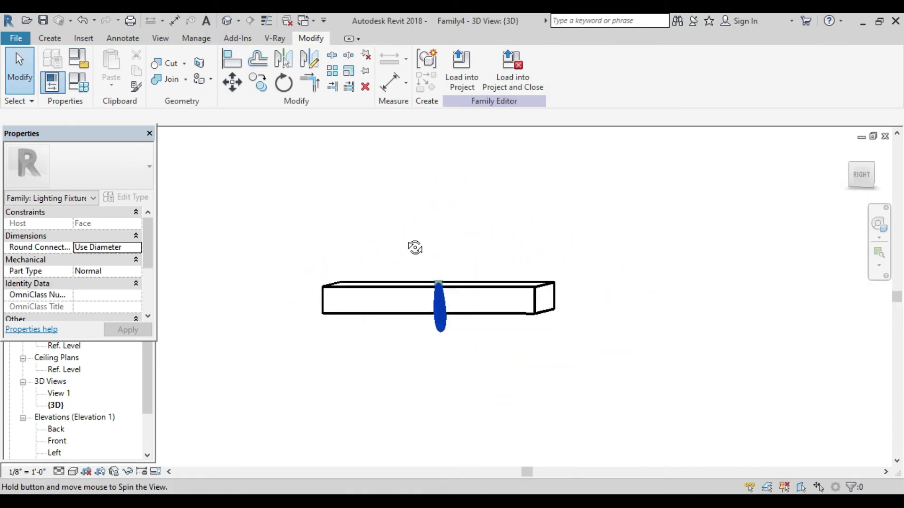
mouse_move(464, 358)
shift+middle_down()
mouse_move(440, 320)
mouse_move(488, 370)
mouse_move(474, 347)
shift+middle_up()
scroll(444, 326, up, 2)
scroll(448, 333, down, 2)
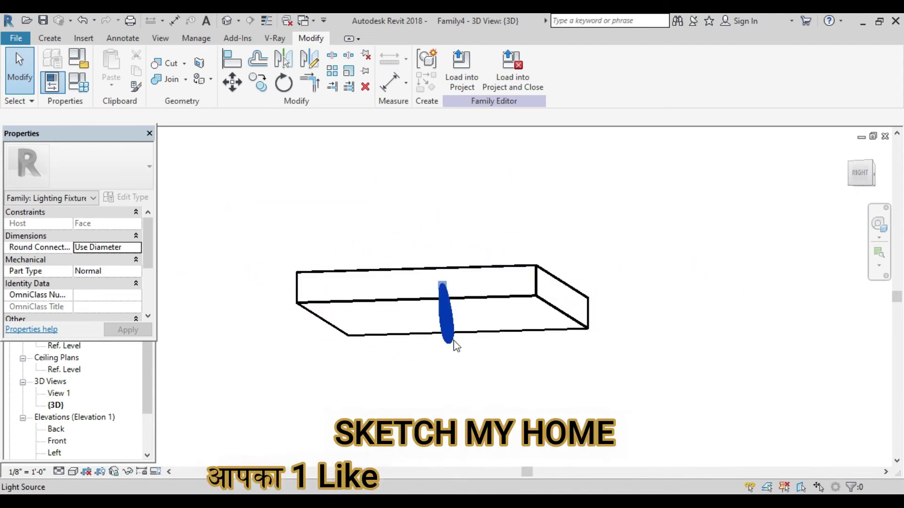
click(453, 343)
Step: Orbit to an oblique top view and draw all edges as thin lines
mouse_move(404, 339)
shift+middle_down()
mouse_move(444, 379)
mouse_move(464, 367)
mouse_move(478, 383)
shift+middle_up()
scroll(453, 369, up, 1)
shift+middle_drag(468, 353, 436, 359)
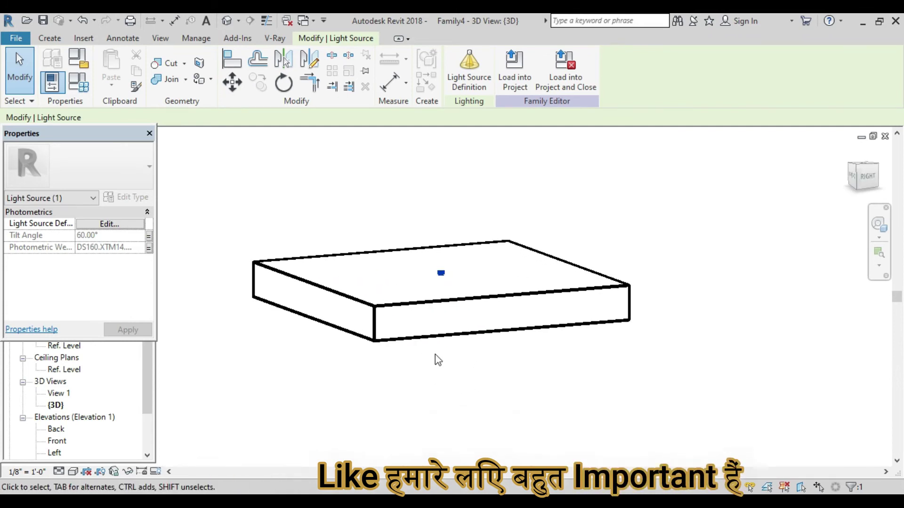
scroll(393, 323, up, 2)
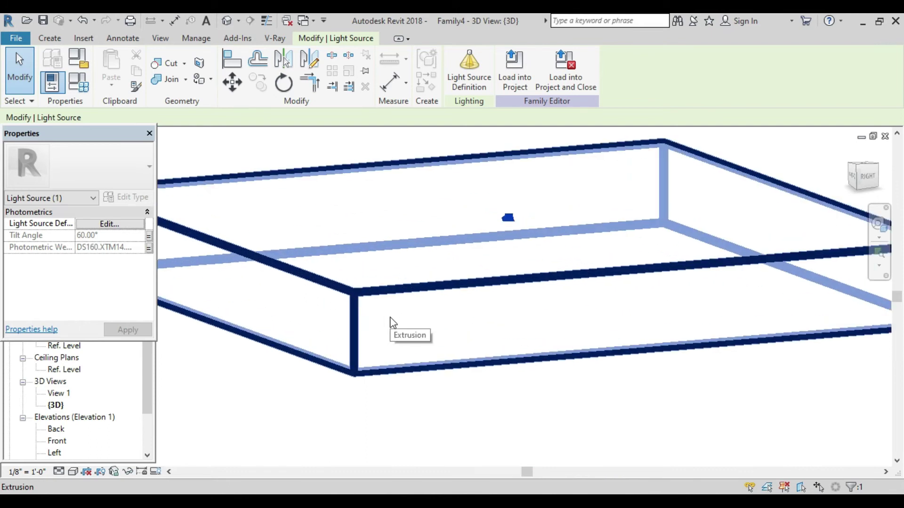
scroll(393, 323, down, 1)
scroll(394, 324, up, 2)
scroll(393, 323, down, 1)
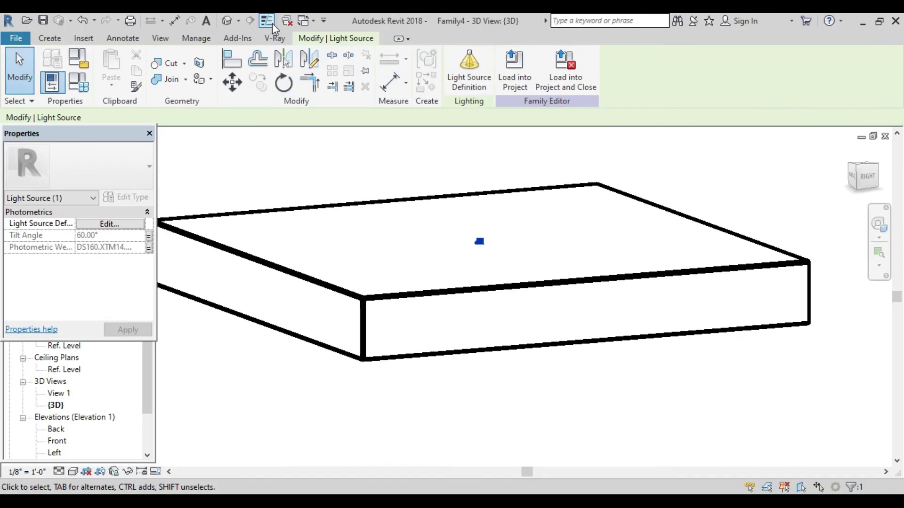
click(267, 20)
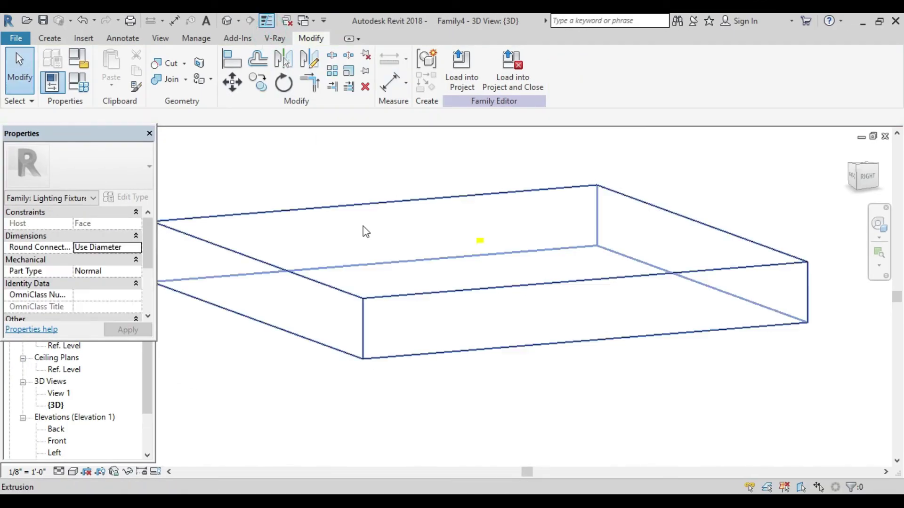
middle_drag(422, 288, 405, 309)
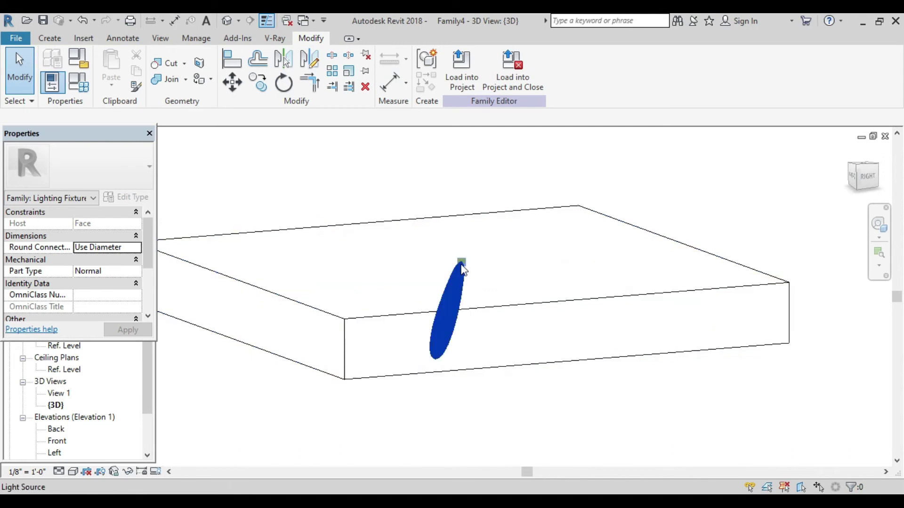
Step: Change the light's Tilt Angle to 0° in Family Types and apply it
click(83, 92)
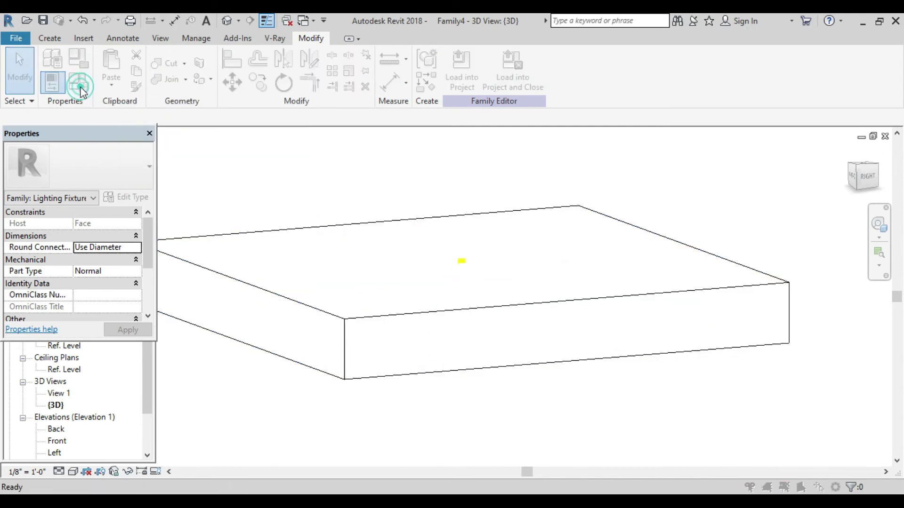
scroll(636, 333, down, 1)
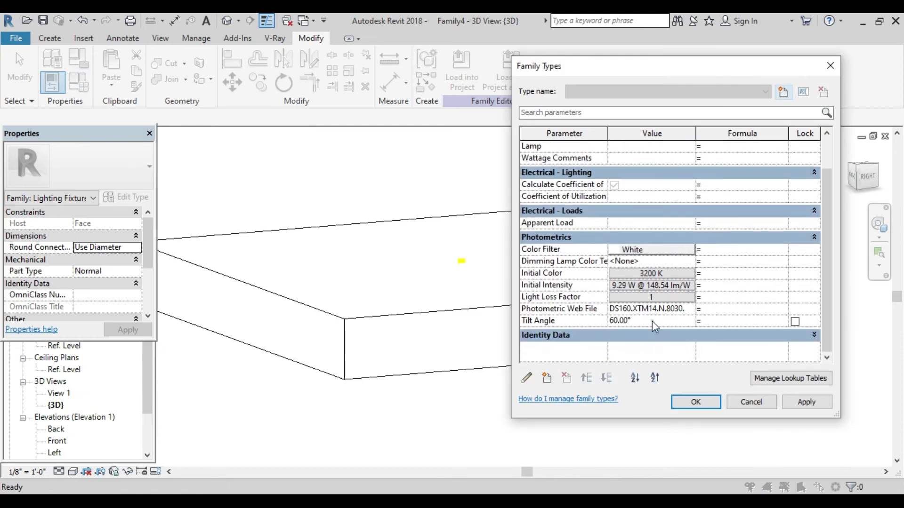
click(653, 322)
text(0)
key(Tab)
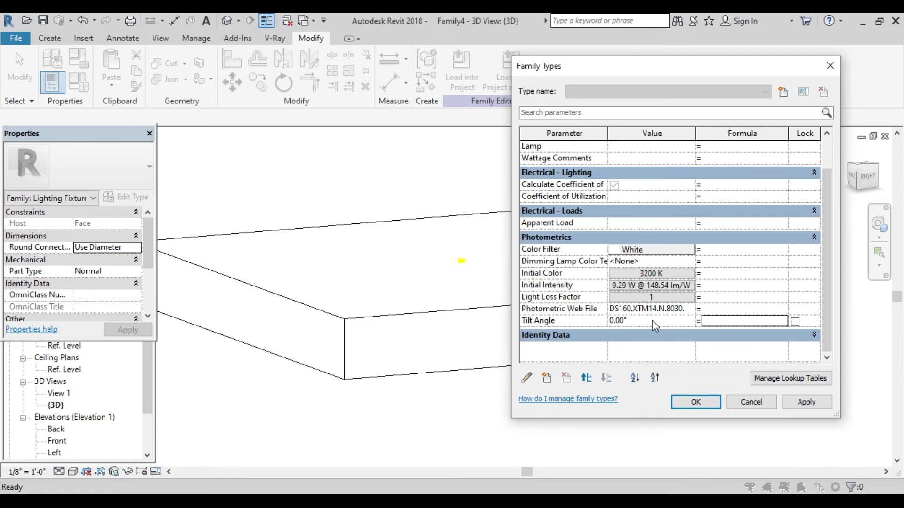
click(807, 403)
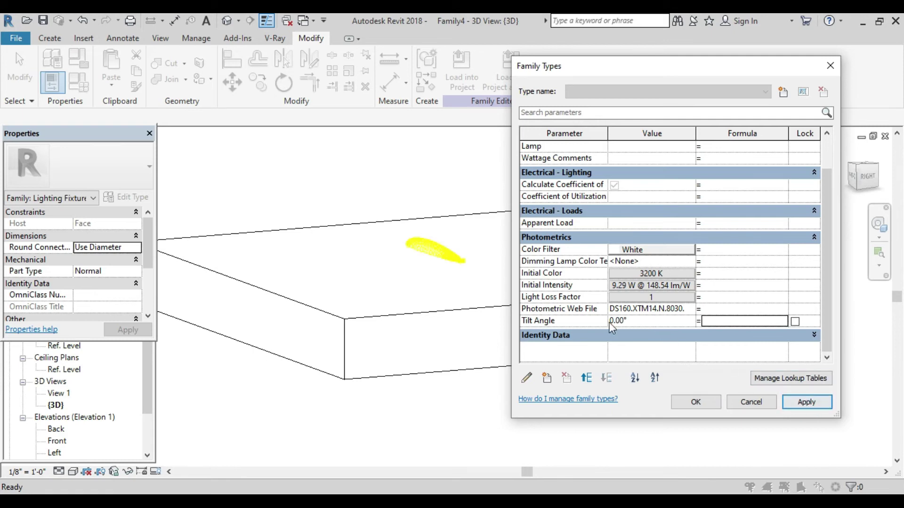
click(695, 403)
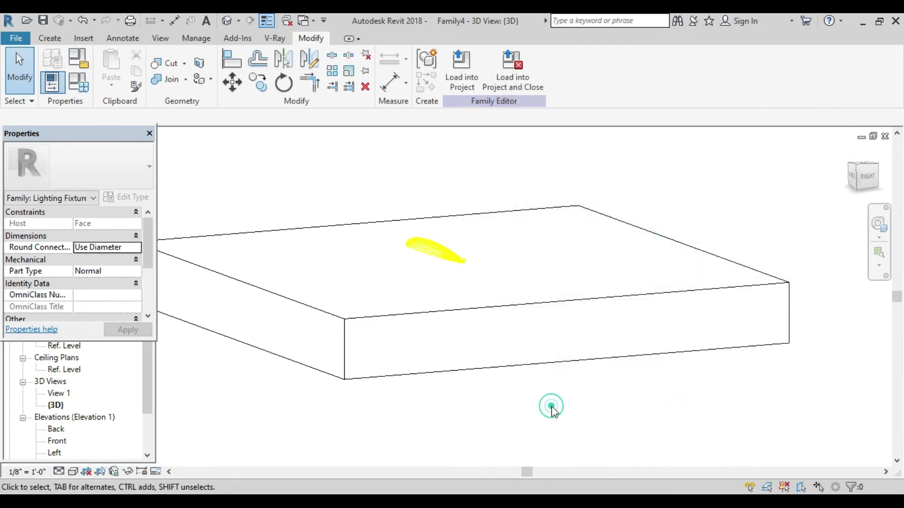
Step: Open the Front elevation and select the light source
double_click(50, 442)
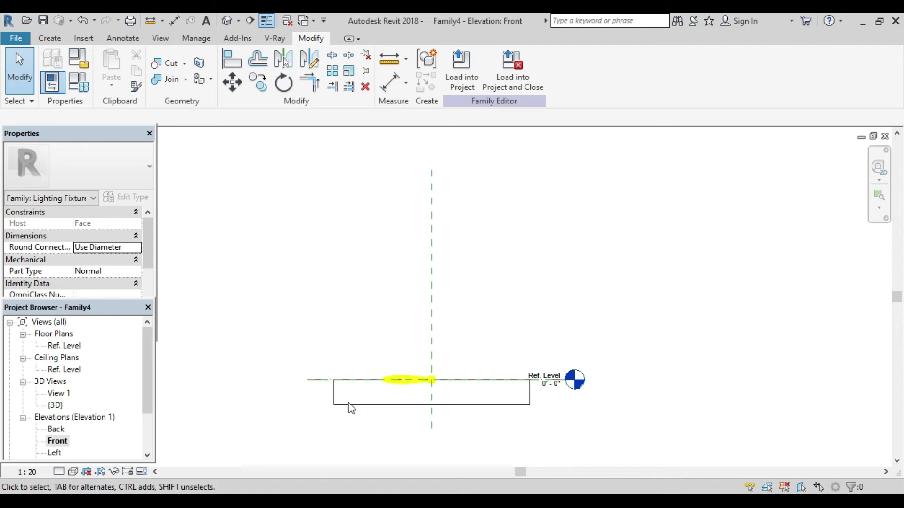
scroll(428, 395, up, 5)
middle_drag(359, 384, 289, 314)
scroll(290, 314, up, 3)
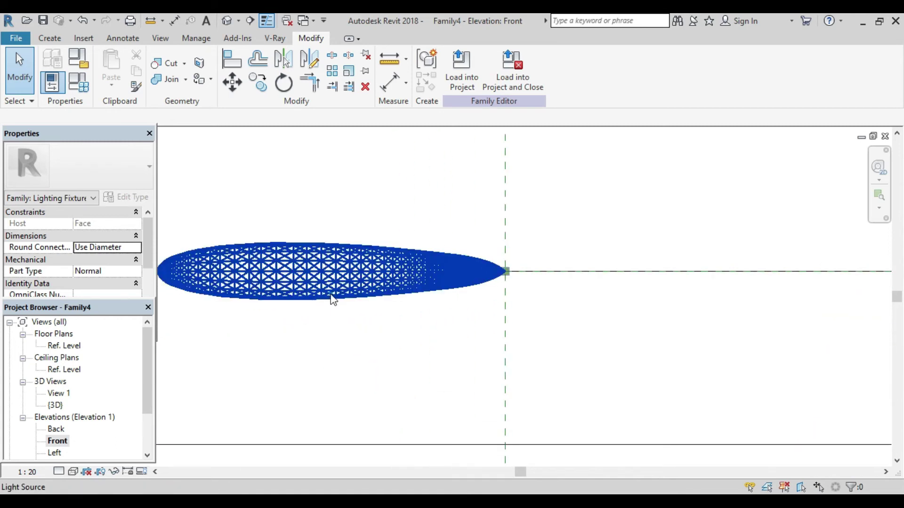
click(332, 296)
Step: Centre the light source in view and show its type parameters (3200 K, 9.29 W)
scroll(323, 328, down, 3)
middle_drag(323, 327, 398, 353)
scroll(381, 339, up, 2)
scroll(335, 333, up, 1)
scroll(334, 333, down, 3)
scroll(335, 333, up, 2)
middle_drag(335, 336, 377, 385)
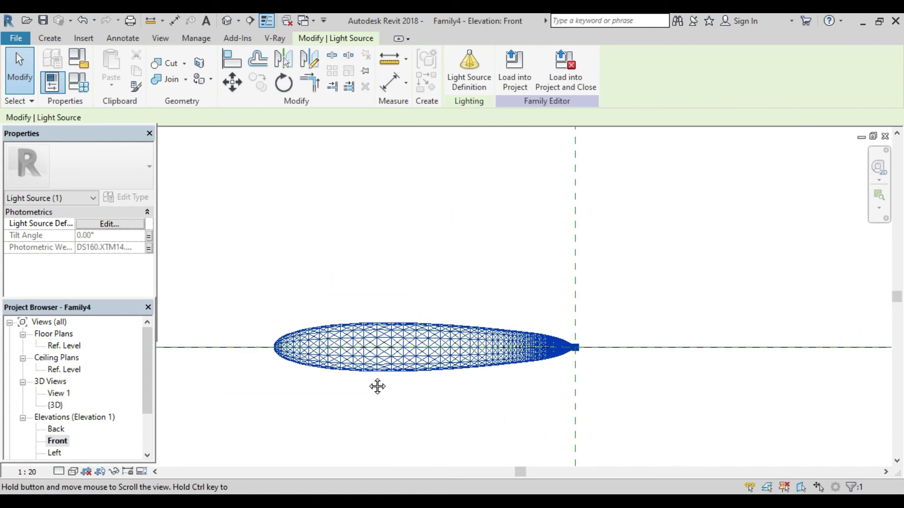
scroll(414, 354, down, 1)
scroll(413, 354, up, 1)
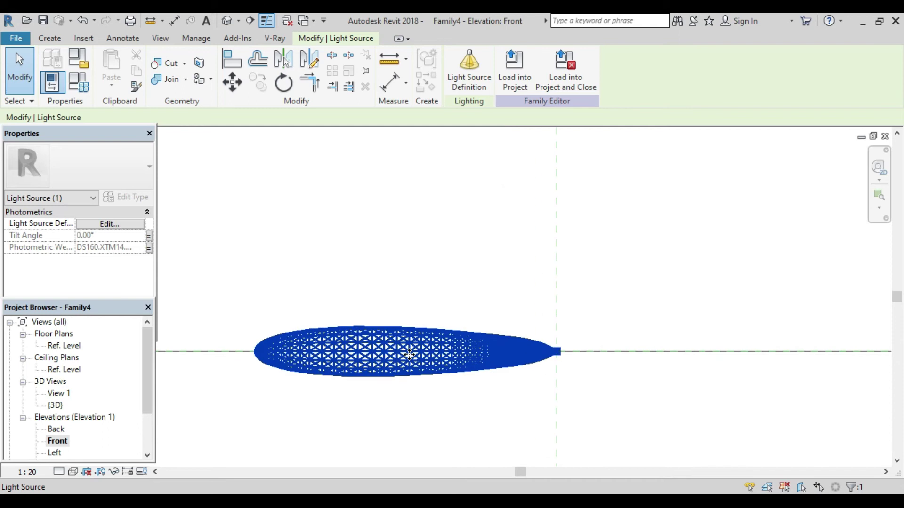
middle_drag(409, 355, 403, 343)
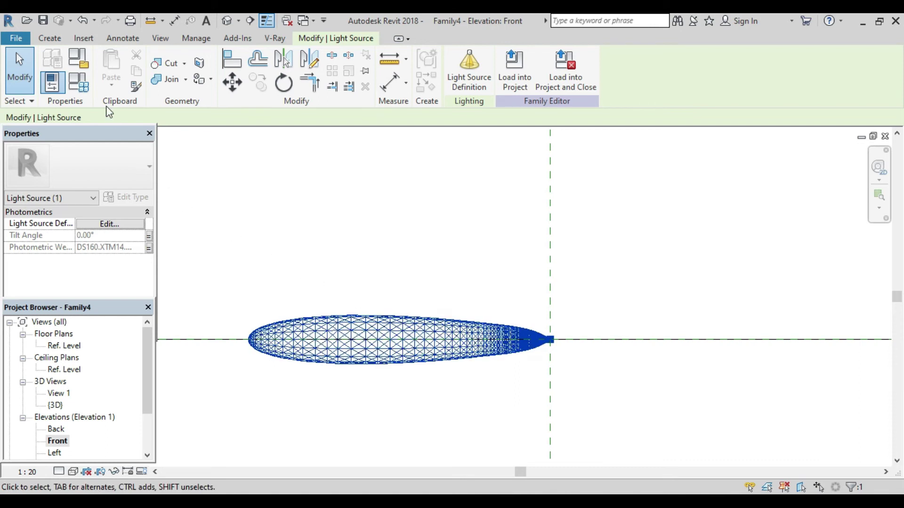
click(87, 86)
scroll(622, 329, down, 1)
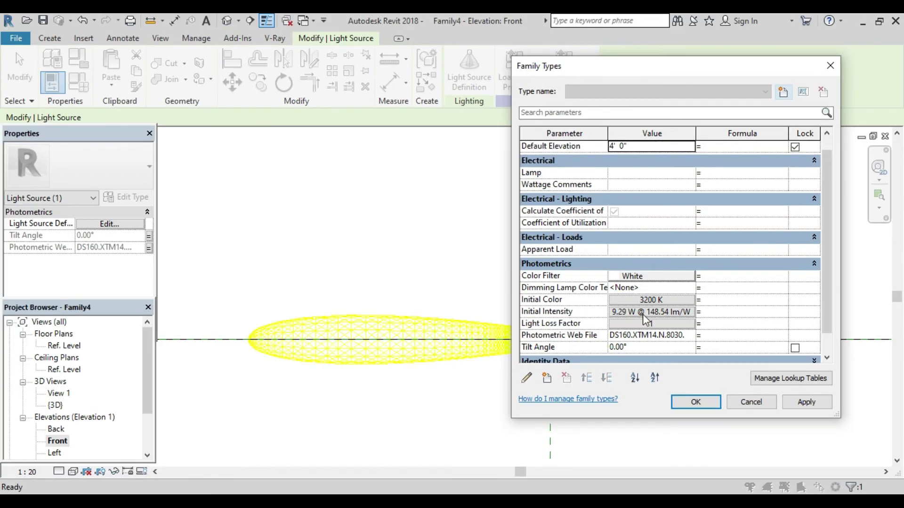
Step: Try Illuminance for Initial Intensity, dismiss the invalid input error, and cancel unchanged
click(644, 312)
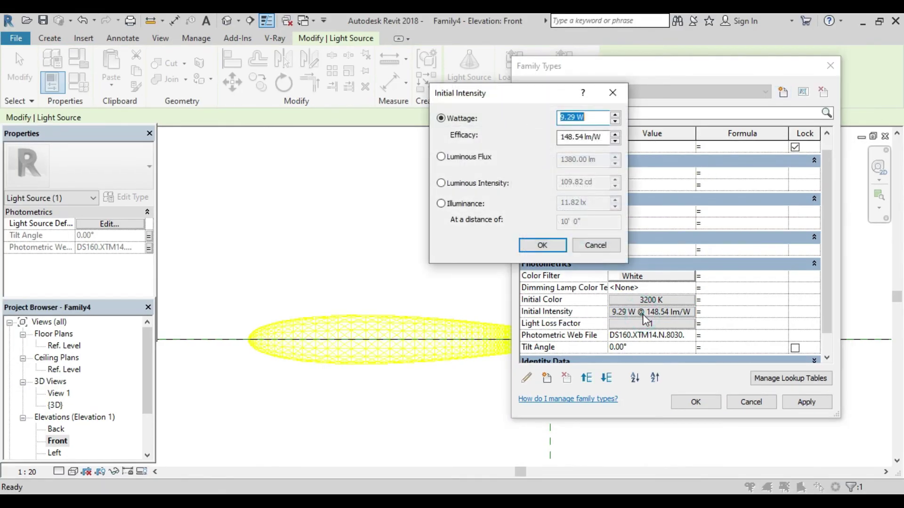
click(443, 206)
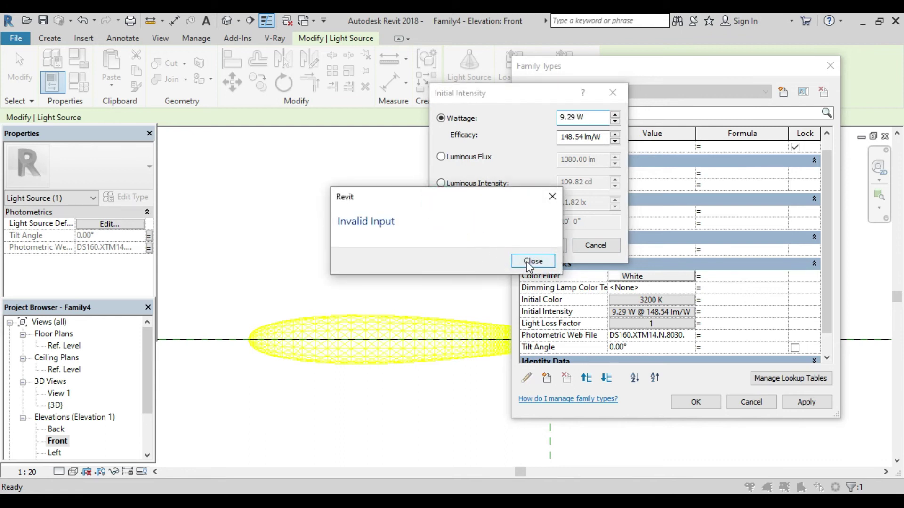
click(551, 196)
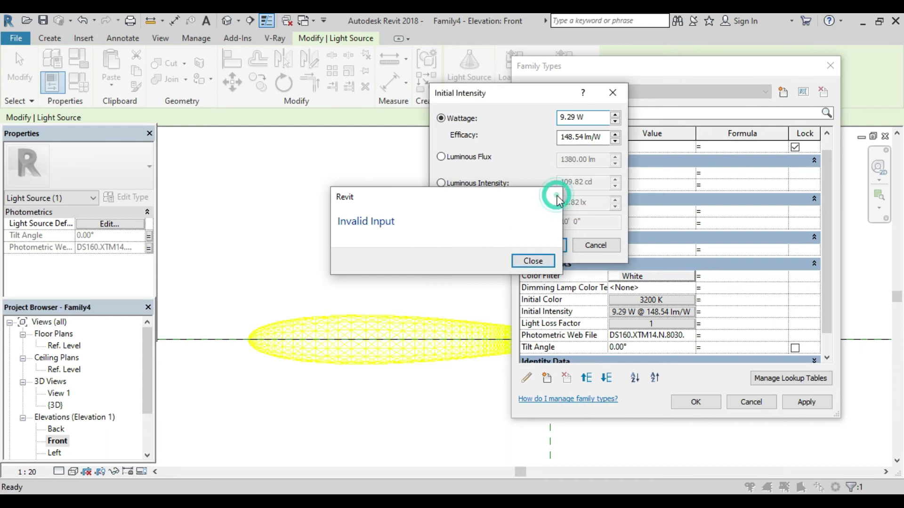
click(595, 247)
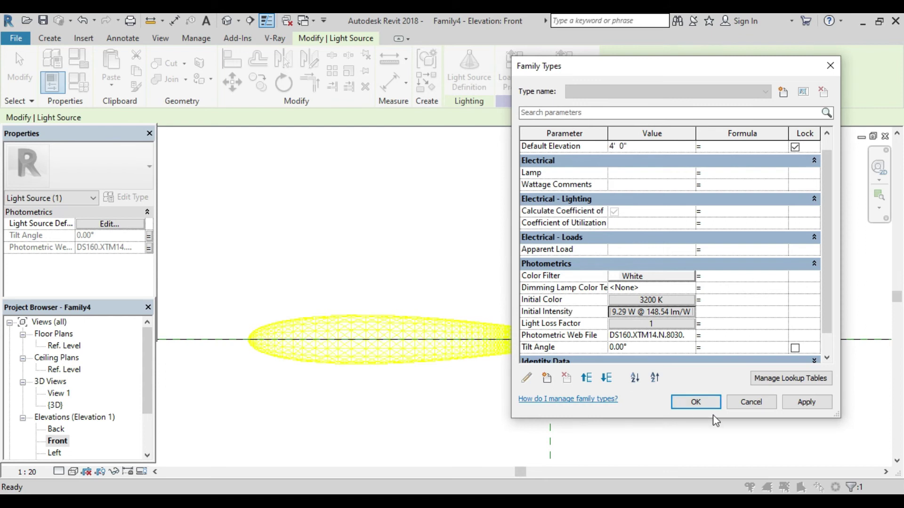
click(751, 401)
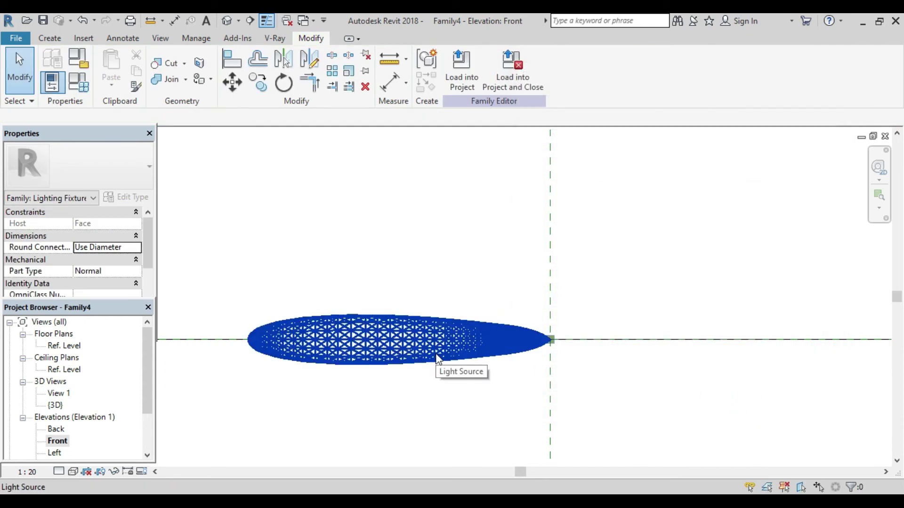
Step: Select the light source, reframe the elevation, and recheck the type parameters unchanged
click(436, 357)
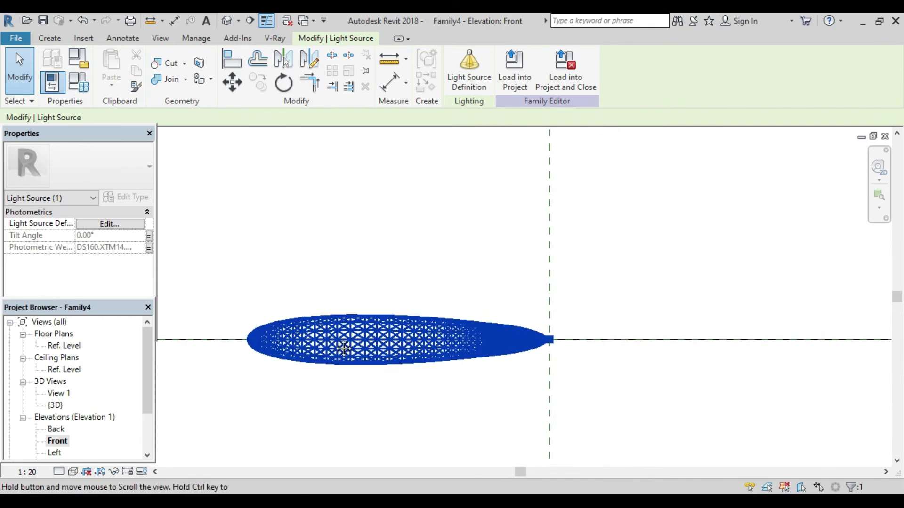
middle_drag(342, 344, 300, 305)
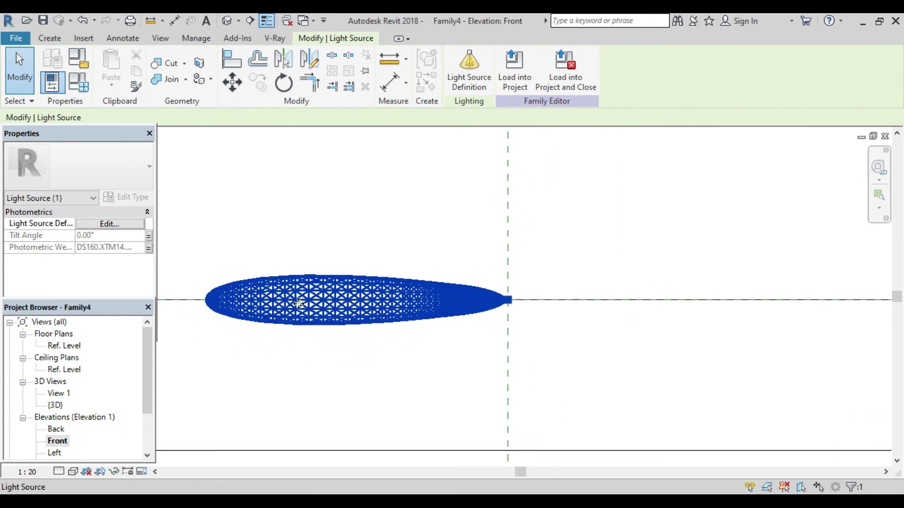
click(71, 85)
scroll(598, 324, down, 2)
scroll(612, 325, up, 2)
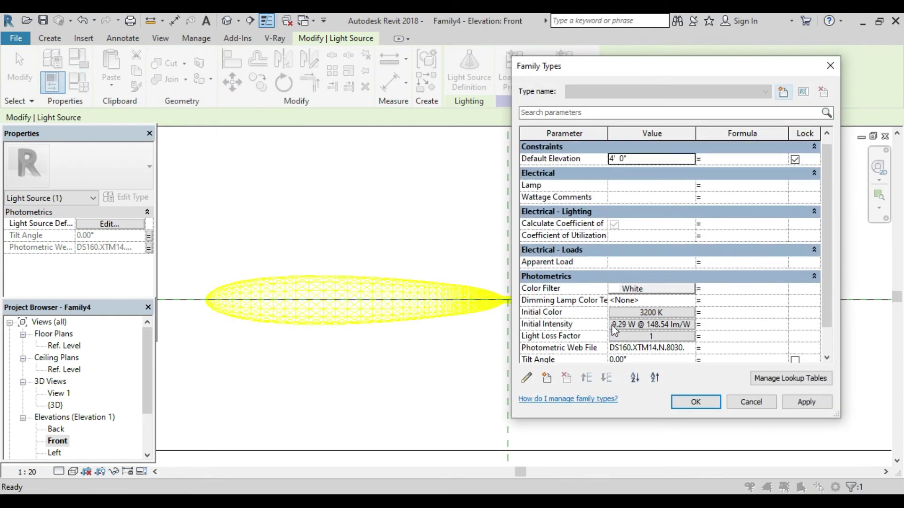
click(830, 66)
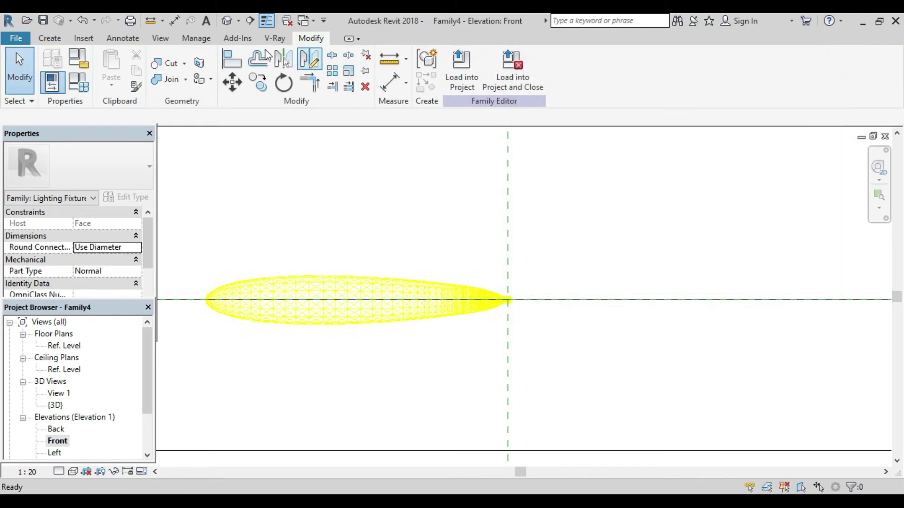
Step: Switch the family category to Generic Models
click(76, 64)
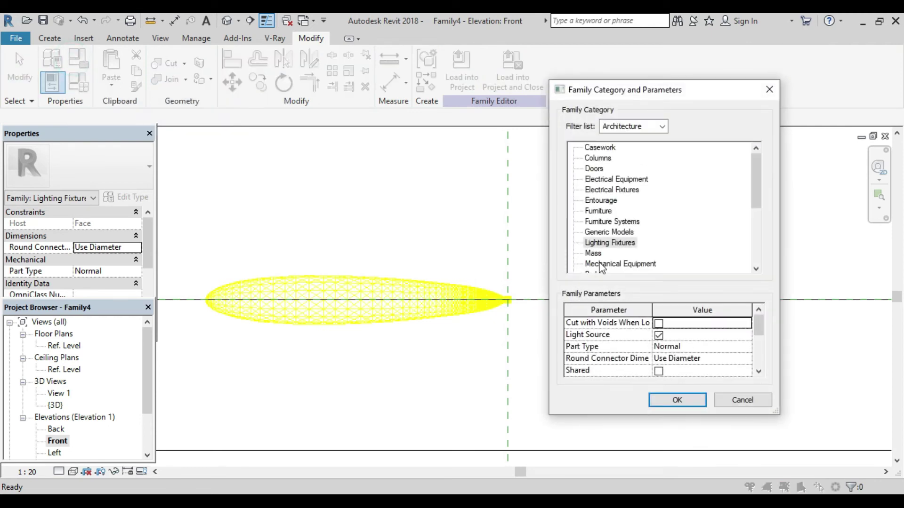
click(602, 233)
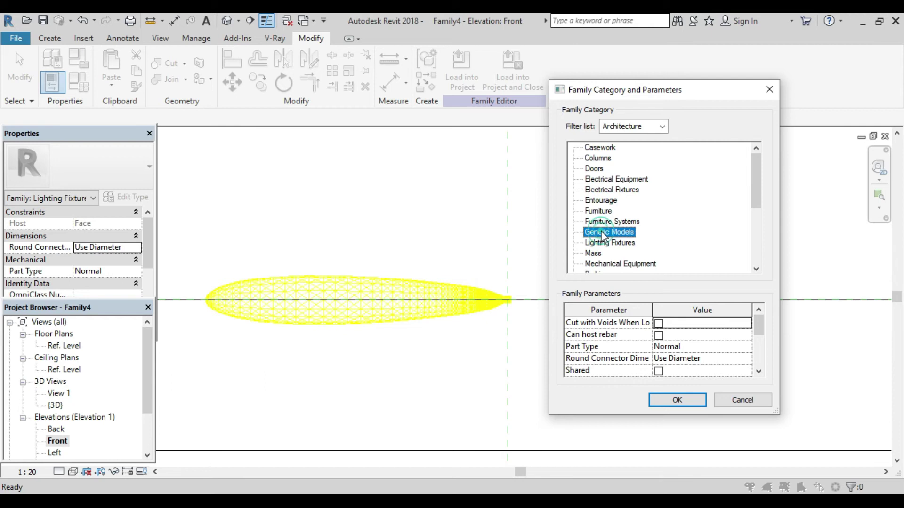
click(678, 401)
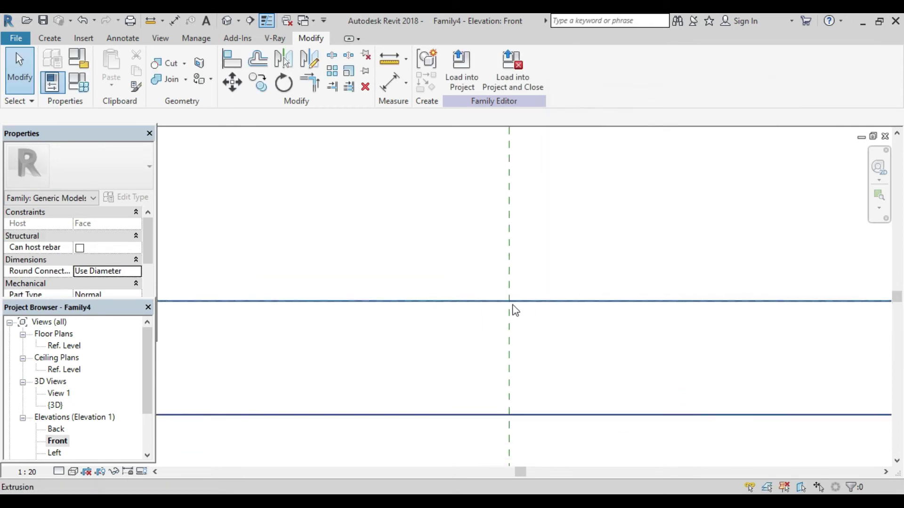
middle_drag(515, 311, 460, 327)
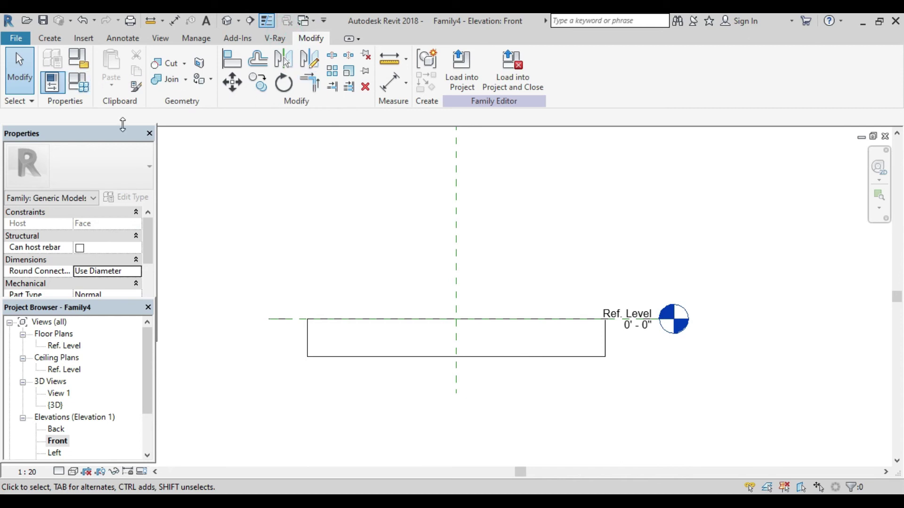
Step: Return the category to Lighting Fixtures with Light Source turned on
click(71, 62)
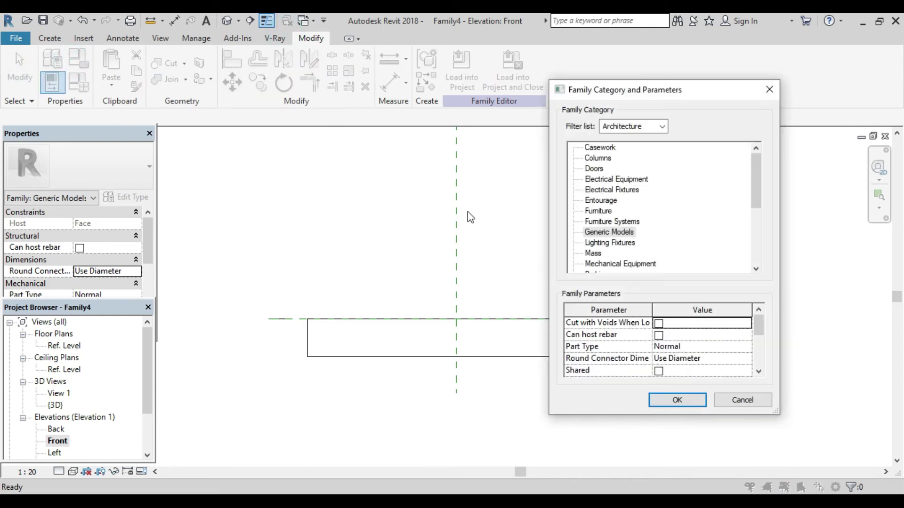
click(601, 245)
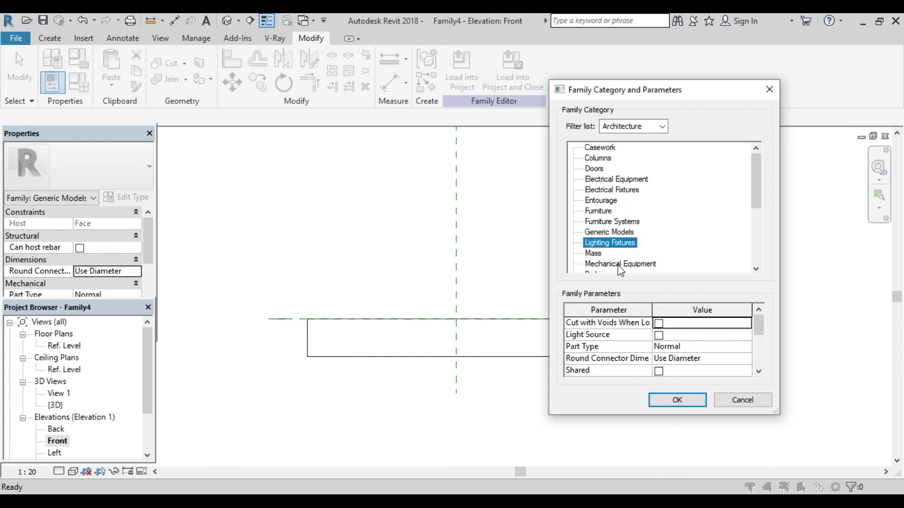
click(659, 336)
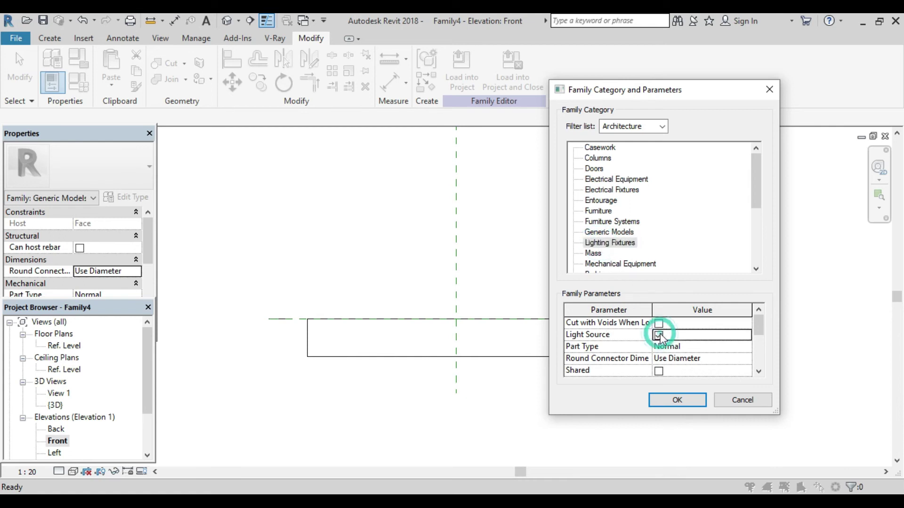
click(664, 401)
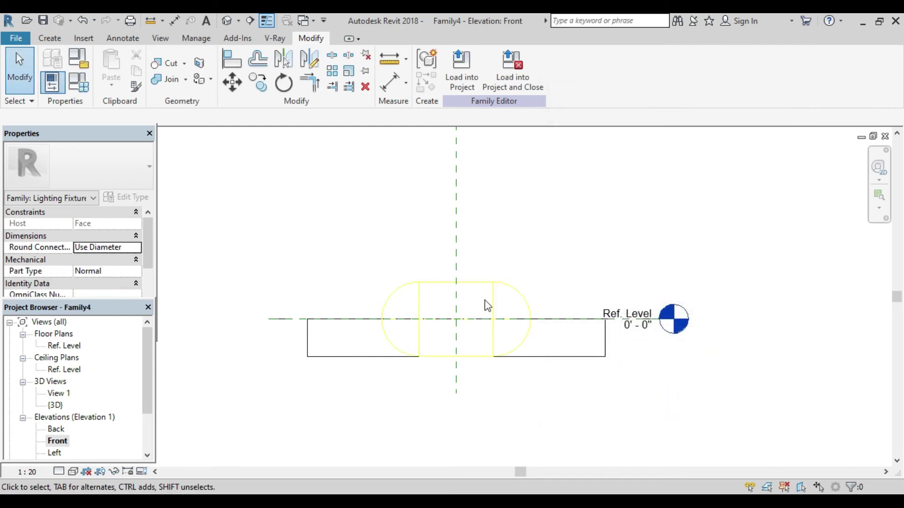
Step: Define the selected light source as Point shape with Photometric Web distribution
click(483, 289)
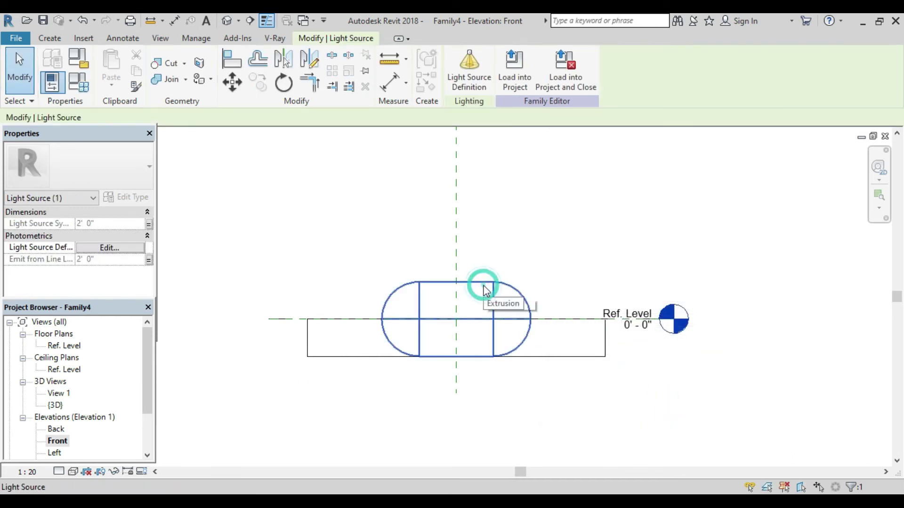
click(472, 81)
click(568, 142)
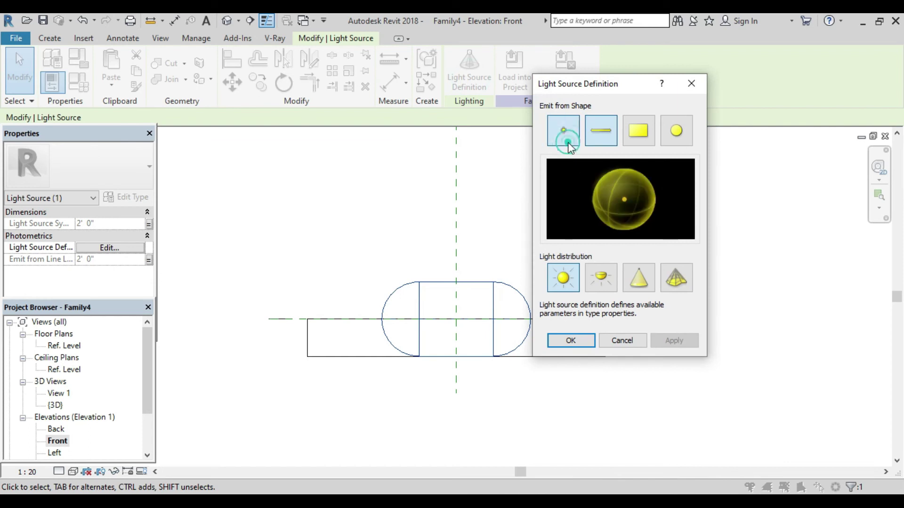
click(679, 278)
click(683, 344)
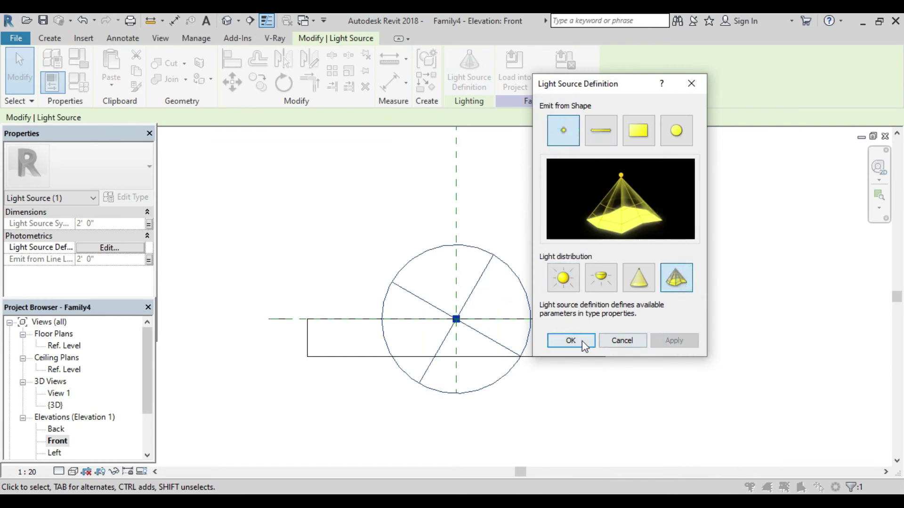
click(582, 341)
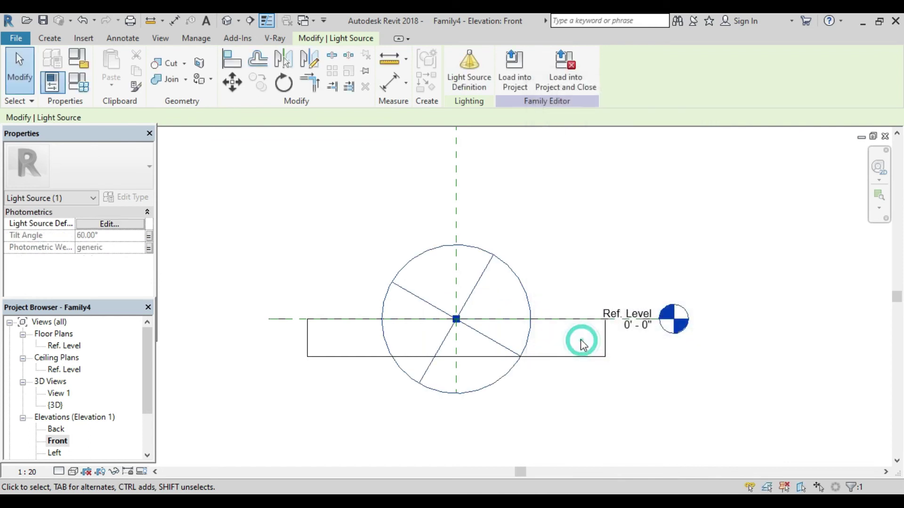
Step: Specify Initial Intensity as illuminance of 1000 lx at 10'
click(80, 84)
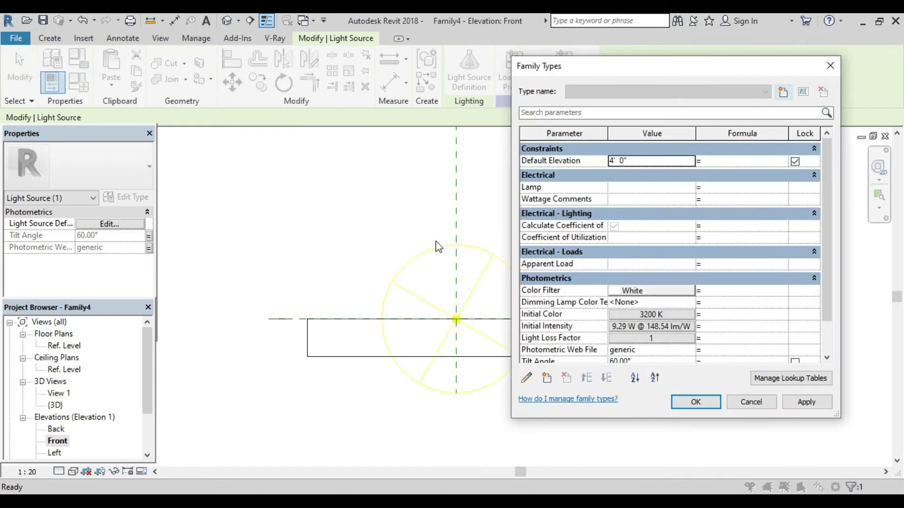
click(624, 328)
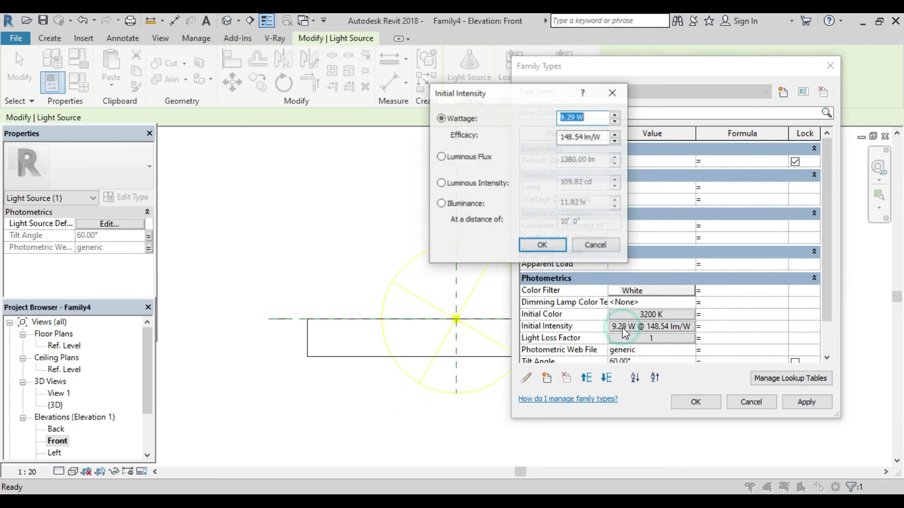
click(441, 204)
drag(592, 204, 550, 204)
text(1000)
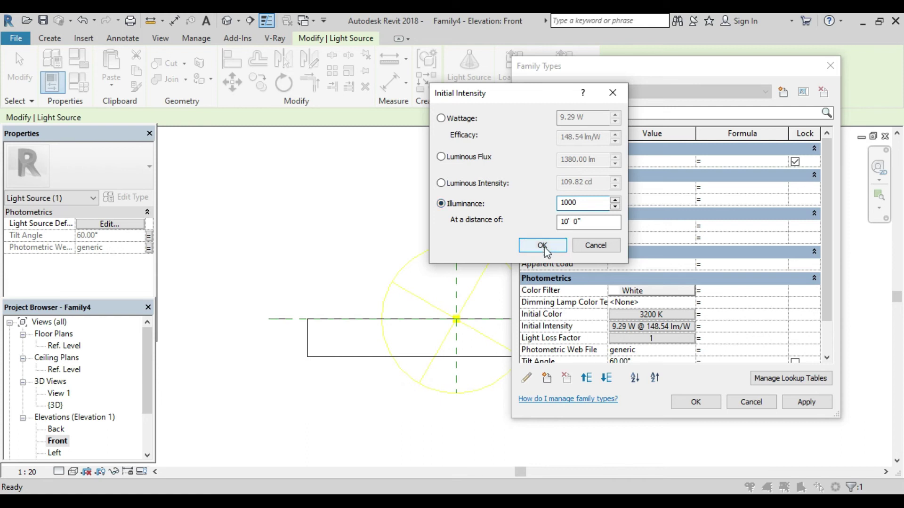
click(543, 245)
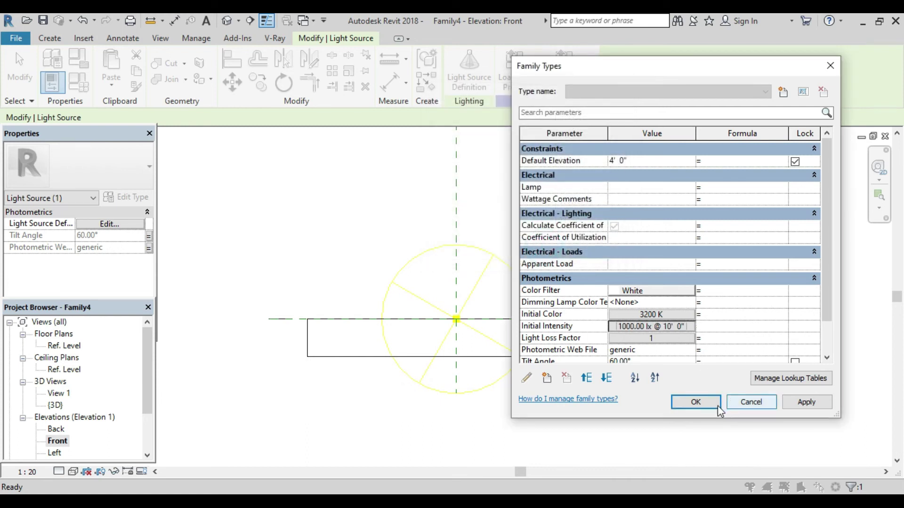
Step: Set the light's Tilt Angle to 0°
scroll(662, 368, down, 2)
click(657, 335)
text(0)
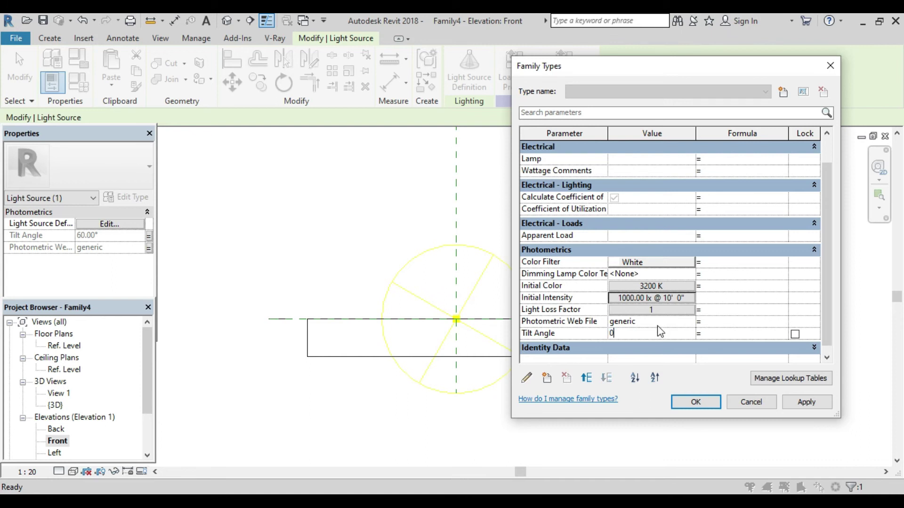
click(656, 324)
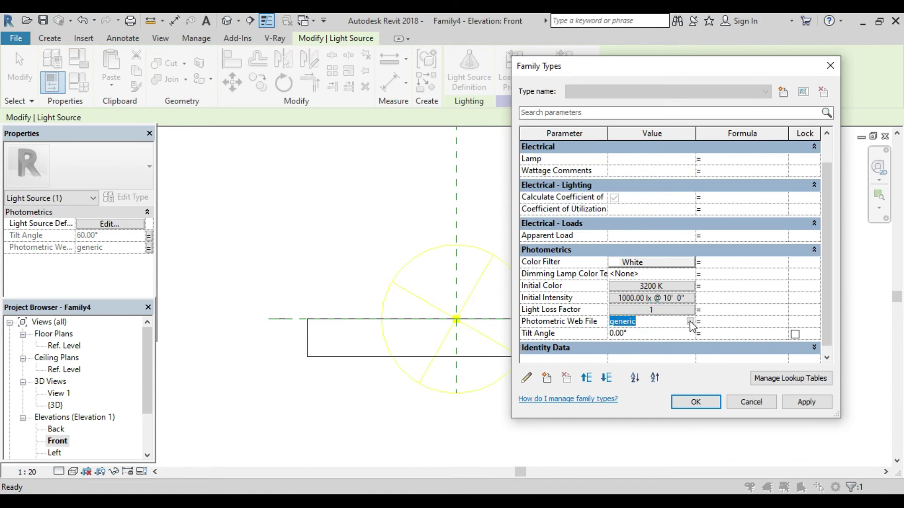
Step: Load and apply DS160.XTM14.W.8030.61 - S1.IES from Ies file > DS160 as the web file
click(691, 325)
scroll(405, 221, down, 2)
scroll(384, 173, up, 2)
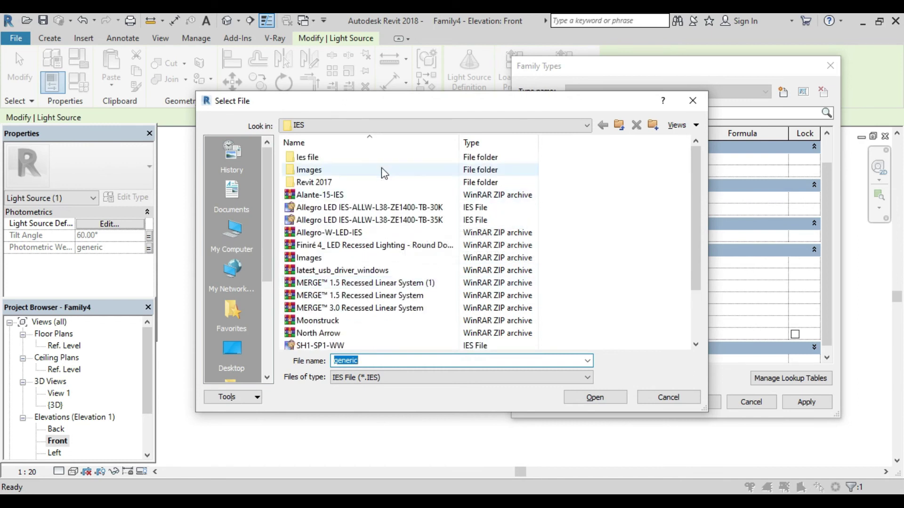
double_click(379, 159)
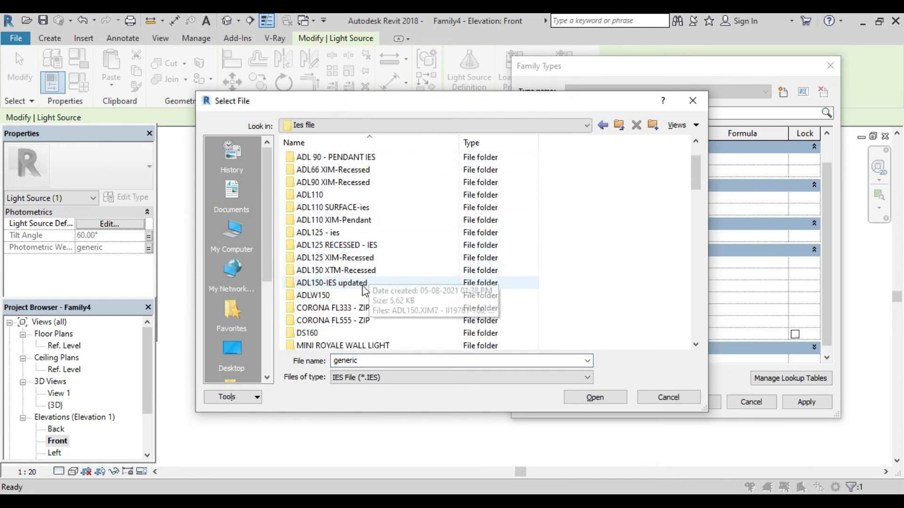
scroll(363, 306, down, 1)
double_click(357, 308)
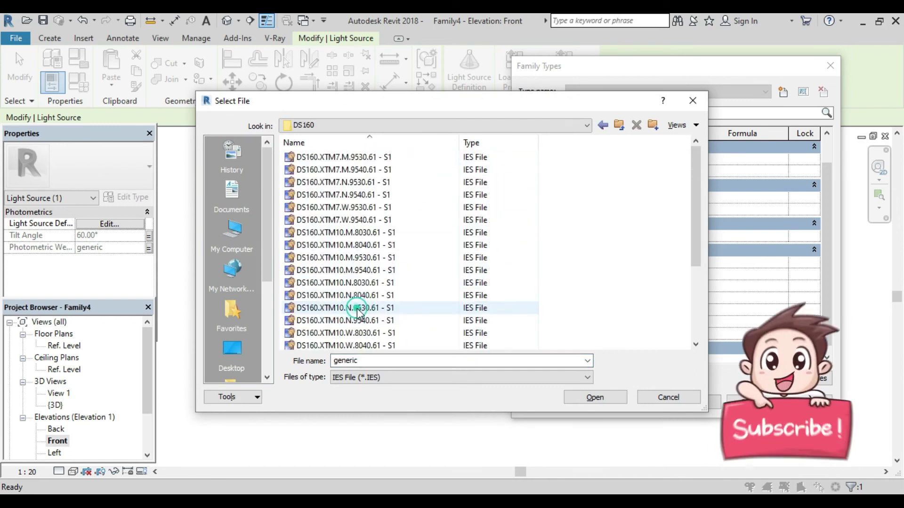
scroll(360, 263, down, 1)
scroll(362, 283, down, 1)
scroll(367, 296, down, 1)
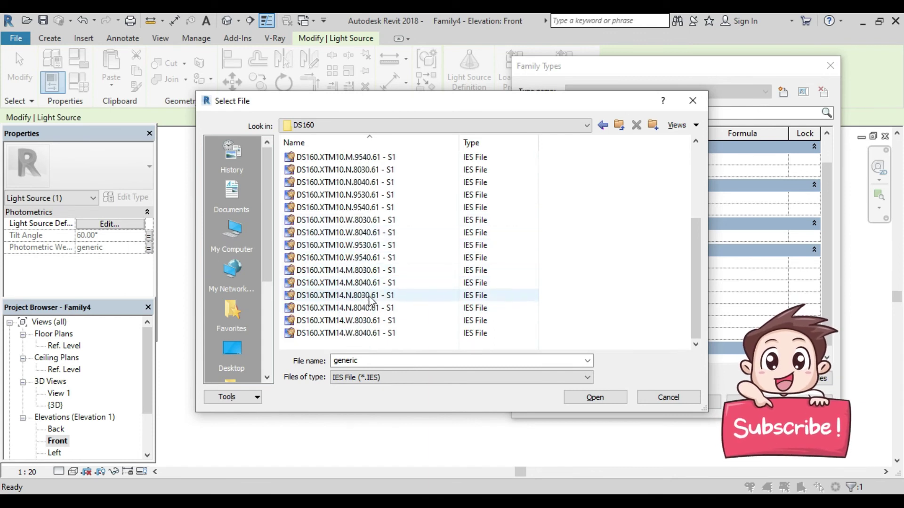
click(367, 320)
click(576, 398)
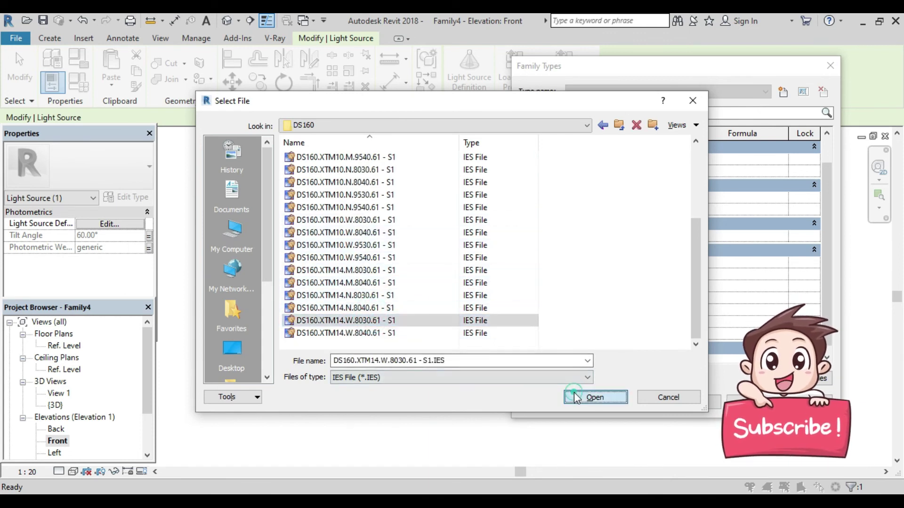
click(806, 402)
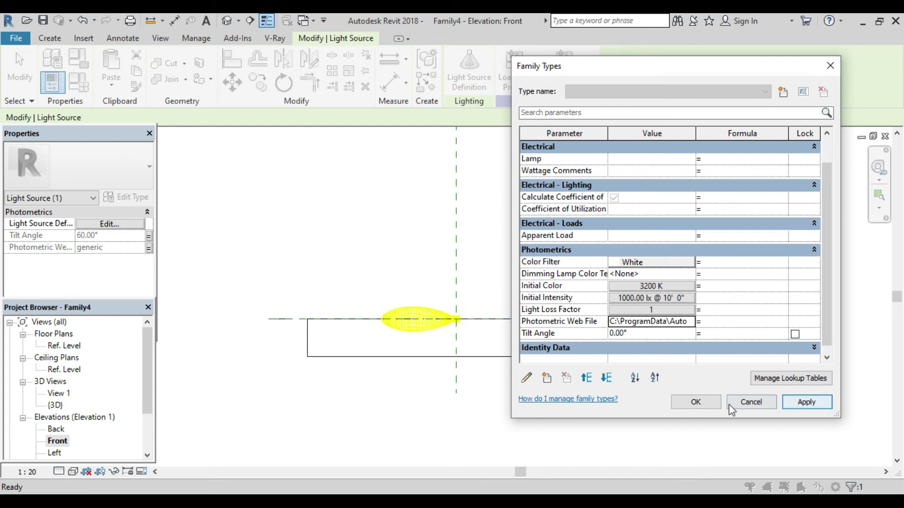
Step: Accept the type changes and reframe the elevation around the new beam shape
click(695, 401)
scroll(452, 343, up, 2)
scroll(424, 339, up, 2)
middle_drag(424, 343, 379, 349)
scroll(373, 348, down, 2)
scroll(373, 351, up, 2)
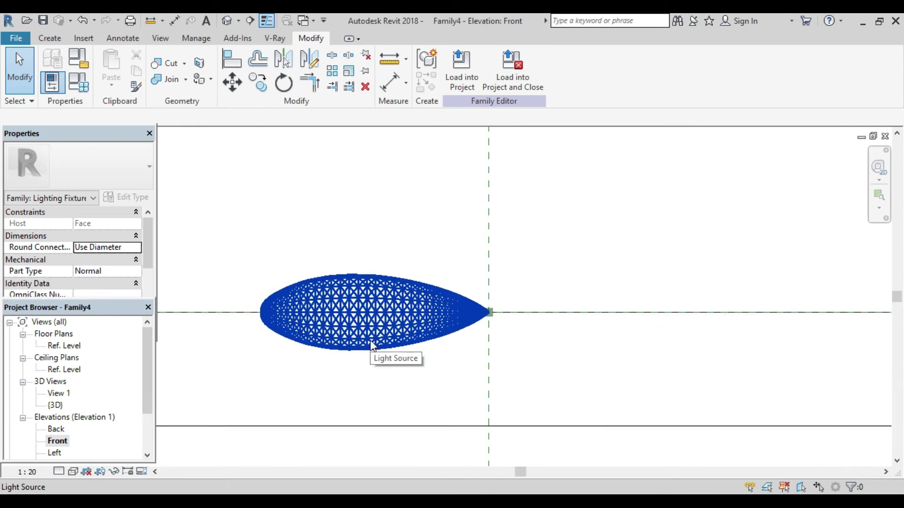
scroll(355, 299, down, 2)
middle_drag(355, 298, 348, 313)
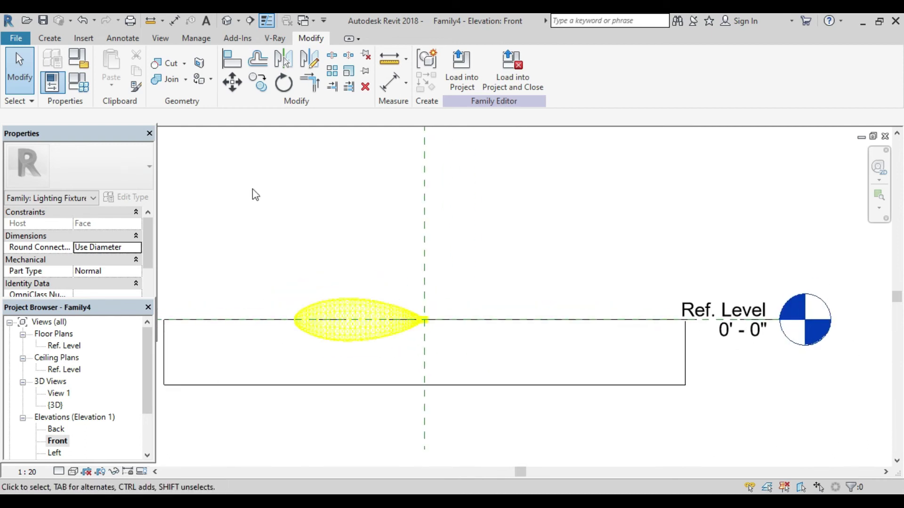
Step: Orbit the light shape in 3D, recheck the Front elevation, then view Left
click(227, 23)
mouse_move(470, 311)
shift+middle_down()
mouse_move(450, 307)
mouse_move(153, 424)
shift+middle_up()
click(56, 441)
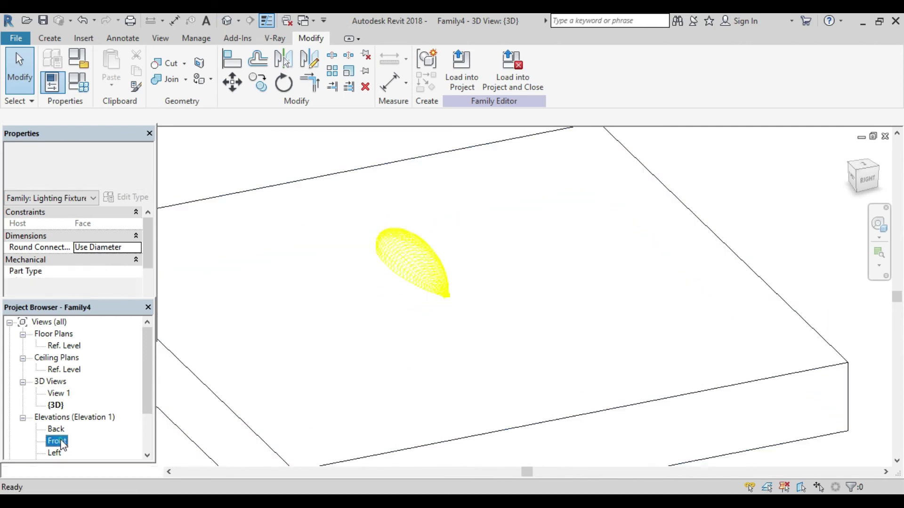
double_click(62, 445)
scroll(405, 348, up, 2)
scroll(396, 346, down, 2)
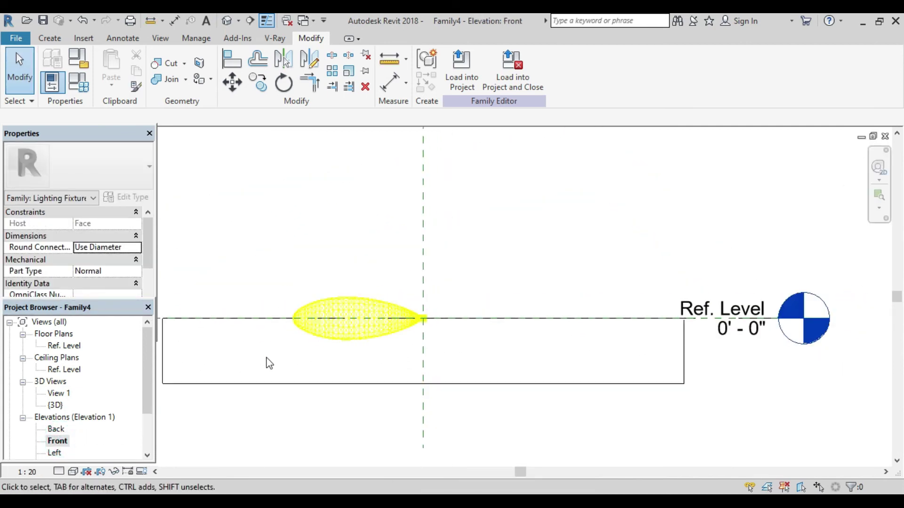
double_click(57, 451)
Step: Close all inactive views
scroll(403, 387, up, 3)
scroll(404, 382, down, 2)
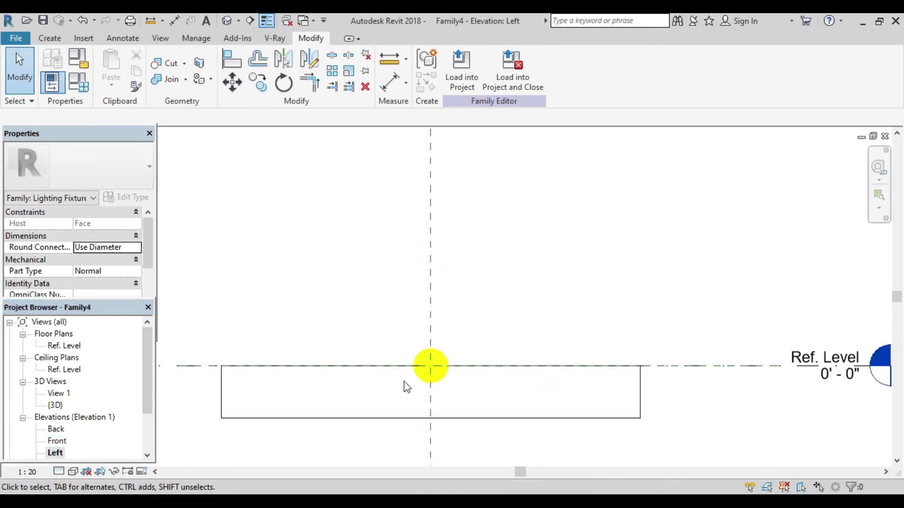
click(288, 24)
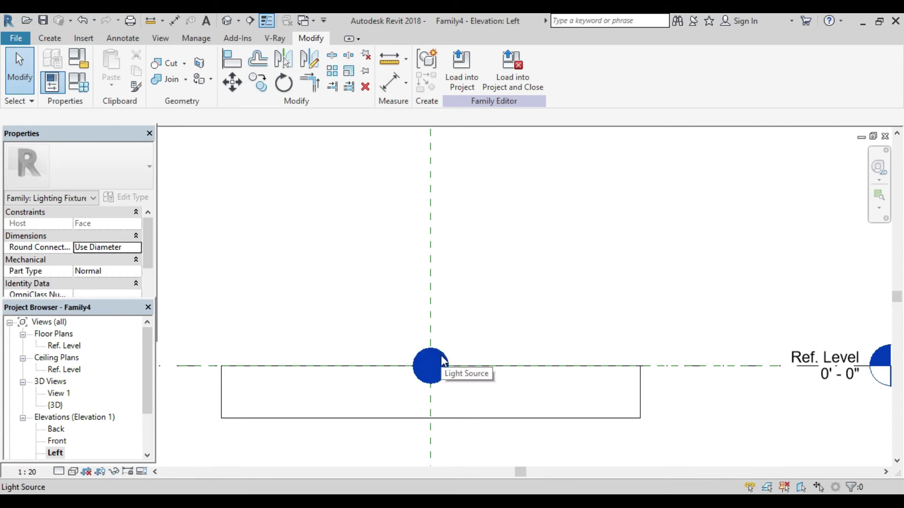
Step: Load the edited Family4 fixture into Family3
click(461, 75)
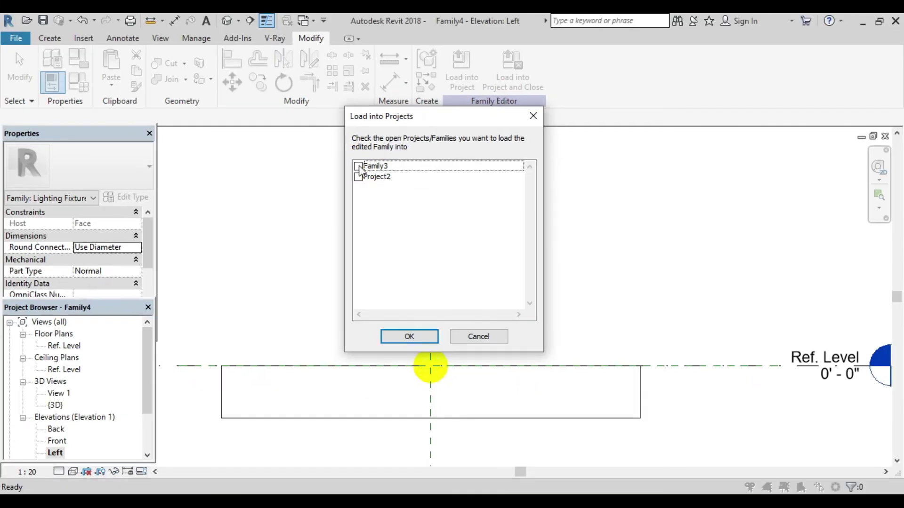
click(359, 167)
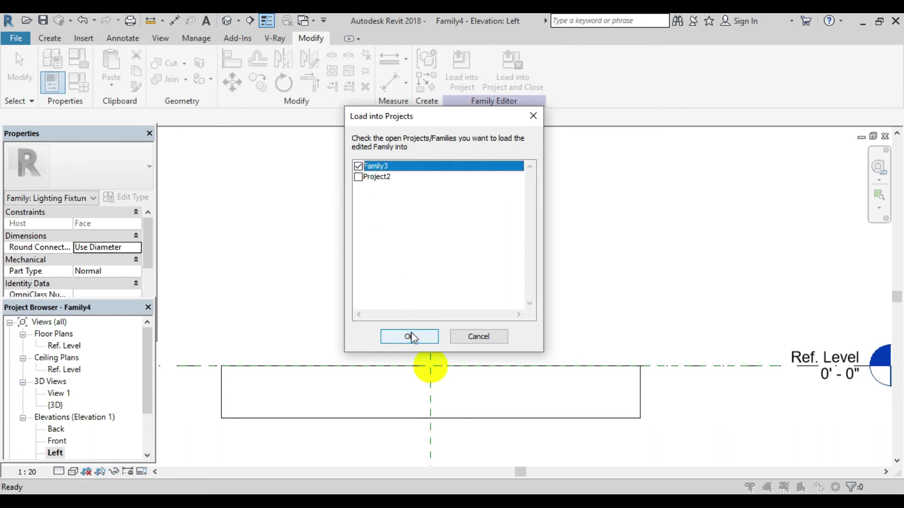
click(410, 337)
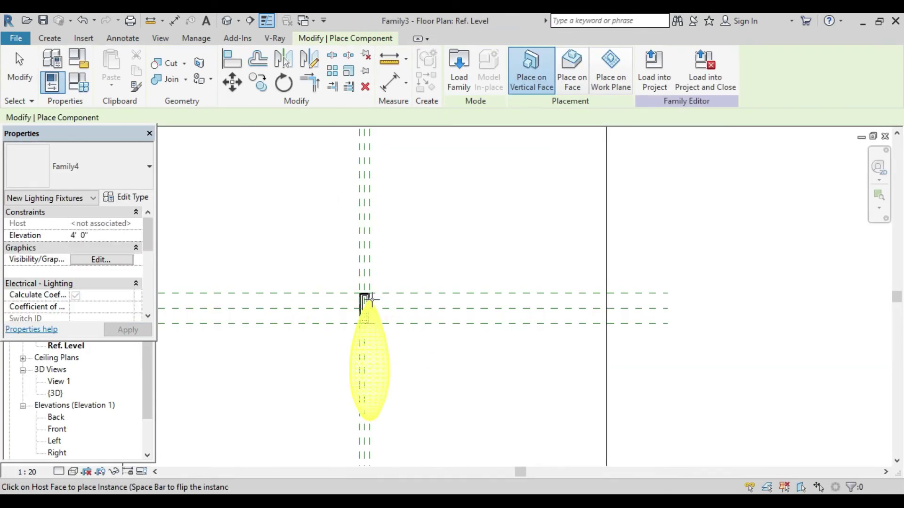
Step: Cycle the fixture preview's light direction with repeated Space presses
scroll(366, 299, up, 3)
key(space)
key(space)
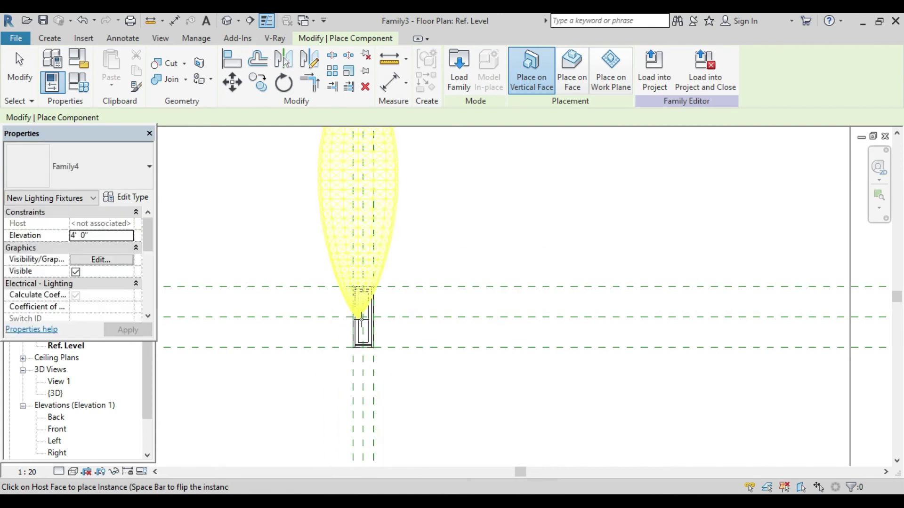
key(space)
key(space)
key(space)
key(space)
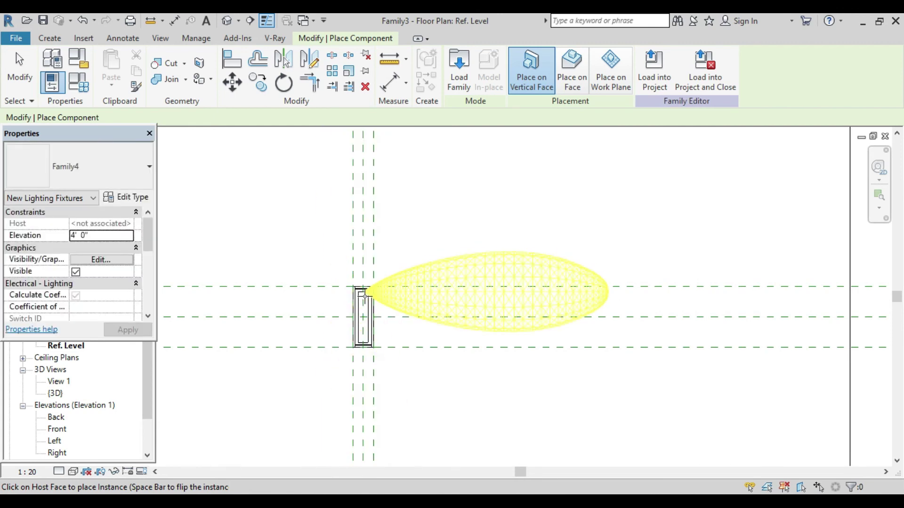
scroll(362, 292, up, 2)
scroll(362, 292, up, 2)
scroll(365, 290, down, 2)
scroll(367, 286, up, 2)
key(space)
Step: Bring the column into view while turning the preview to its final orientation
key(space)
key(space)
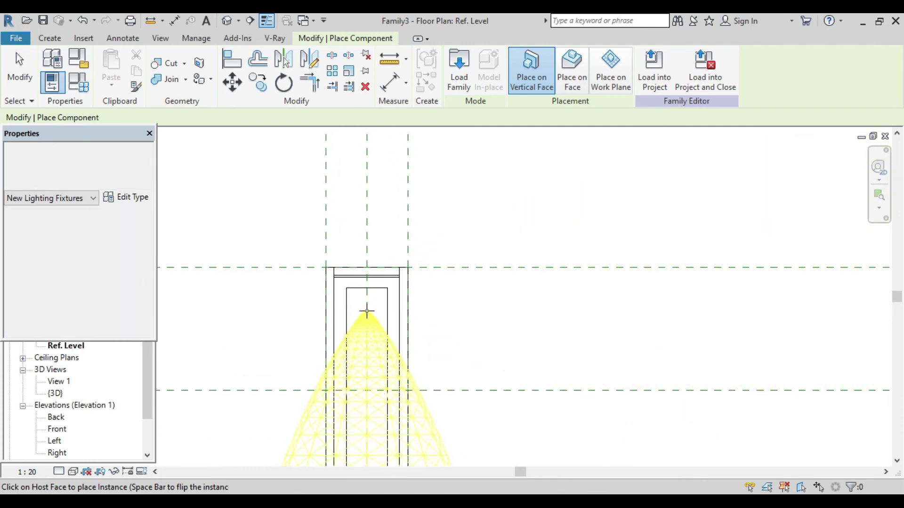
scroll(366, 311, down, 3)
middle_drag(367, 312, 333, 272)
scroll(333, 272, up, 2)
key(space)
key(space)
key(space)
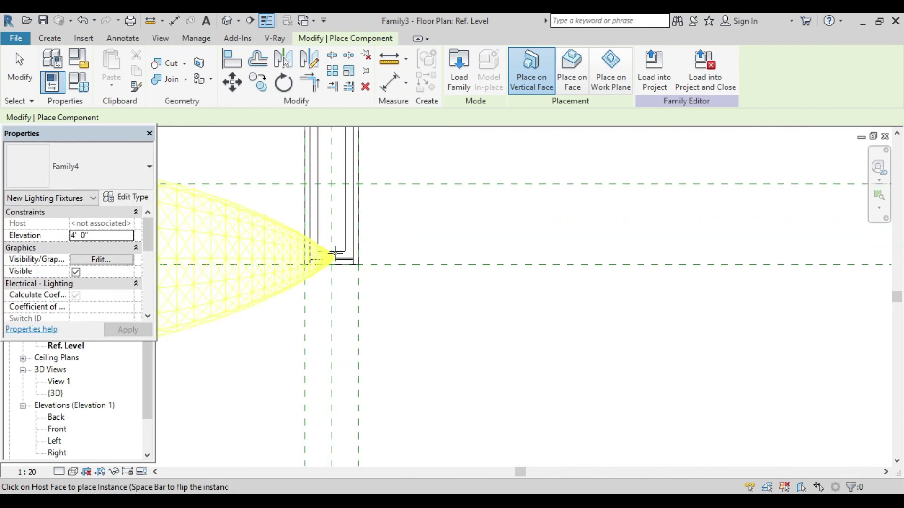
key(space)
scroll(332, 247, up, 1)
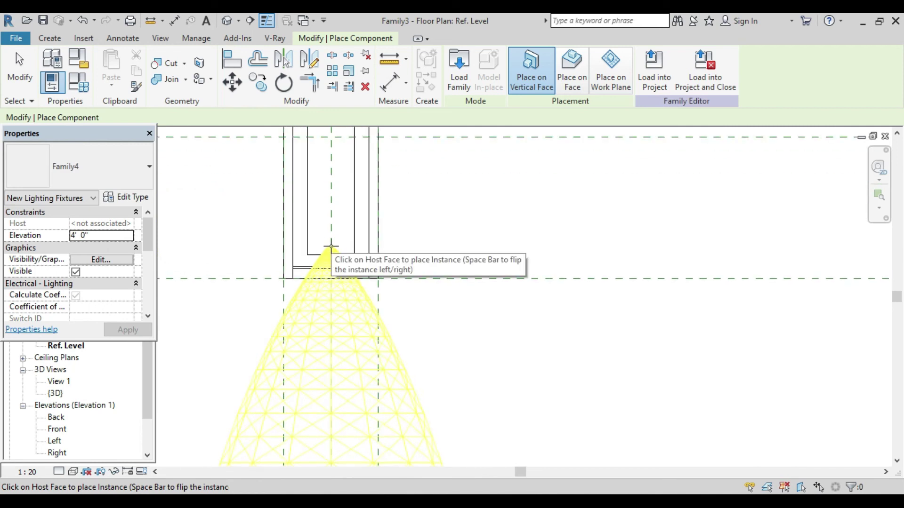
scroll(331, 246, down, 3)
scroll(331, 246, down, 2)
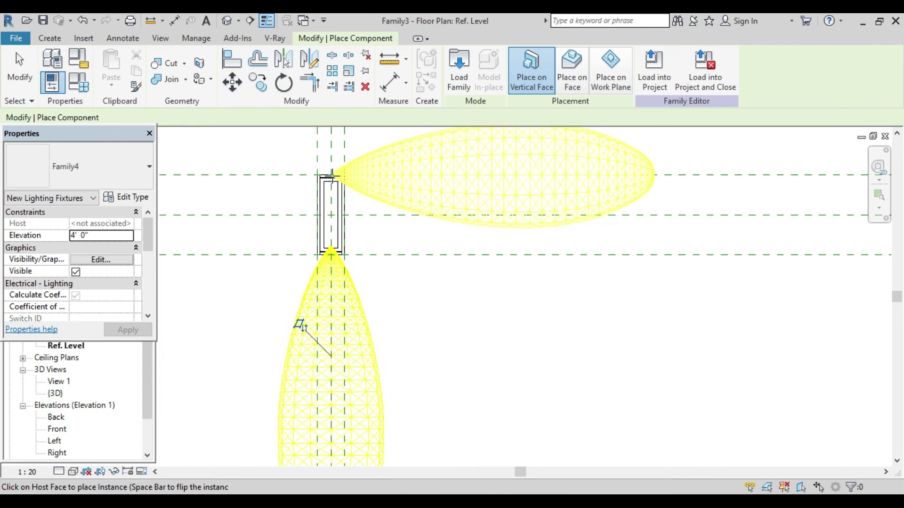
Step: Place one fixture on the column face and finish placing
click(300, 326)
key(Escape)
key(Escape)
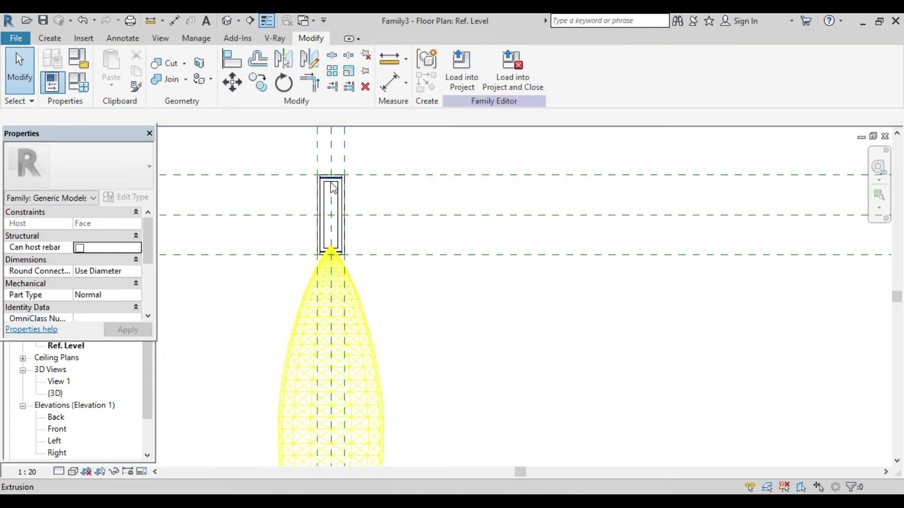
scroll(349, 284, down, 2)
middle_drag(396, 318, 409, 273)
scroll(82, 427, down, 1)
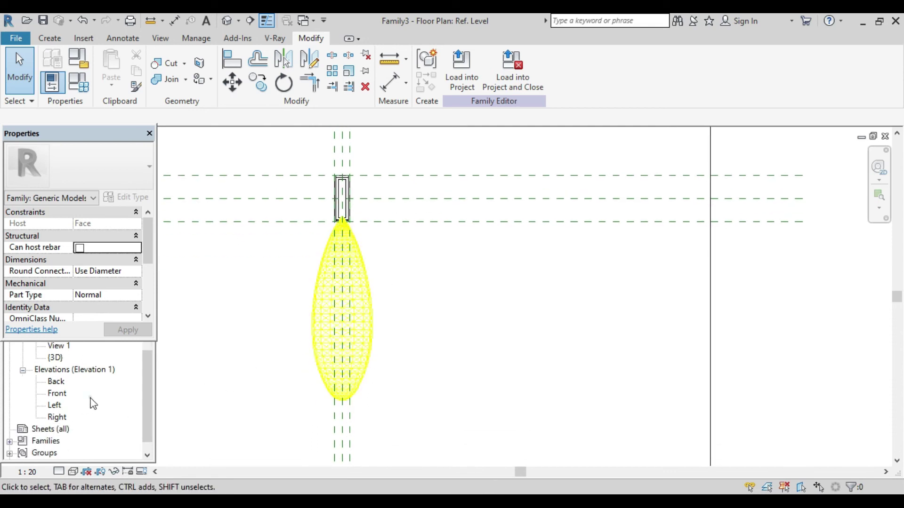
Step: Open Family3's Left elevation and frame the light fixture
click(93, 404)
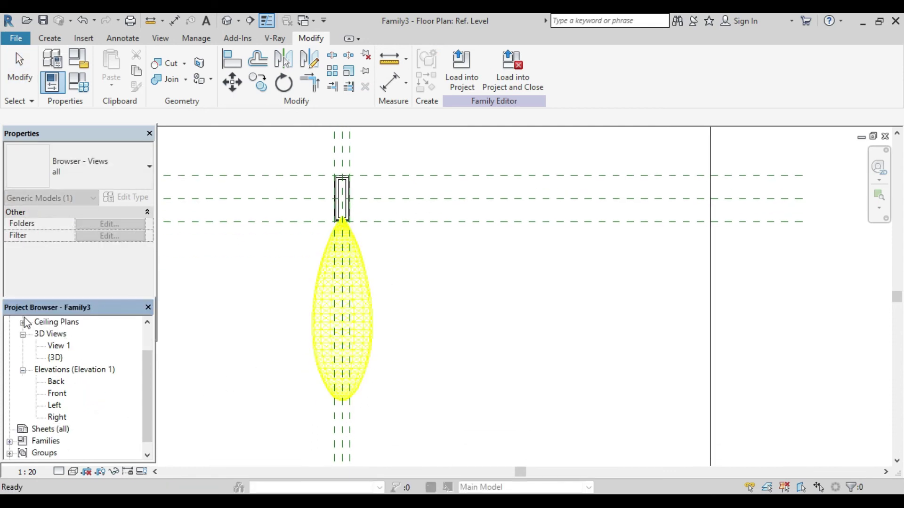
double_click(55, 405)
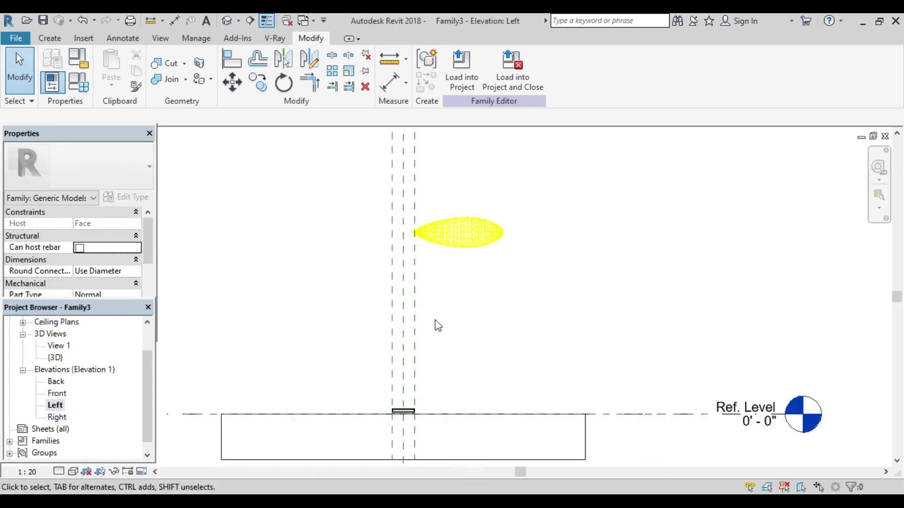
scroll(459, 276, down, 2)
middle_drag(468, 284, 432, 256)
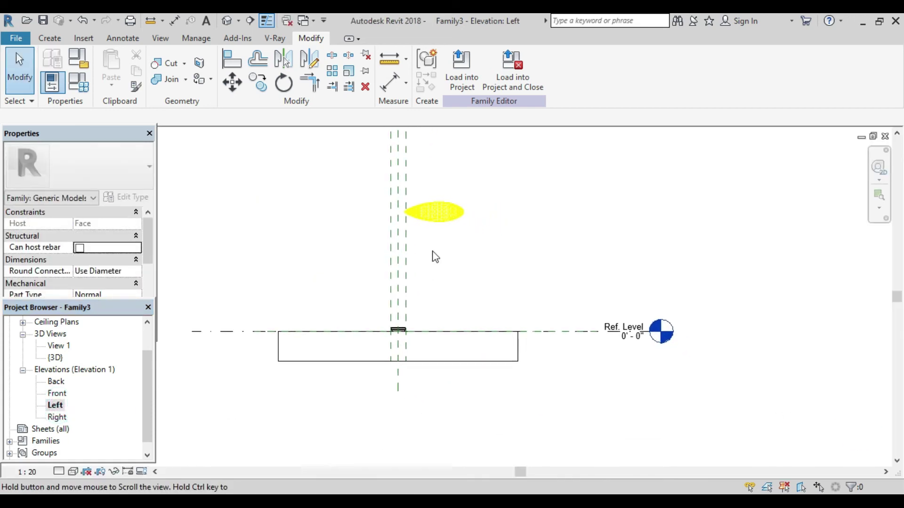
Step: Select the nested light and set its elevation dimension to 2'-3"
click(435, 228)
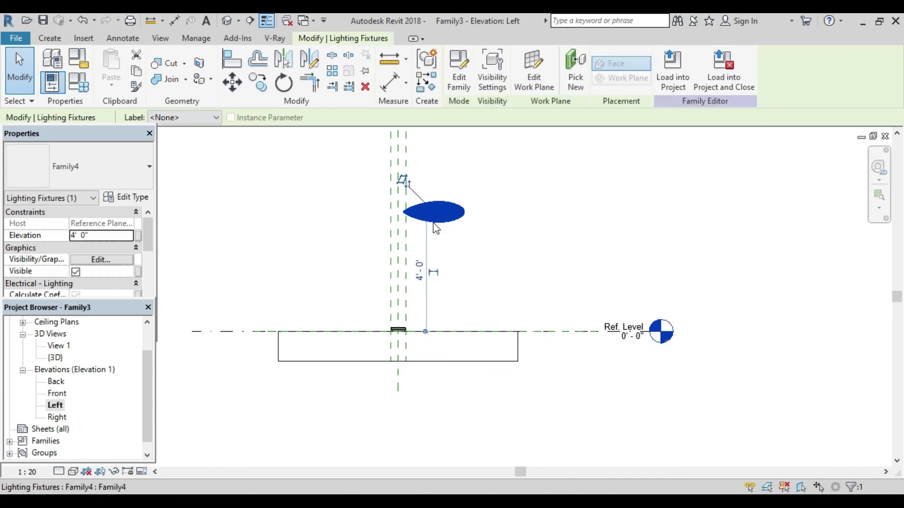
middle_drag(417, 262, 347, 301)
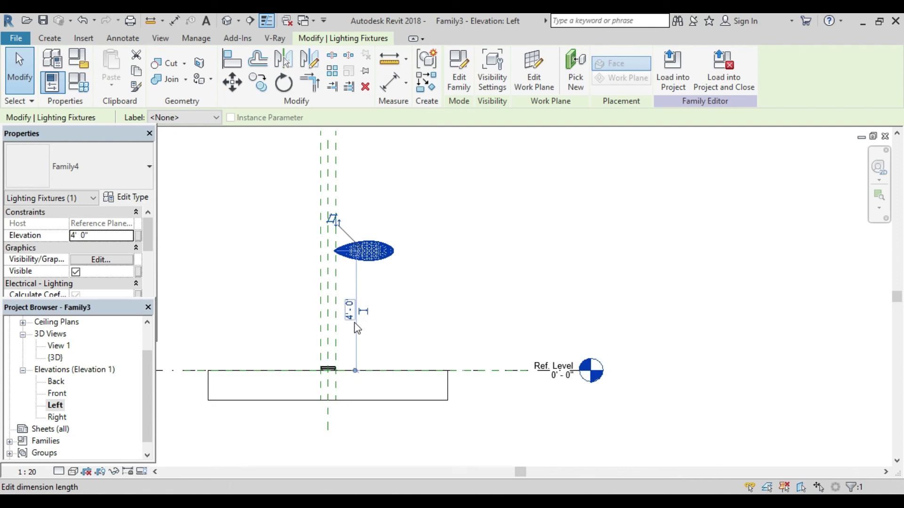
click(348, 311)
text(2'3)
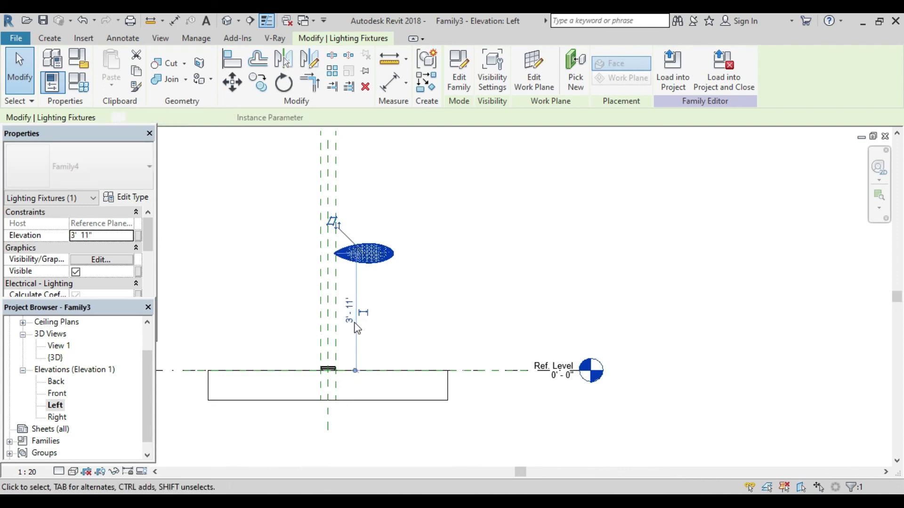
key(Return)
Step: Nudge the light down with arrow keys to 0'-1" elevation, then deselect it
key(Down)
key(Down)
key(Down)
key(Down)
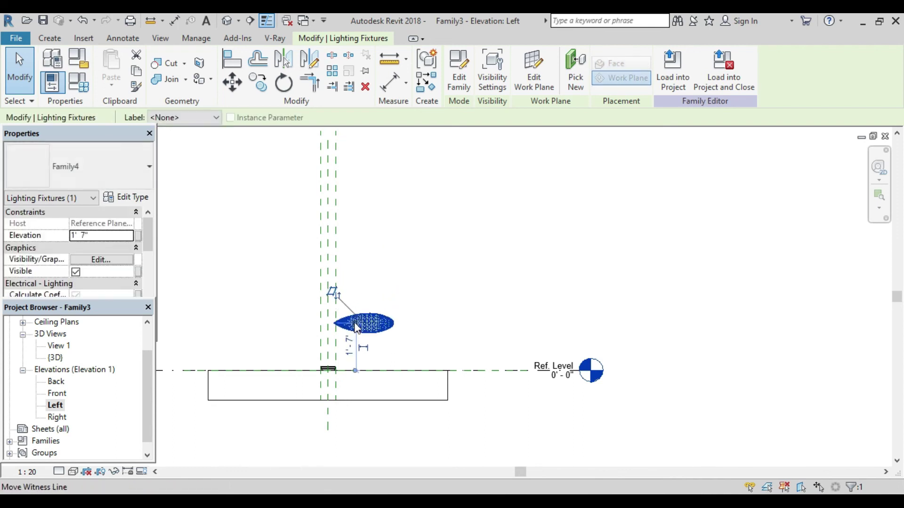
key(Down)
key(Down)
key(Down)
key(Down)
key(Down)
key(Down)
key(Down)
key(Down)
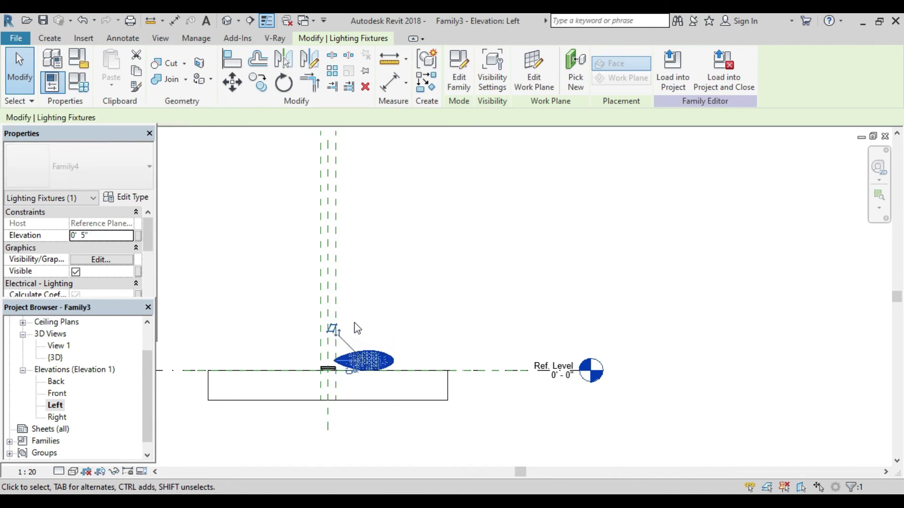
key(Down)
scroll(337, 372, up, 2)
scroll(332, 367, up, 3)
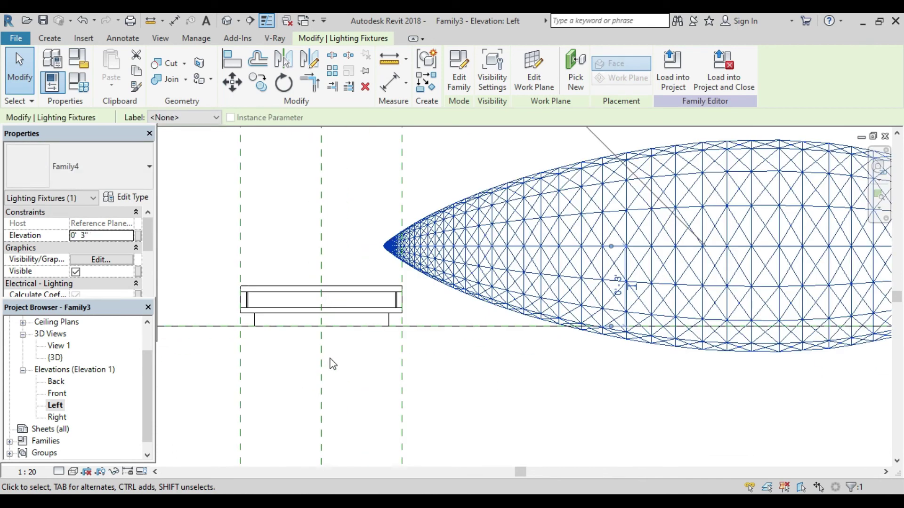
scroll(331, 364, up, 1)
key(Down)
key(Down)
key(Down)
key(Down)
key(Down)
key(Down)
key(Down)
key(Down)
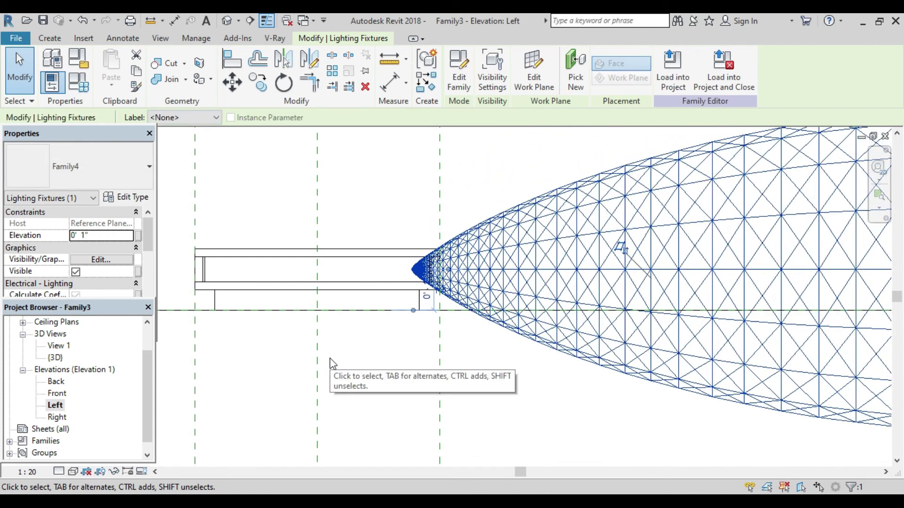
key(Right)
key(Right)
key(Right)
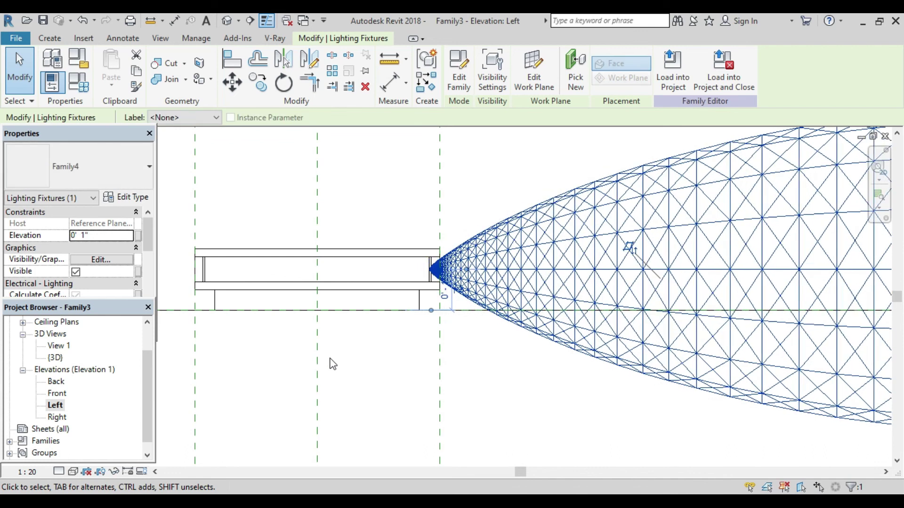
key(Left)
key(Left)
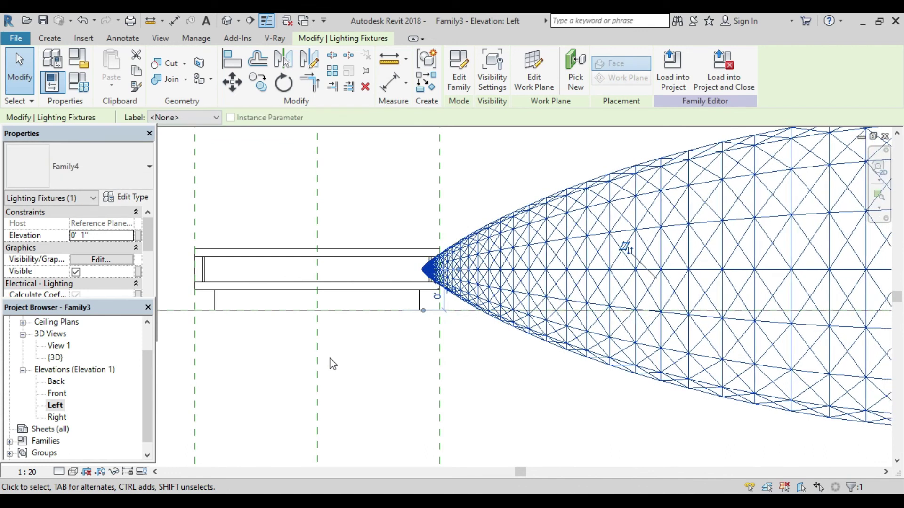
scroll(333, 364, down, 4)
scroll(332, 364, down, 1)
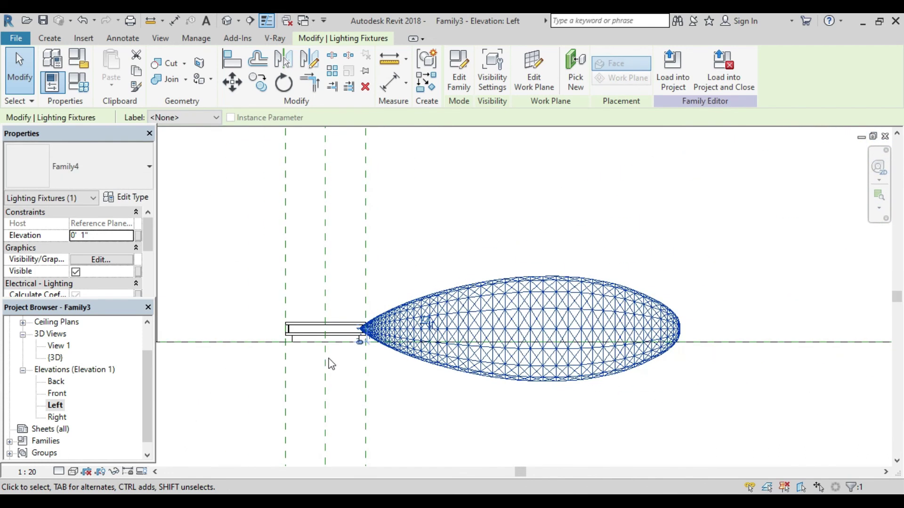
click(406, 264)
scroll(378, 326, down, 2)
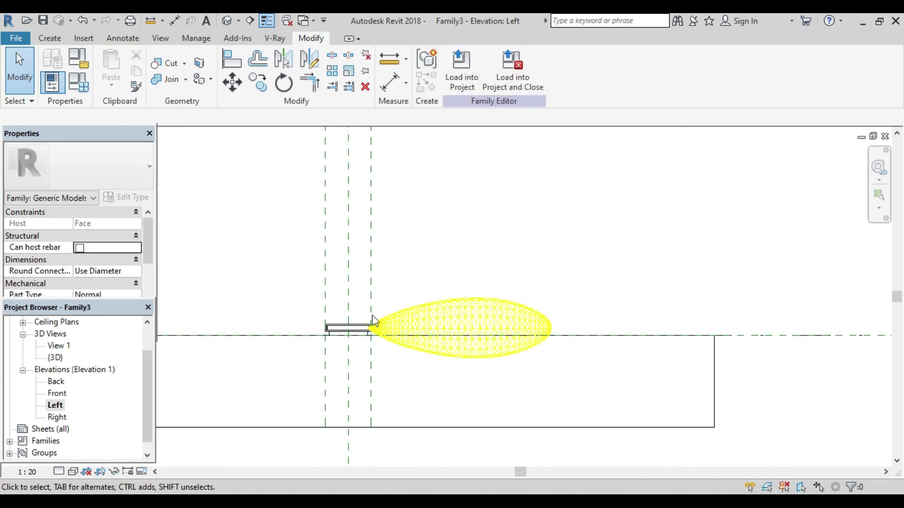
Step: Mirror a copy of the light fixture about the vertical centre reference plane
click(420, 312)
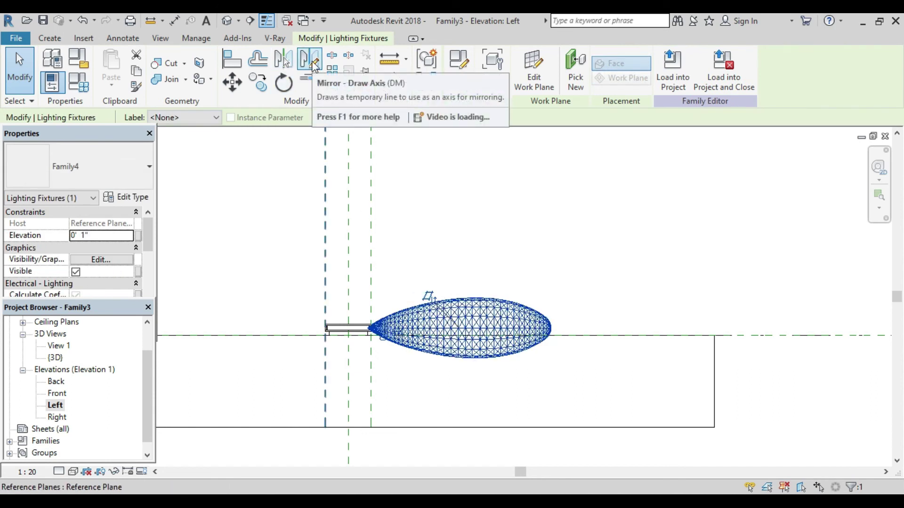
mouse_move(309, 62)
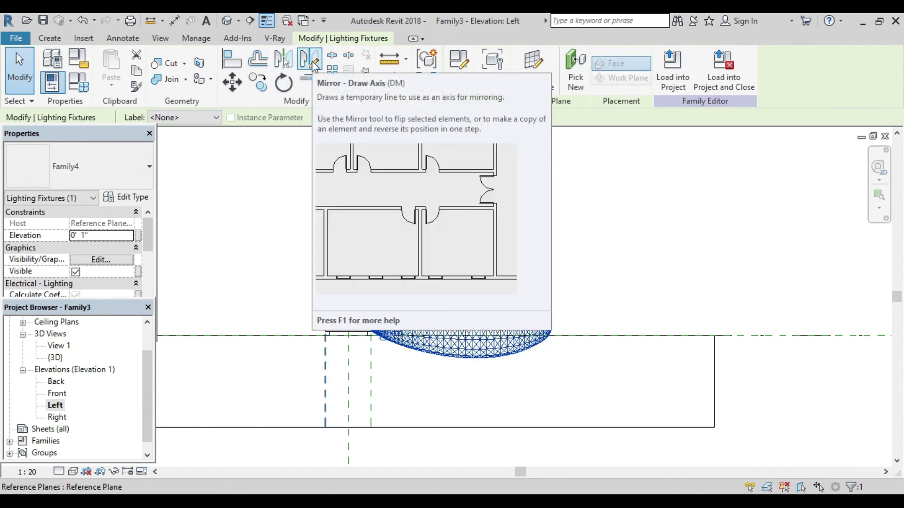
click(314, 66)
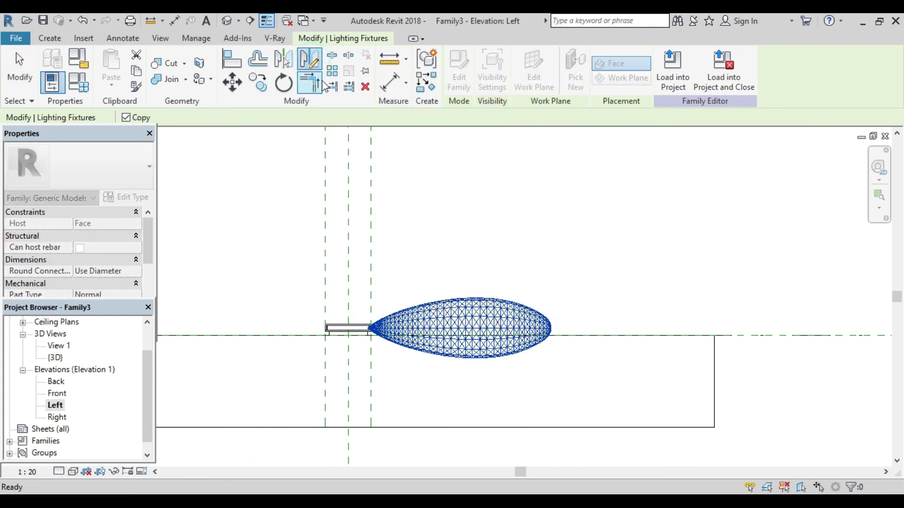
click(348, 165)
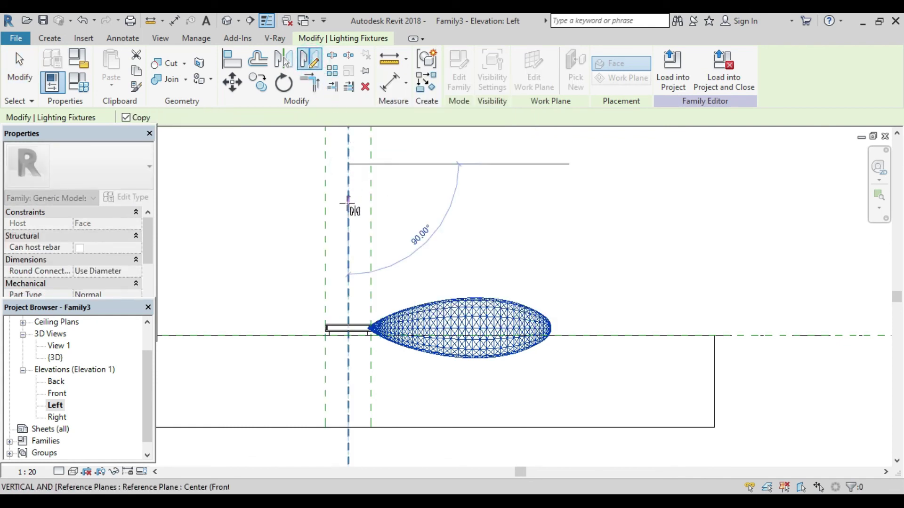
click(349, 247)
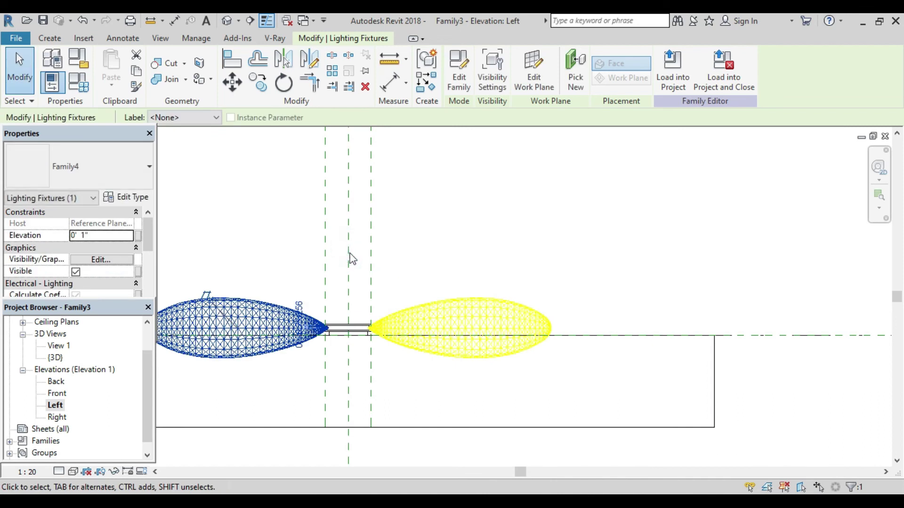
click(349, 266)
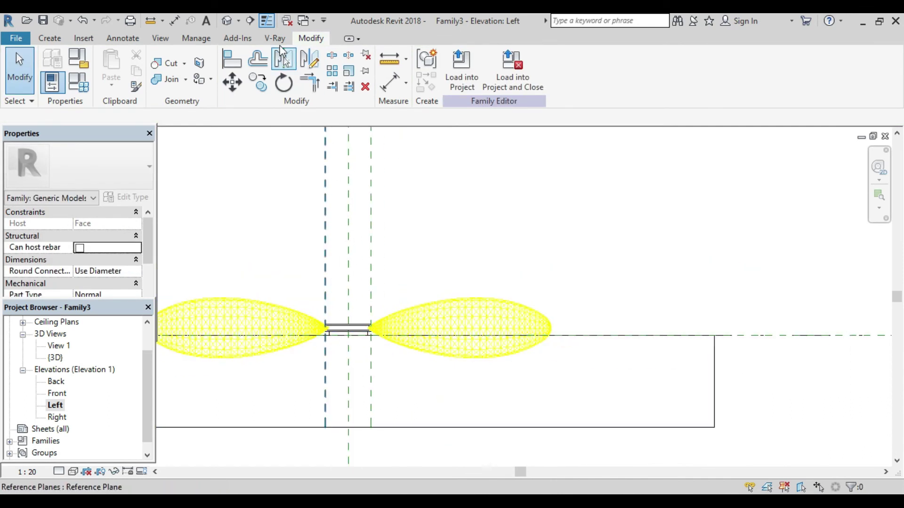
Step: Switch to the 3D view and orbit to inspect both light cones
click(226, 23)
mouse_move(366, 287)
shift+middle_down()
mouse_move(496, 298)
mouse_move(446, 348)
mouse_move(372, 392)
mouse_move(407, 313)
mouse_move(460, 319)
mouse_move(450, 326)
mouse_move(380, 299)
mouse_move(413, 301)
mouse_move(411, 313)
mouse_move(457, 300)
mouse_move(442, 301)
shift+middle_up()
scroll(408, 313, up, 3)
scroll(379, 323, up, 3)
scroll(378, 320, down, 3)
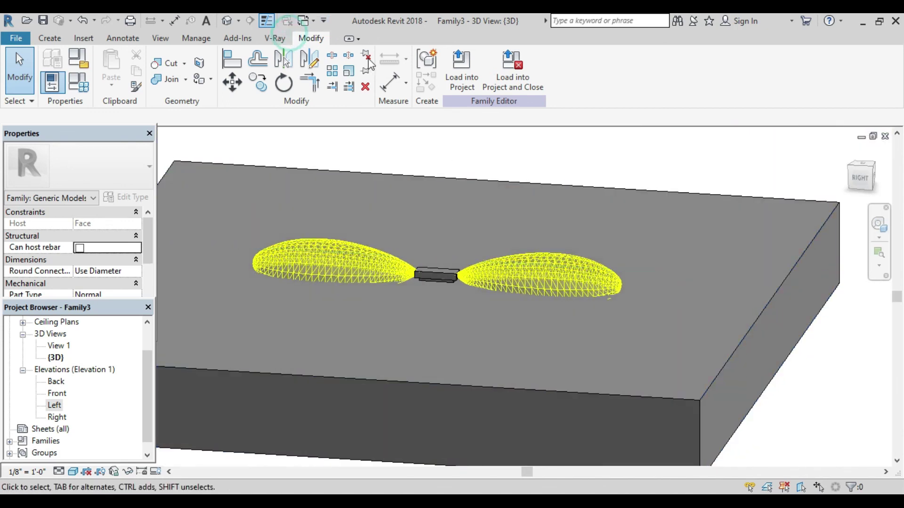
Step: Load the twin-light Family3 into Project2
click(460, 70)
click(359, 177)
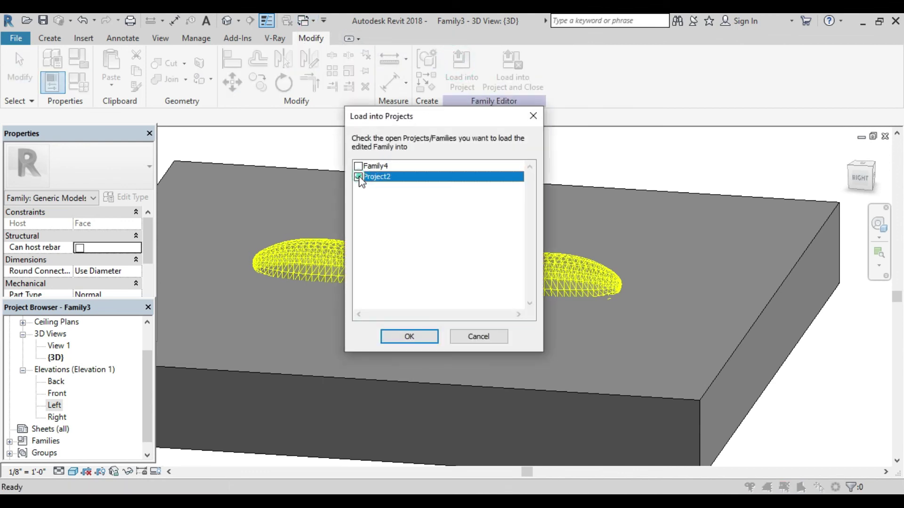
click(405, 337)
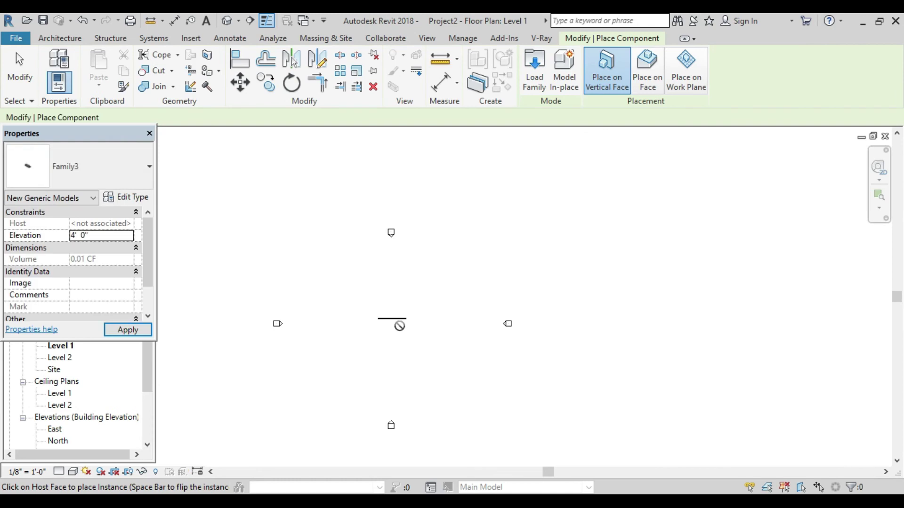
Step: Place five Family3 fixtures at different spots on the wall face
click(227, 20)
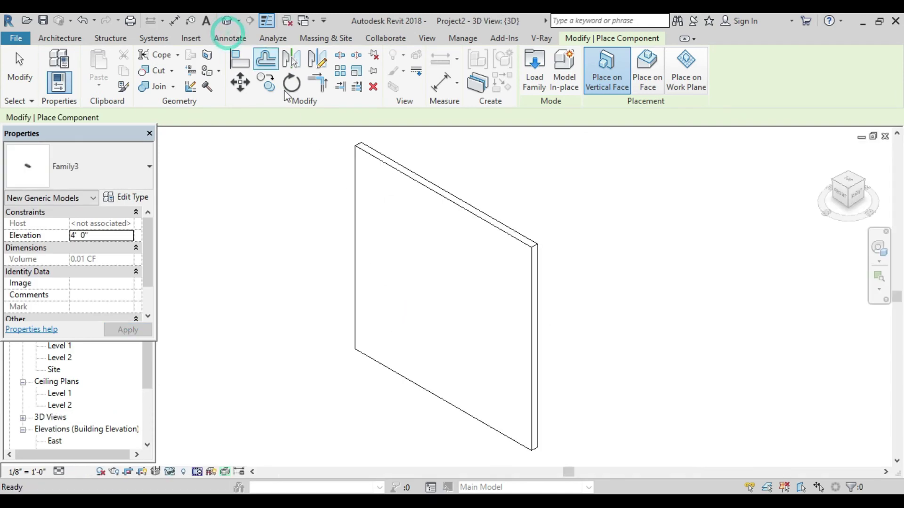
click(376, 299)
click(438, 285)
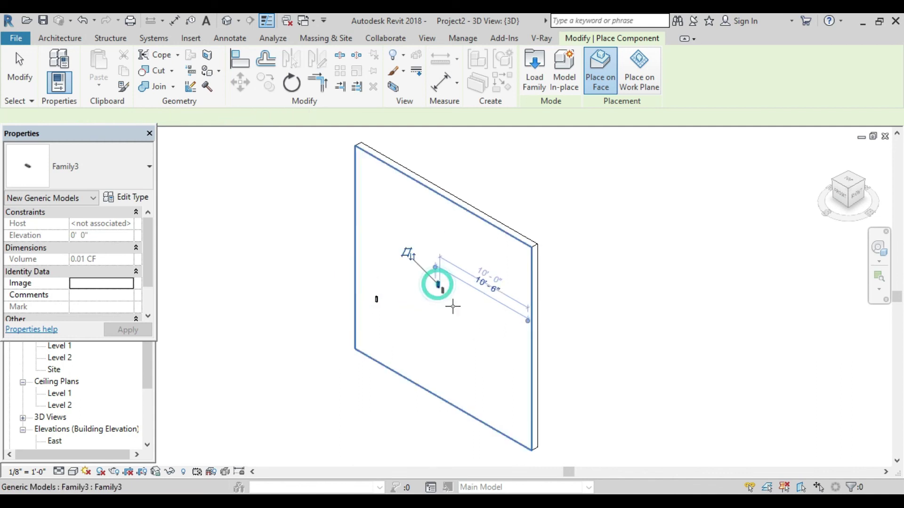
click(477, 361)
click(386, 224)
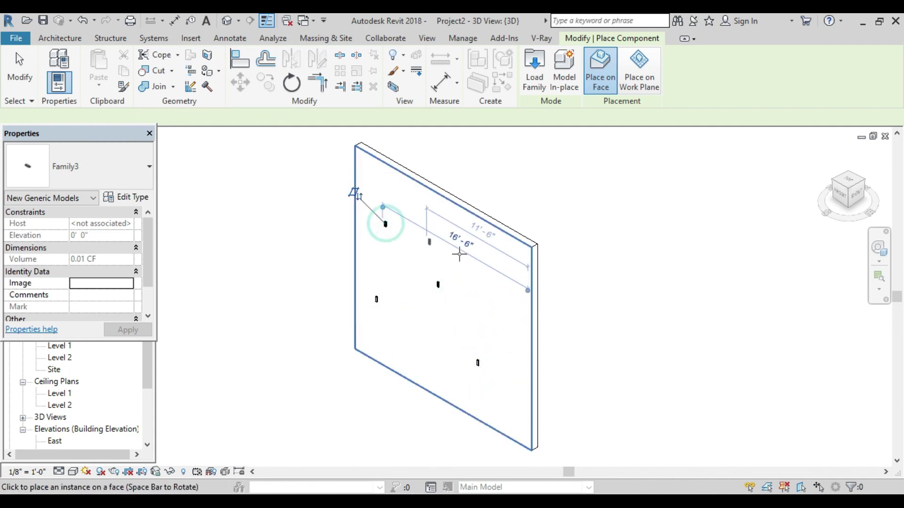
click(490, 270)
key(Escape)
Step: Set the visual style to Shaded, orbit around the wall, and bring up rendering settings
mouse_move(456, 359)
shift+middle_down()
mouse_move(521, 343)
mouse_move(536, 310)
shift+middle_up()
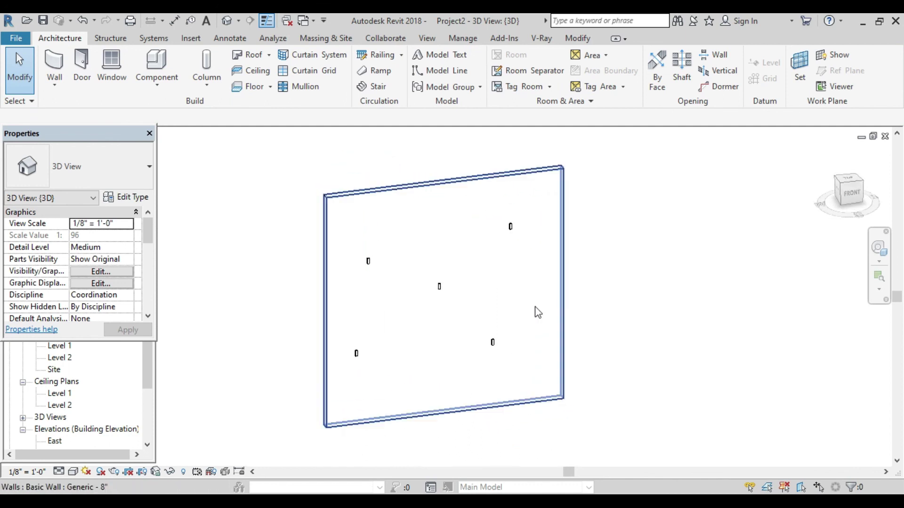
click(73, 472)
click(92, 420)
mouse_move(284, 392)
shift+middle_down()
mouse_move(335, 355)
mouse_move(413, 374)
mouse_move(396, 373)
mouse_move(424, 359)
mouse_move(520, 347)
mouse_move(397, 346)
mouse_move(427, 352)
shift+middle_up()
scroll(396, 341, up, 1)
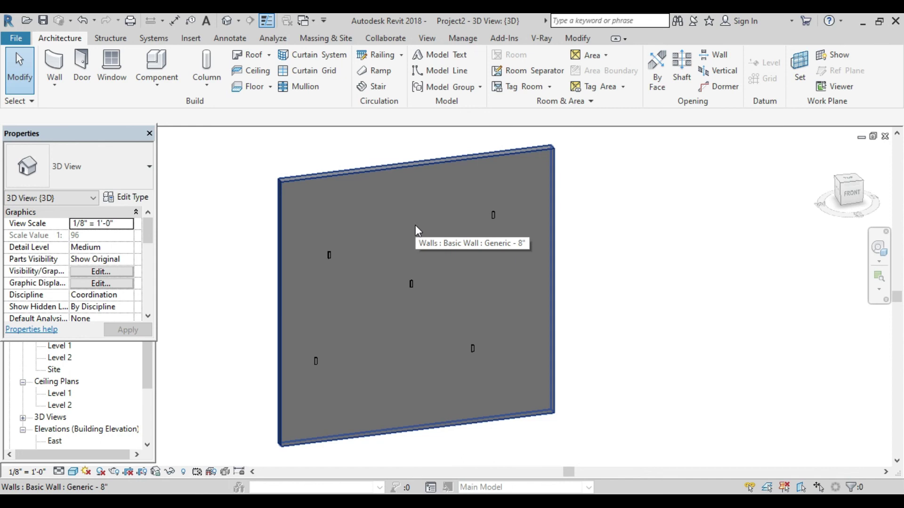
key(r)
key(r)
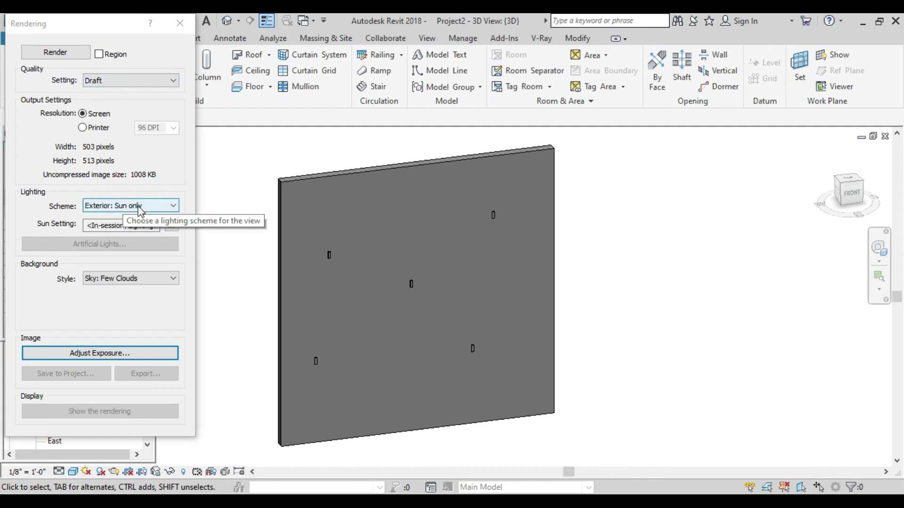
Step: Render the 3D view with the Interior: Artificial only lighting scheme
click(140, 207)
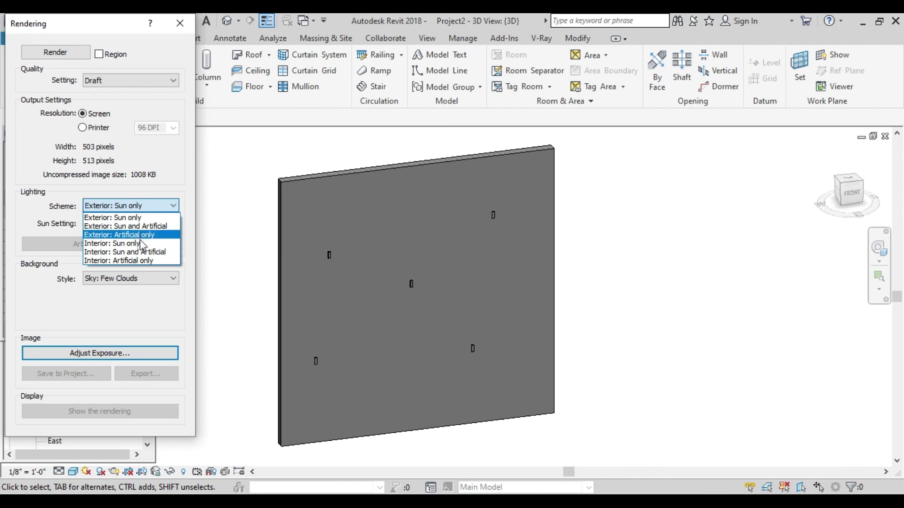
click(143, 261)
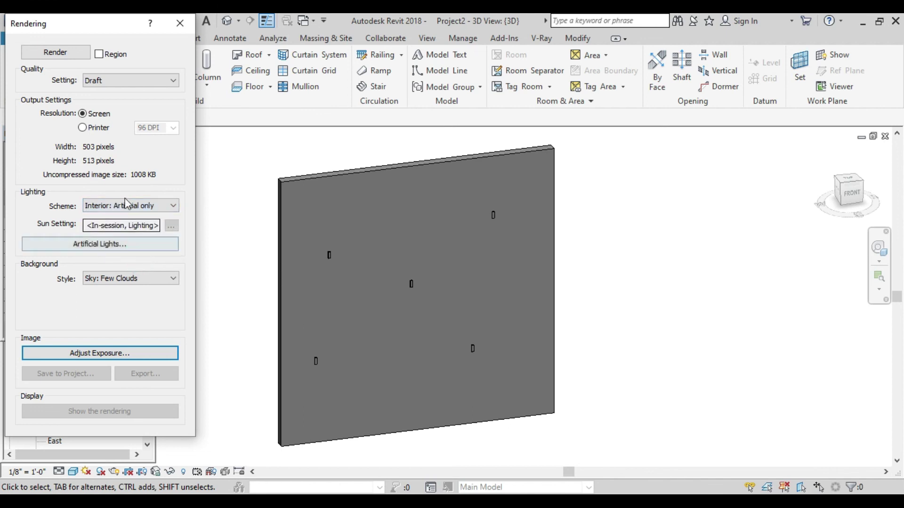
click(66, 52)
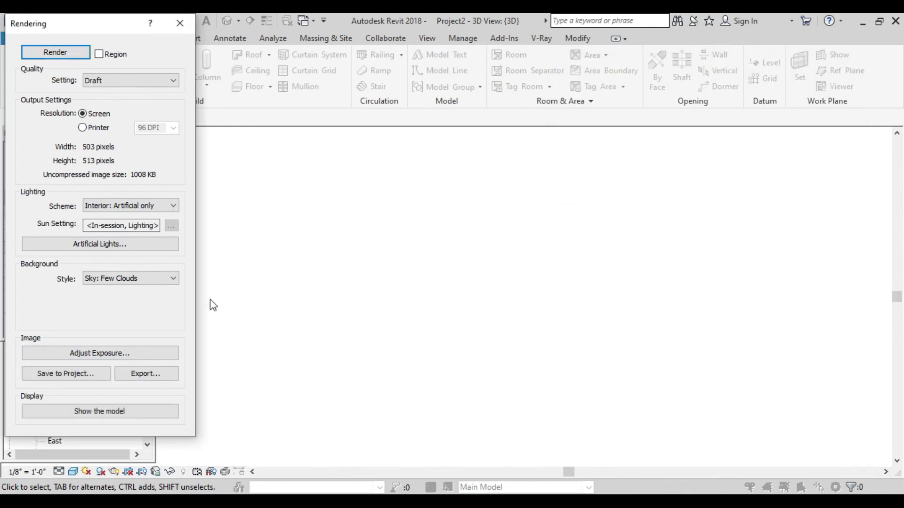
Step: Raise the render exposure value to 13.80, apply it, and close the rendering
click(138, 353)
drag(795, 260, 828, 260)
click(859, 446)
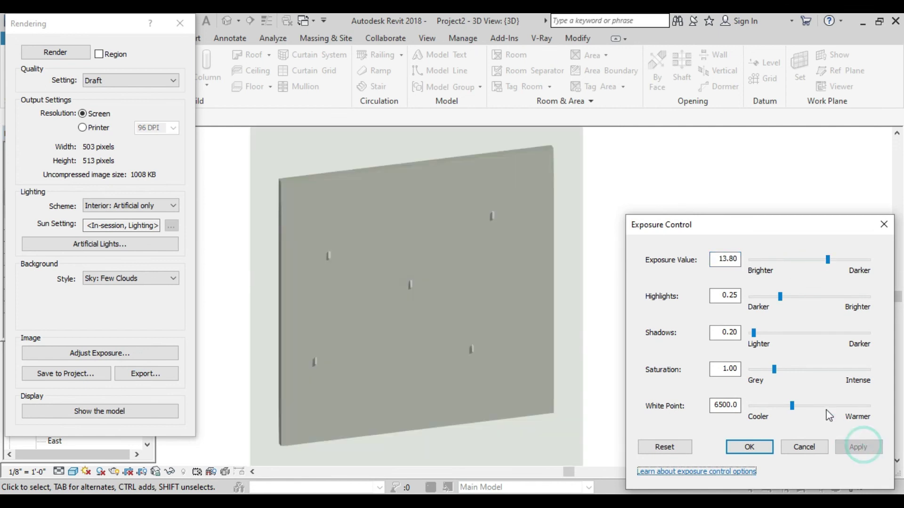
click(881, 224)
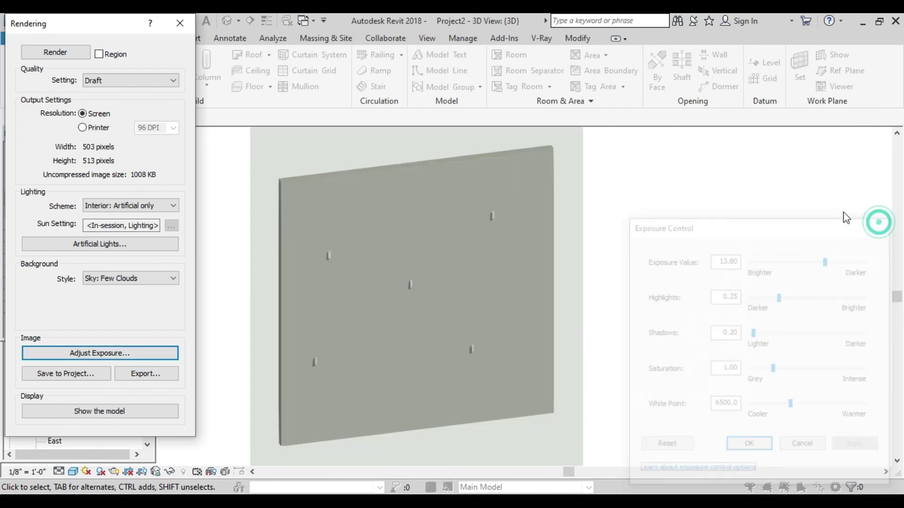
click(180, 23)
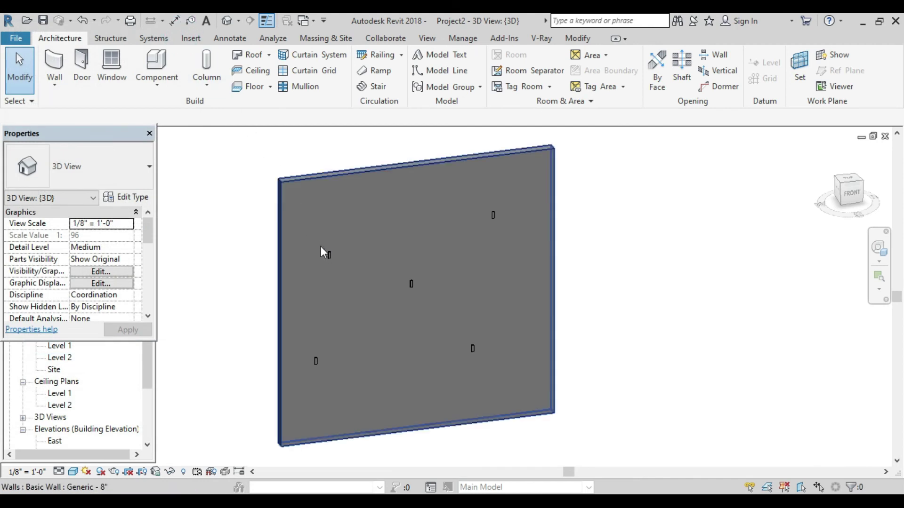
Step: Open Family3 from the wall, then open its nested Family4 for editing
click(329, 254)
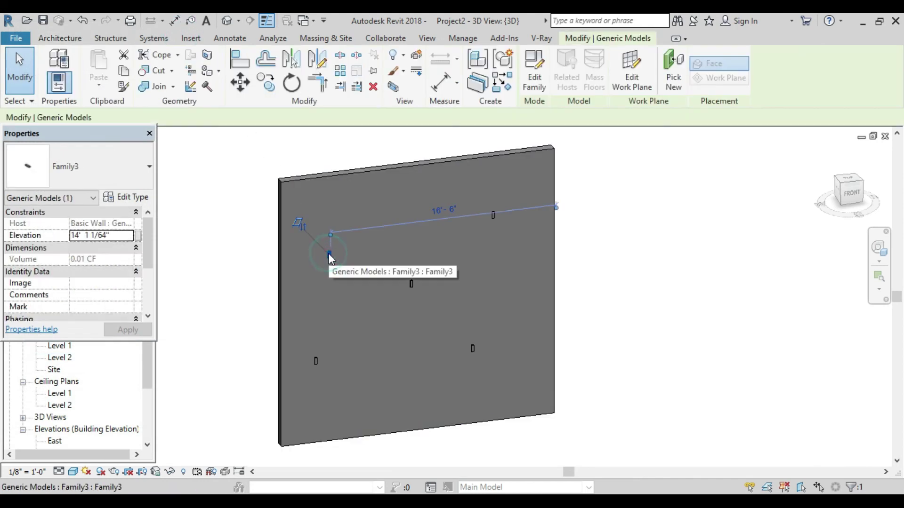
click(533, 83)
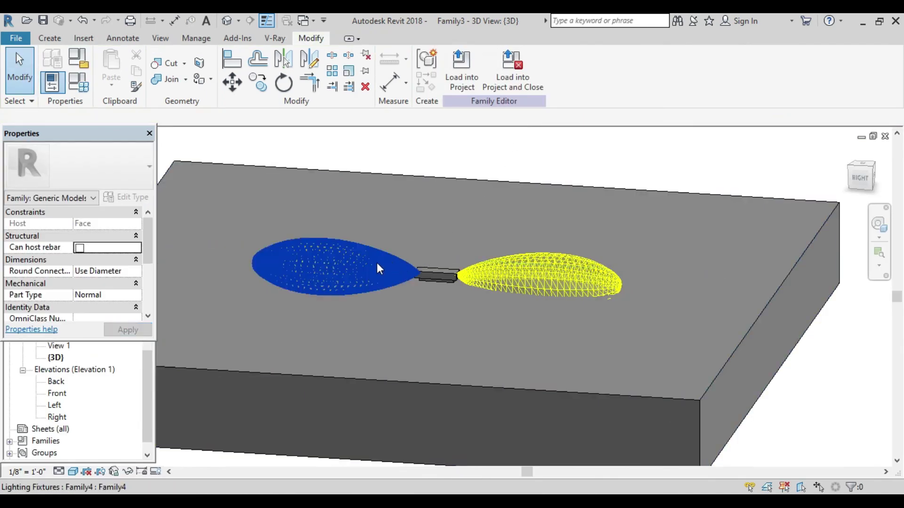
click(375, 268)
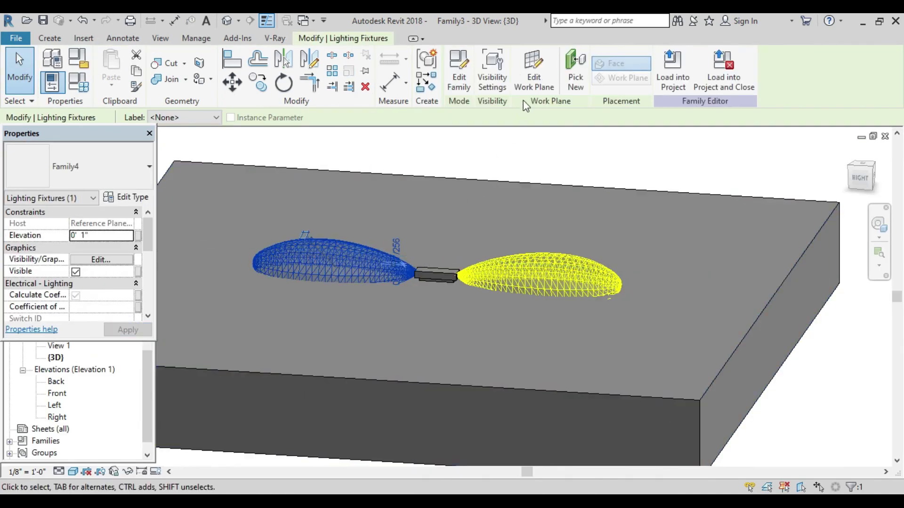
click(461, 89)
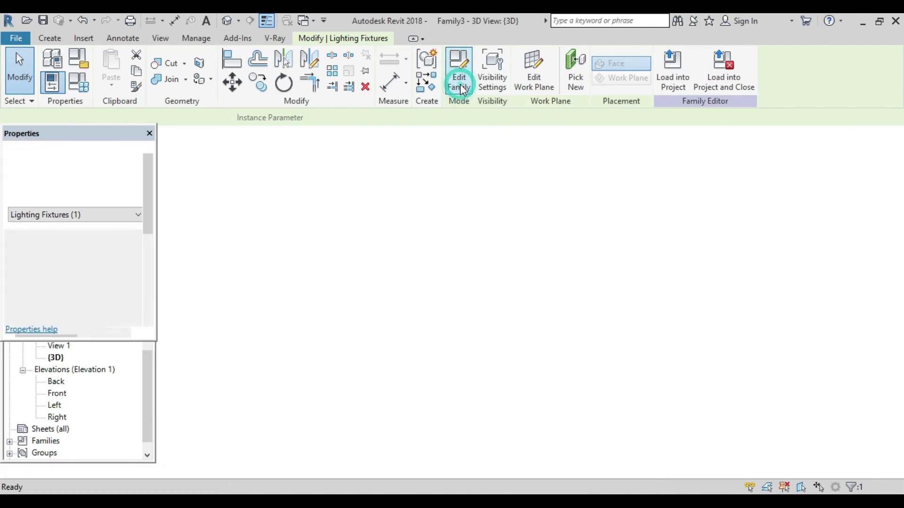
Step: Mark Family4 as Shared and apply the setting
middle_drag(449, 328, 412, 252)
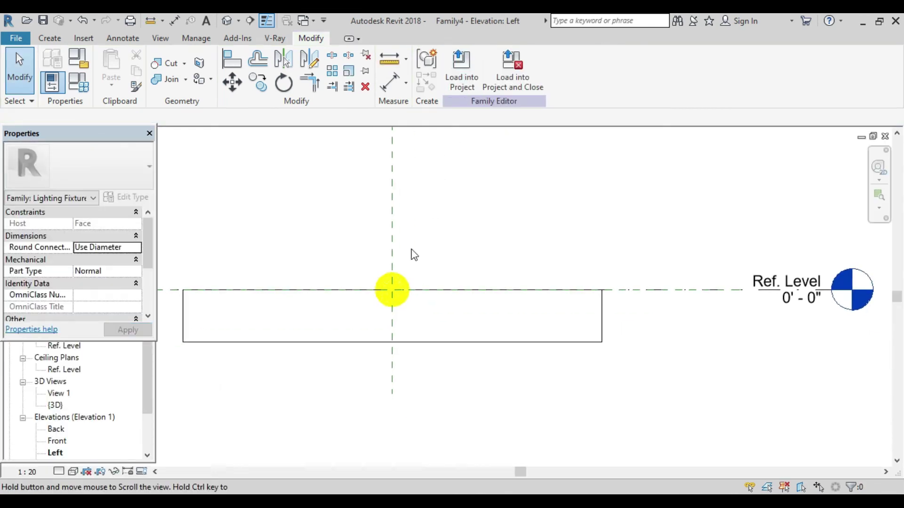
scroll(404, 288, up, 1)
middle_drag(403, 288, 476, 282)
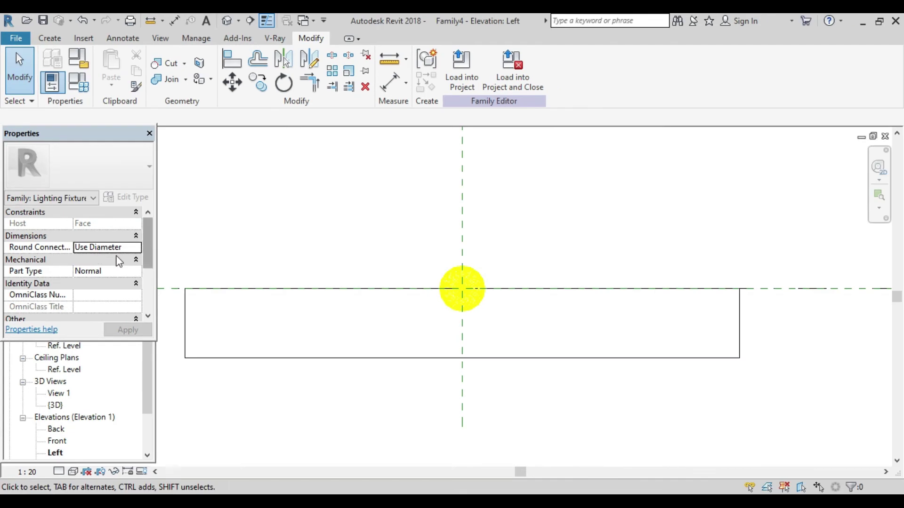
scroll(89, 272, down, 3)
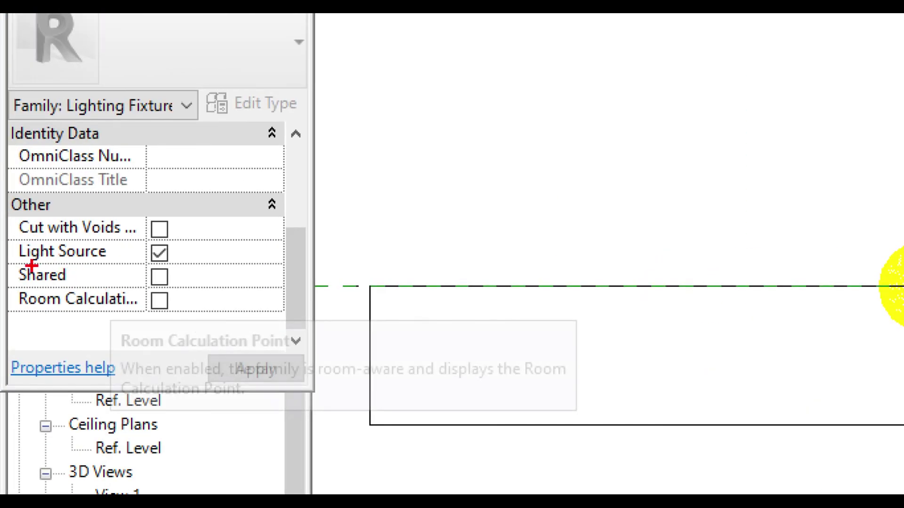
drag(8, 265, 242, 288)
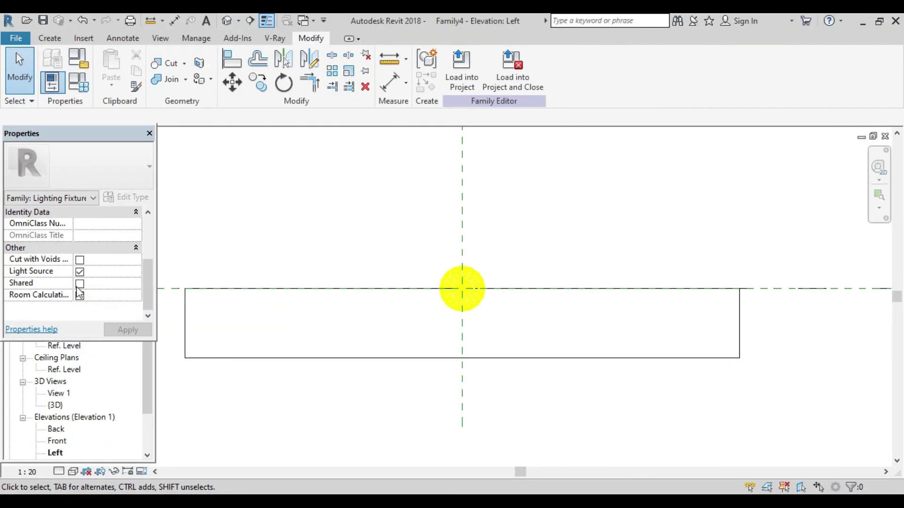
click(80, 284)
click(128, 331)
Step: Load Family4 into both Family3 and Project2
middle_drag(285, 215, 276, 247)
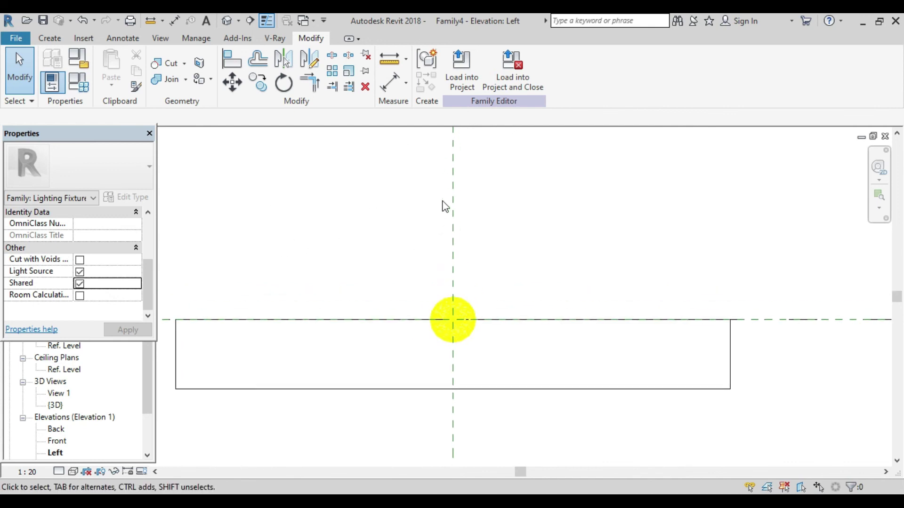
click(471, 79)
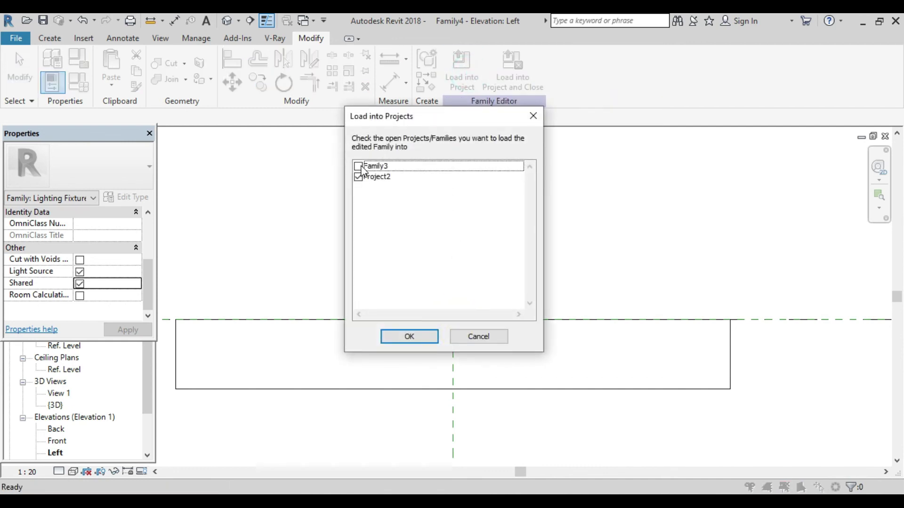
click(359, 166)
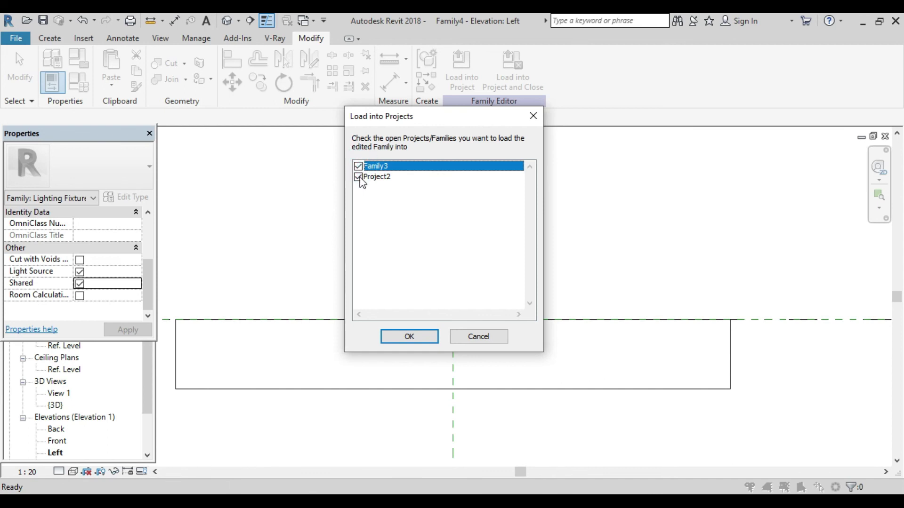
click(359, 177)
click(409, 337)
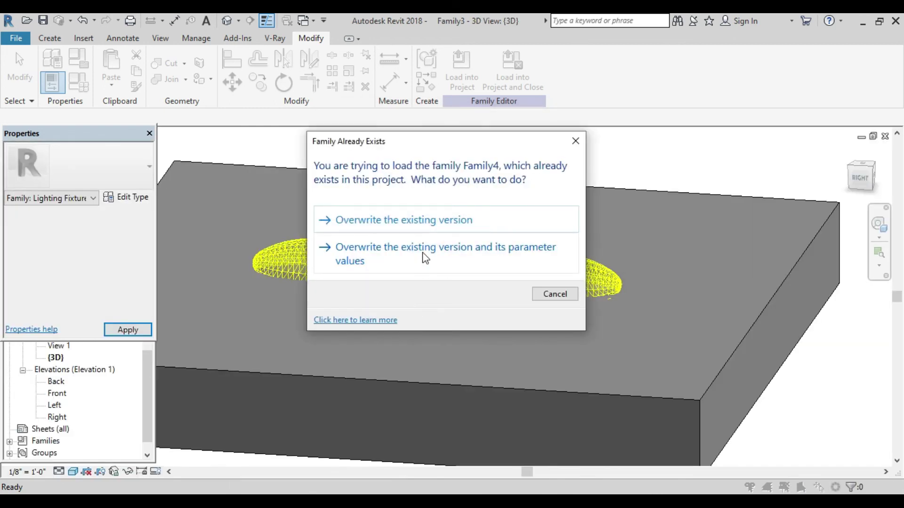
Step: Overwrite the existing Family4 and its parameter values, then mark Family3 as Shared
click(423, 254)
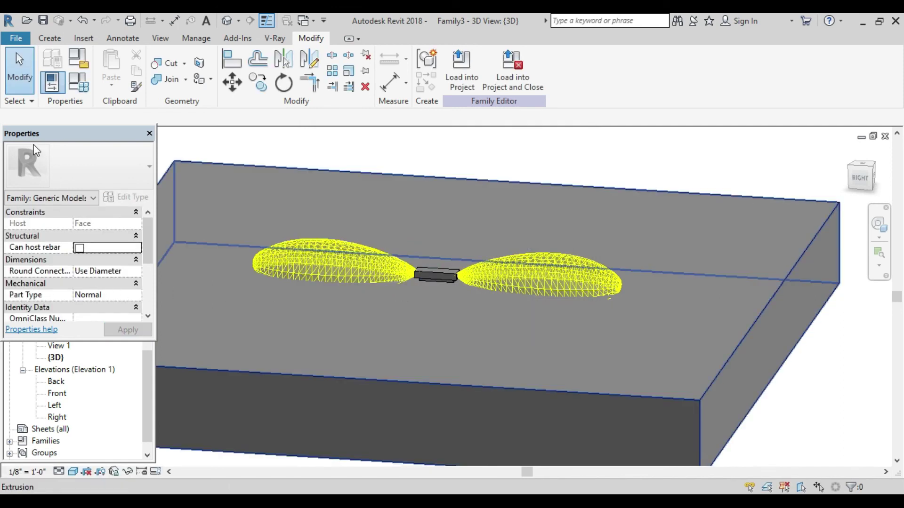
scroll(73, 219, down, 3)
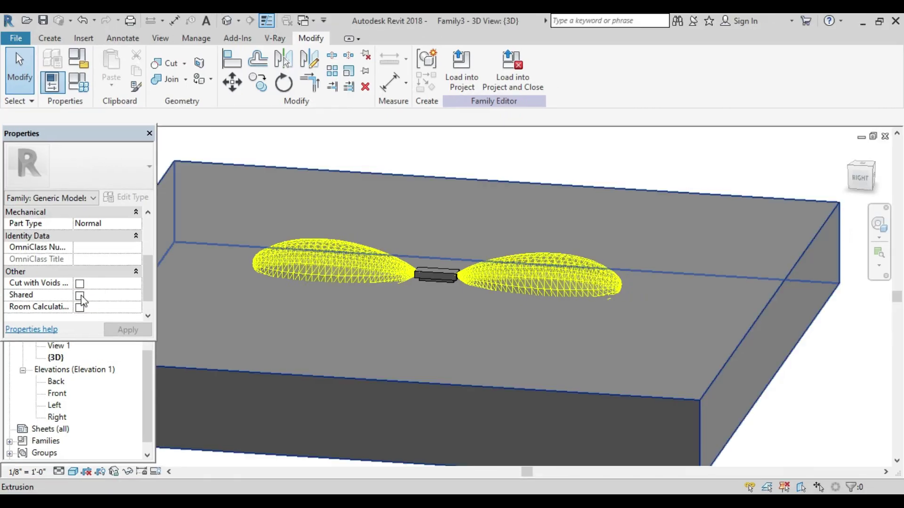
click(79, 295)
click(115, 329)
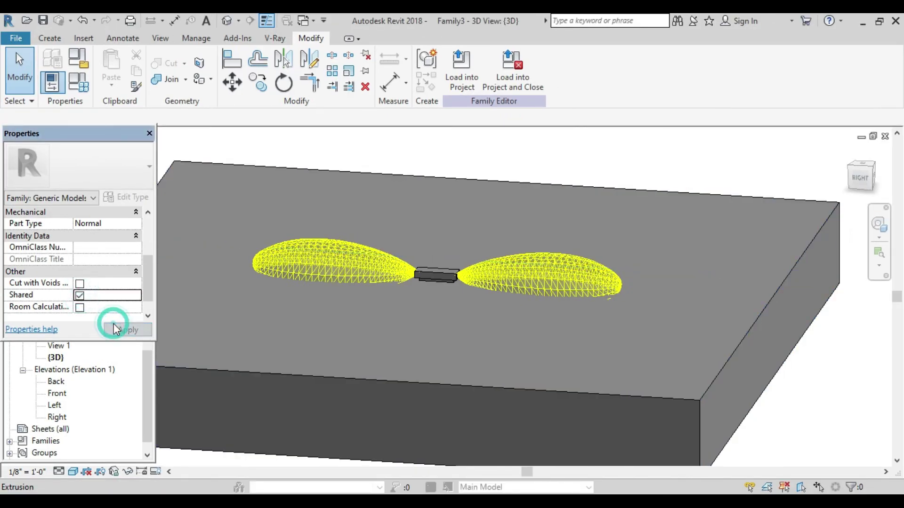
Step: Load Family3 into Project2, overwriting the existing version and its parameter values
click(461, 82)
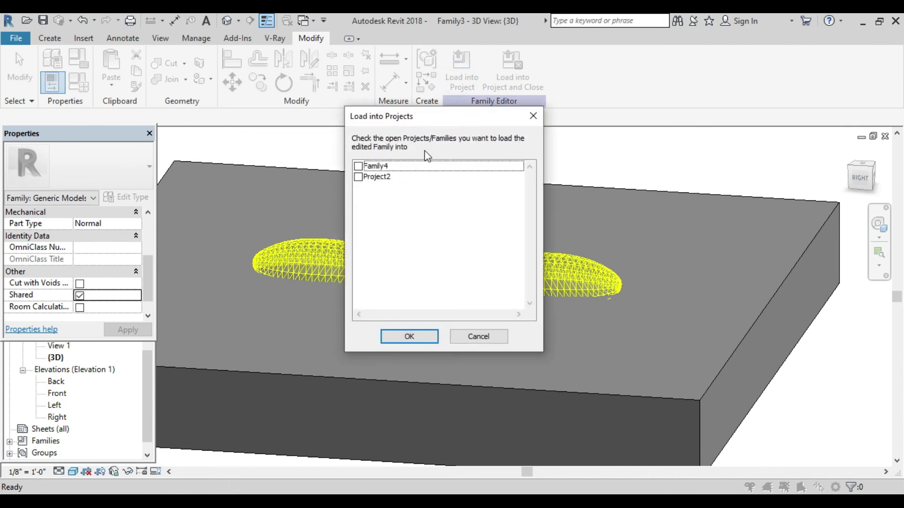
click(359, 177)
click(399, 333)
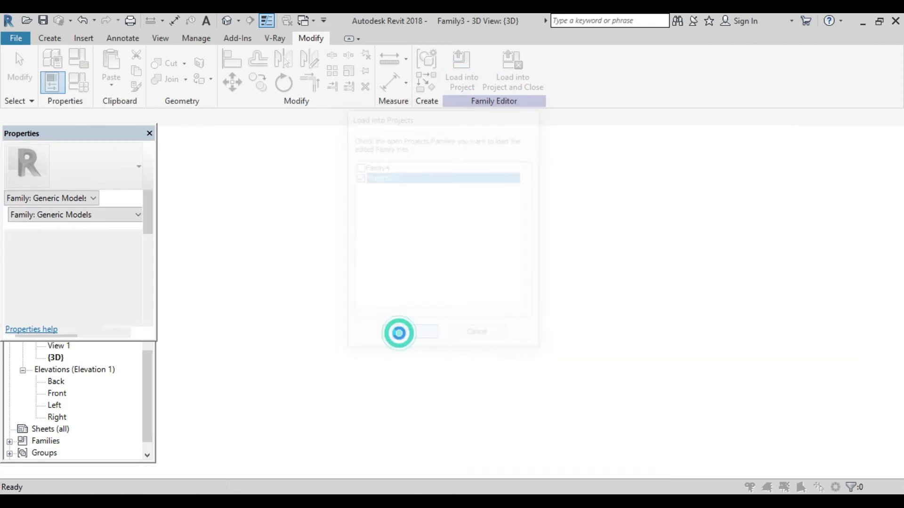
click(420, 254)
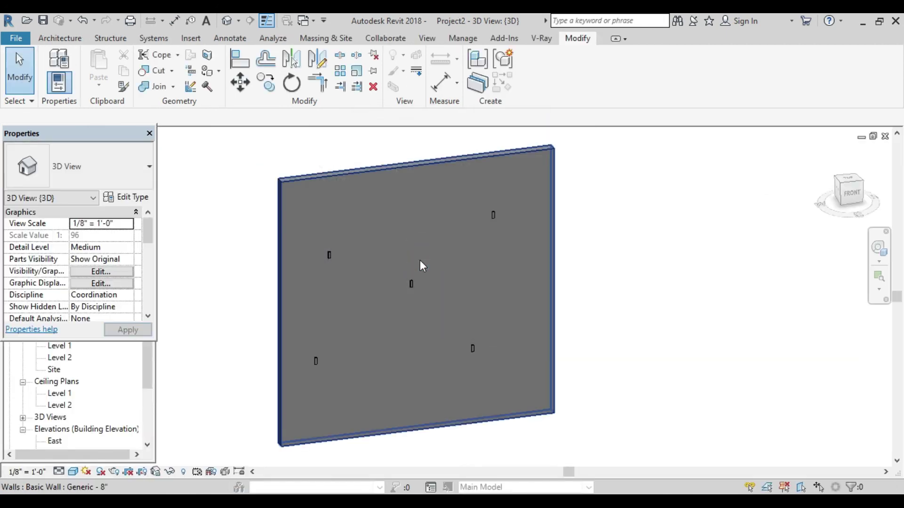
Step: Frame the wall and render the 3D view from the Rendering dialog
scroll(358, 312, up, 1)
scroll(358, 311, down, 1)
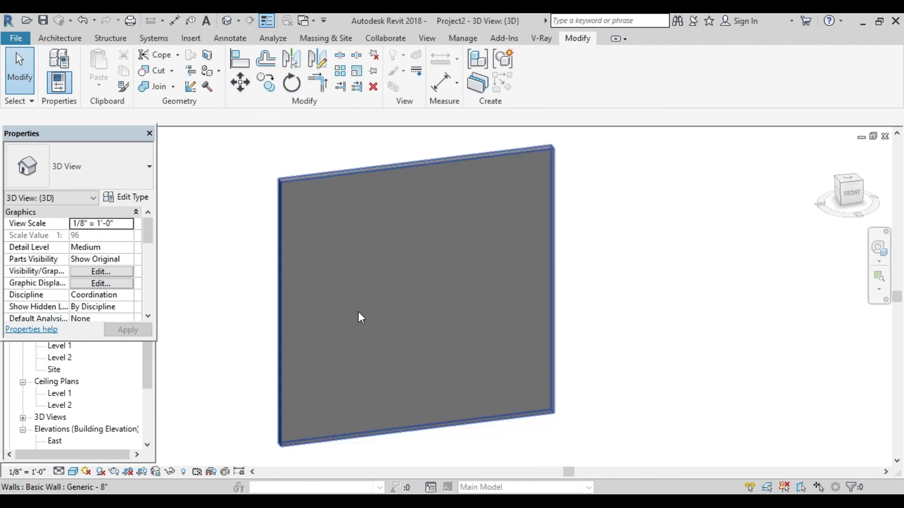
middle_drag(358, 312, 340, 298)
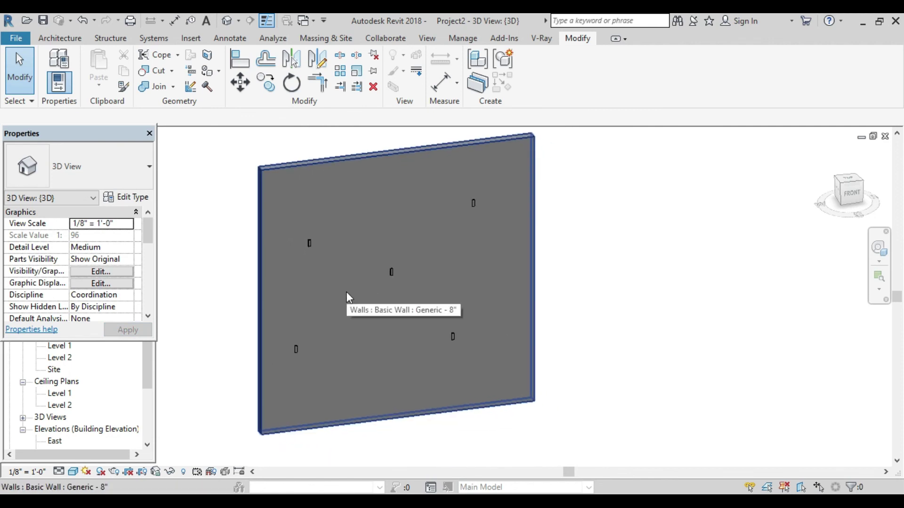
key(r)
key(r)
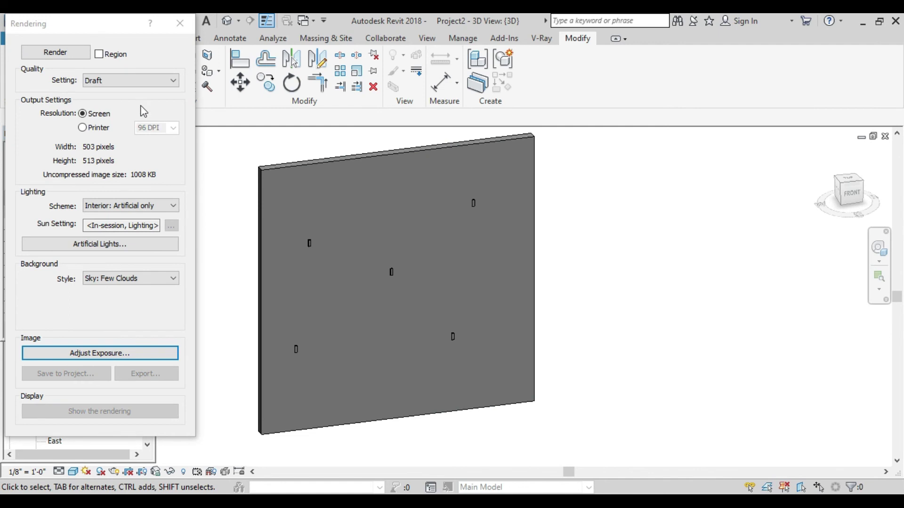
click(78, 54)
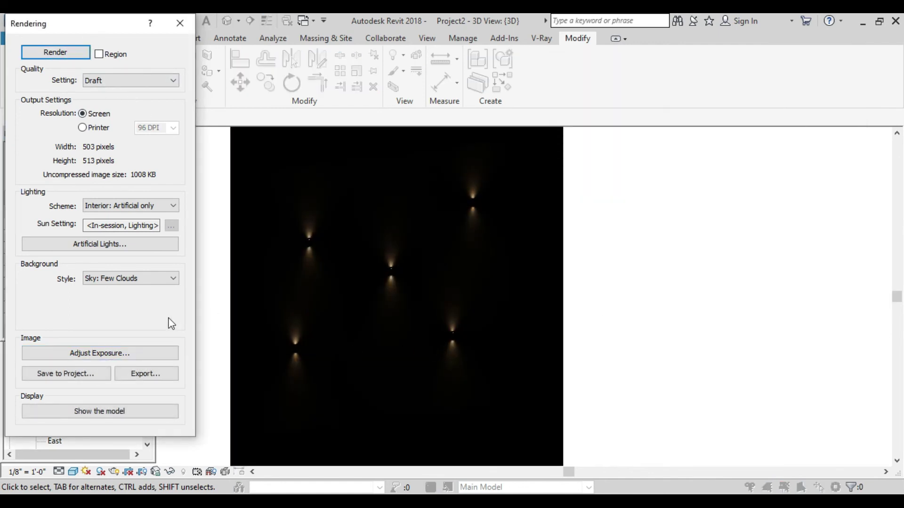
Step: Lower the exposure value to 11.68, then 9.32, apply it, and close the rendering
click(116, 355)
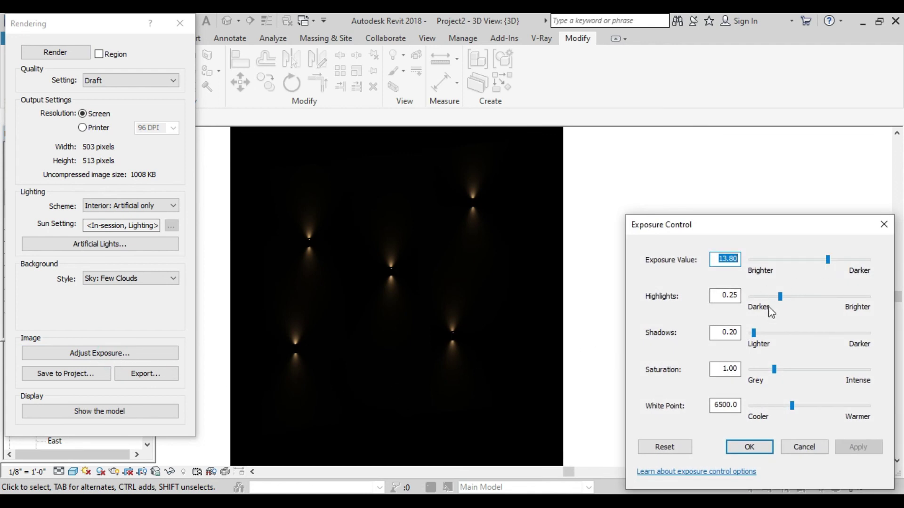
drag(828, 262, 817, 263)
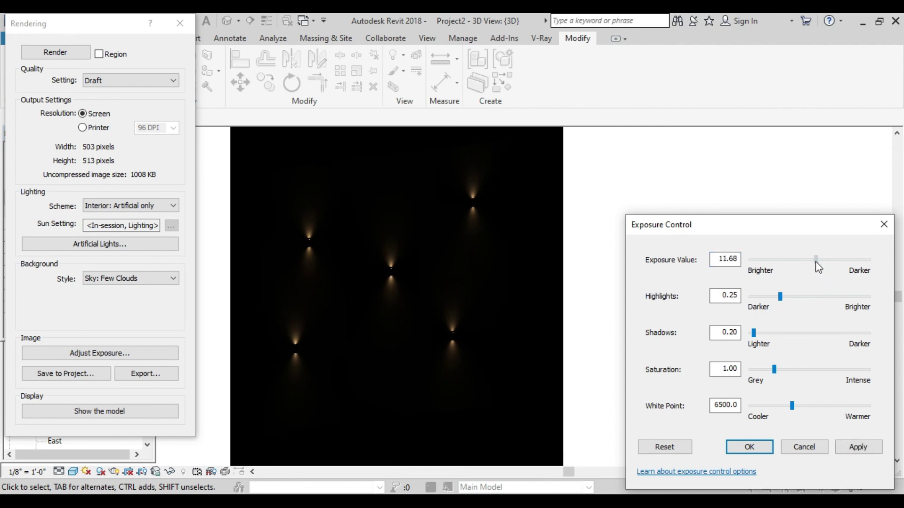
click(858, 447)
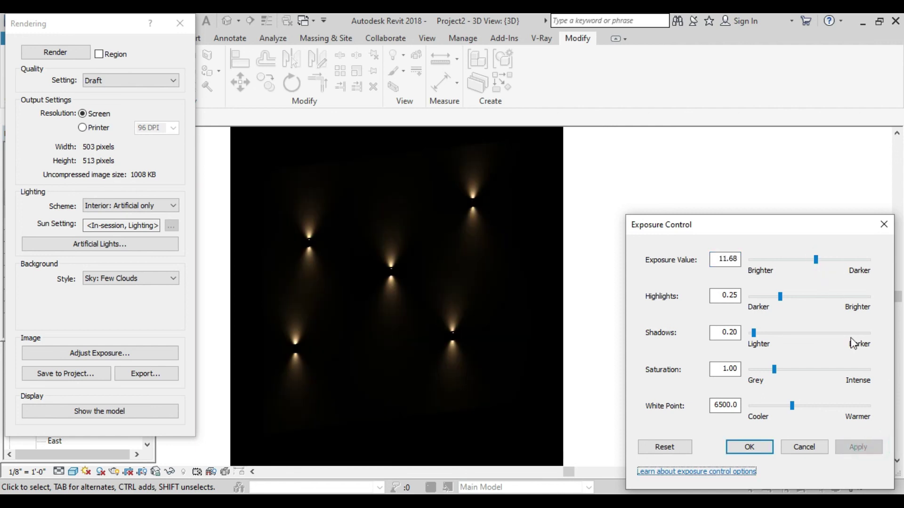
drag(816, 260, 803, 260)
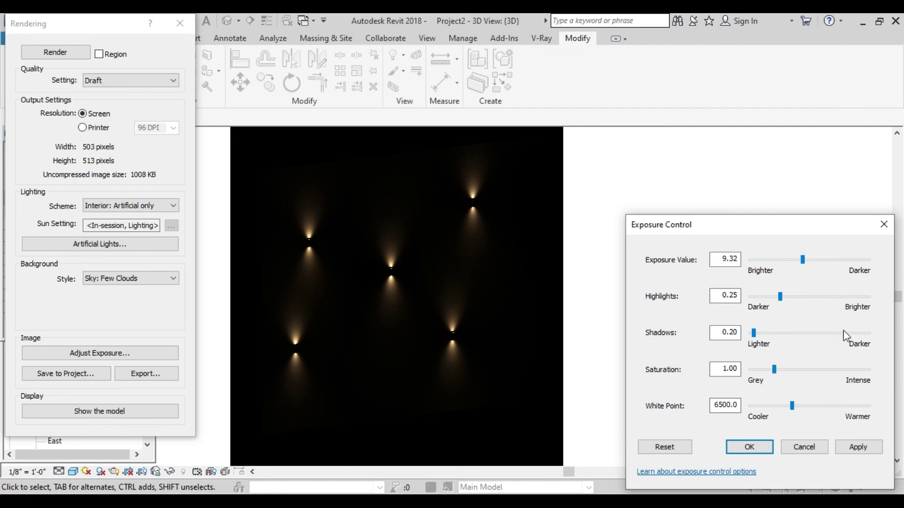
click(858, 447)
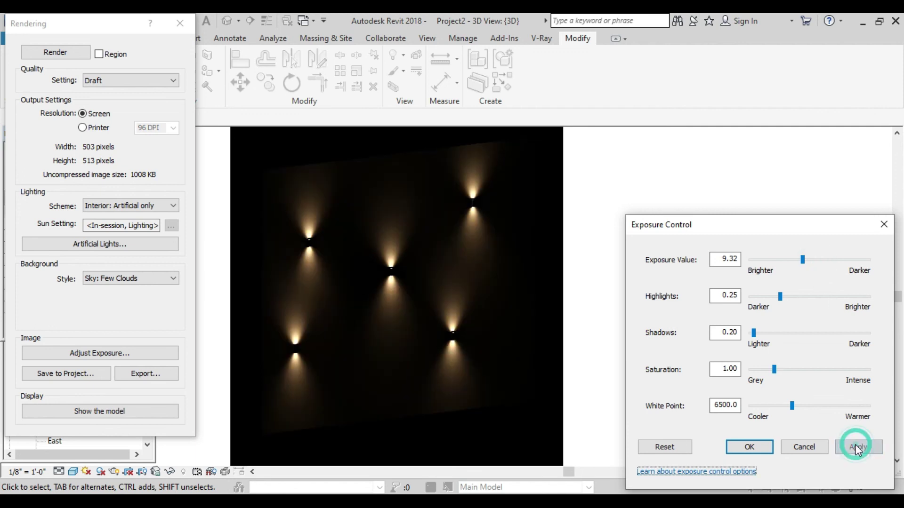
click(884, 225)
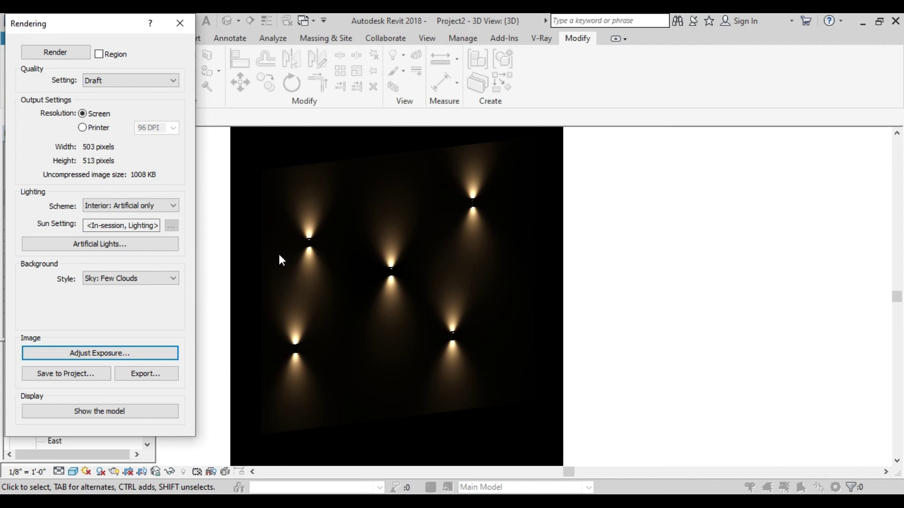
click(179, 23)
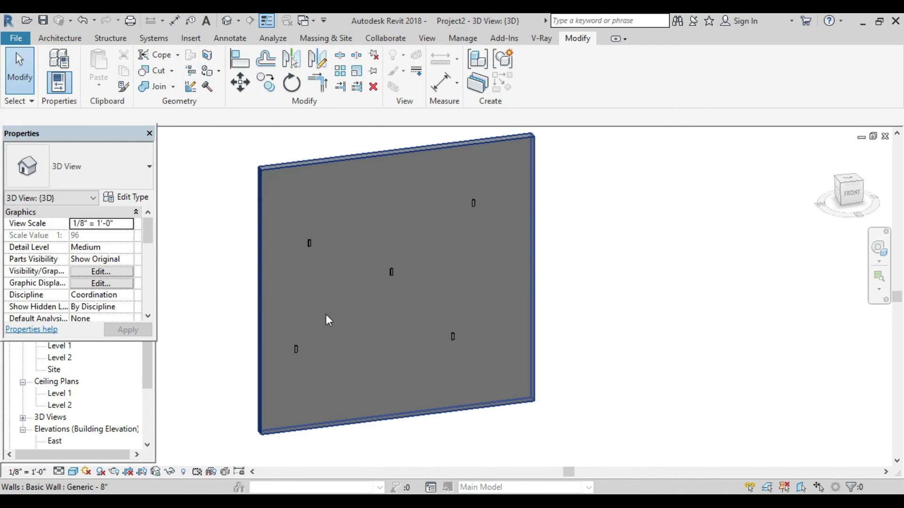
scroll(326, 313, down, 1)
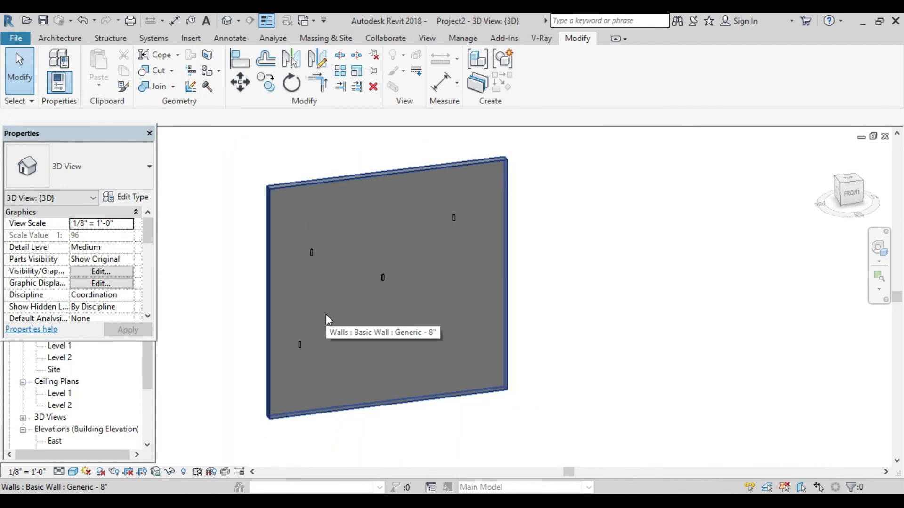
scroll(327, 319, up, 1)
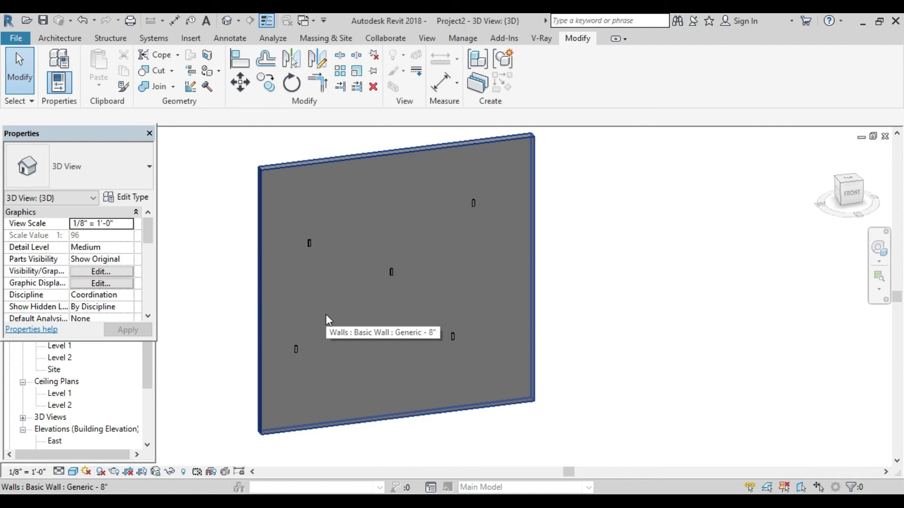